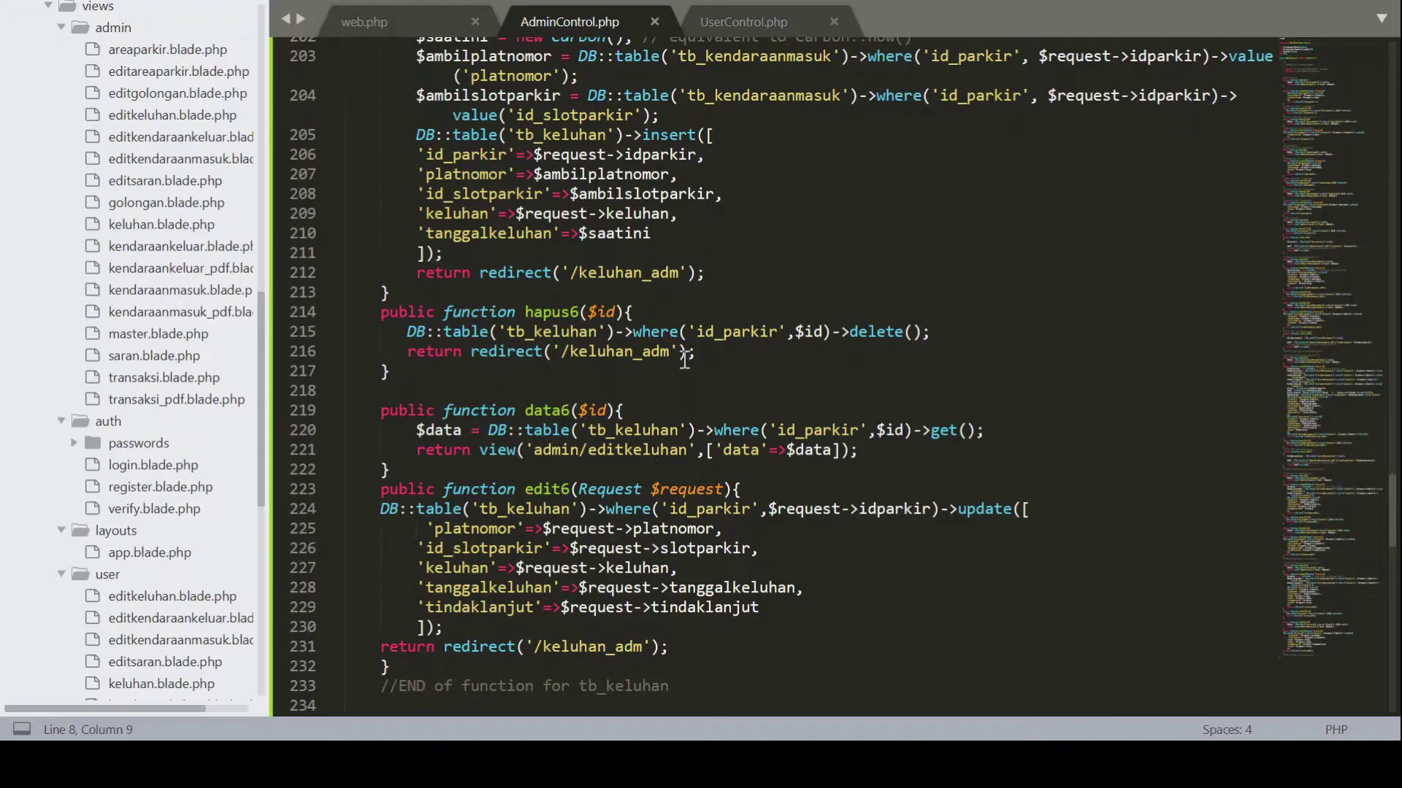
# Scroll through AdminControl.php to review the kendaraan keluar, PDF export and keluhan code
pyautogui.scroll(2, 692, 347)
pyautogui.scroll(15, 692, 347)
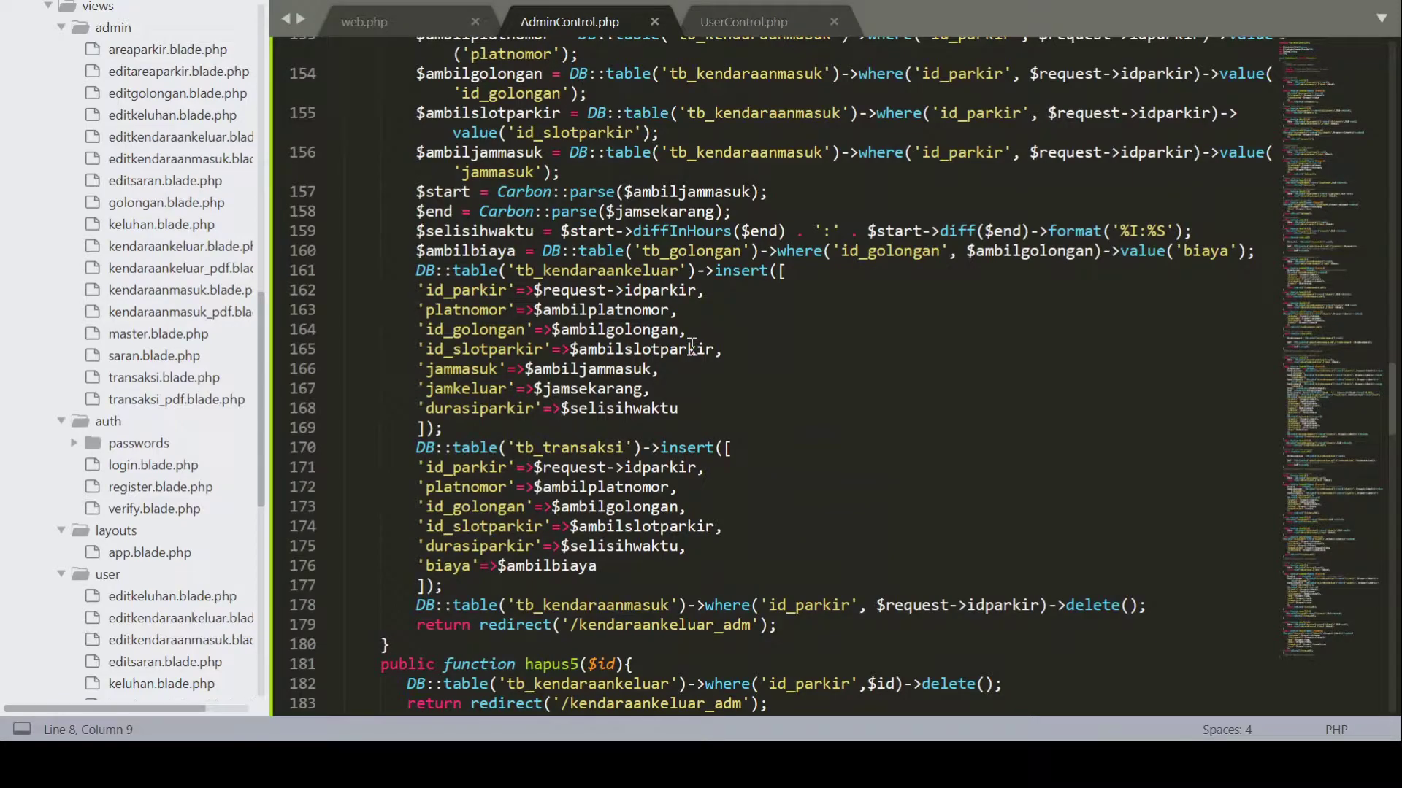
pyautogui.scroll(10, 692, 347)
pyautogui.scroll(-15, 692, 346)
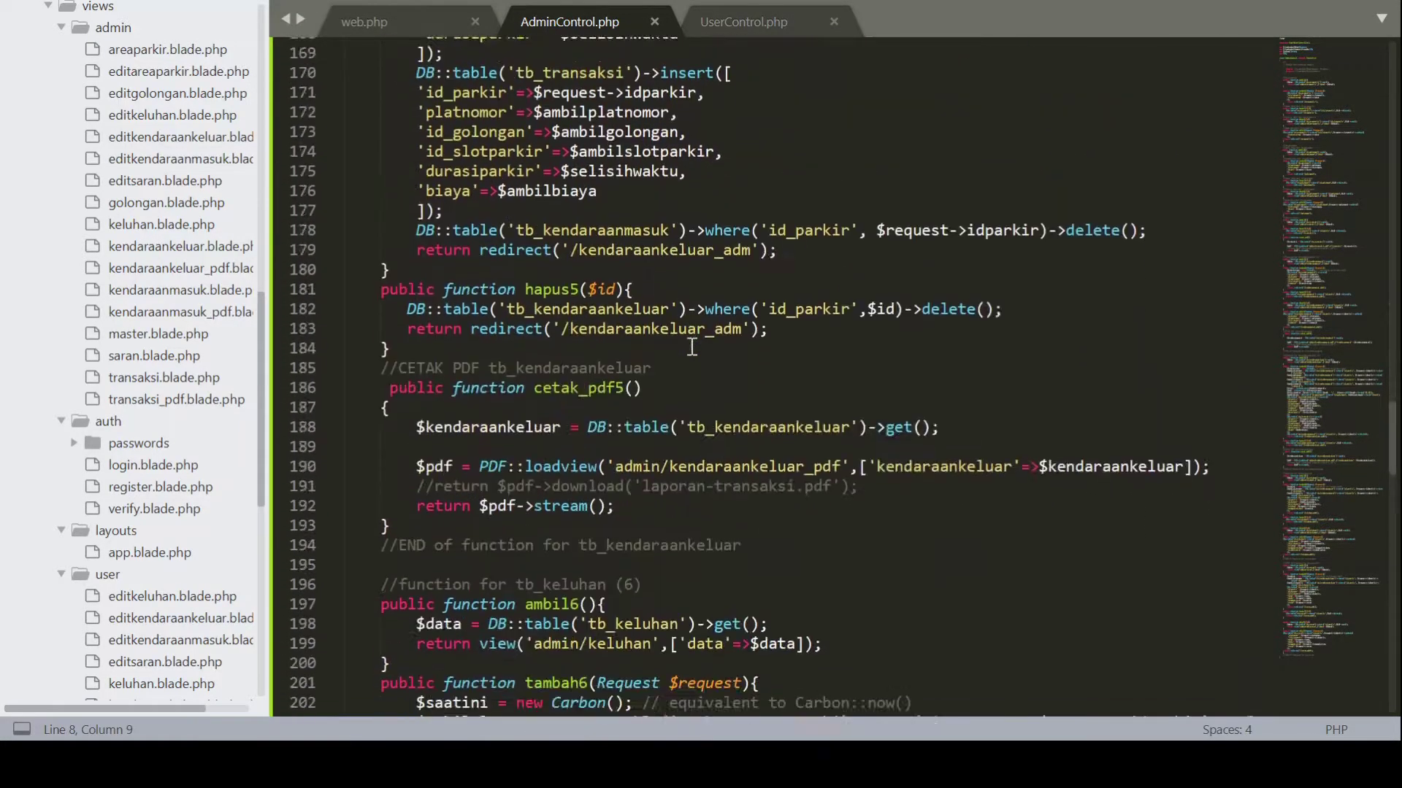
pyautogui.scroll(-2, 692, 346)
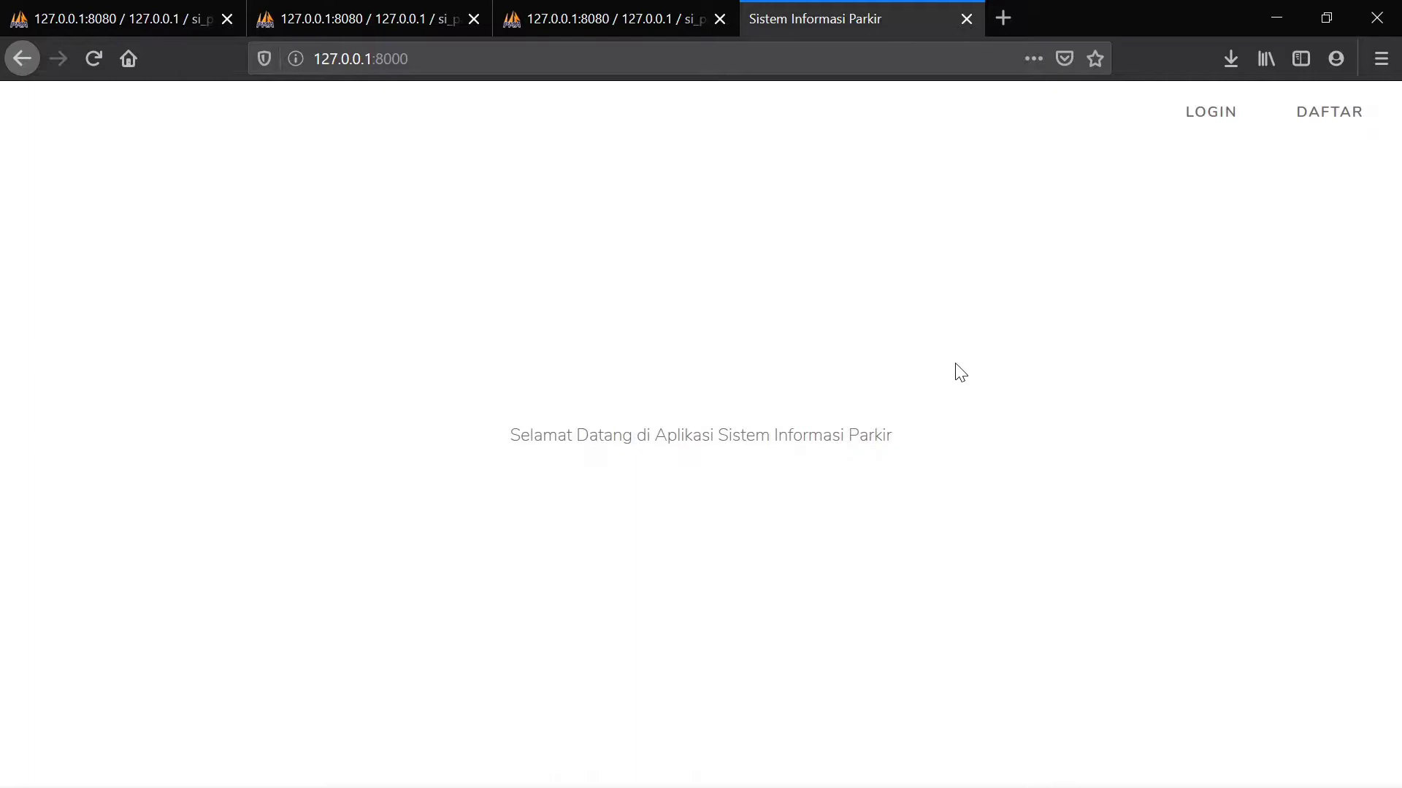
# Log in with the owner account's e-mail address and password
pyautogui.click(1229, 118)
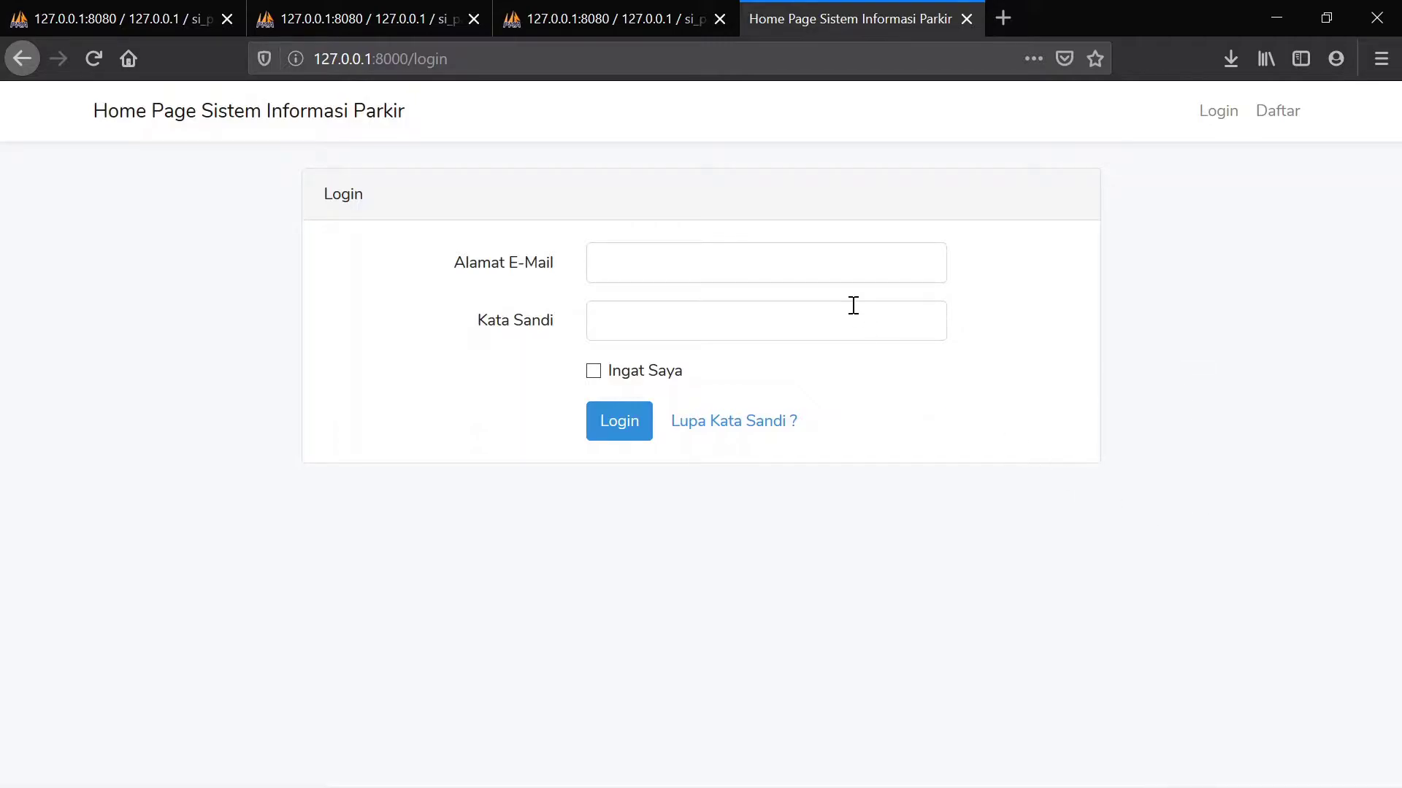
pyautogui.click(759, 253)
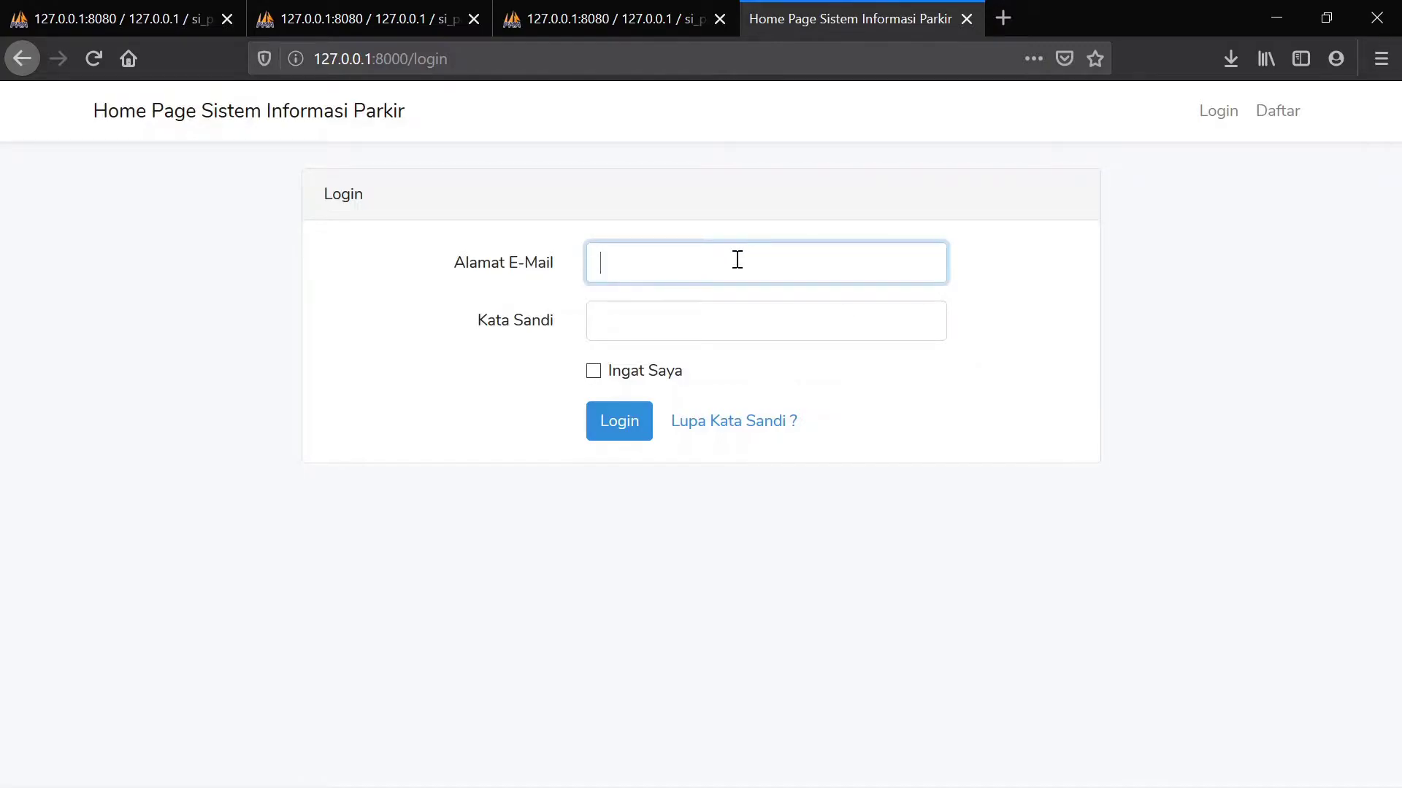
pyautogui.click(636, 314)
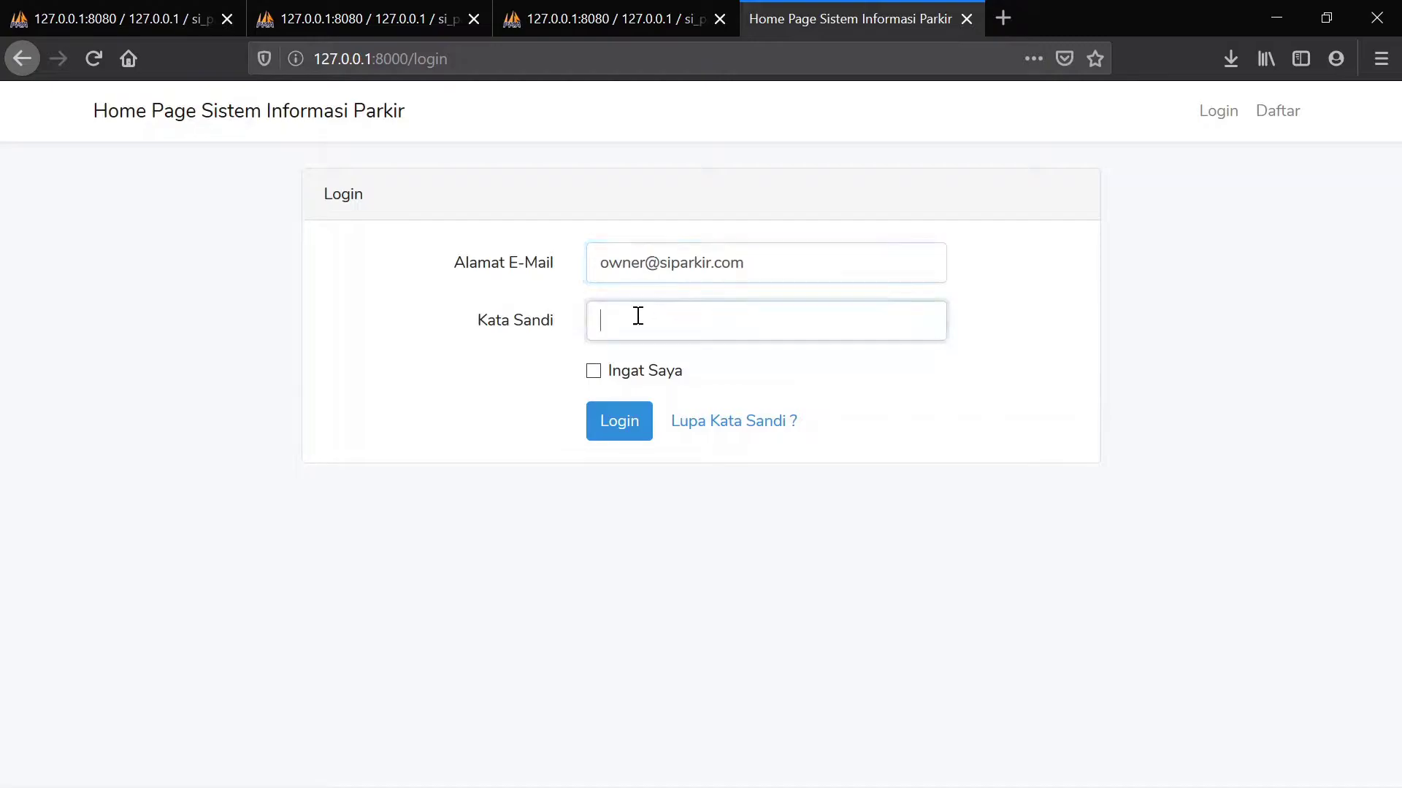
pyautogui.write('123456')
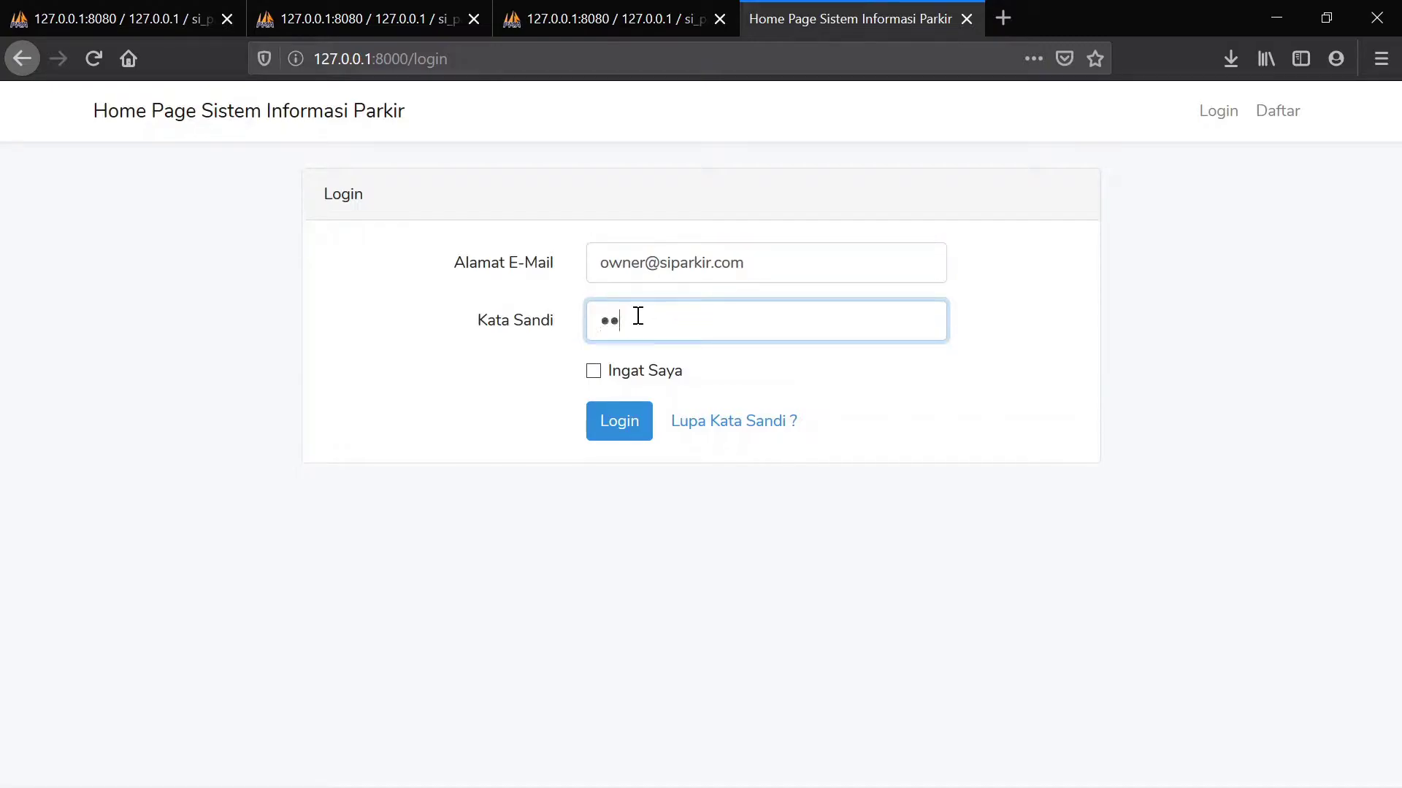
pyautogui.write('78')
pyautogui.click(626, 423)
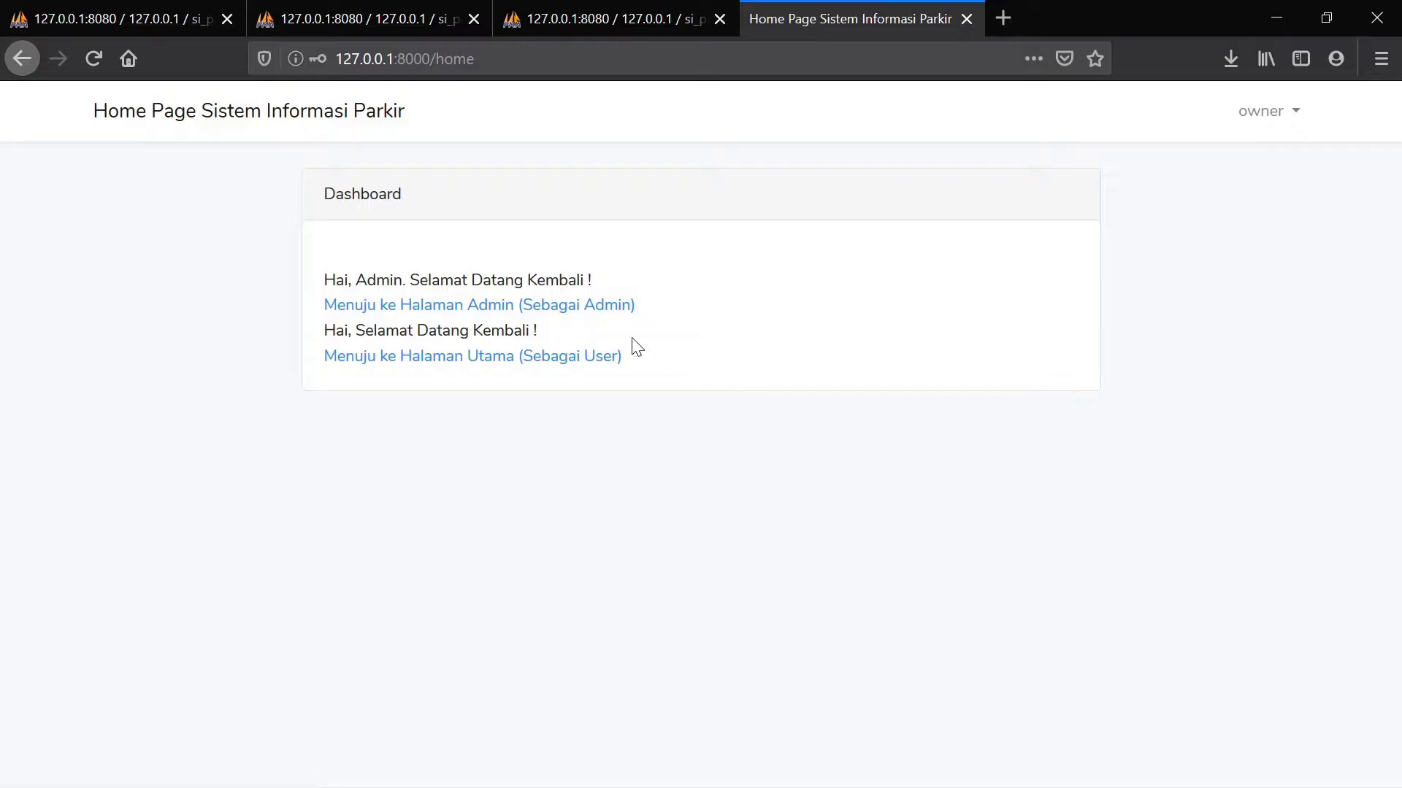
# Enter Halaman Admin, expand the sidebar menus, and open Administrative Menu > Golongan
pyautogui.click(519, 315)
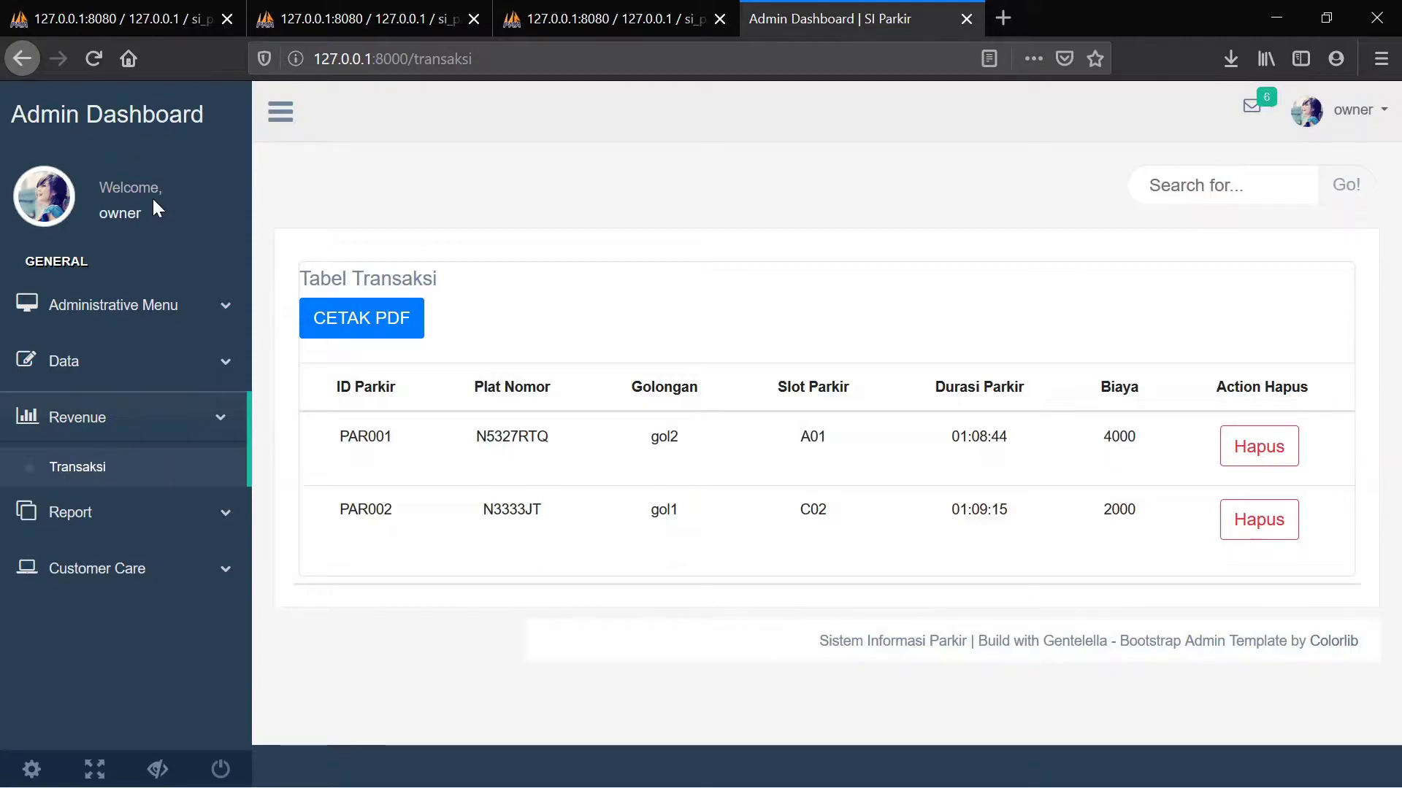
pyautogui.click(153, 433)
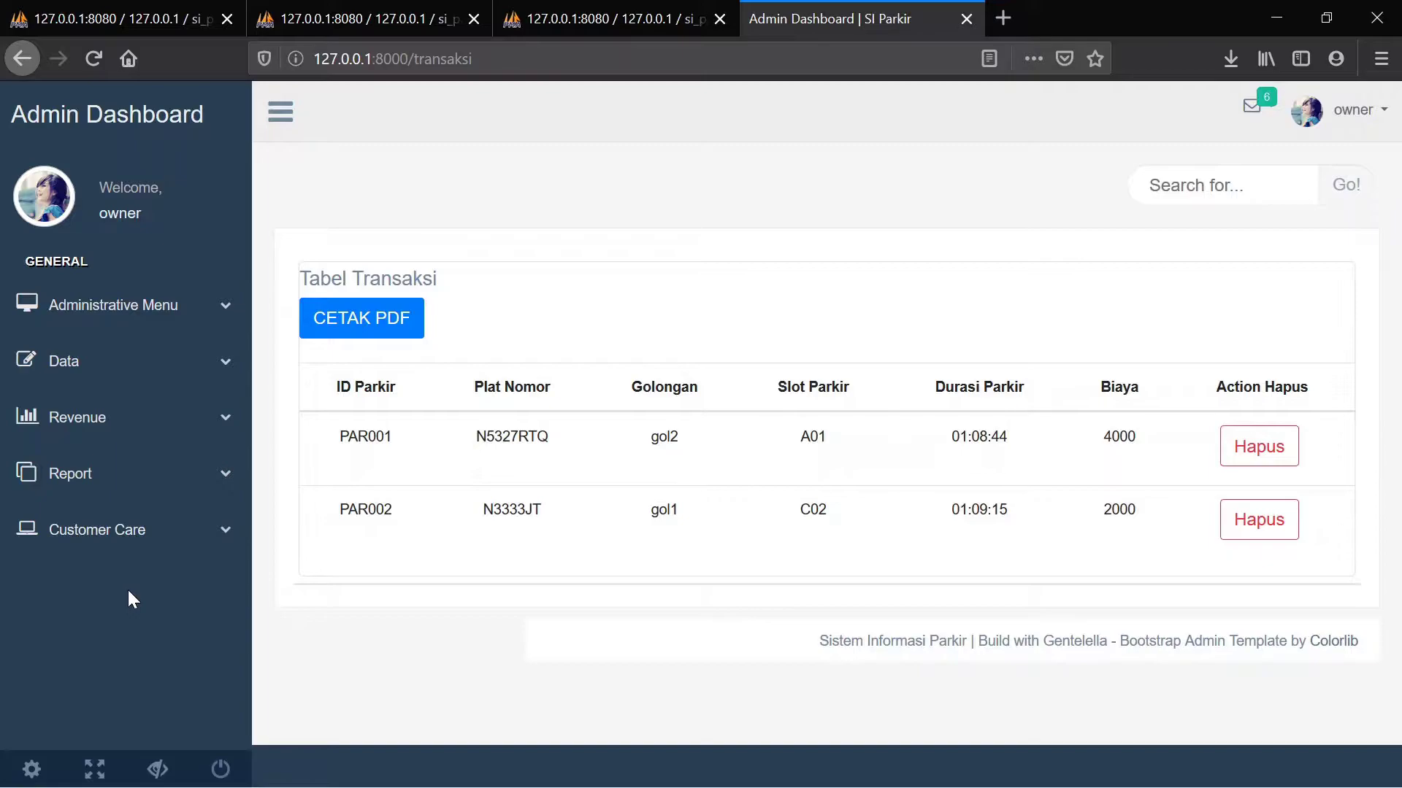
pyautogui.click(169, 321)
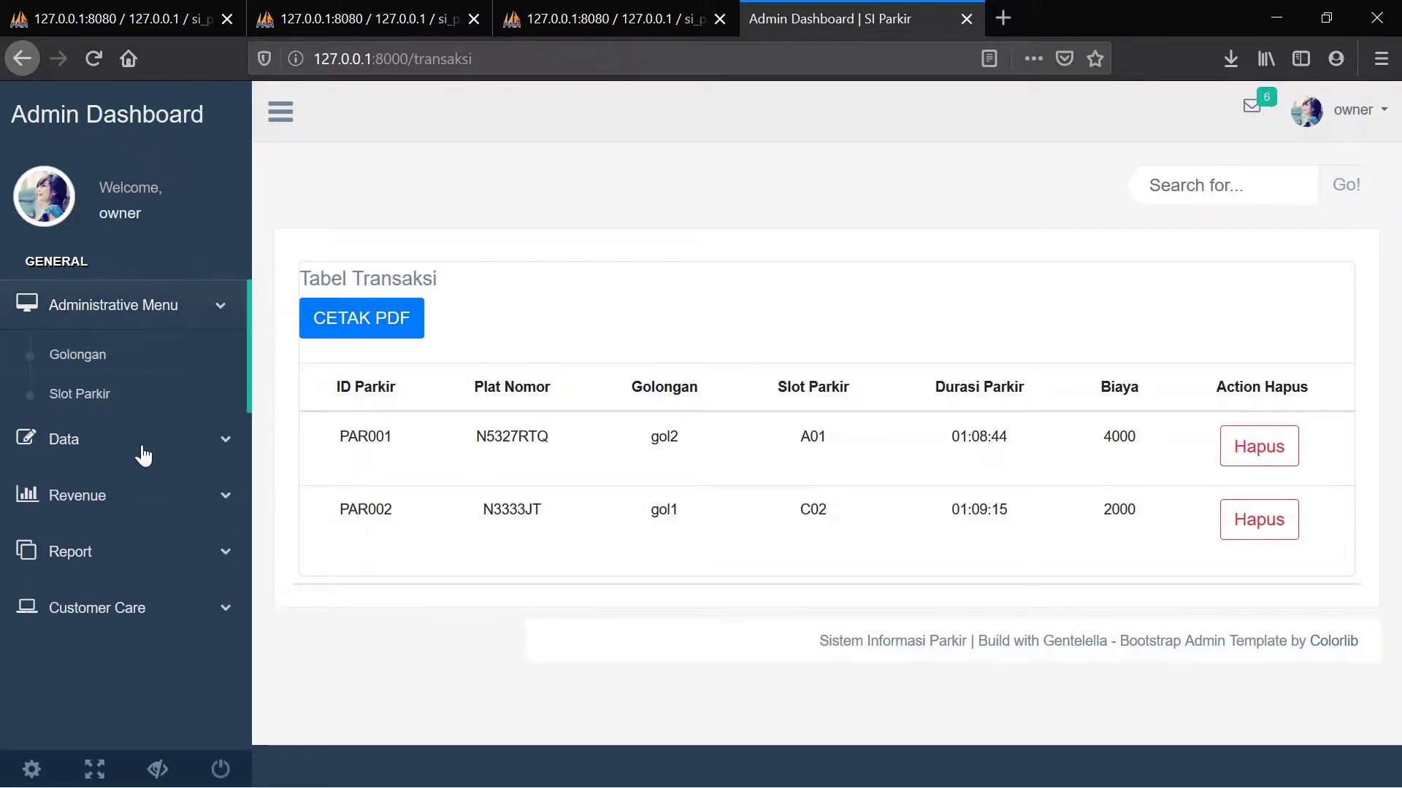
pyautogui.click(142, 452)
pyautogui.click(142, 496)
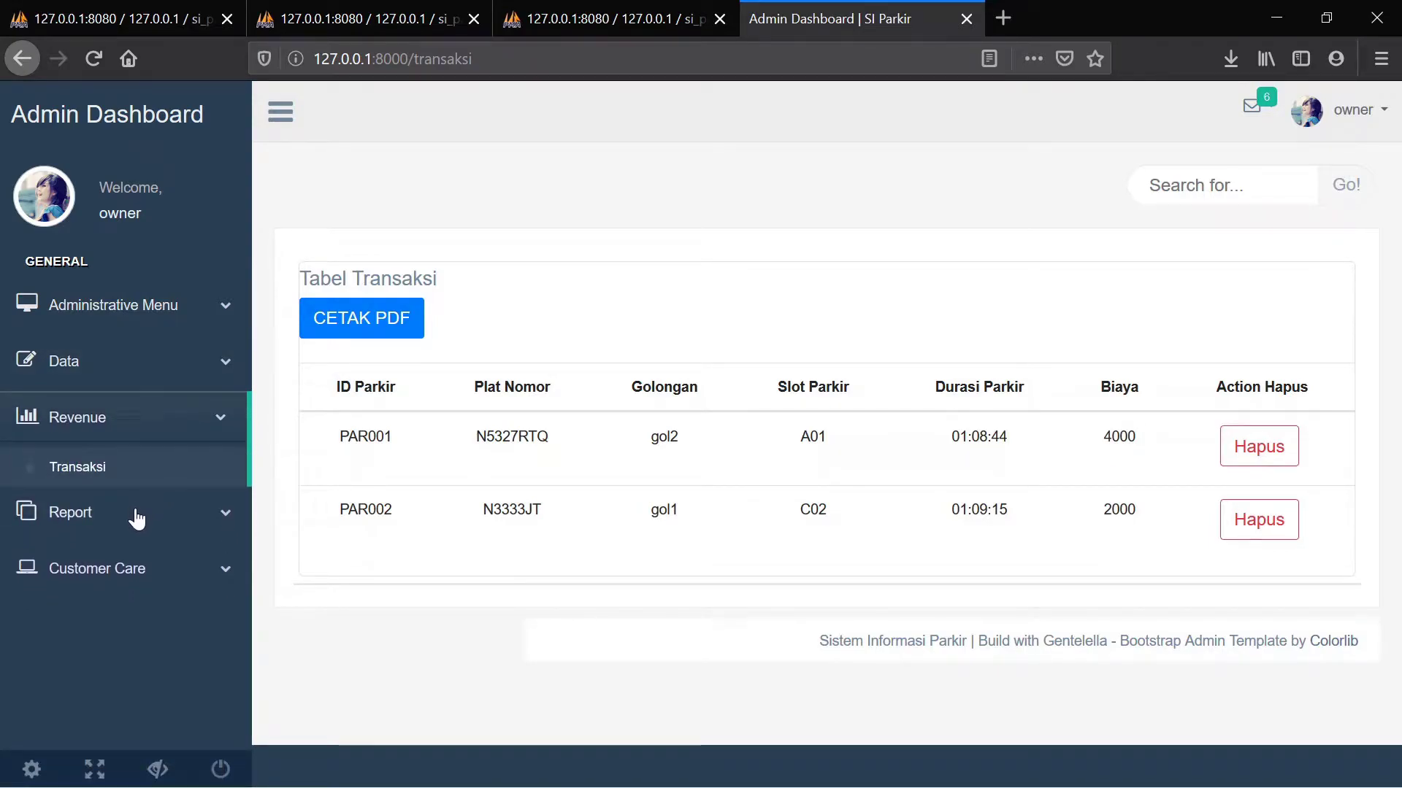
pyautogui.click(136, 516)
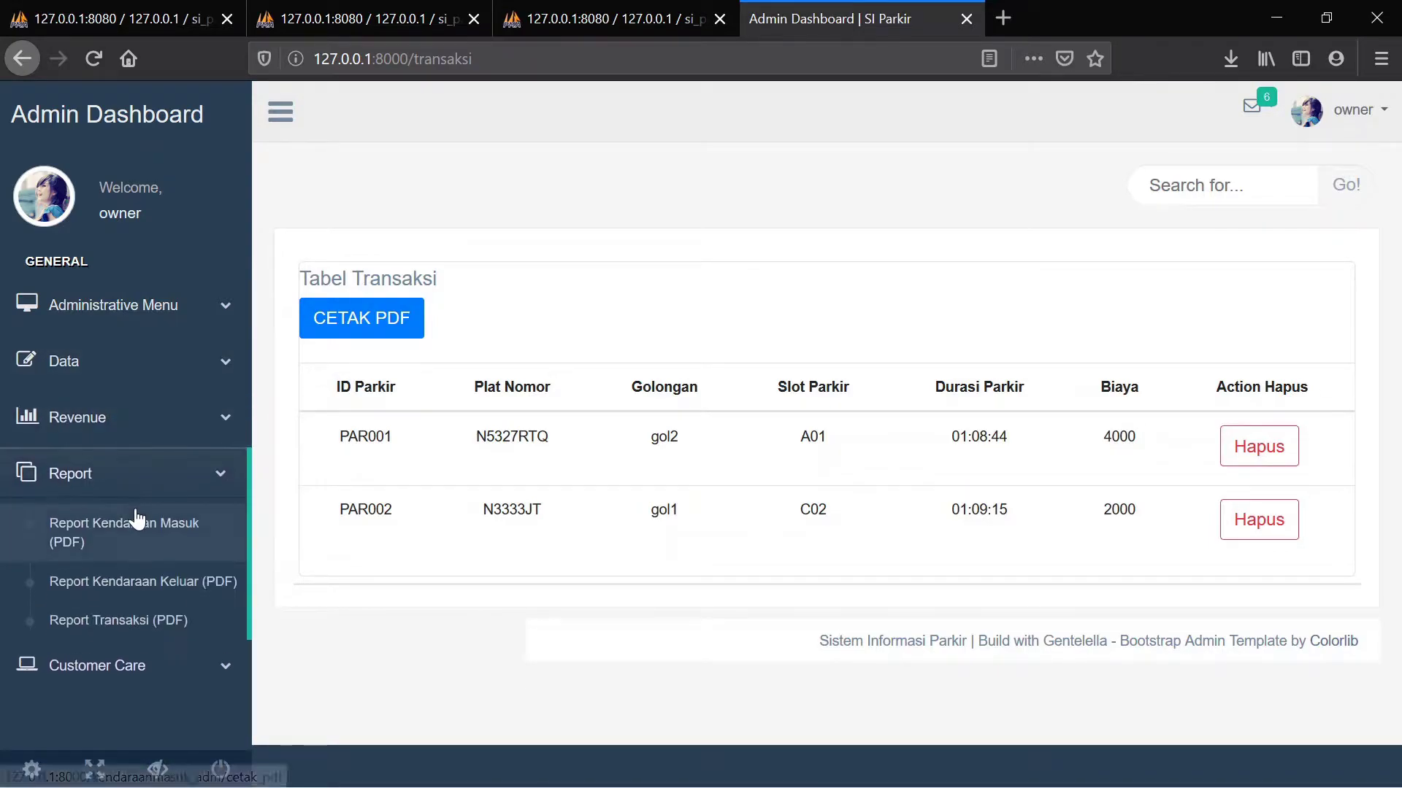
pyautogui.click(122, 668)
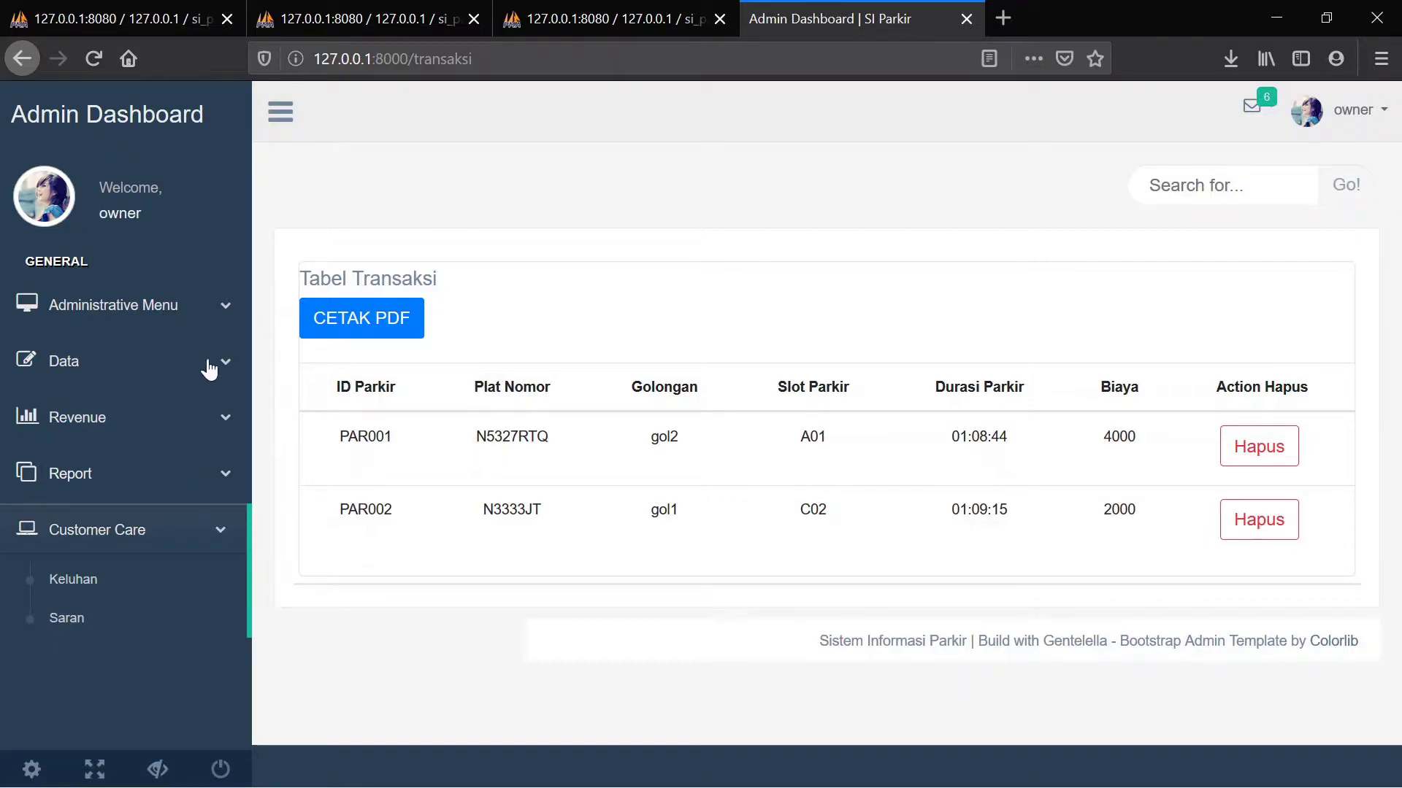
pyautogui.click(220, 314)
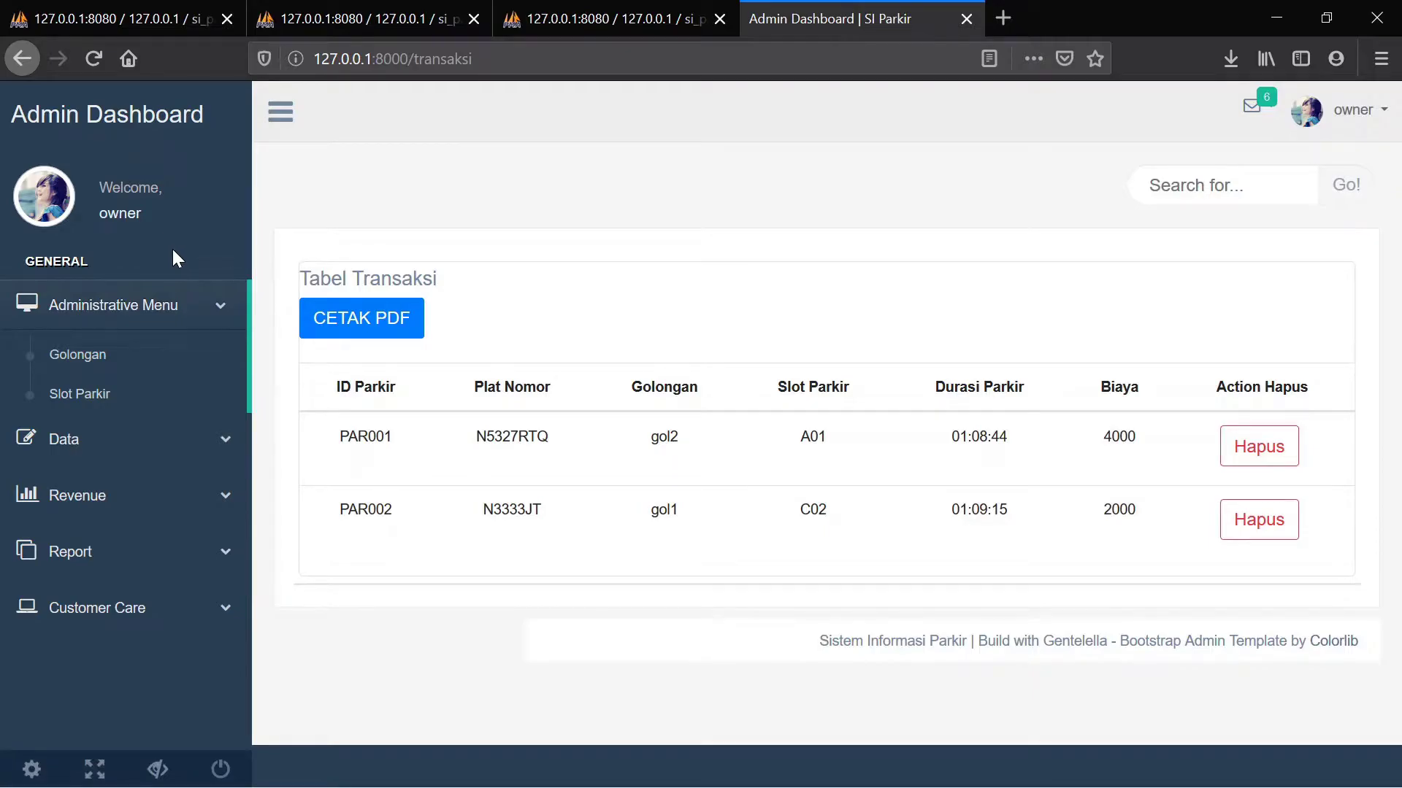
pyautogui.click(86, 357)
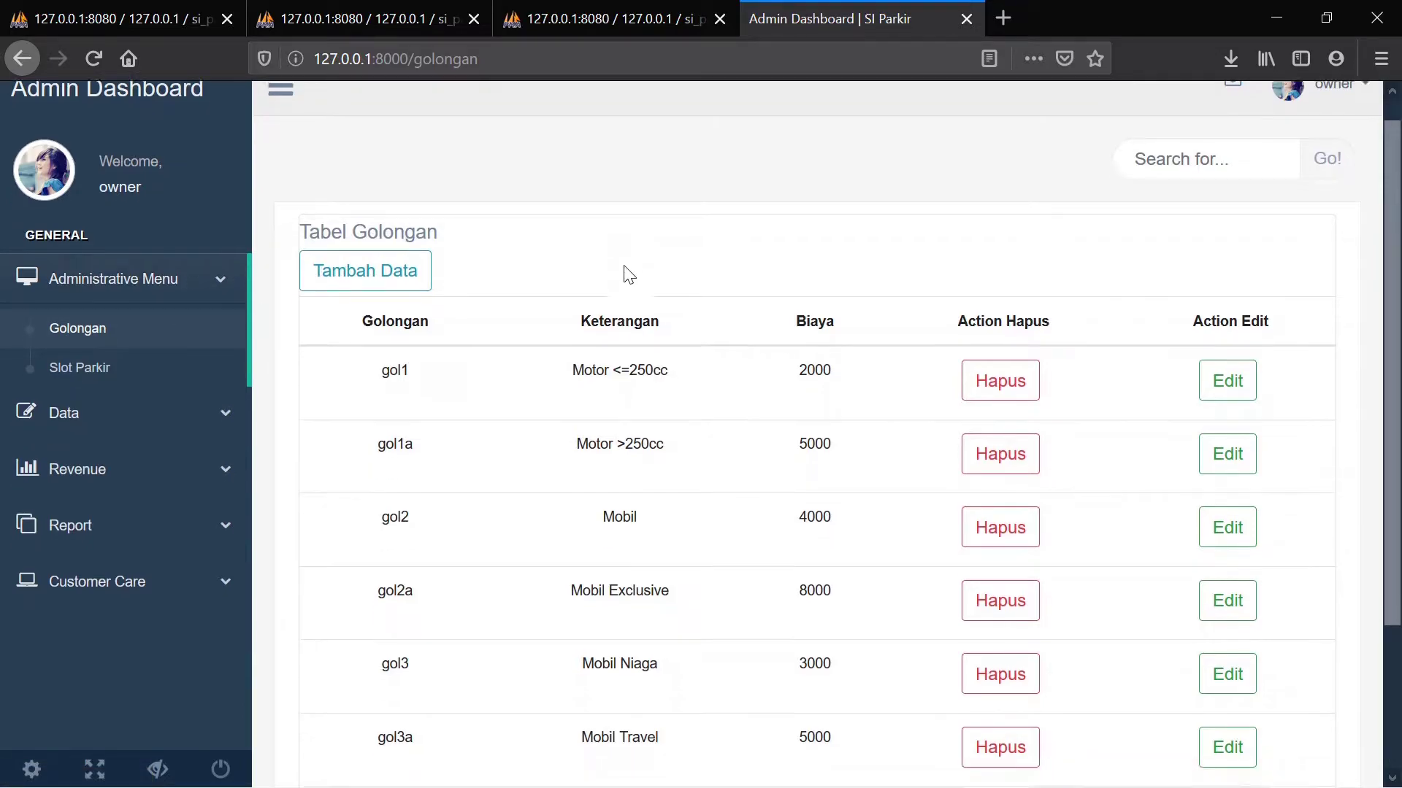
# Scroll up and down through the Golongan table of vehicle classes and fees
pyautogui.scroll(-3, 626, 271)
pyautogui.scroll(3, 626, 267)
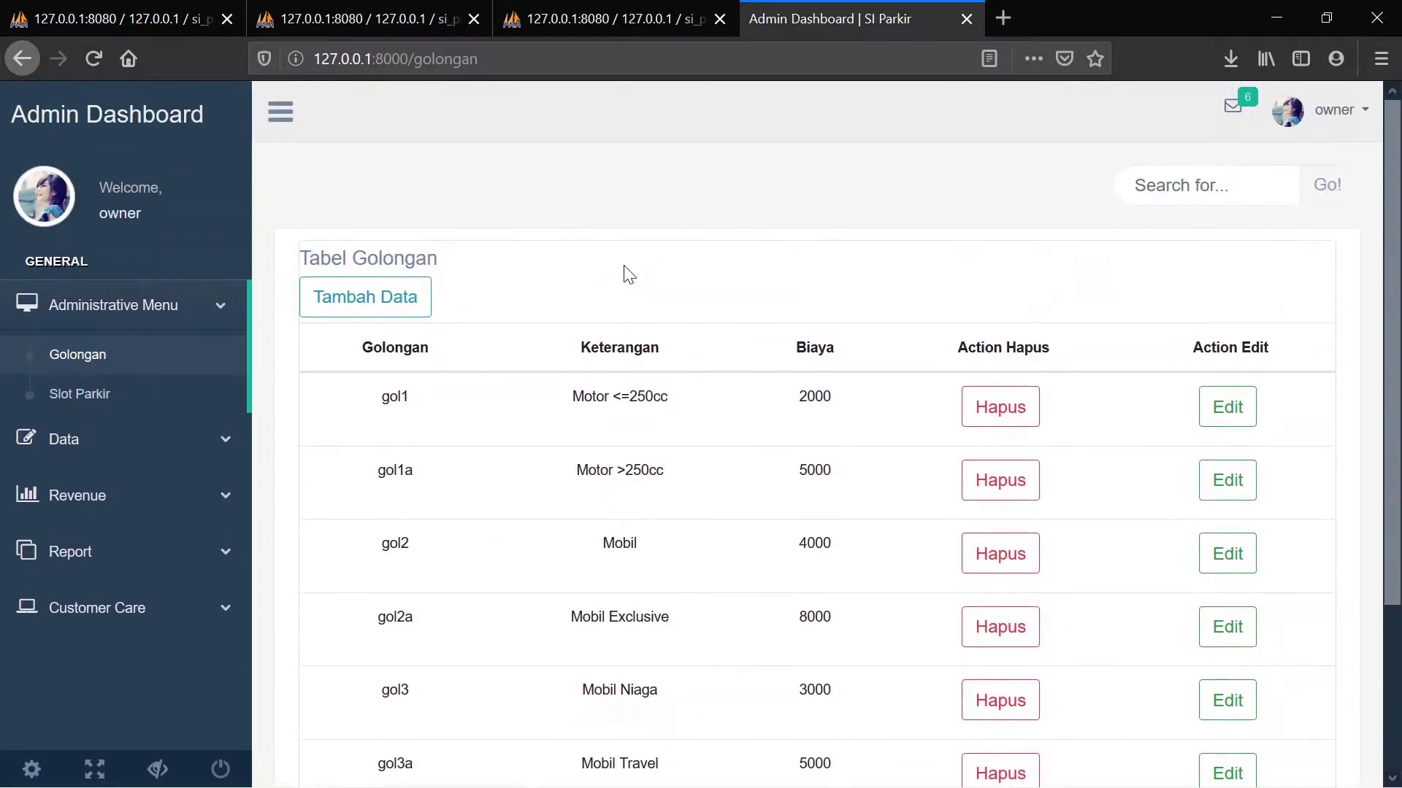
pyautogui.scroll(-3, 626, 275)
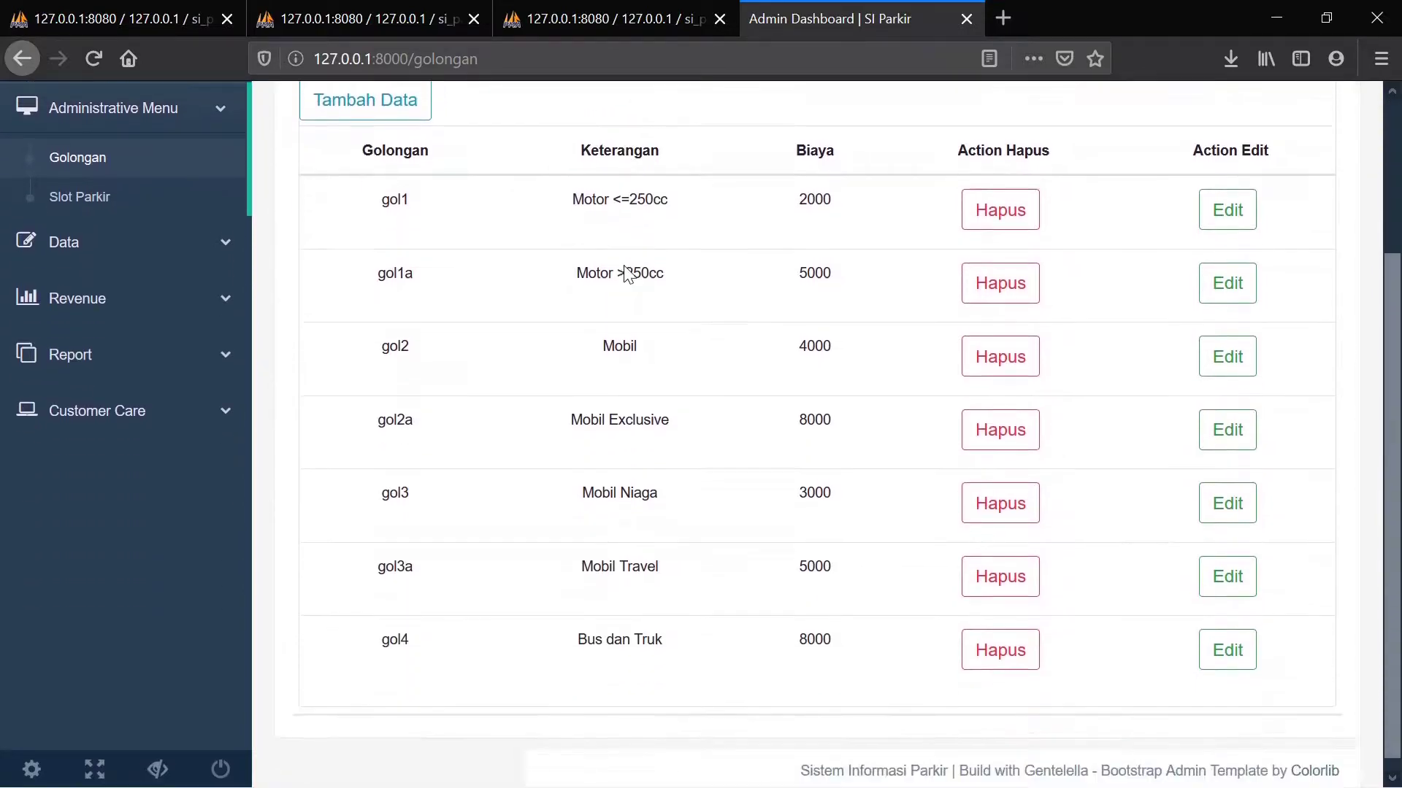
pyautogui.scroll(3, 625, 268)
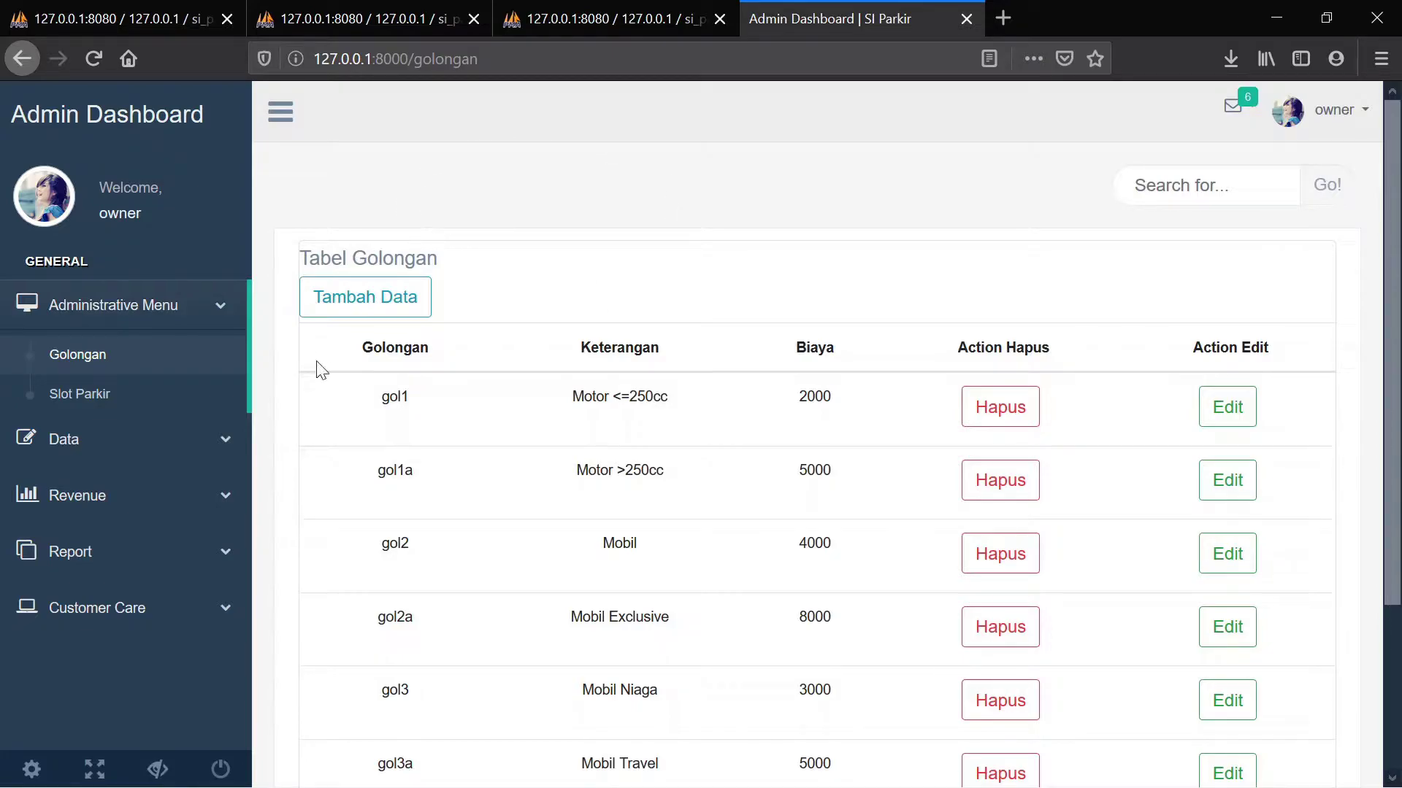
pyautogui.scroll(-2, 560, 338)
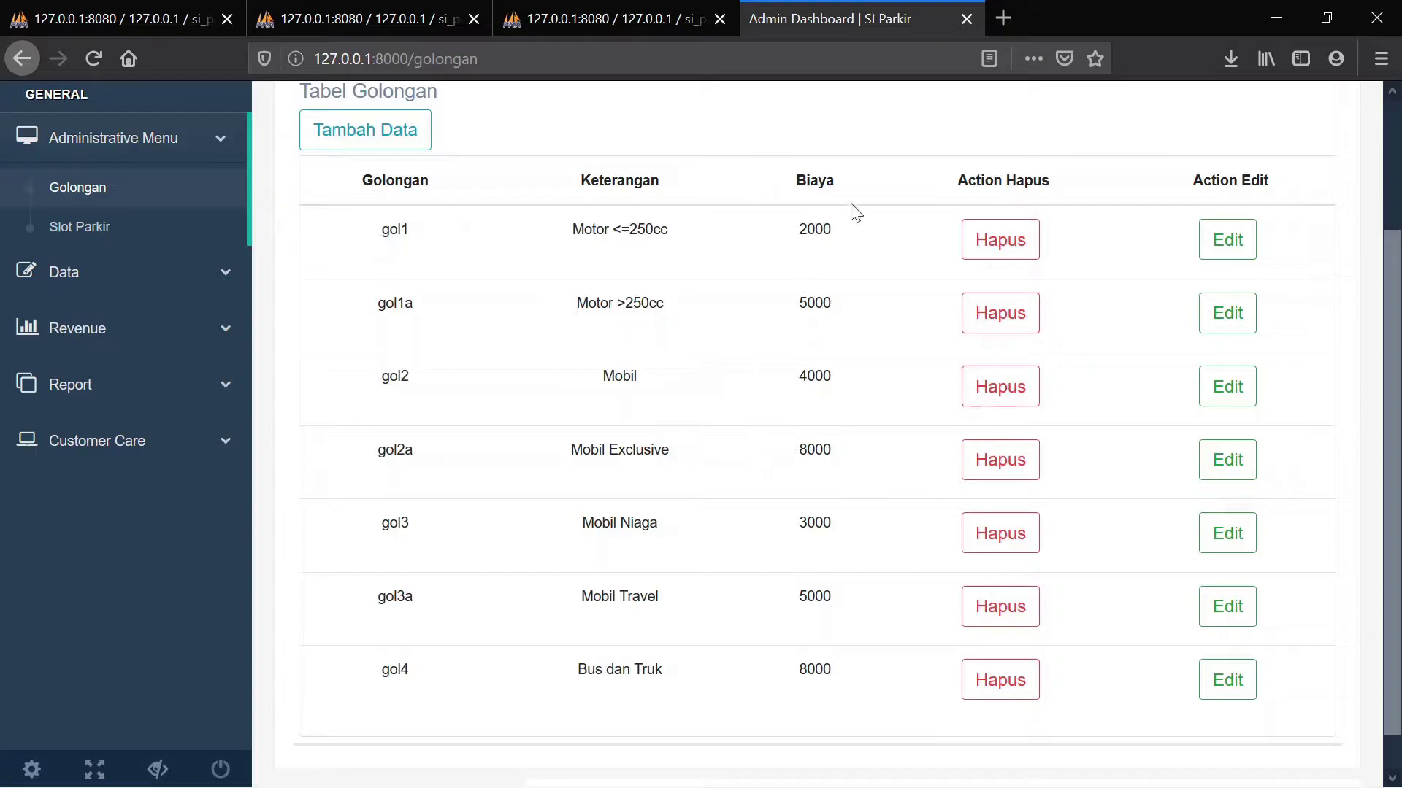
pyautogui.scroll(1, 829, 162)
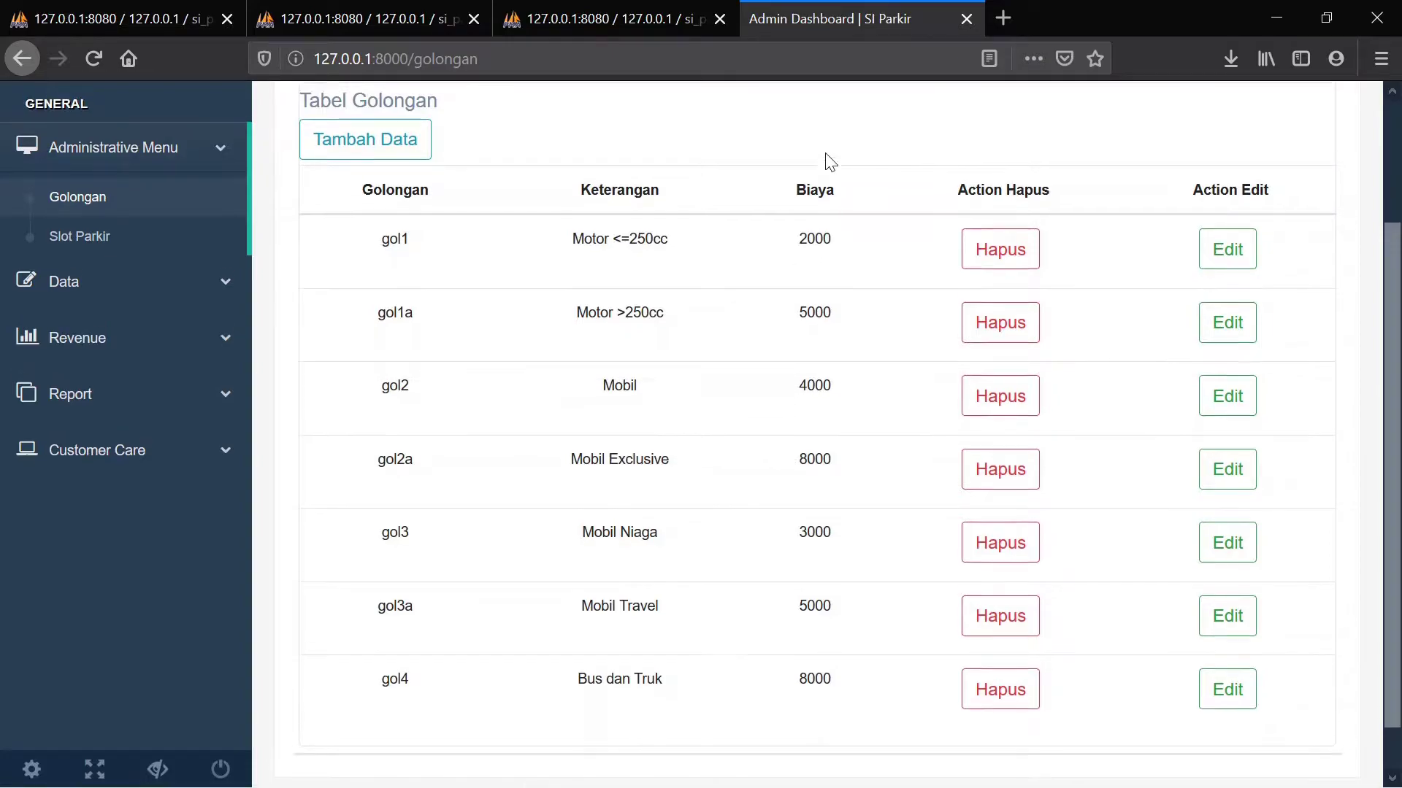
pyautogui.scroll(3, 830, 162)
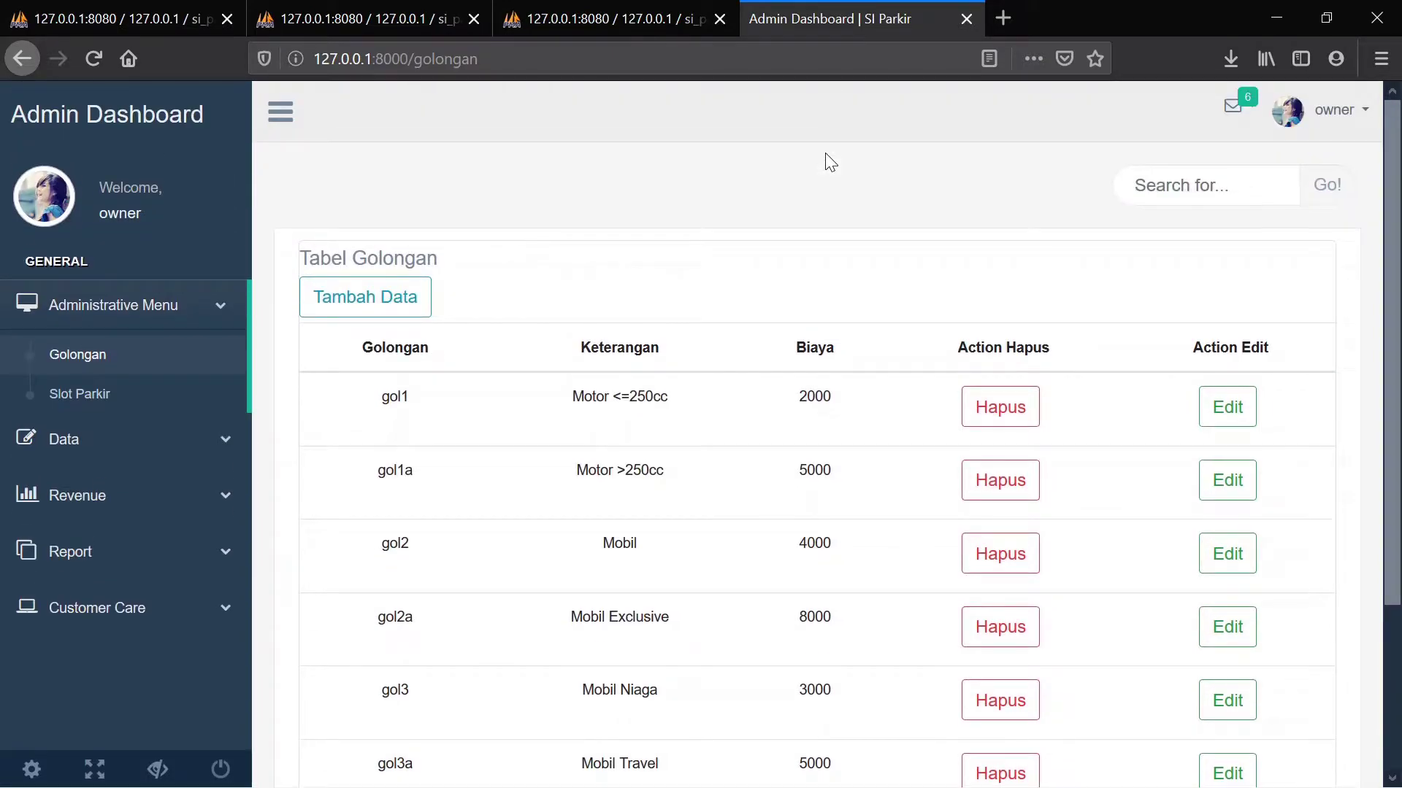
pyautogui.scroll(-3, 744, 312)
pyautogui.scroll(3, 745, 330)
# Add vehicle class gol5 'Kendaraan Khusus' with a fee of 8000
pyautogui.click(398, 297)
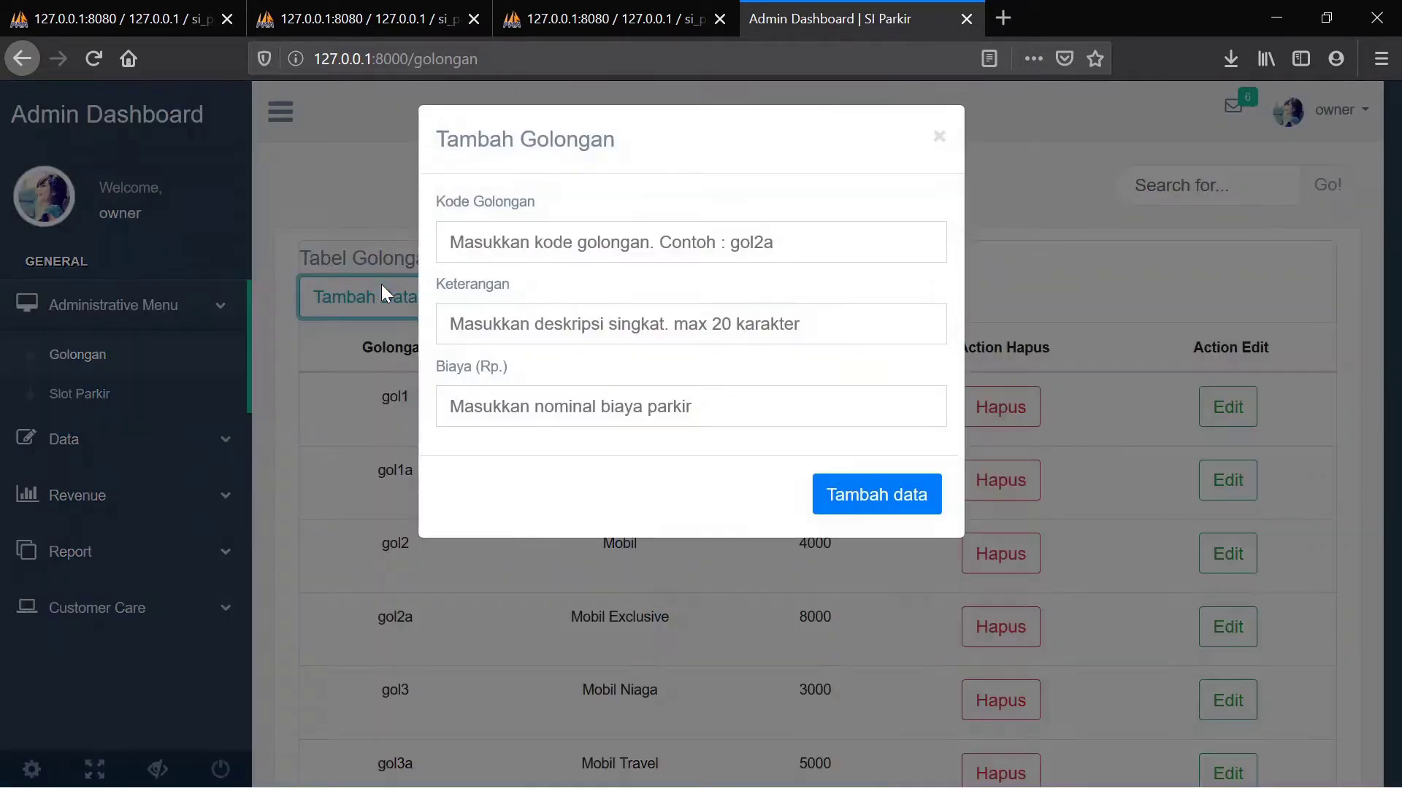
pyautogui.click(571, 254)
pyautogui.write('gol5')
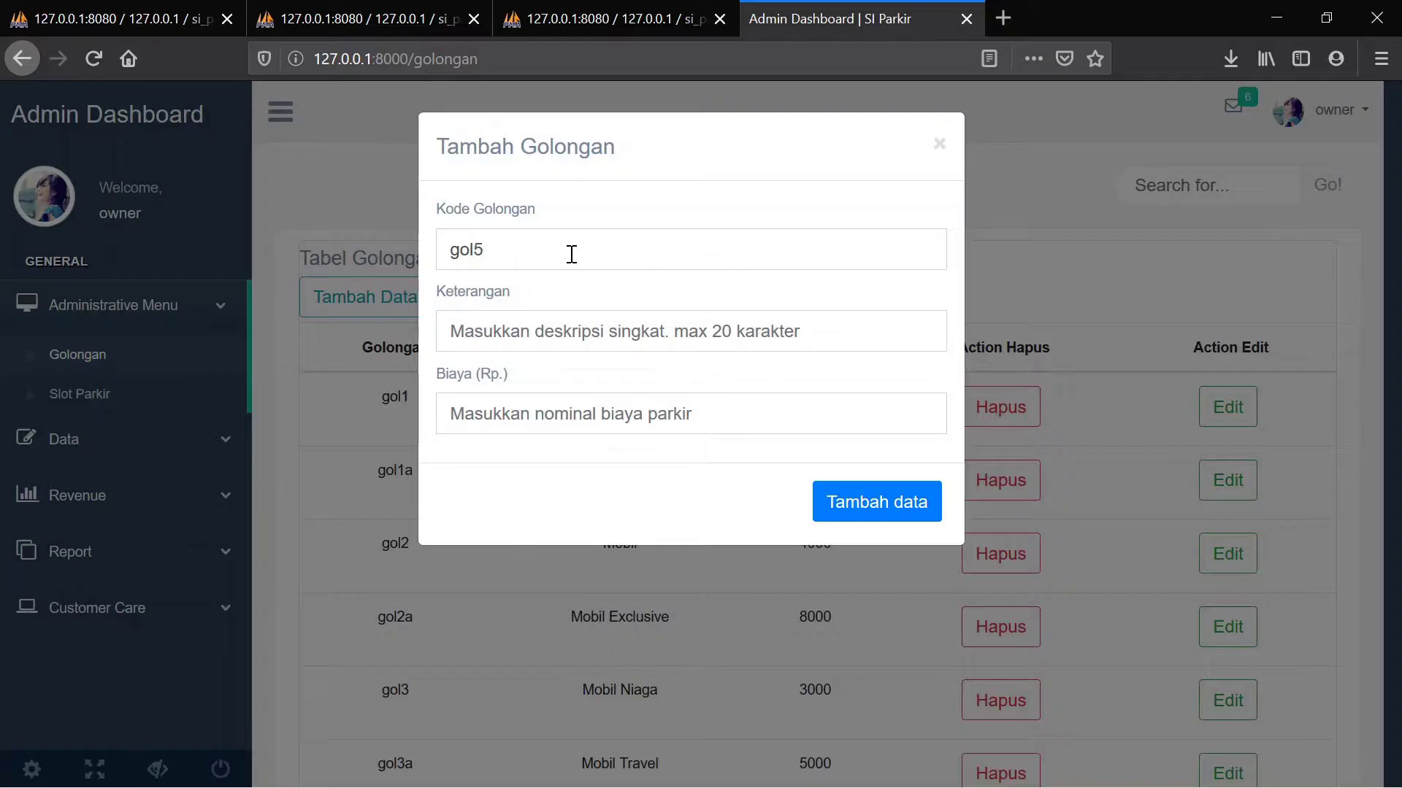
pyautogui.click(518, 326)
pyautogui.write('Kendaraan Khusus')
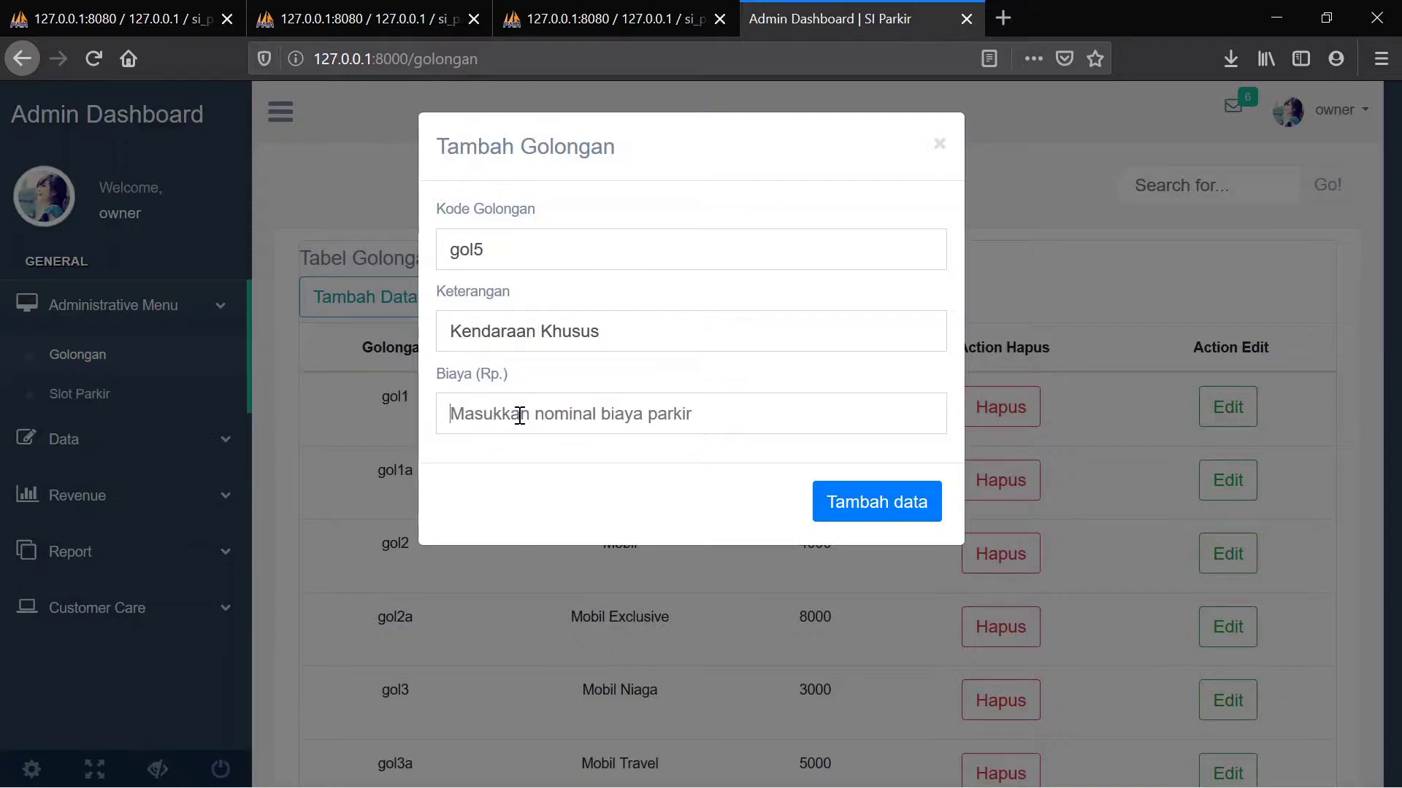
pyautogui.write('8000')
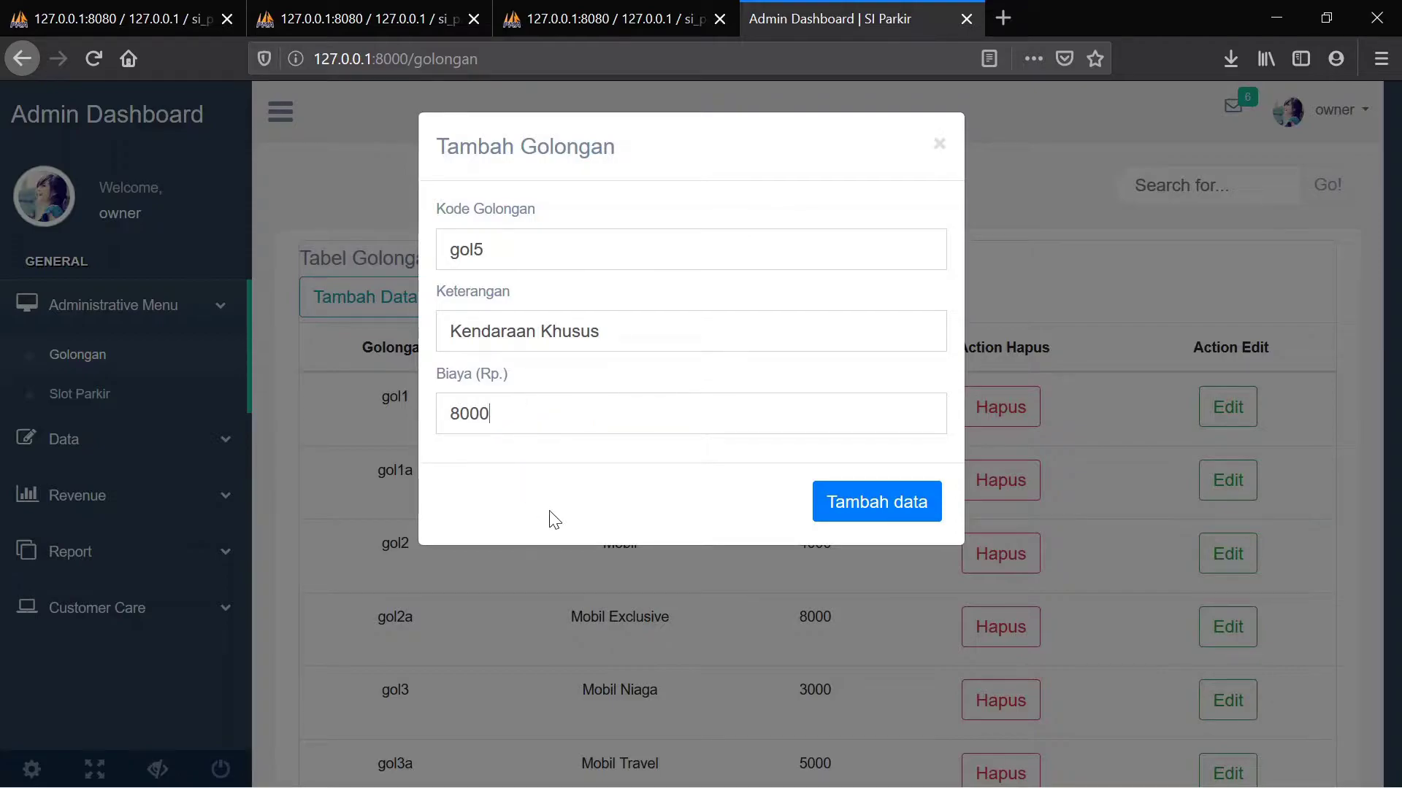
pyautogui.click(855, 506)
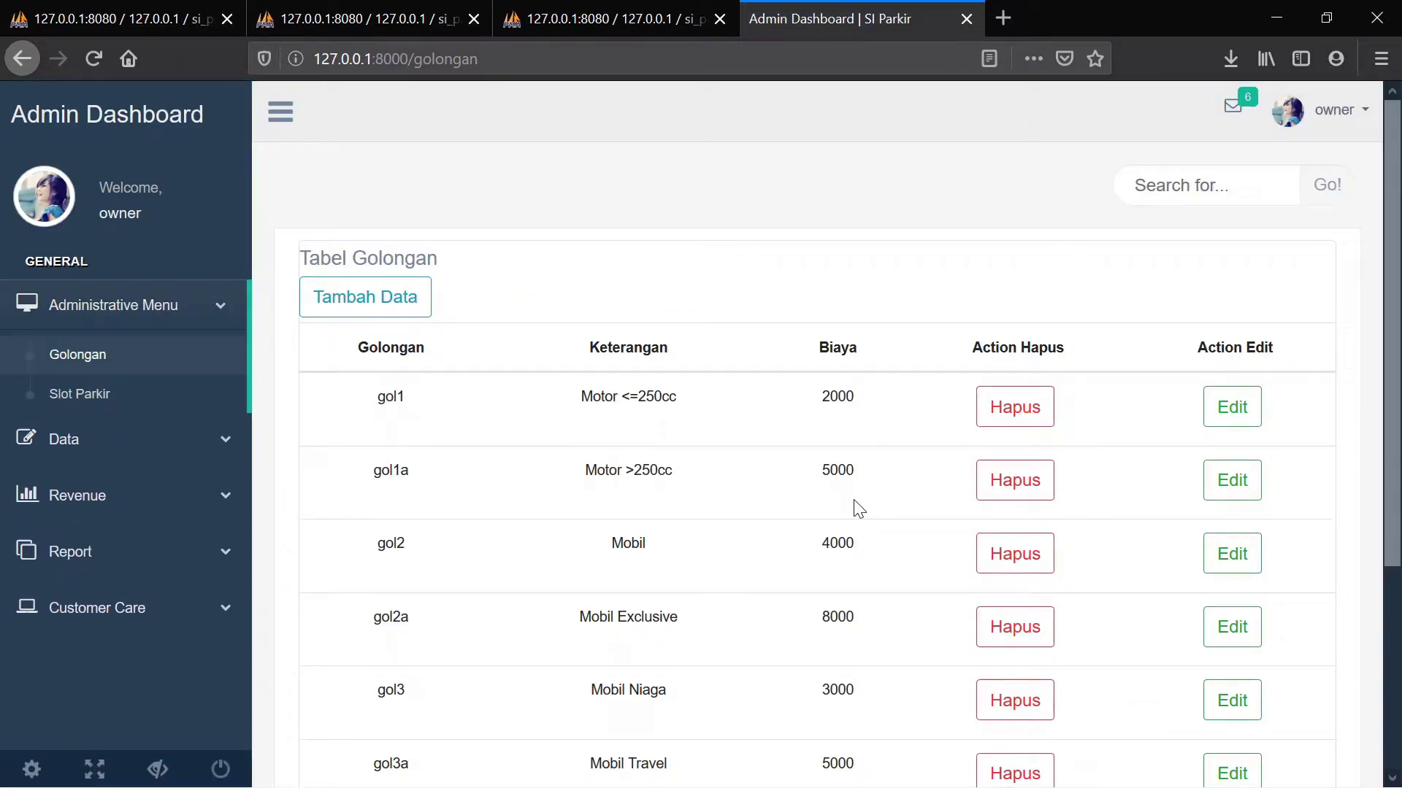
# Scroll to the end of the Golongan table and highlight the new gol5 row
pyautogui.scroll(-4, 858, 509)
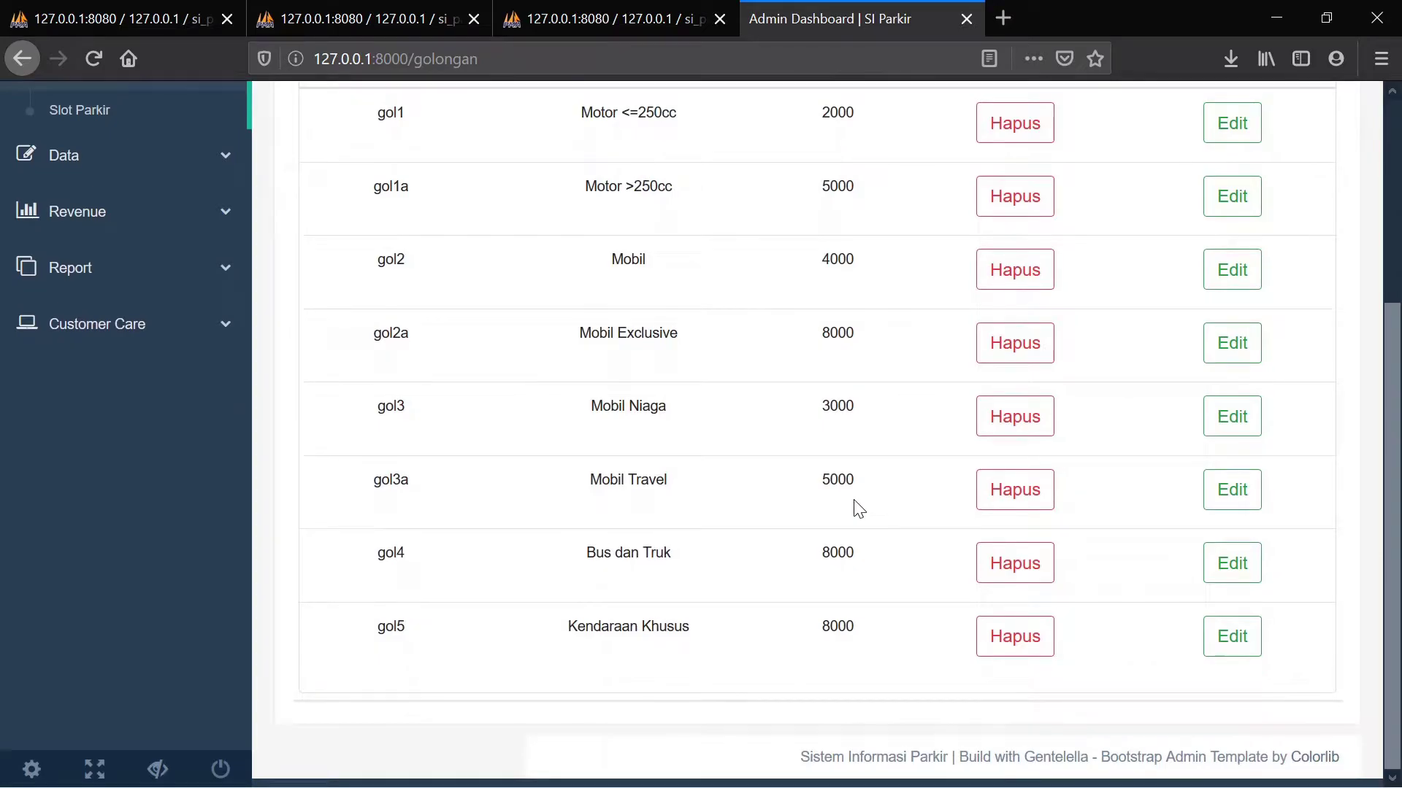
pyautogui.scroll(2, 431, 540)
pyautogui.scroll(2, 431, 540)
pyautogui.scroll(-4, 431, 541)
pyautogui.doubleClick(381, 628)
pyautogui.click(593, 646)
pyautogui.scroll(3, 738, 629)
pyautogui.scroll(-1, 741, 631)
pyautogui.scroll(-2, 743, 632)
pyautogui.scroll(4, 1303, 601)
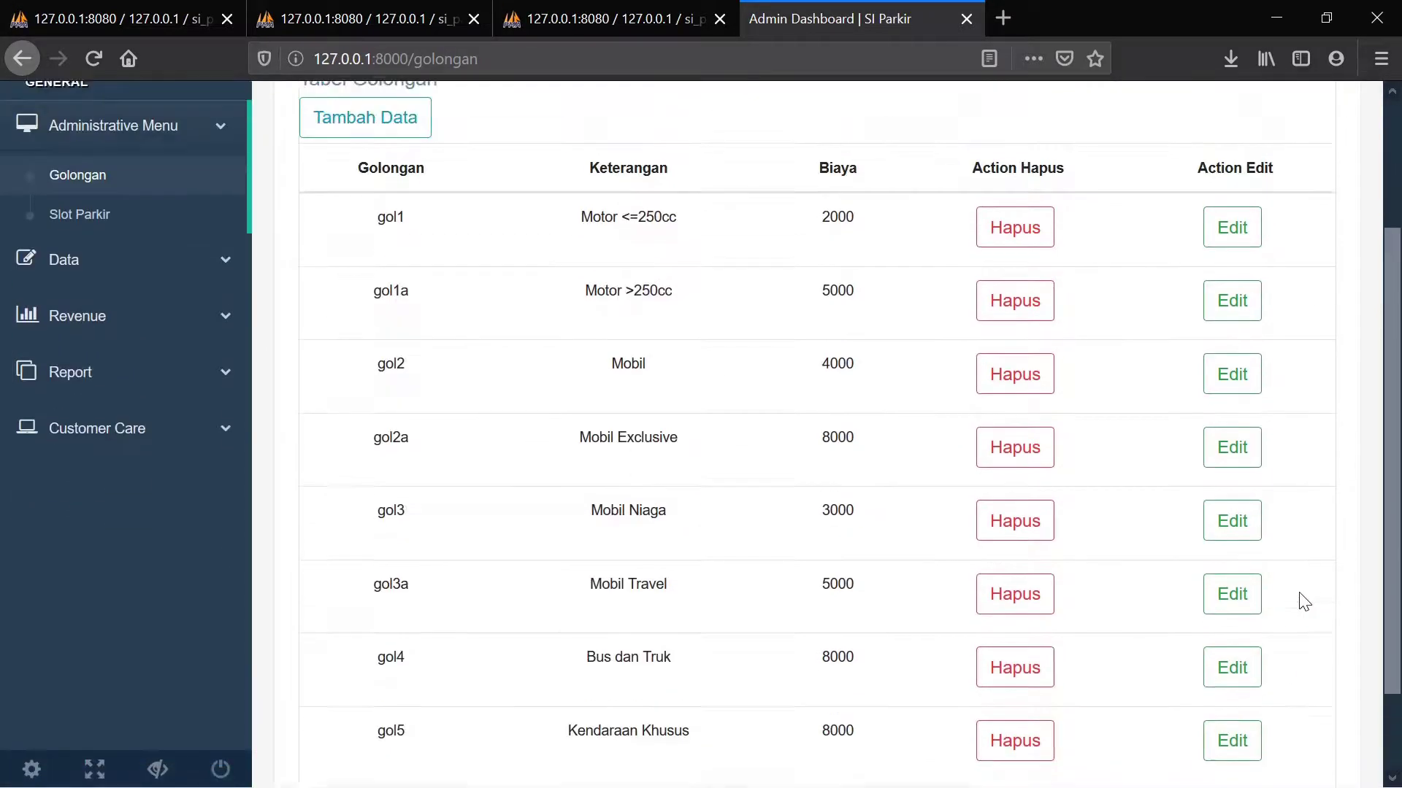
pyautogui.scroll(-4, 1305, 602)
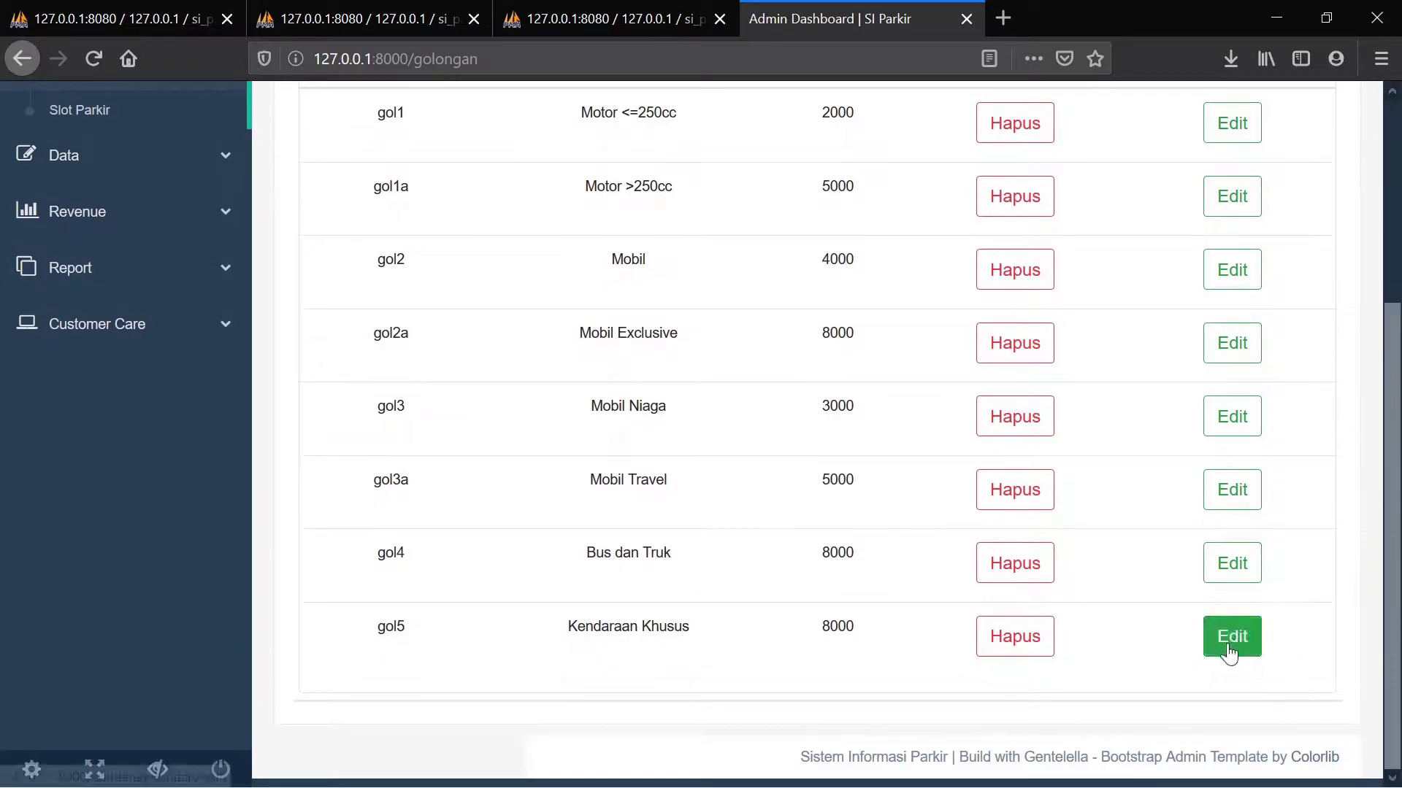
# Change gol5 Kendaraan Khusus's hourly fee from 8000 to 5000 and check the table
pyautogui.click(1230, 652)
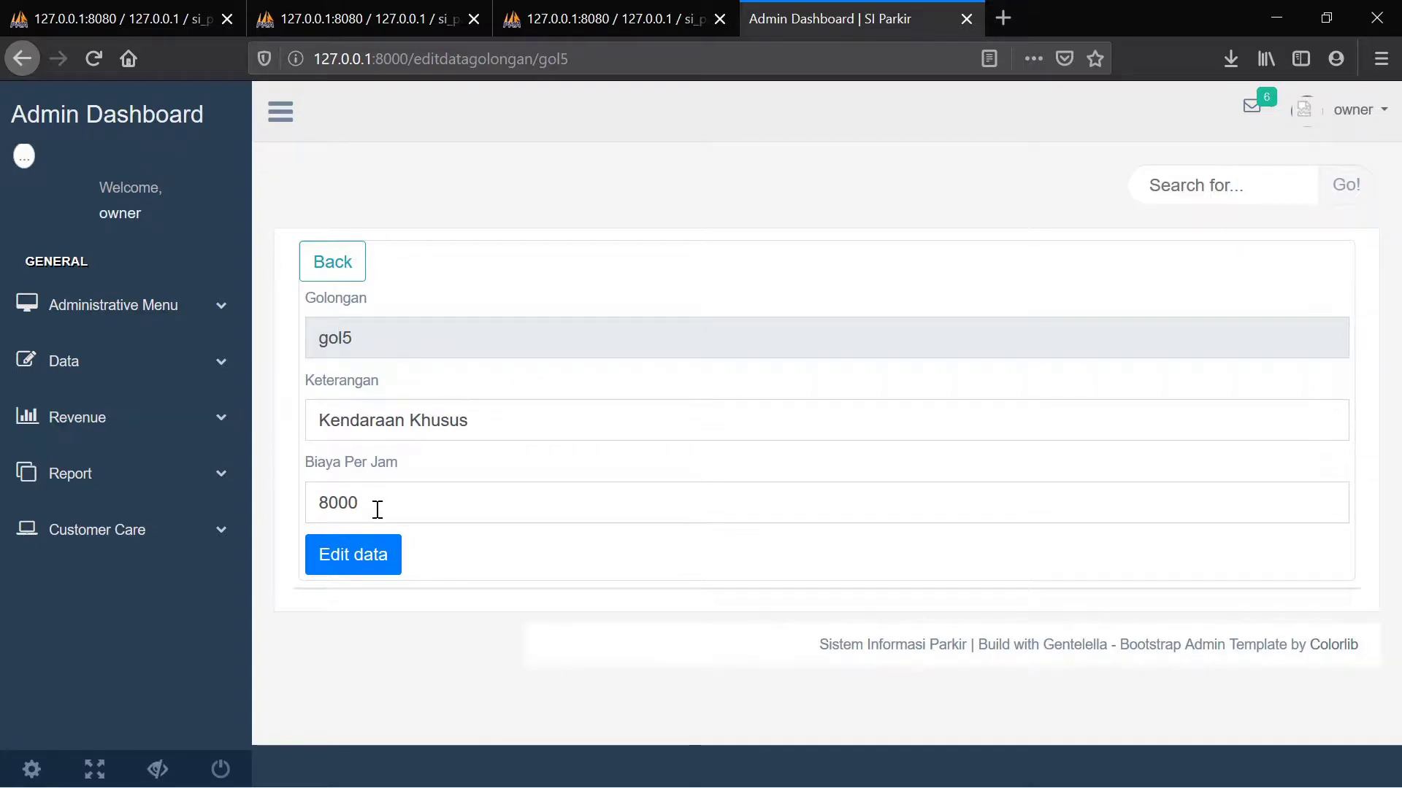
pyautogui.moveTo(377, 510); pyautogui.dragTo(288, 509)
pyautogui.write('5')
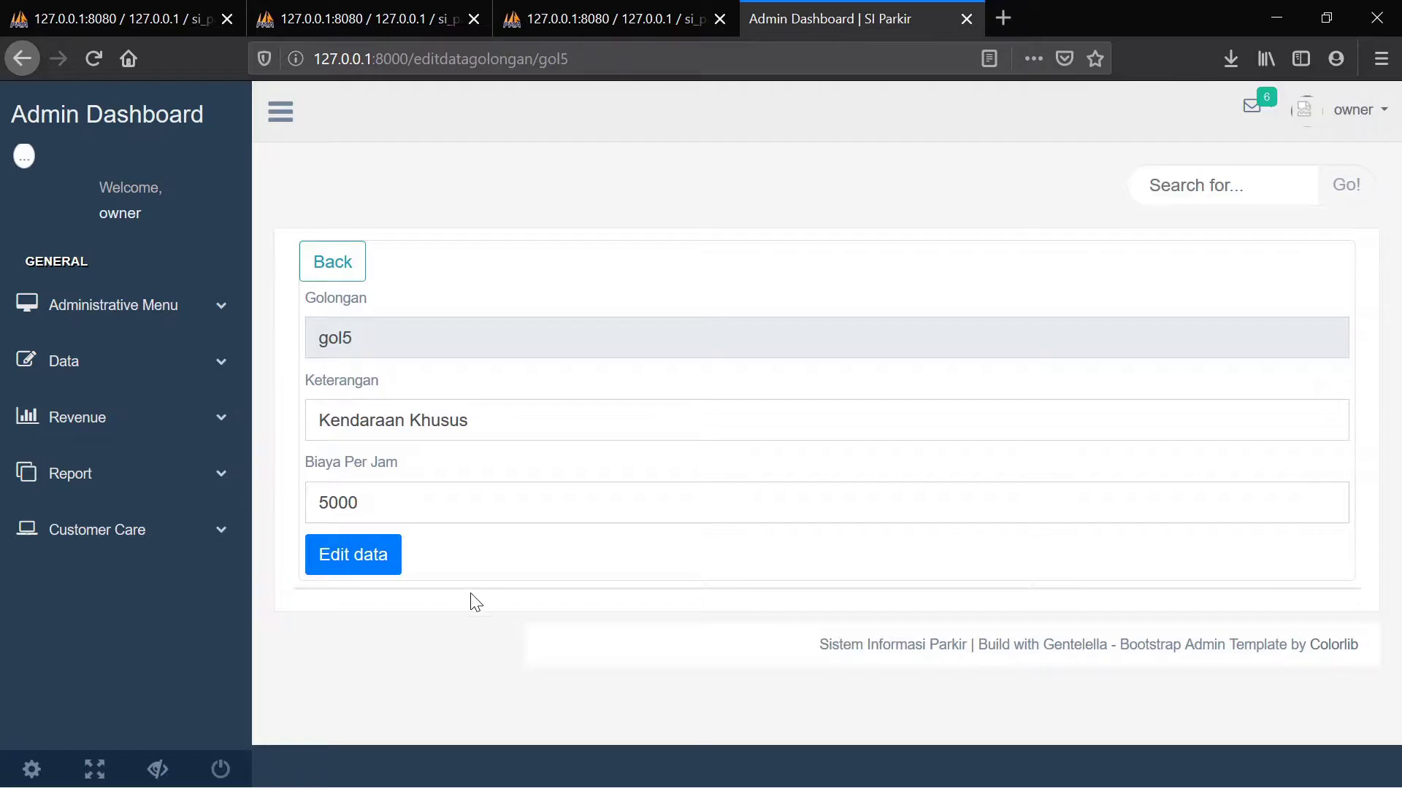
pyautogui.click(365, 567)
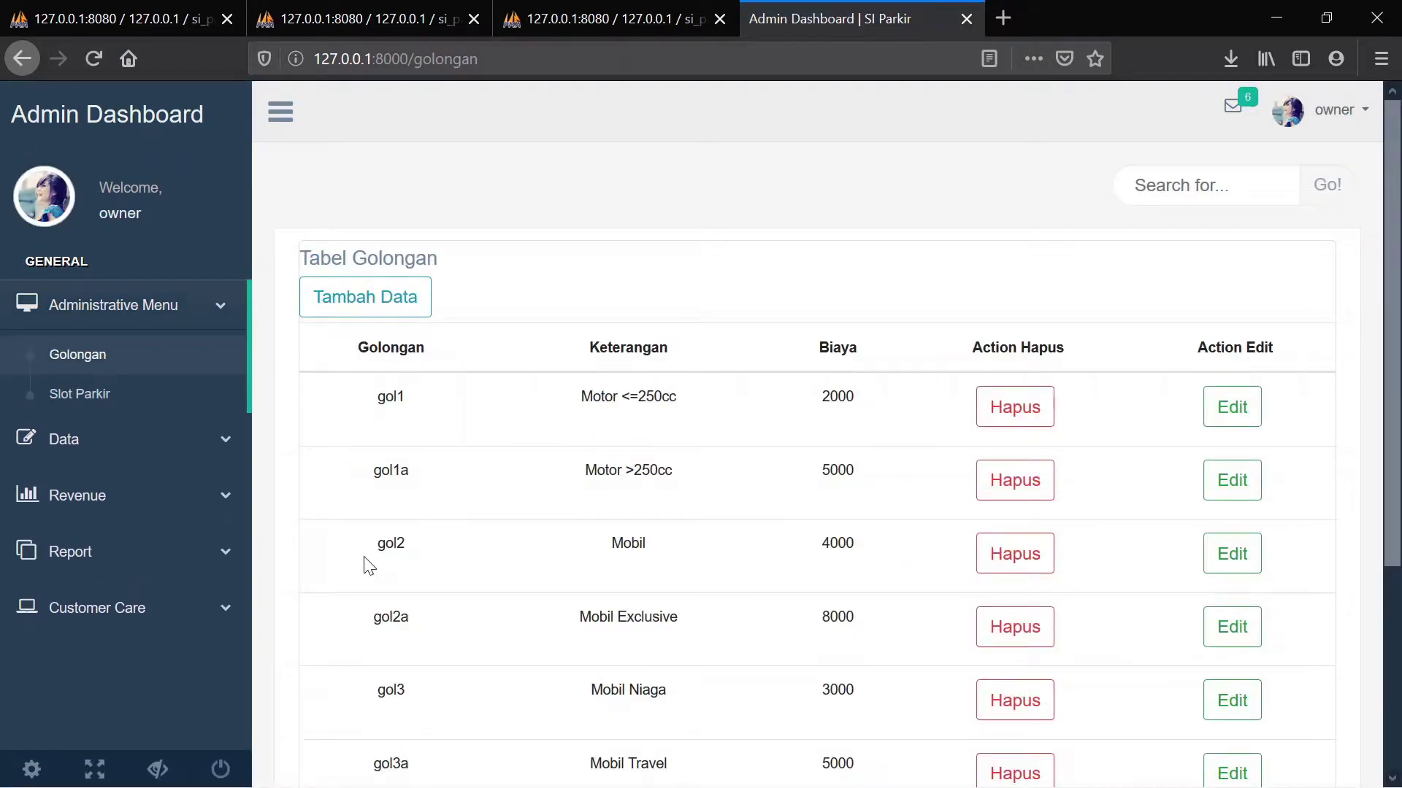
pyautogui.scroll(-4, 534, 438)
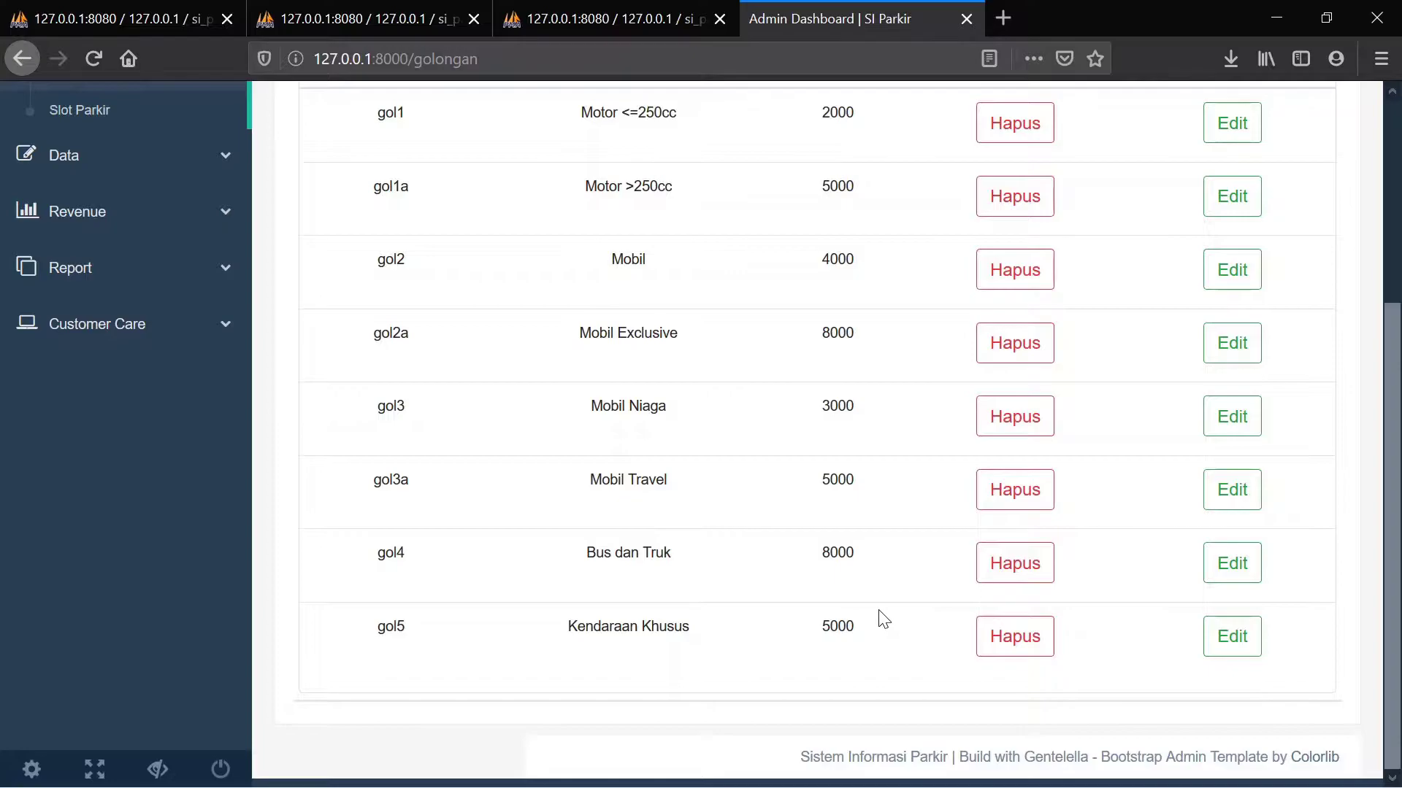
pyautogui.scroll(4, 879, 610)
pyautogui.scroll(-4, 879, 611)
pyautogui.scroll(4, 636, 663)
pyautogui.scroll(-4, 635, 663)
# Delete the gol5 Kendaraan Khusus row and scroll to confirm the table ends at gol4
pyautogui.click(1003, 648)
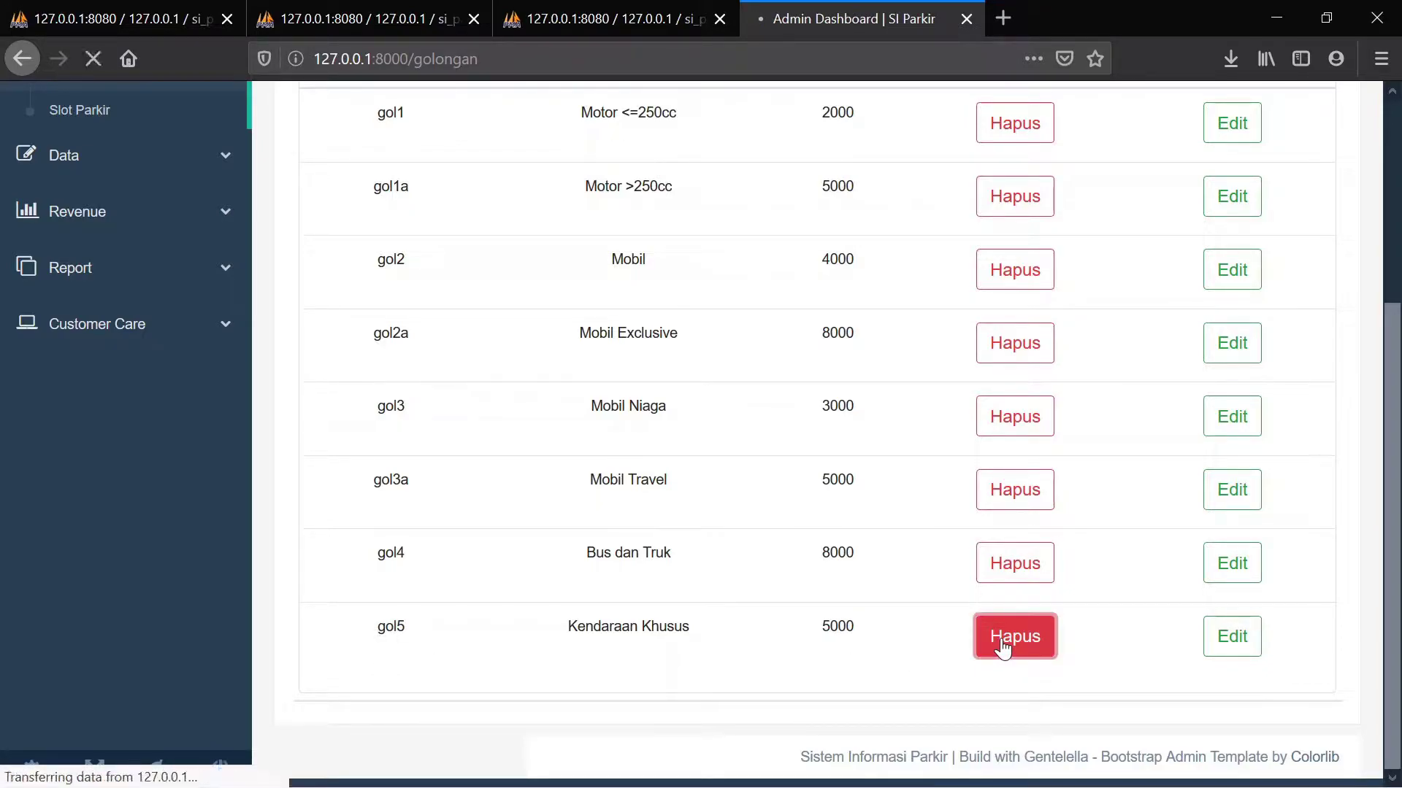
pyautogui.scroll(-3, 1001, 648)
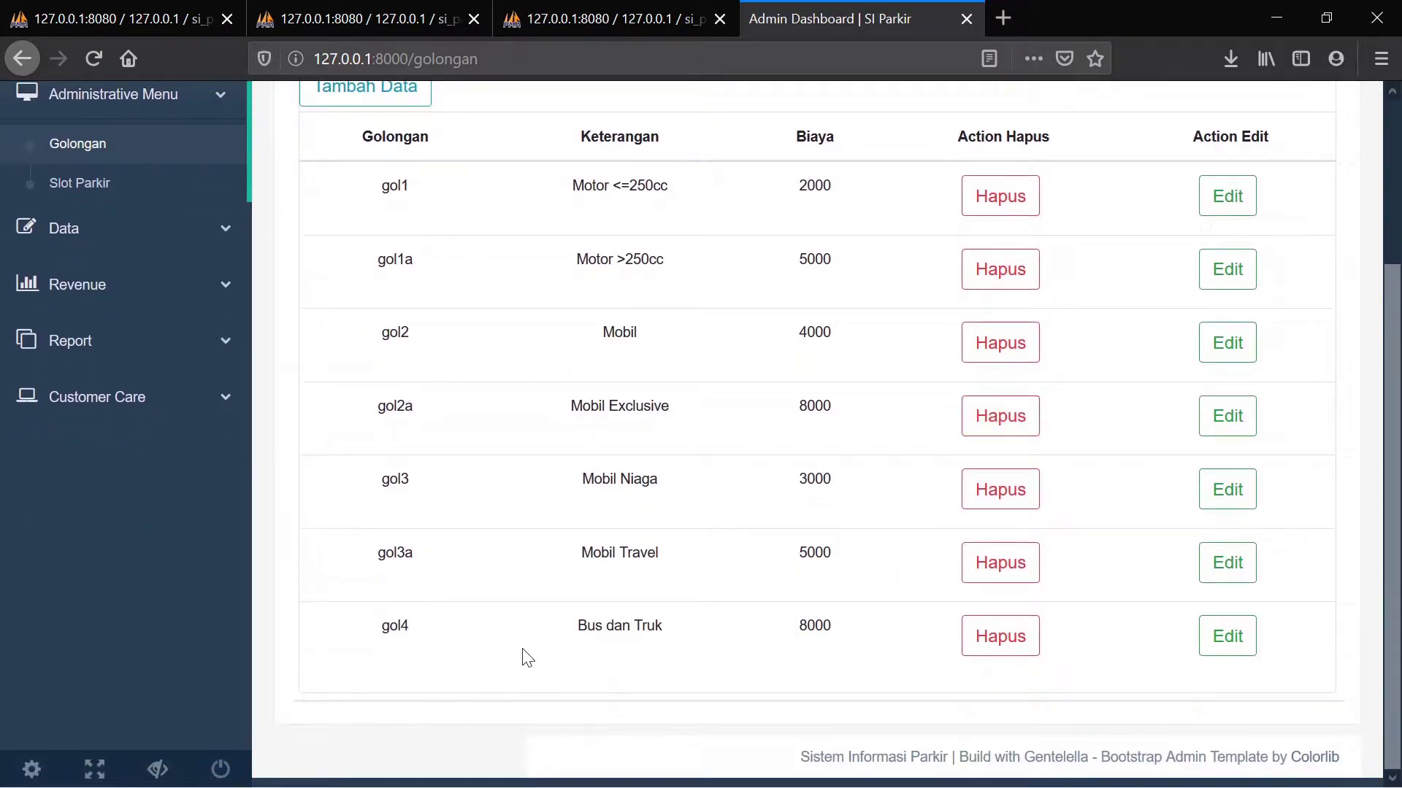
pyautogui.scroll(3, 573, 511)
pyautogui.scroll(-3, 578, 515)
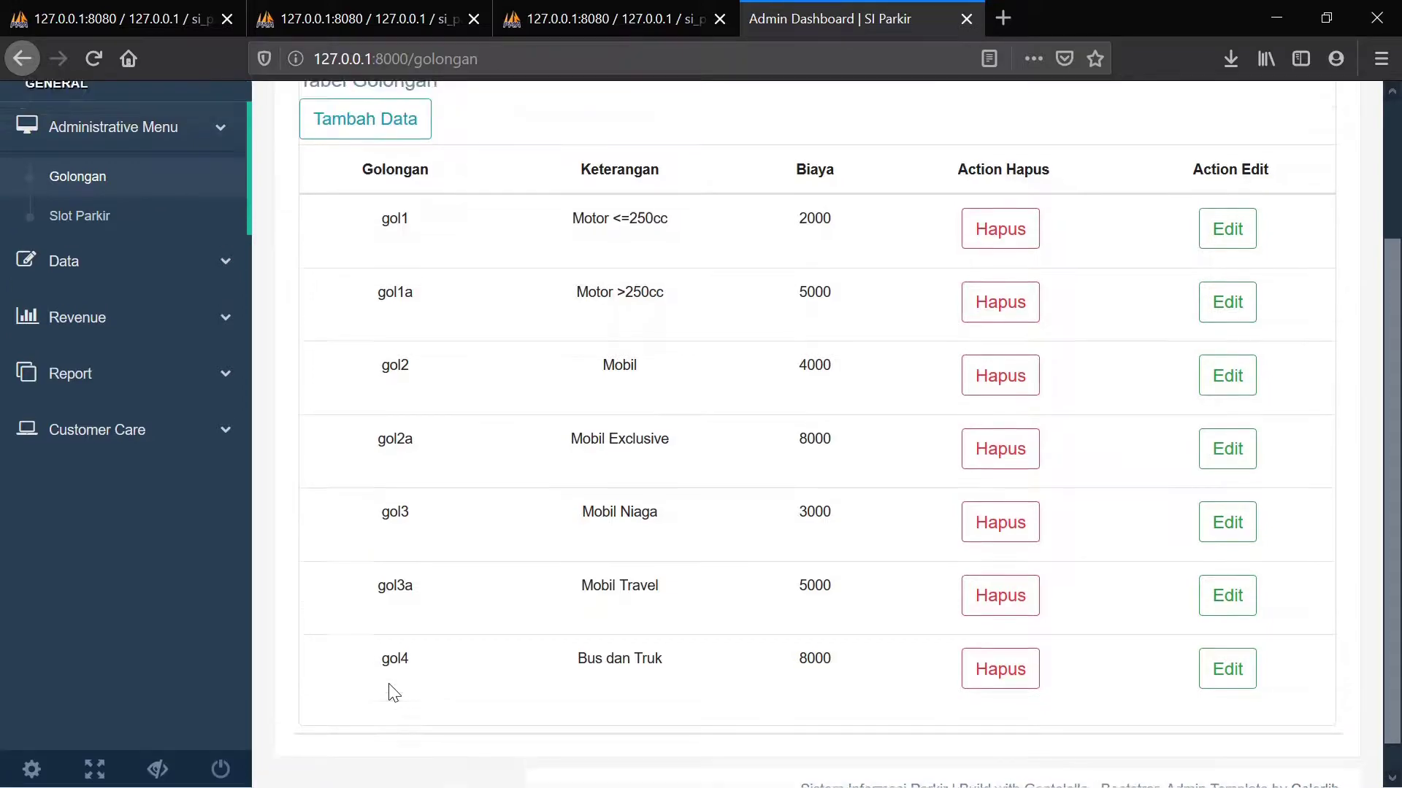
pyautogui.scroll(3, 393, 690)
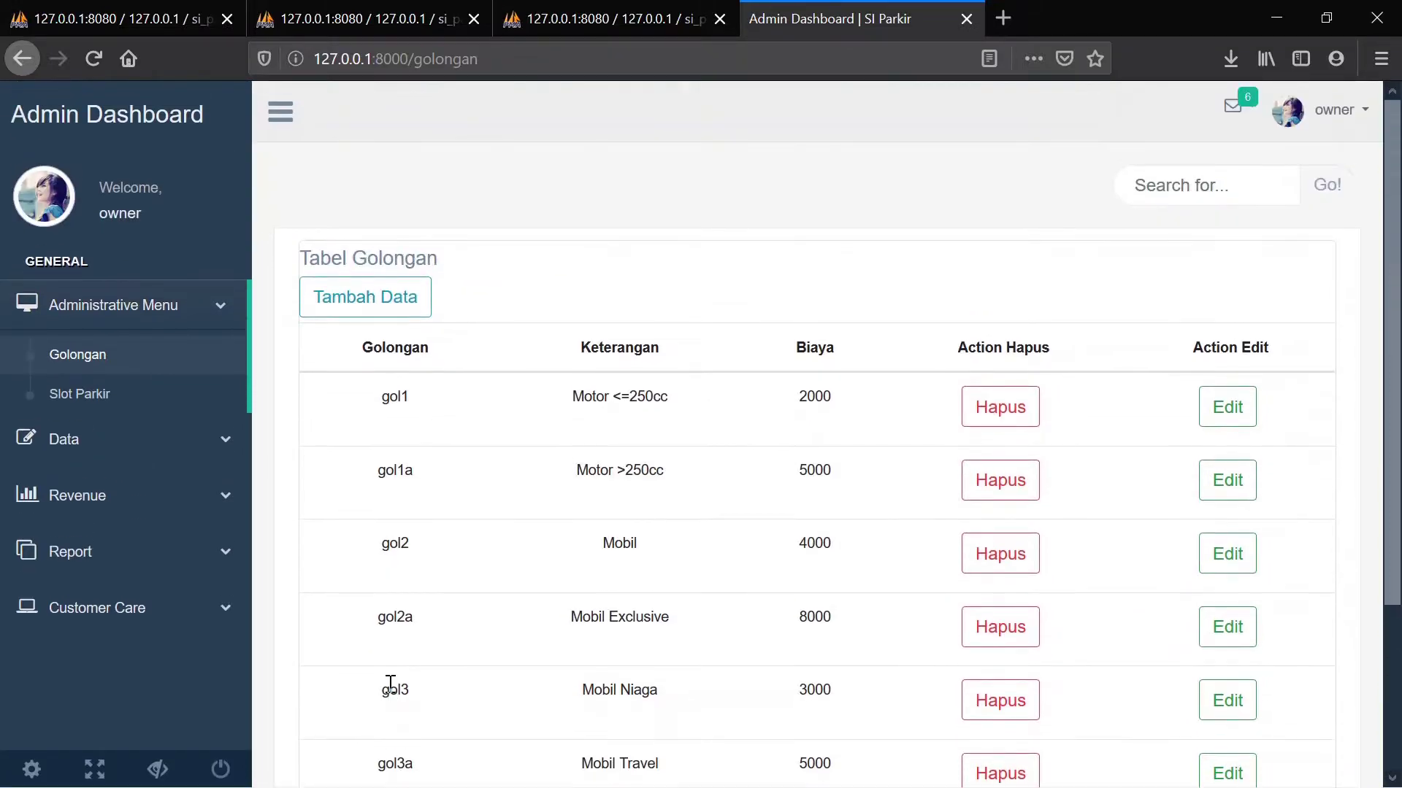
# Open Slot Parkir and scroll through parking slots A01 to C20
pyautogui.click(86, 409)
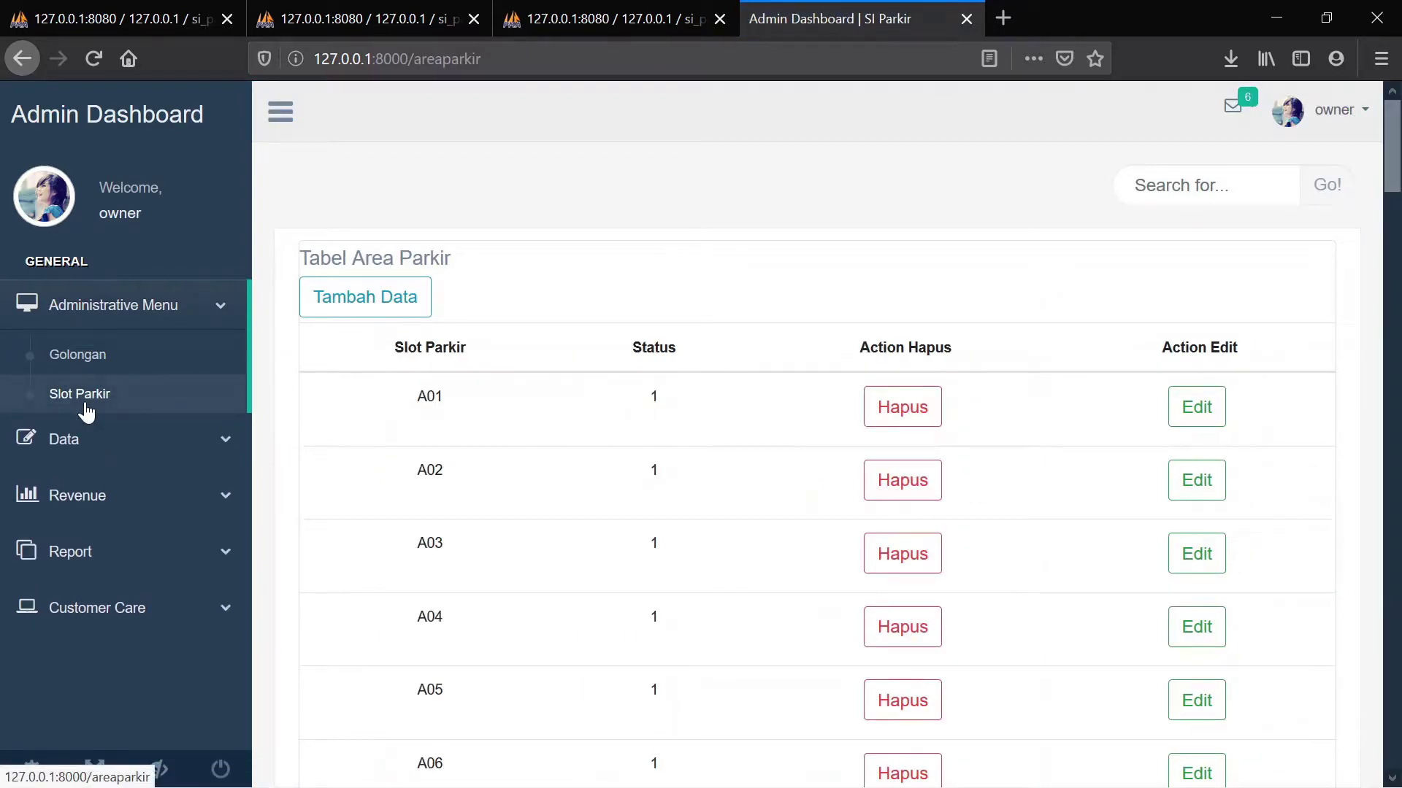
pyautogui.scroll(-6, 598, 242)
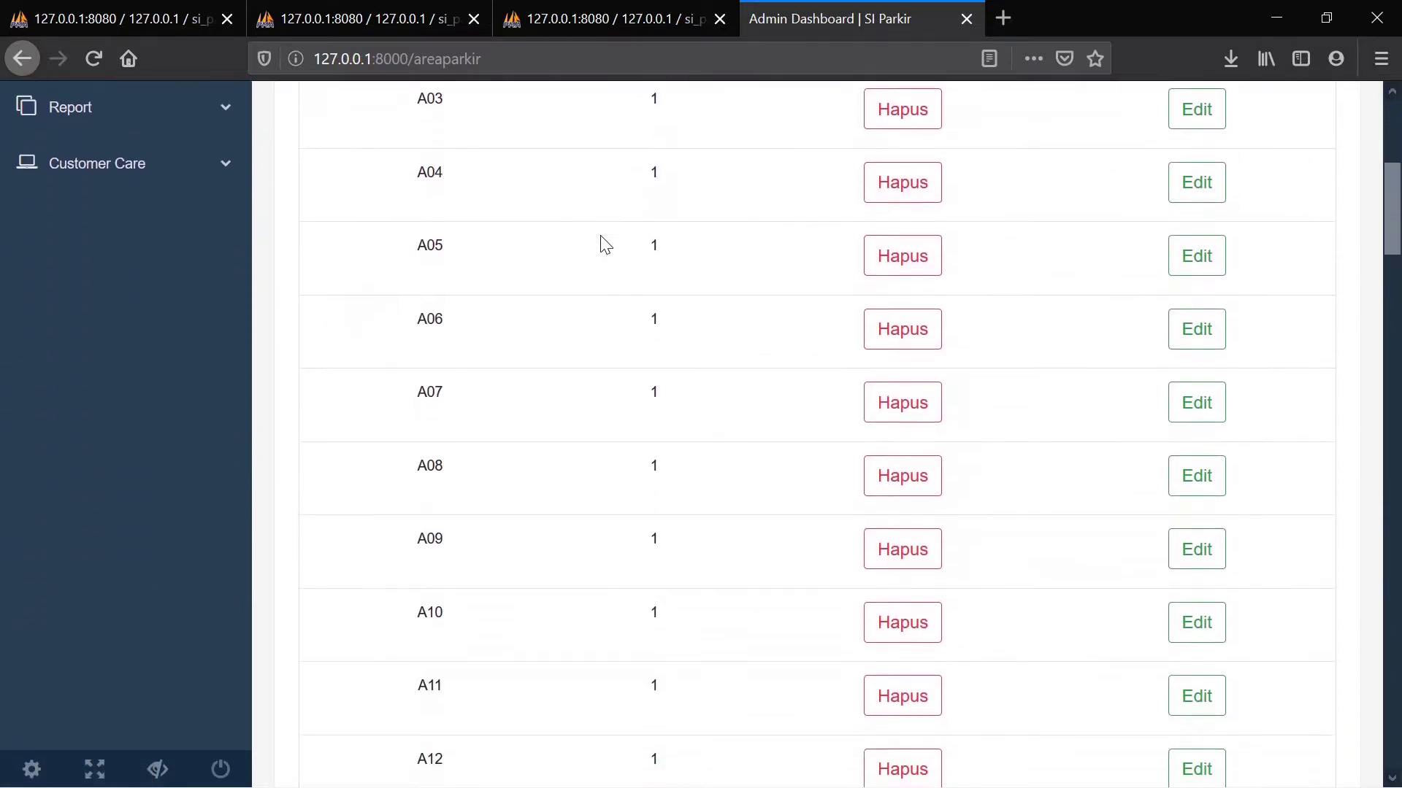
pyautogui.scroll(-5, 606, 245)
pyautogui.scroll(9, 606, 244)
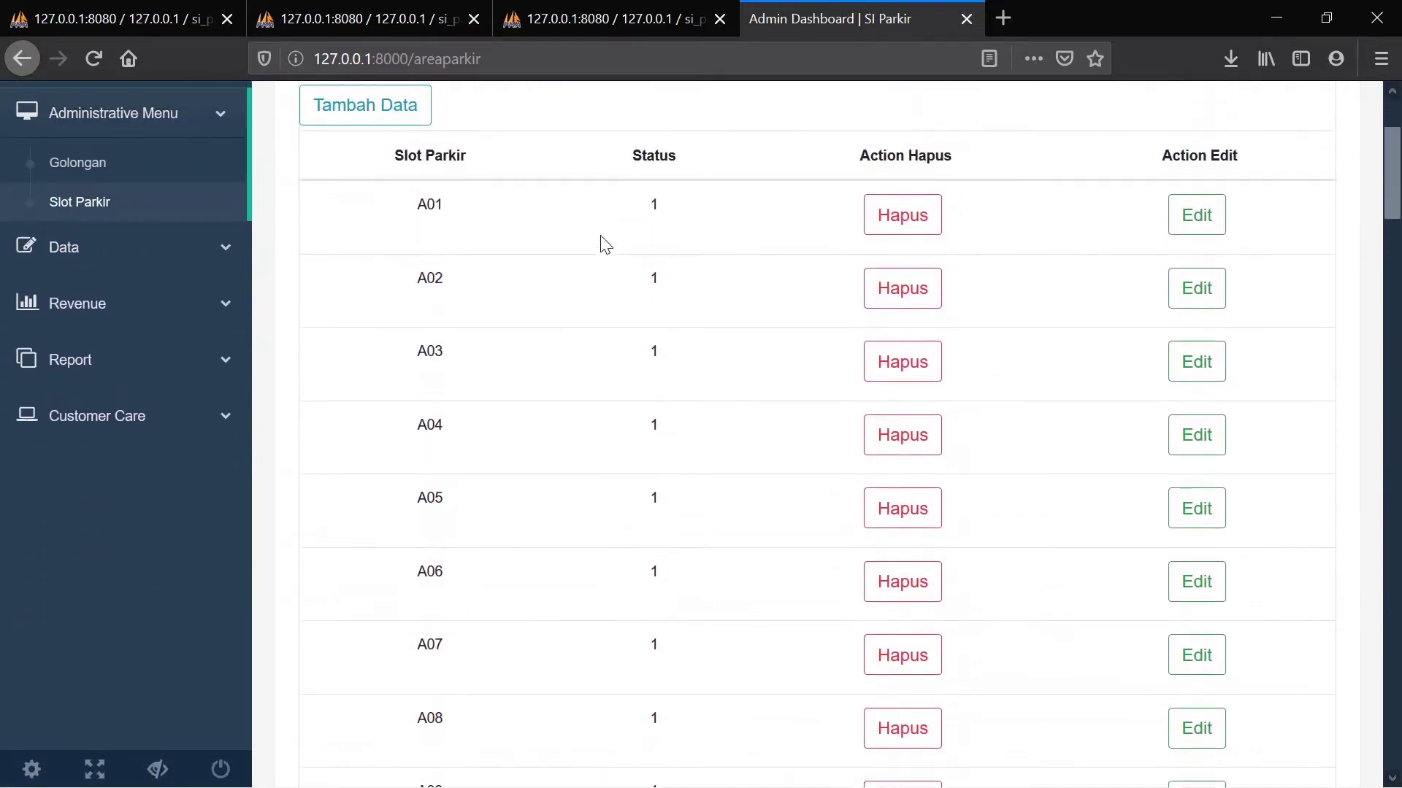
pyautogui.scroll(3, 606, 244)
pyautogui.scroll(-20, 606, 245)
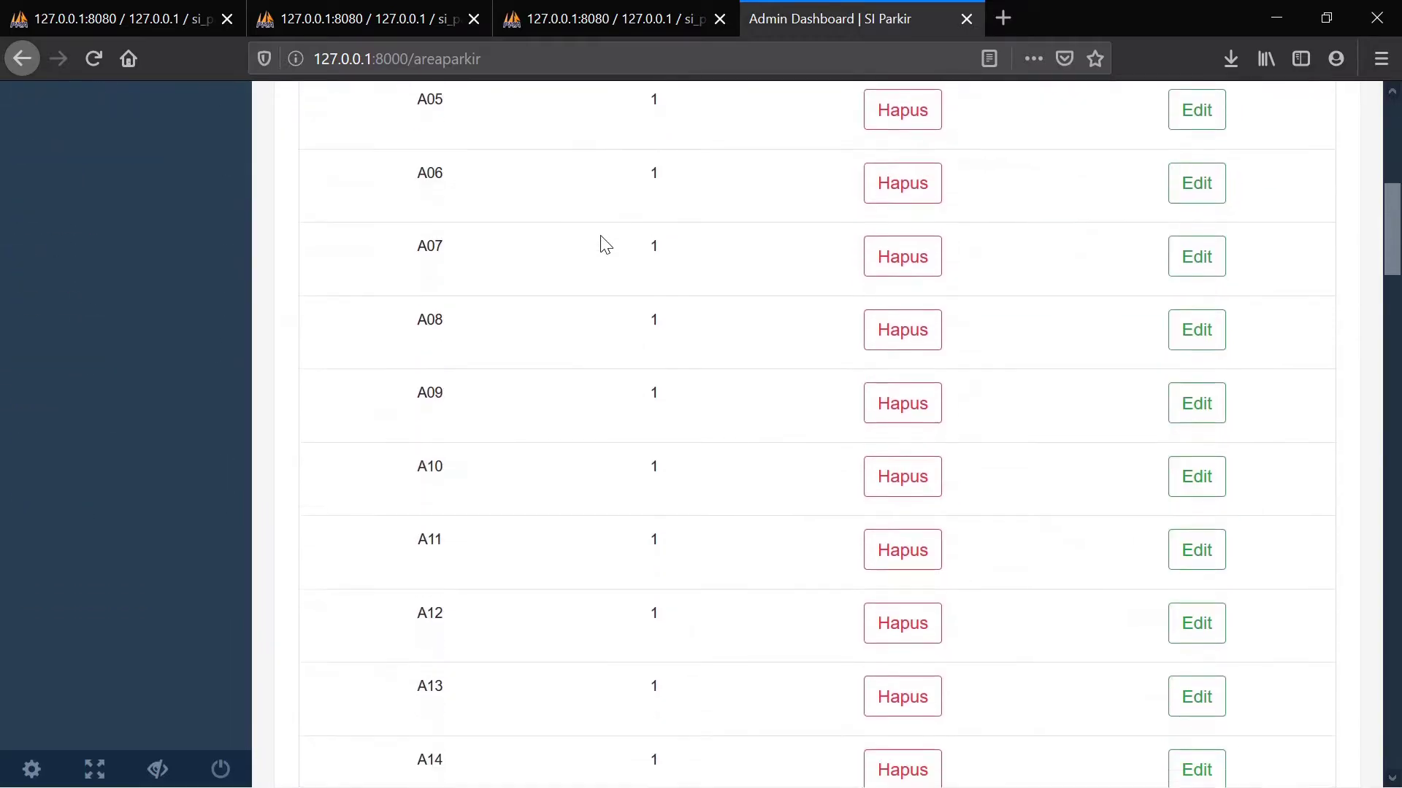
pyautogui.scroll(-10, 606, 245)
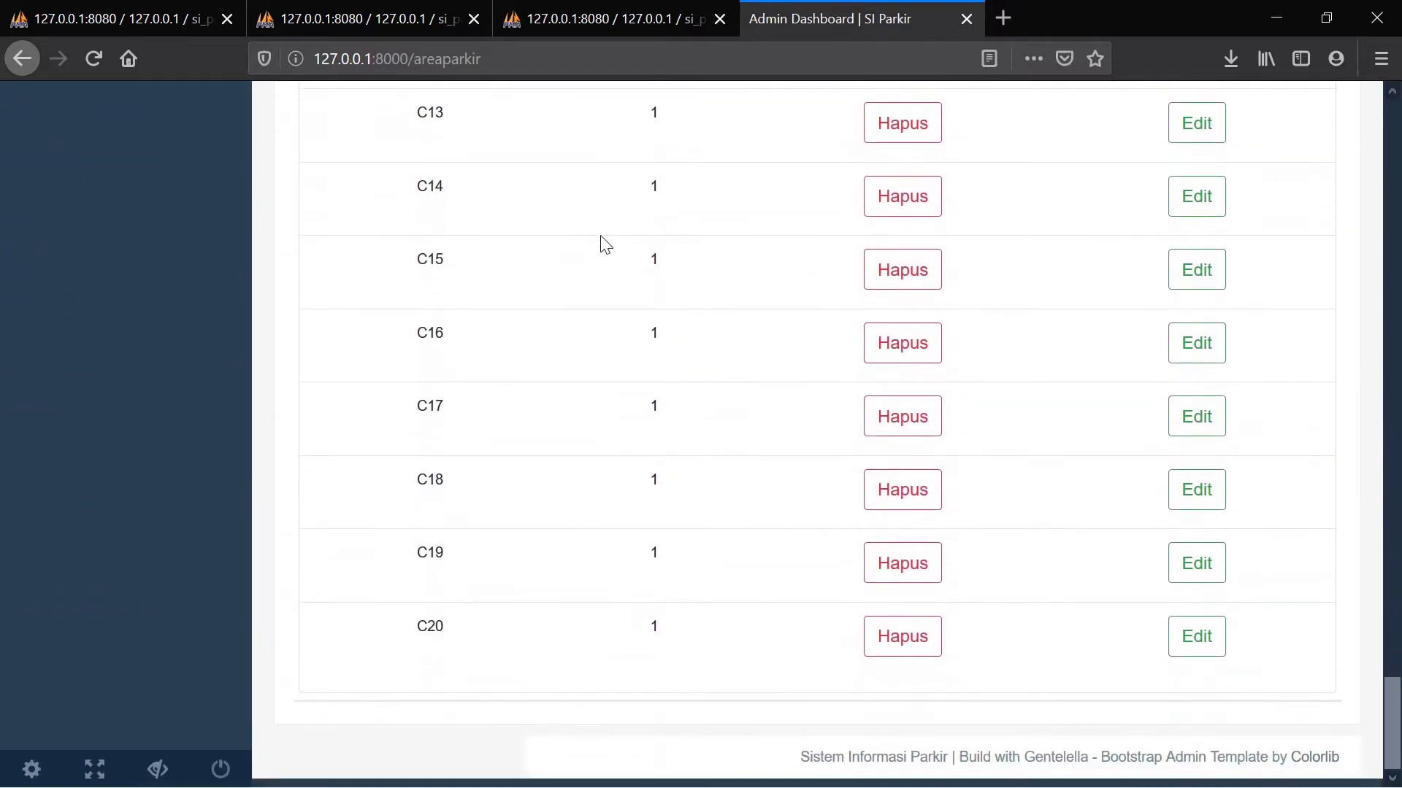
pyautogui.scroll(20, 606, 244)
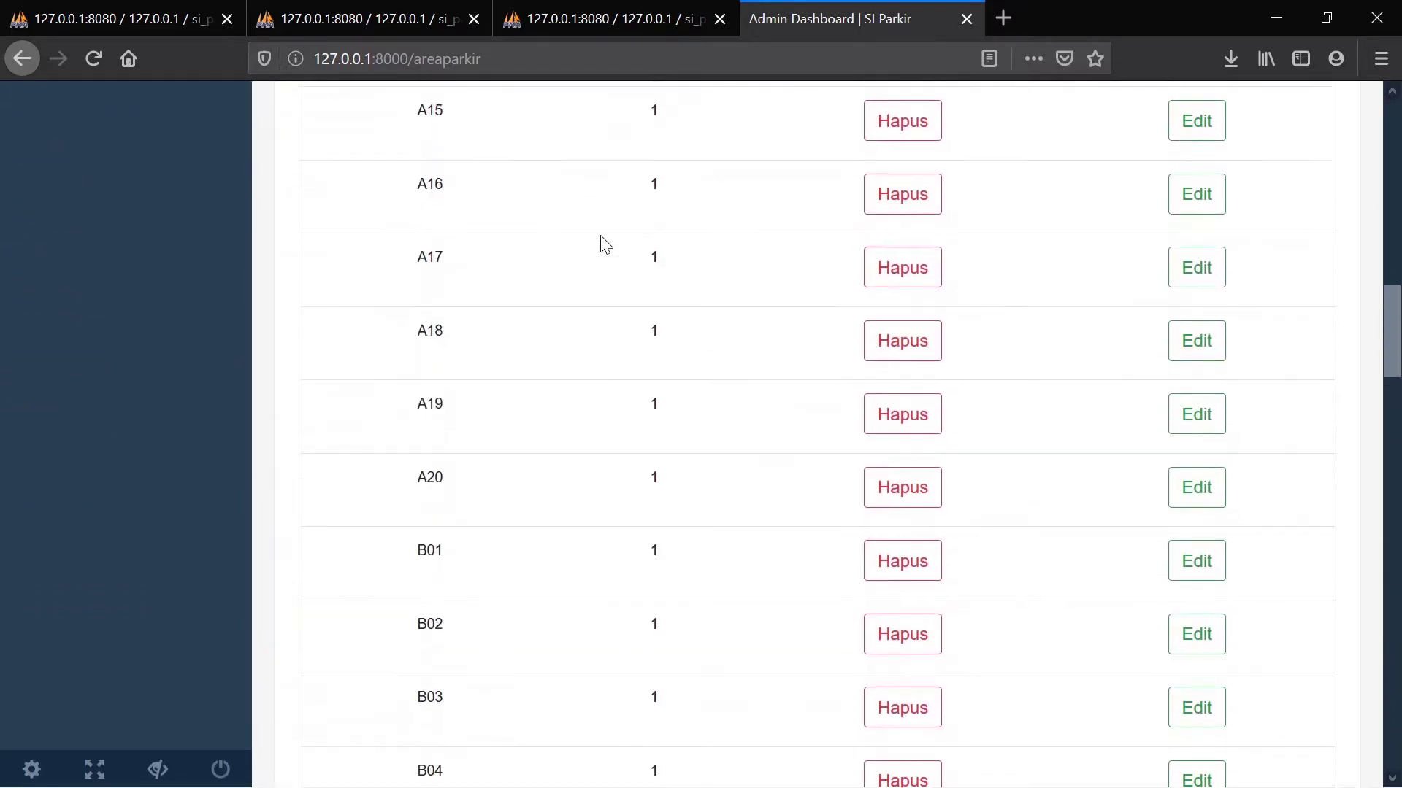
pyautogui.scroll(4, 605, 244)
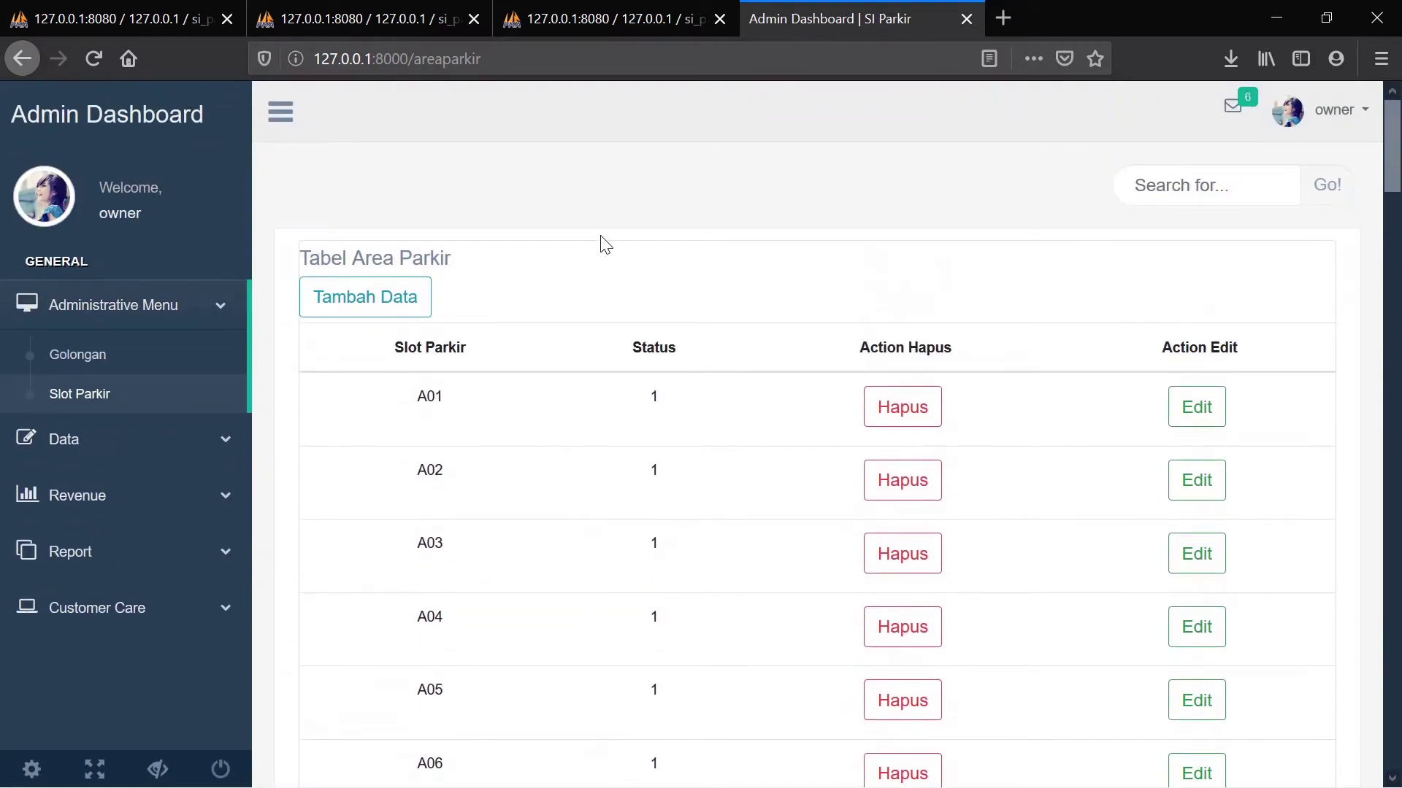
# Add parking slot D01 with status 1 and scroll to find it after C20
pyautogui.click(382, 300)
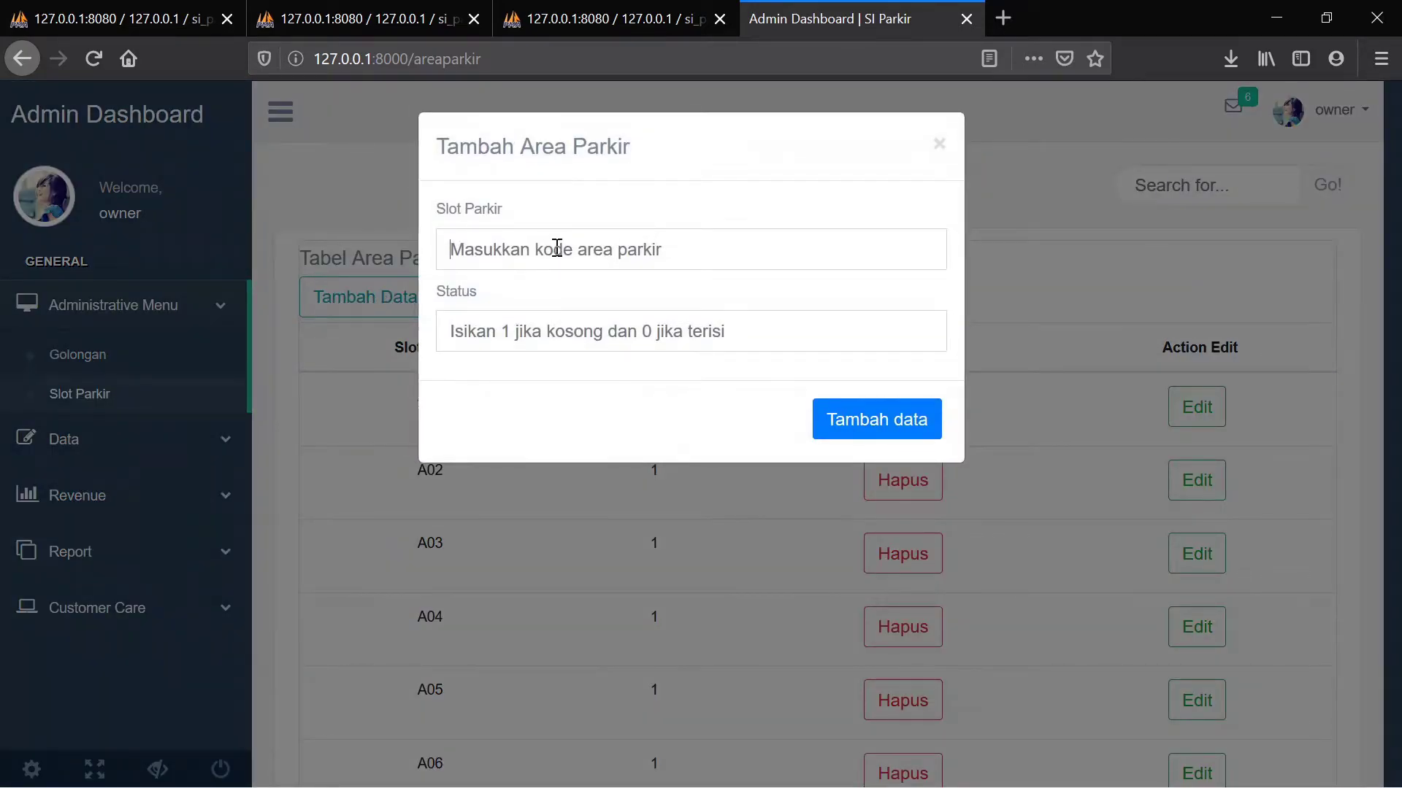
pyautogui.click(556, 249)
pyautogui.write('D')
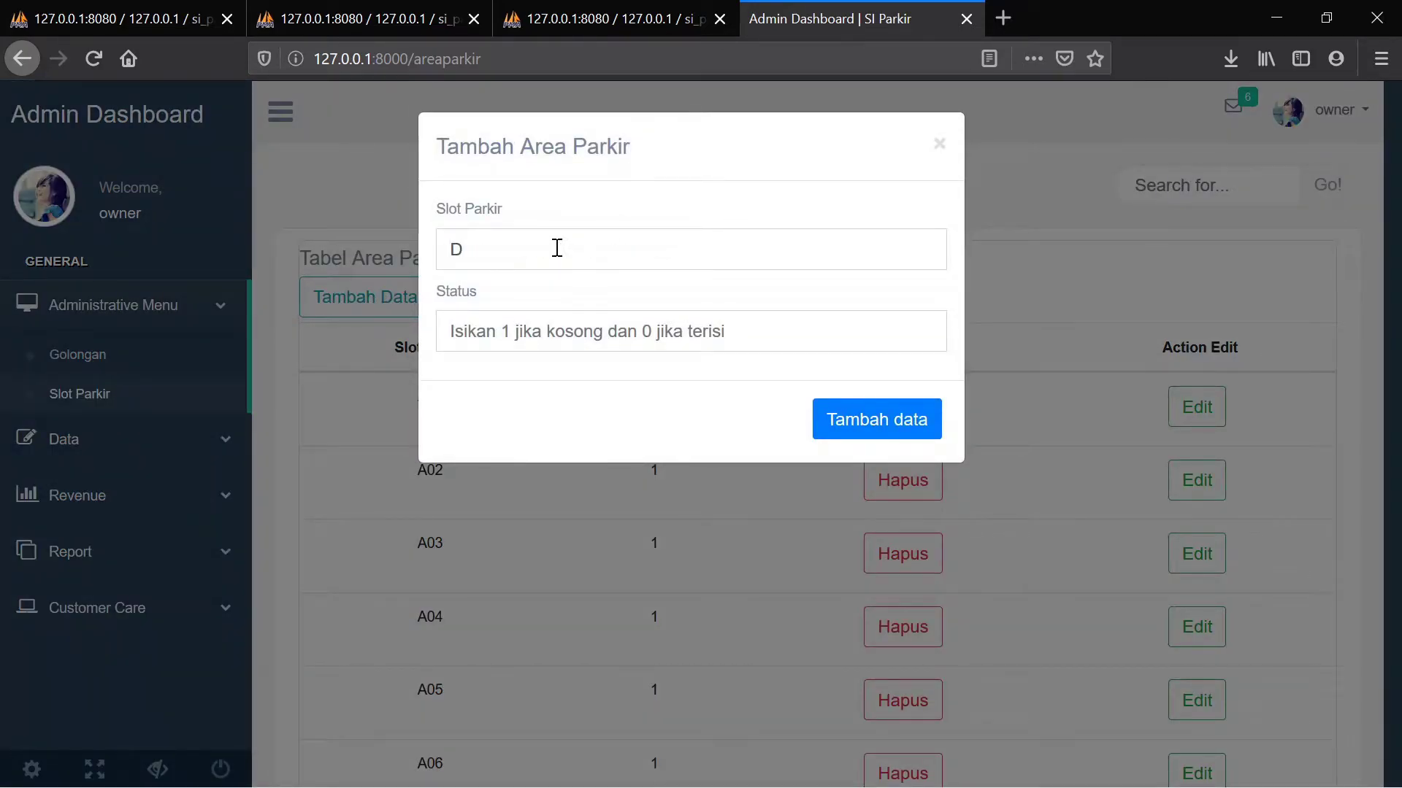
pyautogui.write('01')
pyautogui.click(488, 325)
pyautogui.write('1')
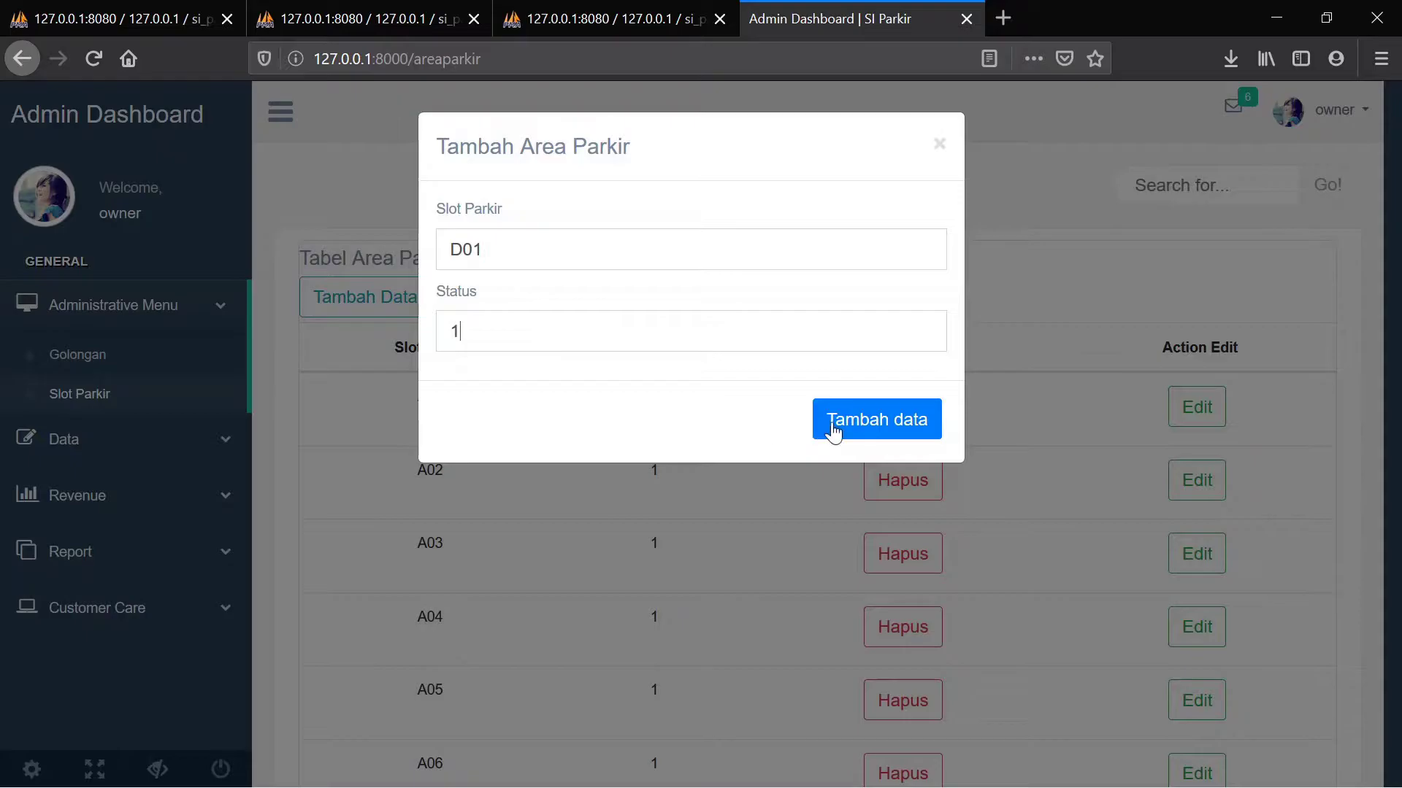
pyautogui.click(835, 432)
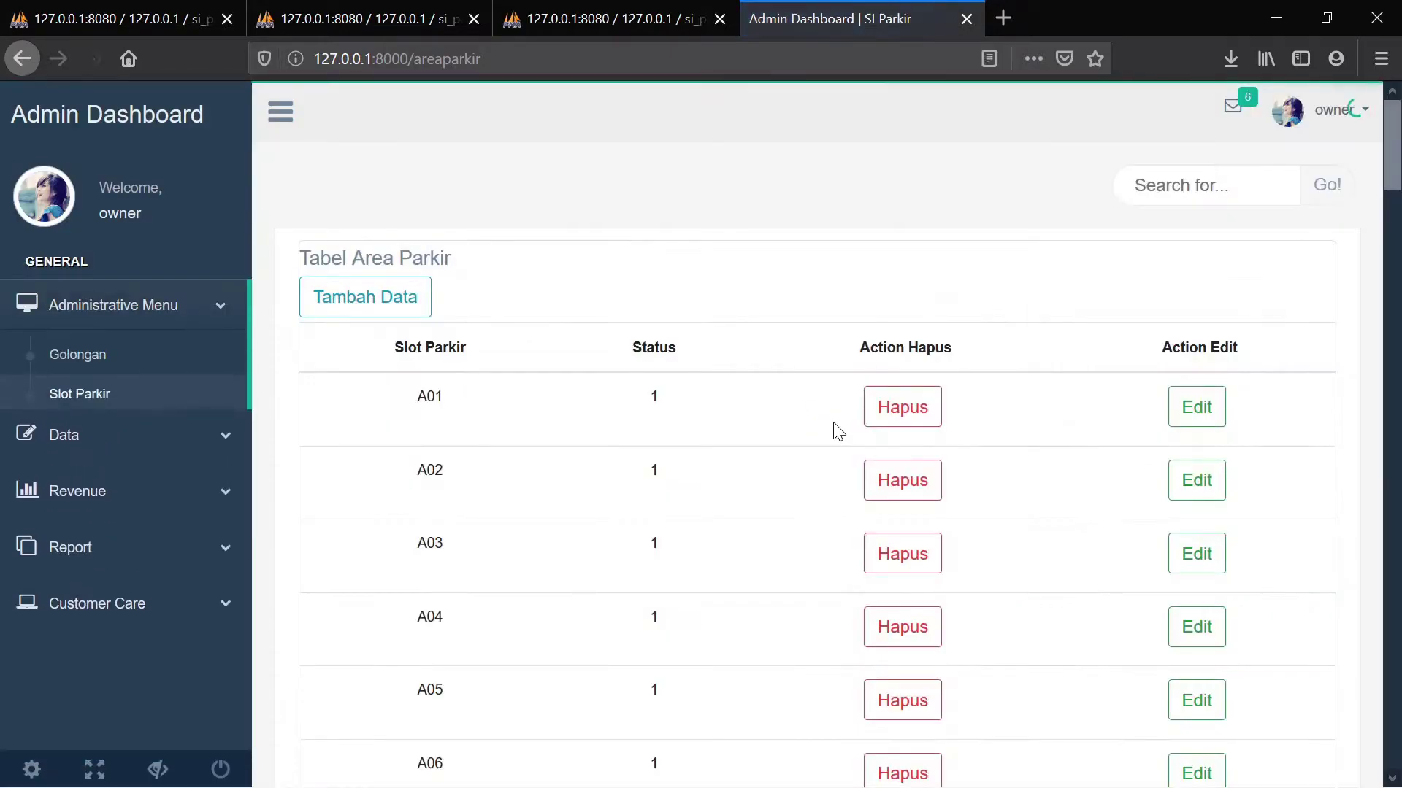
pyautogui.scroll(-20, 838, 432)
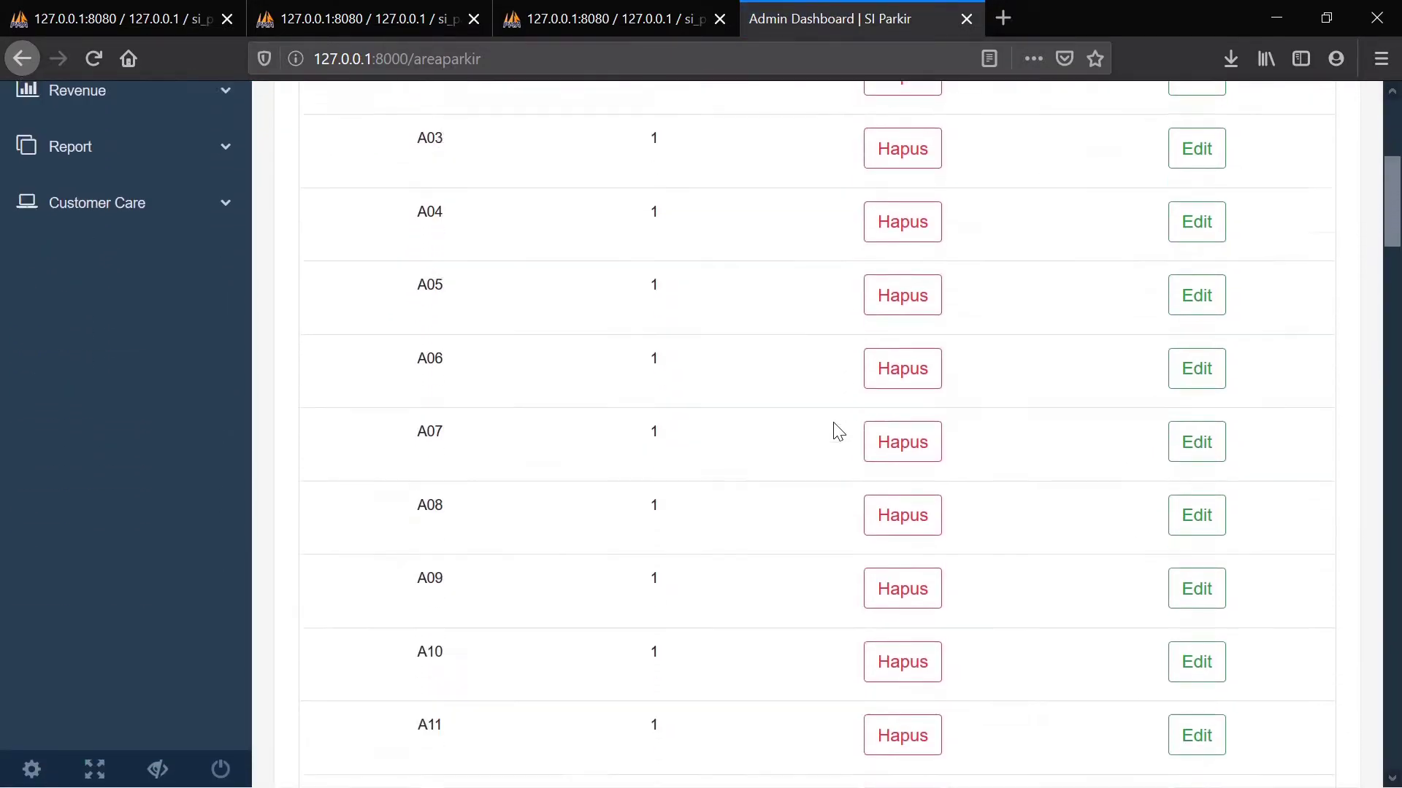
pyautogui.scroll(-20, 838, 432)
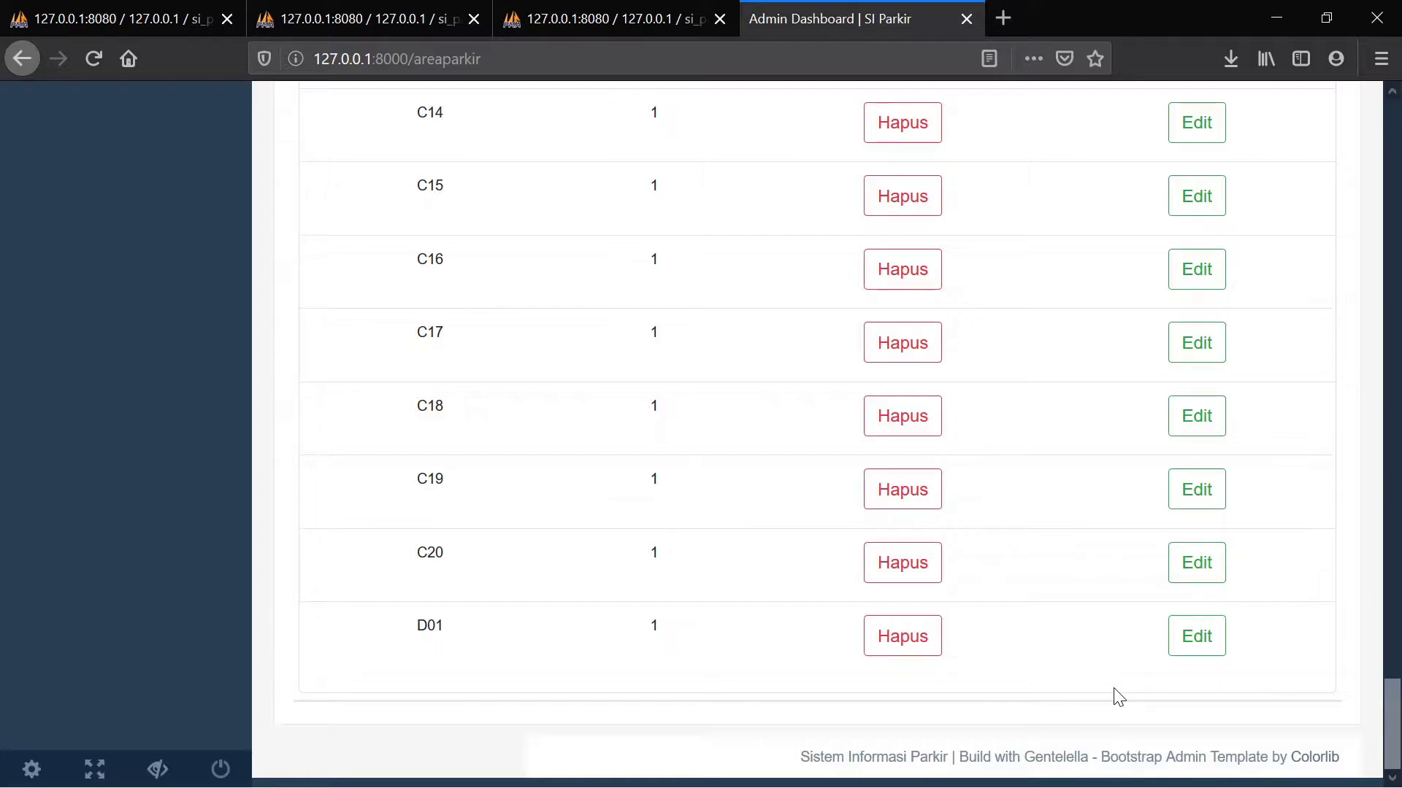
pyautogui.scroll(20, 1117, 697)
pyautogui.scroll(15, 1117, 697)
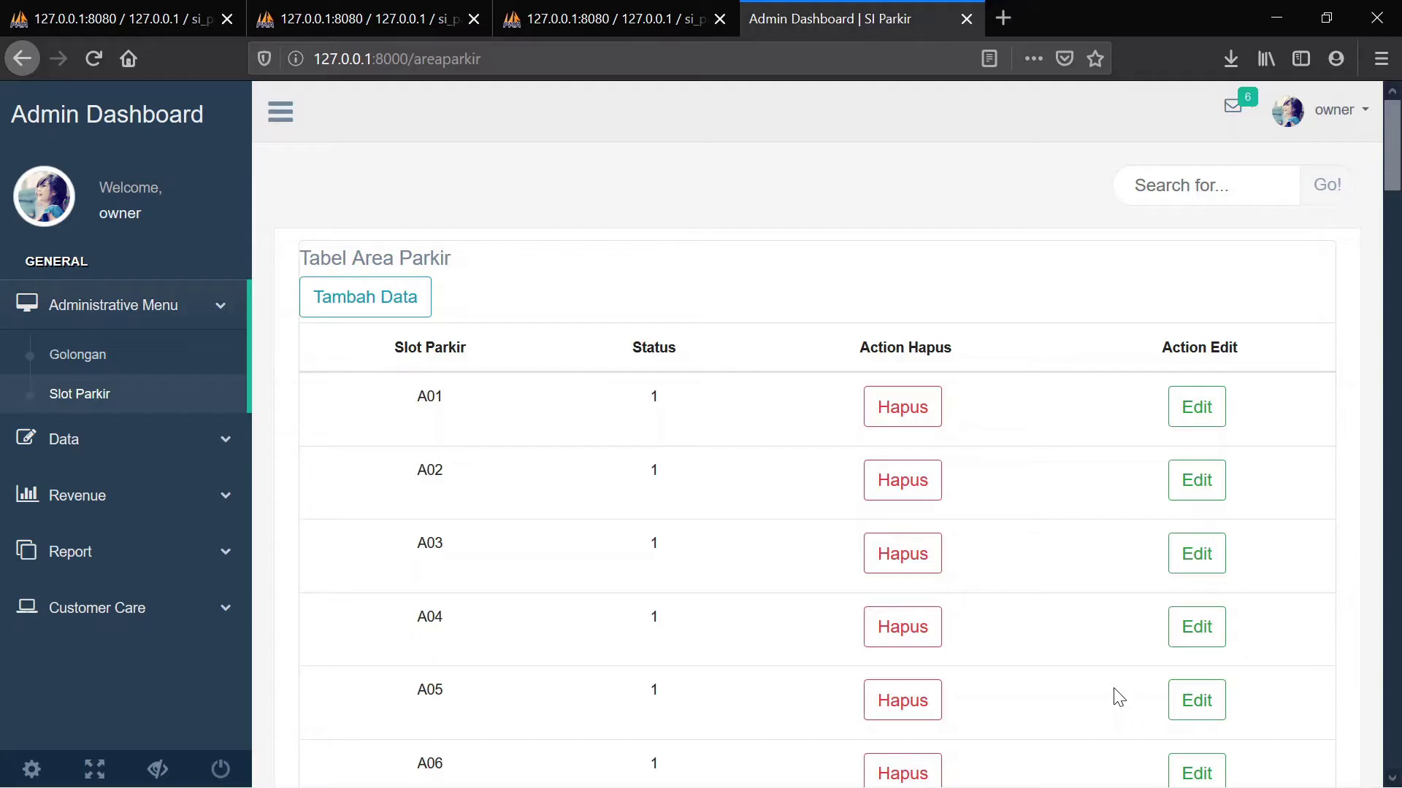
pyautogui.scroll(-20, 1114, 689)
pyautogui.scroll(-20, 1120, 697)
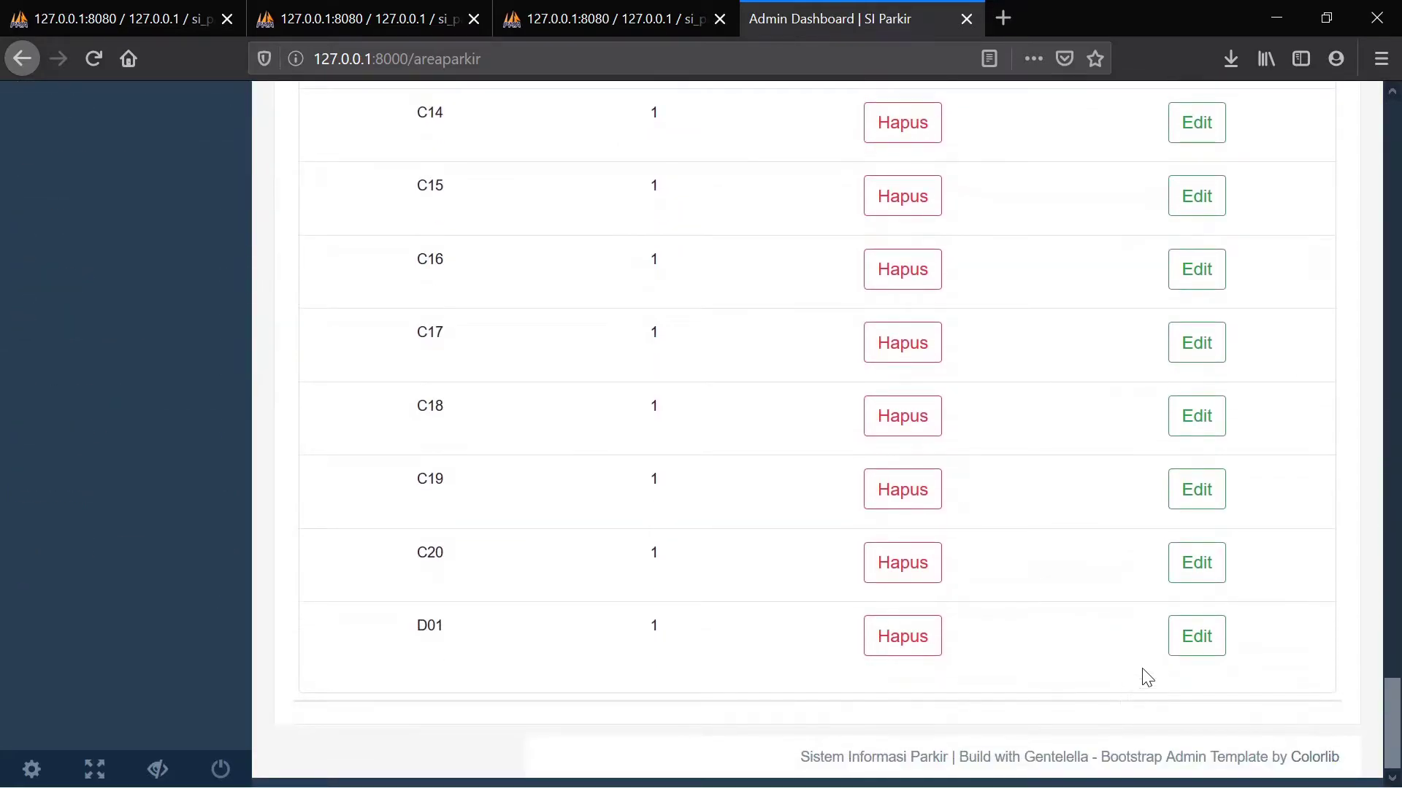
# Change parking slot D01's status from 1 to 0 and scroll to verify it
pyautogui.click(1191, 649)
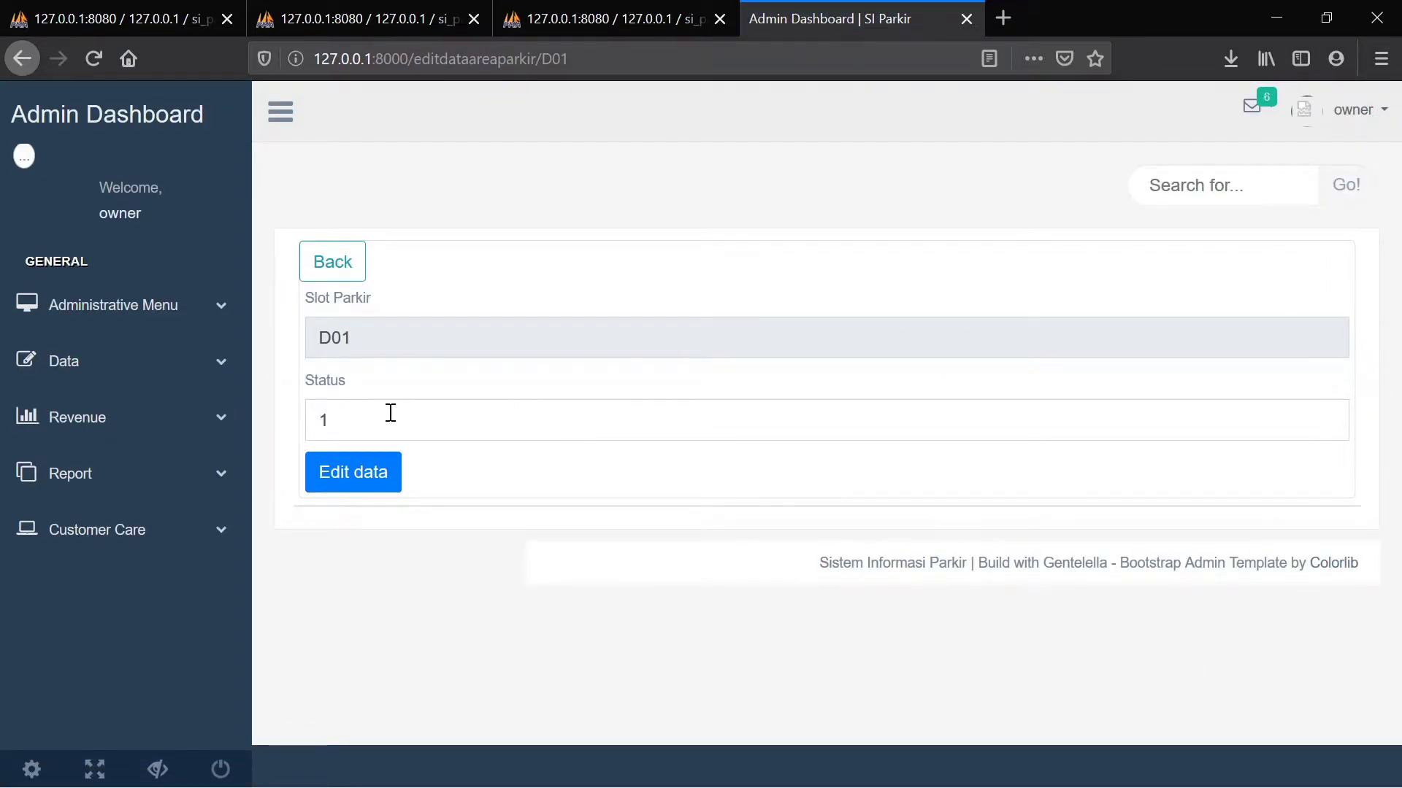
pyautogui.write('0')
pyautogui.click(361, 478)
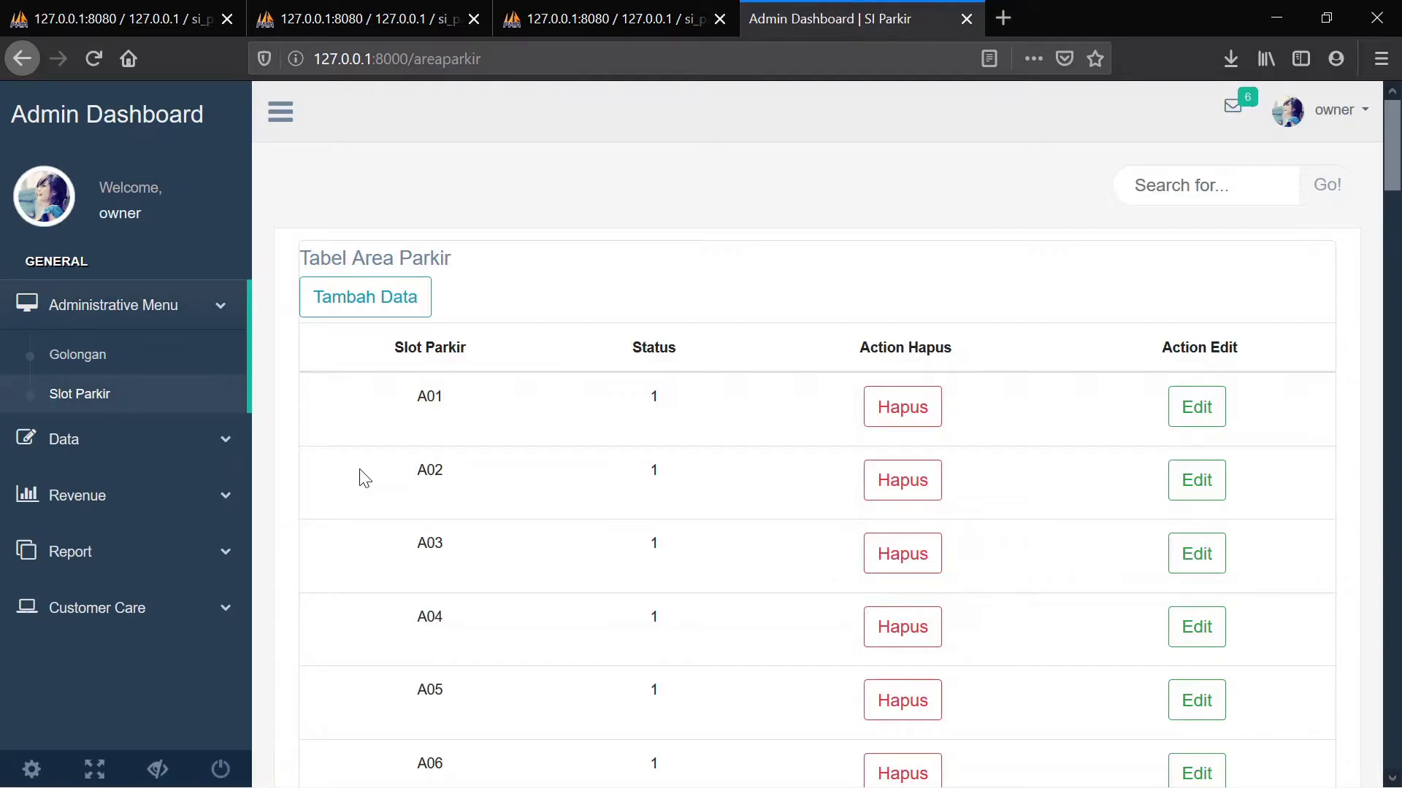
pyautogui.scroll(-20, 361, 478)
pyautogui.scroll(-20, 364, 478)
pyautogui.scroll(-6, 365, 479)
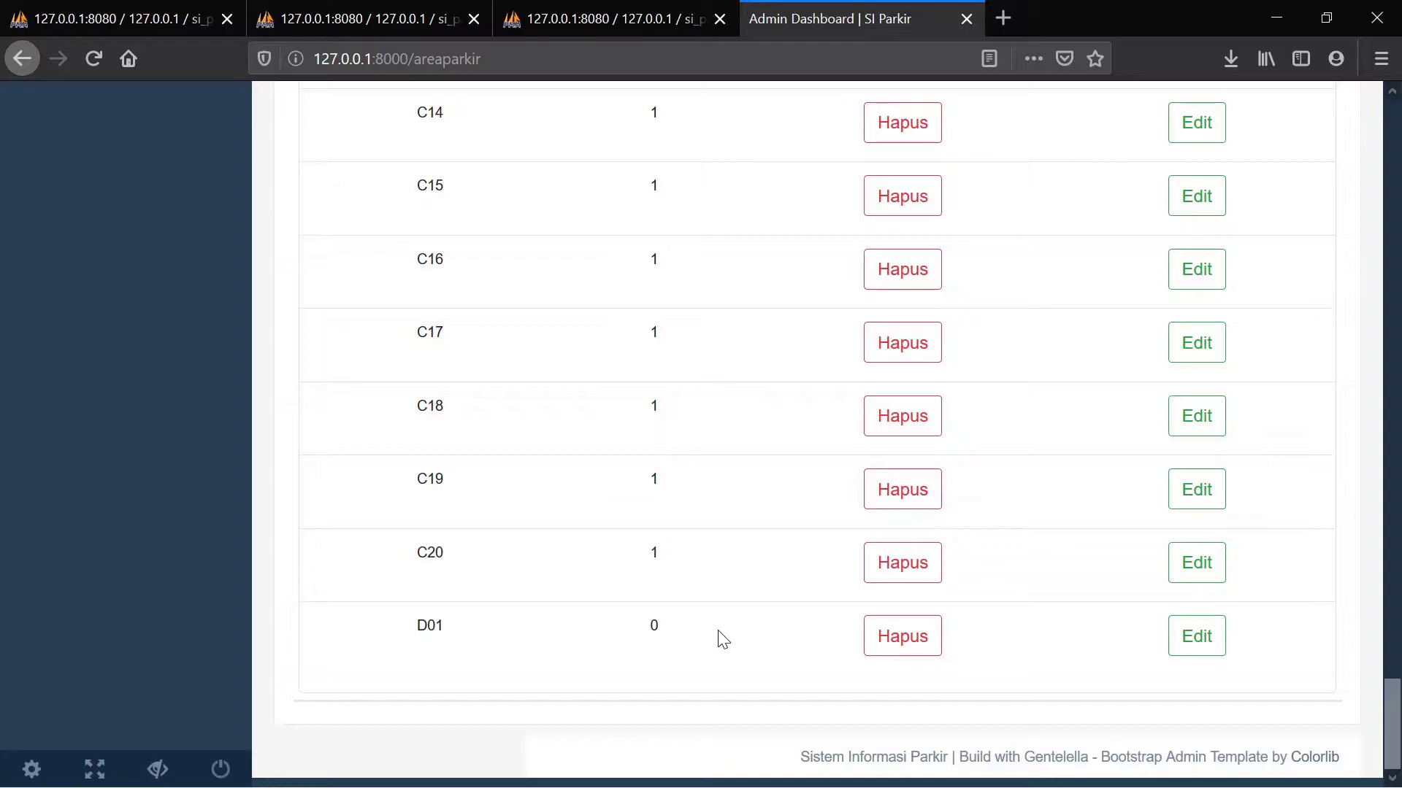
pyautogui.scroll(2, 723, 640)
pyautogui.scroll(-2, 722, 640)
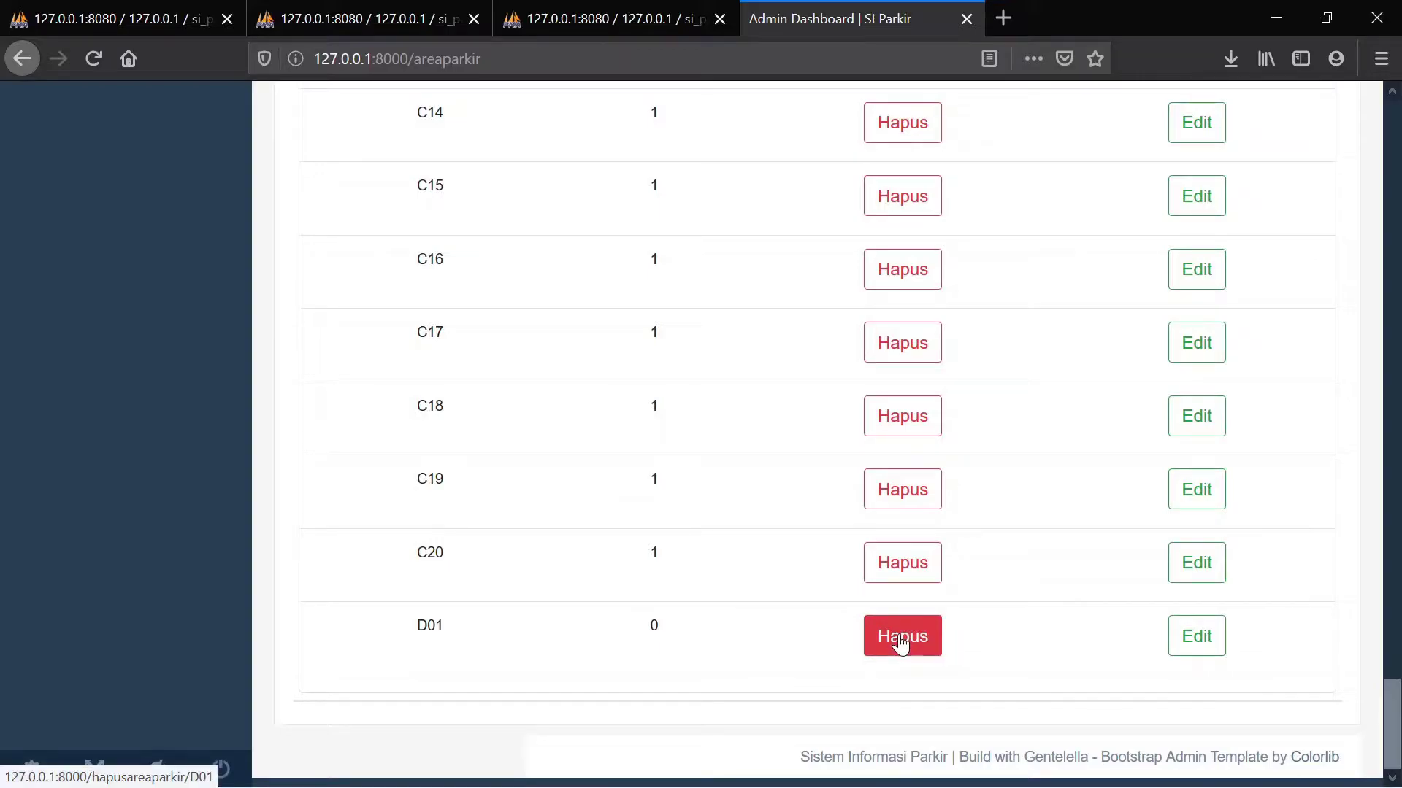
# Delete parking slot D01, check that the slot list ends at C20, and expand the sidebar Data menu
pyautogui.click(900, 644)
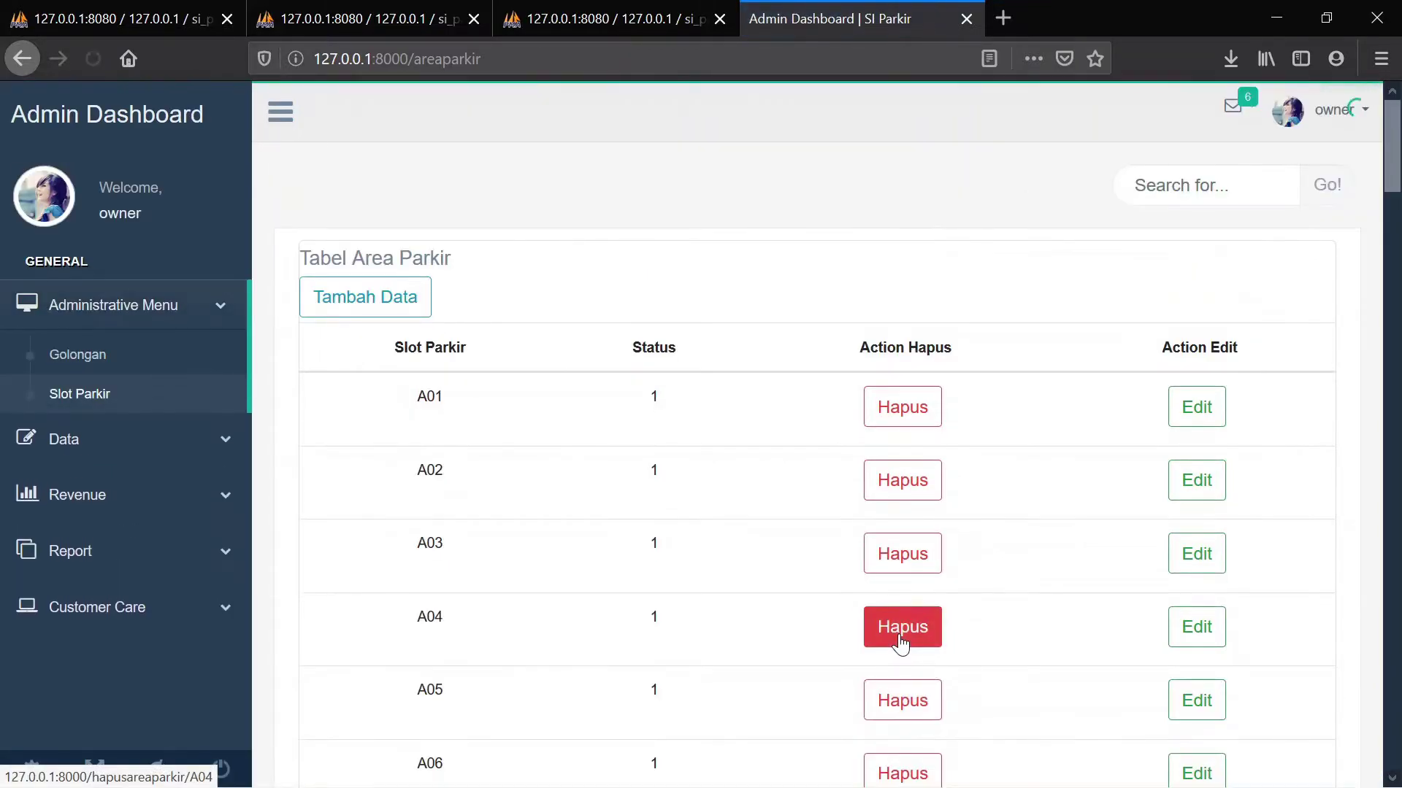
pyautogui.scroll(-8, 1089, 578)
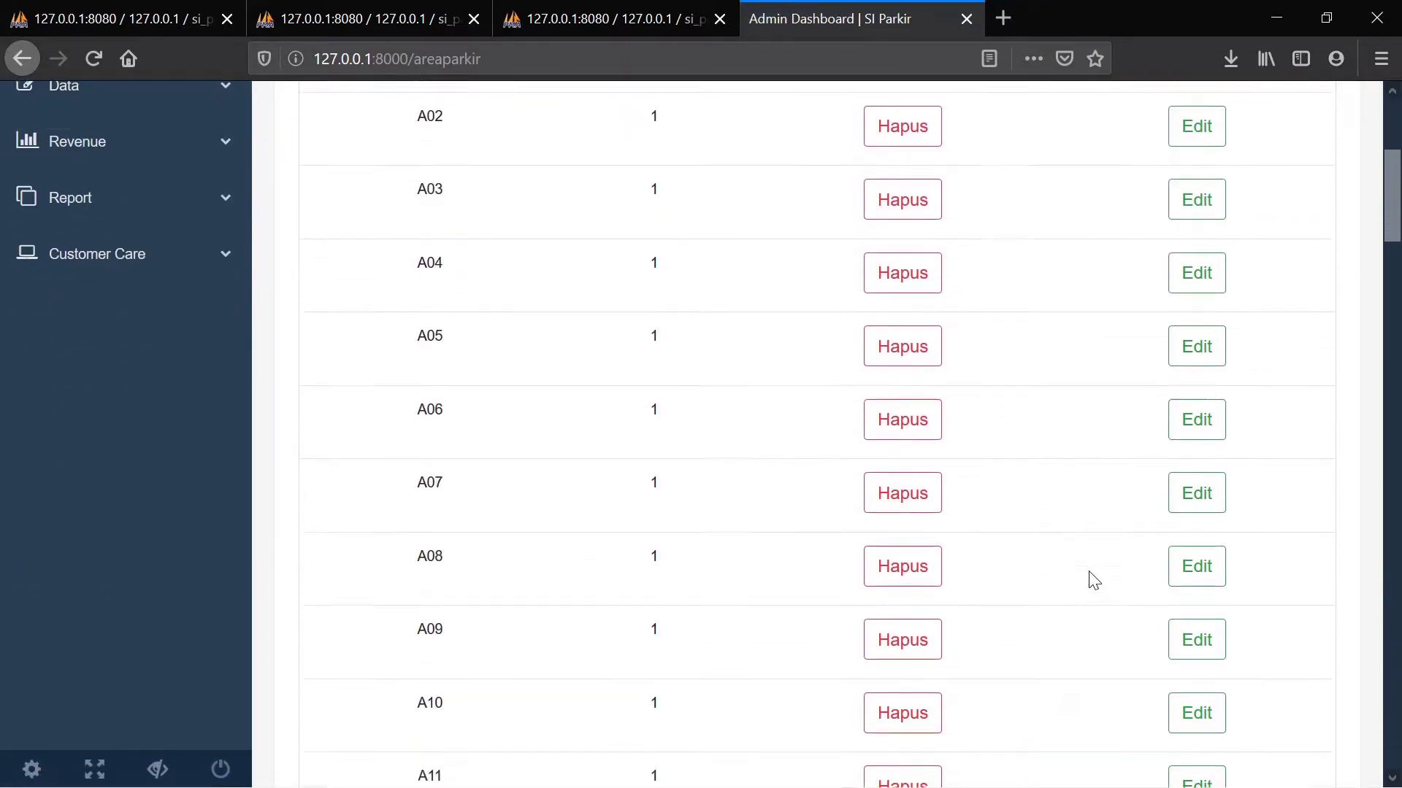
pyautogui.scroll(-20, 1093, 580)
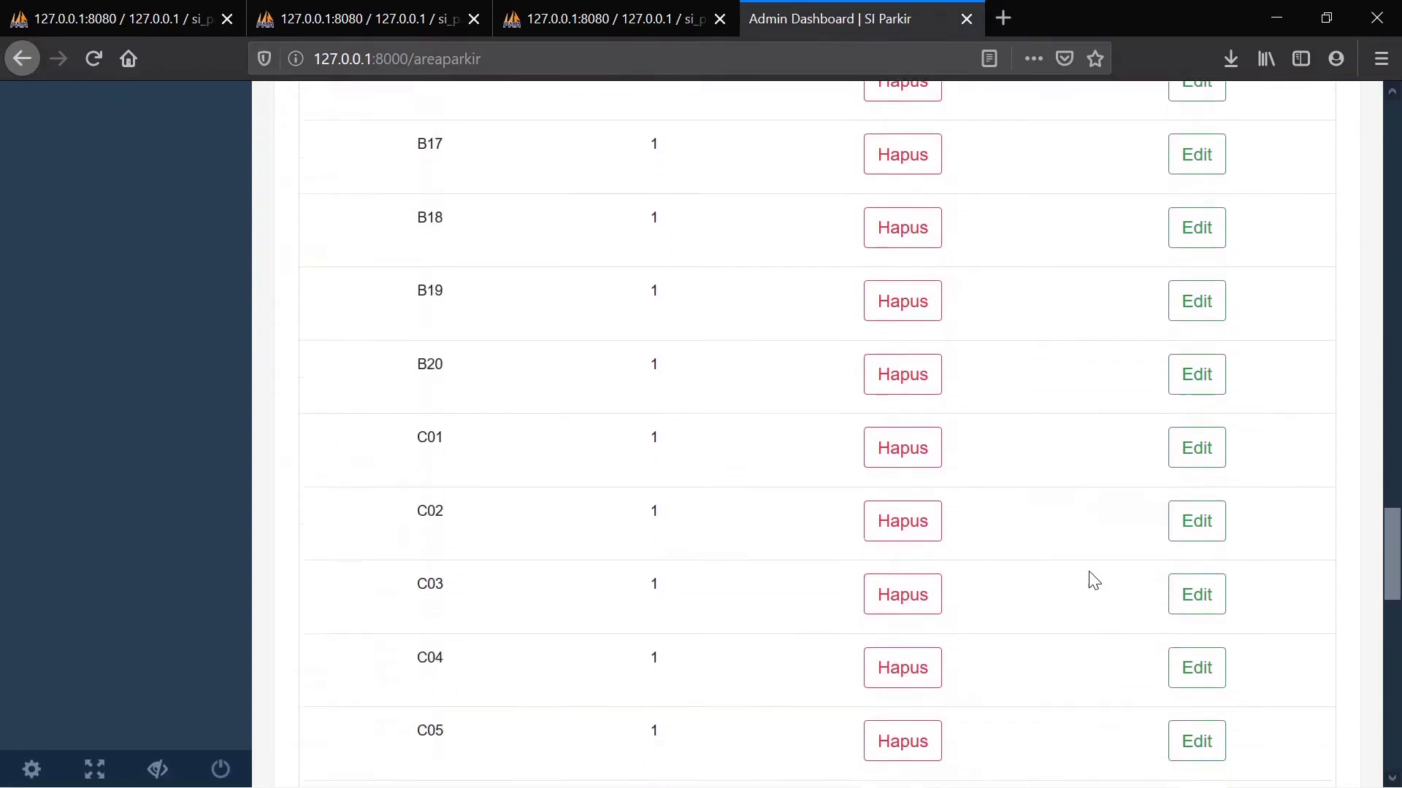
pyautogui.scroll(-14, 1093, 581)
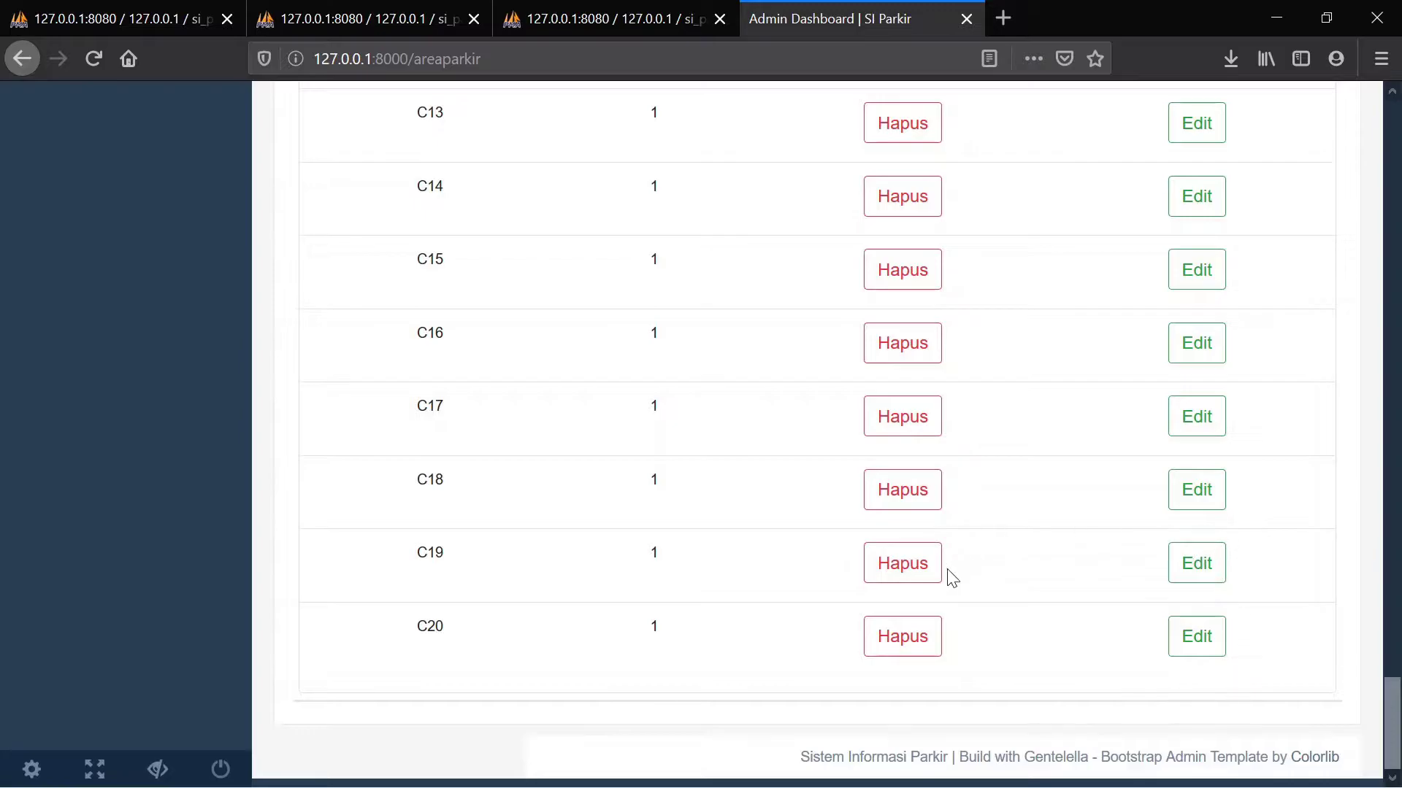
pyautogui.scroll(12, 1012, 586)
pyautogui.scroll(20, 1014, 588)
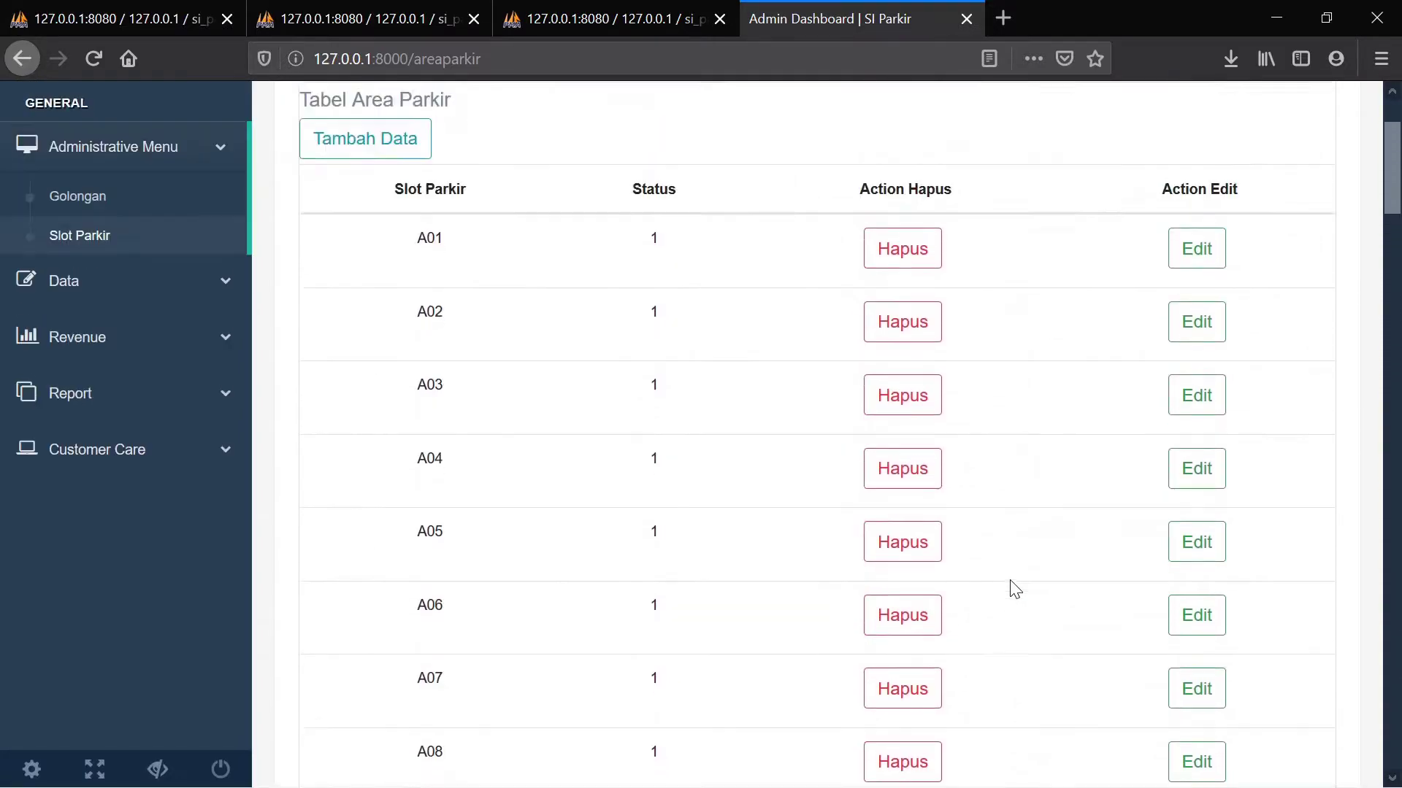
pyautogui.scroll(3, 1015, 588)
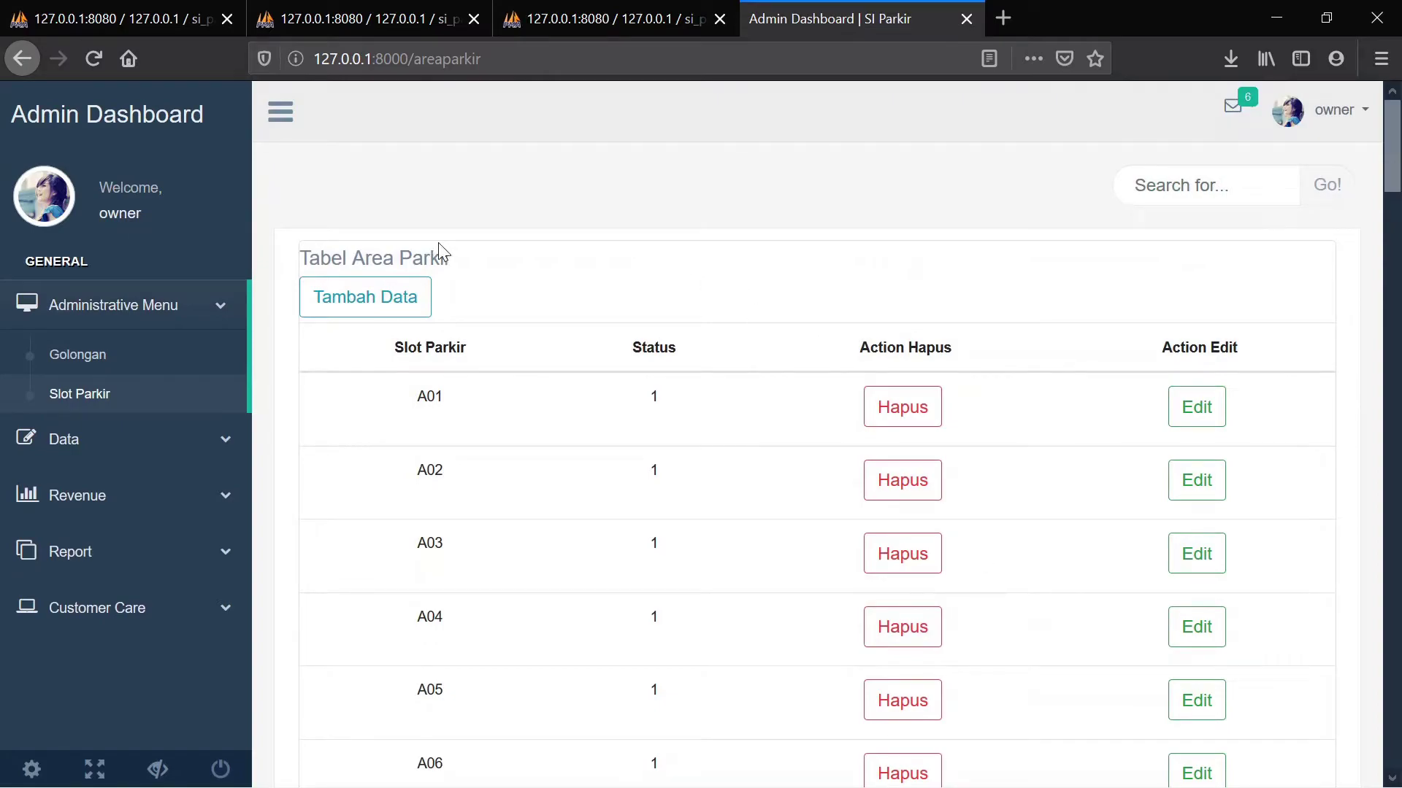
pyautogui.click(163, 443)
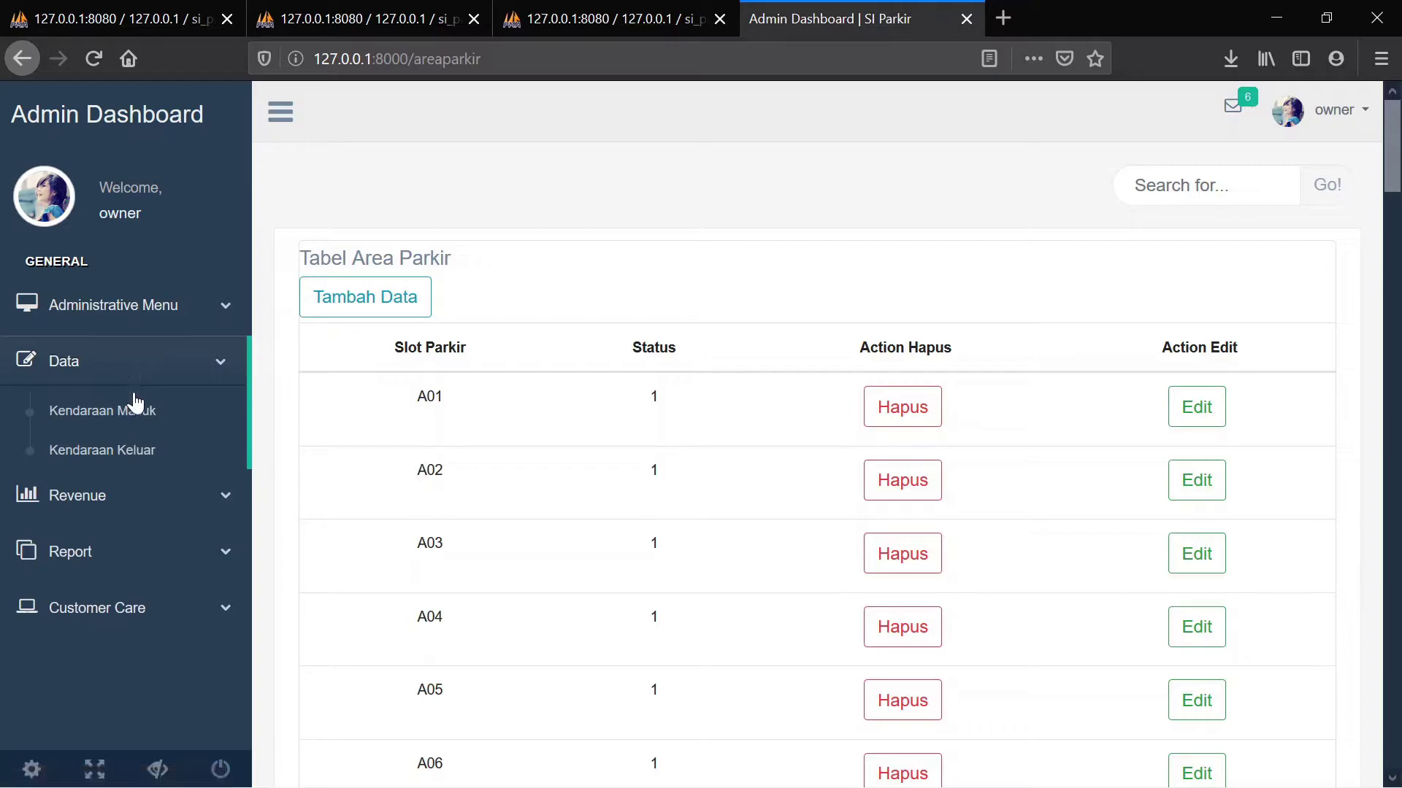
# Open the Kendaraan Masuk page and look over its input form and table
pyautogui.click(135, 429)
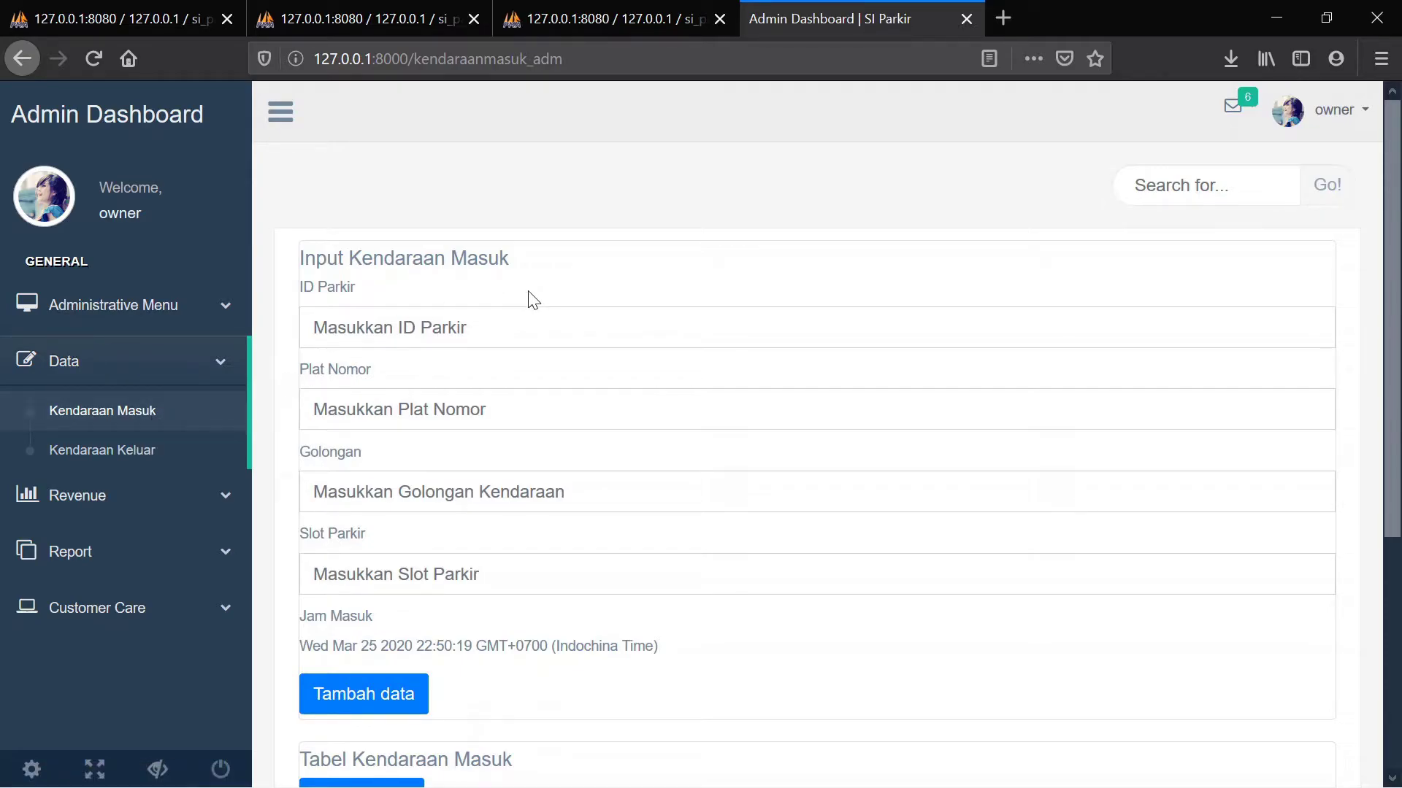
pyautogui.scroll(-5, 528, 290)
pyautogui.scroll(5, 527, 290)
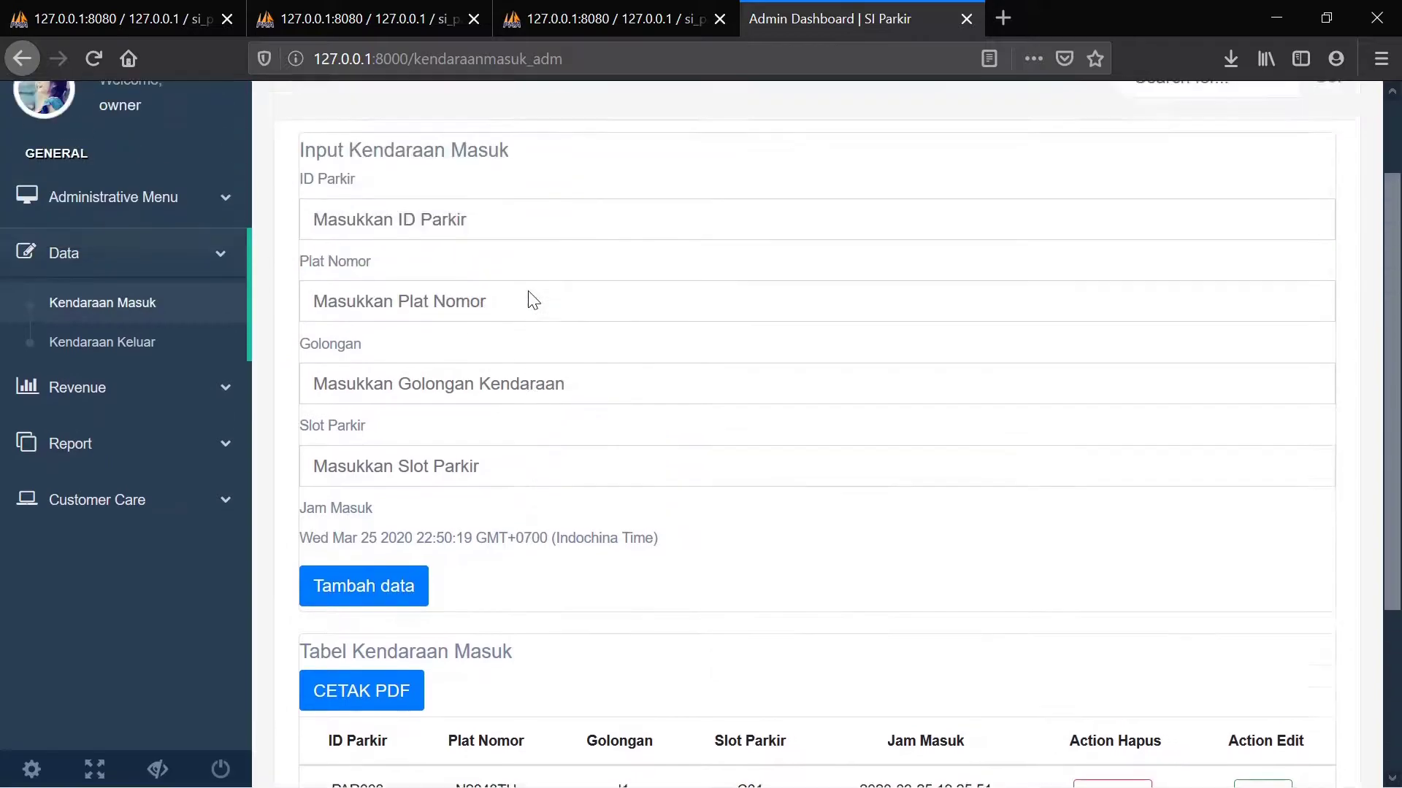
pyautogui.scroll(-5, 533, 300)
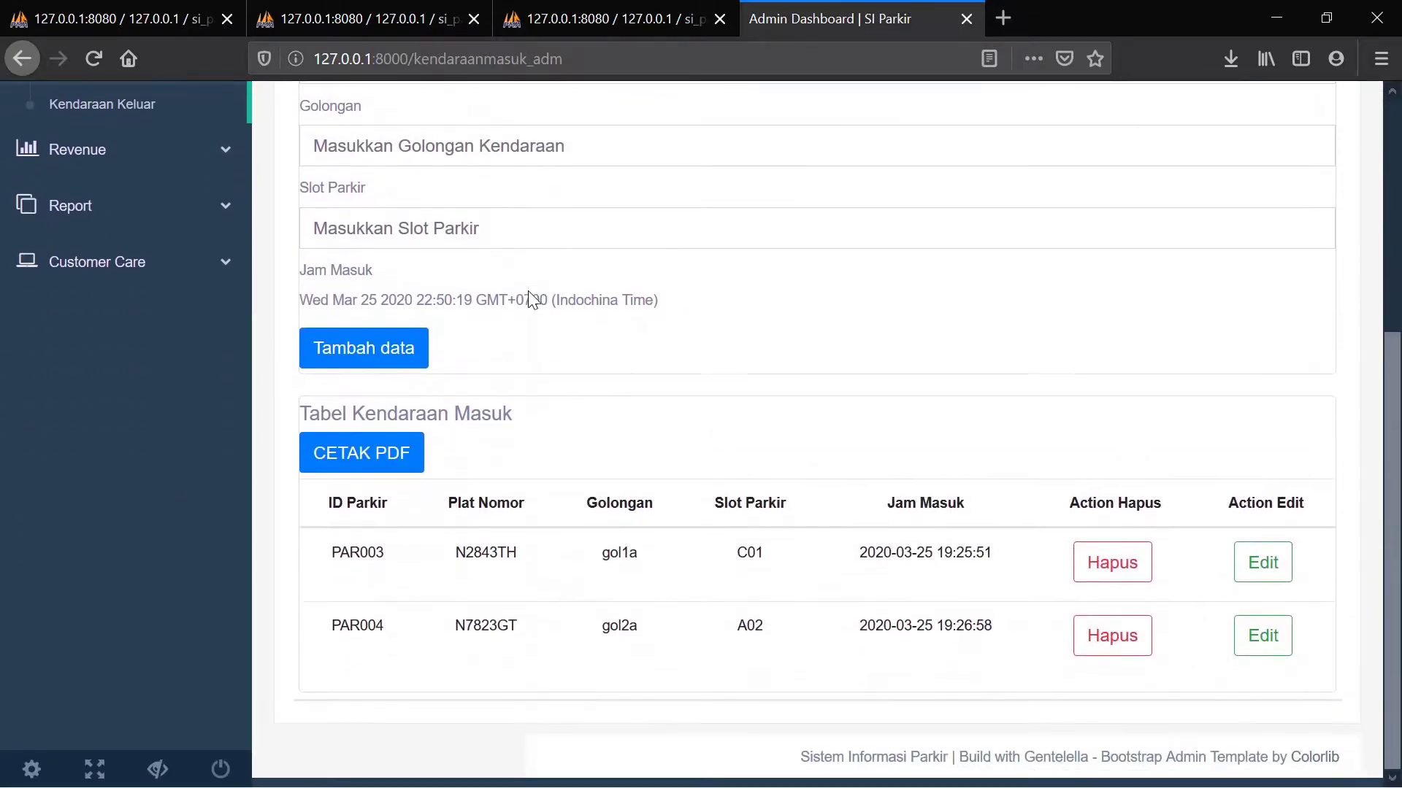
pyautogui.scroll(5, 528, 290)
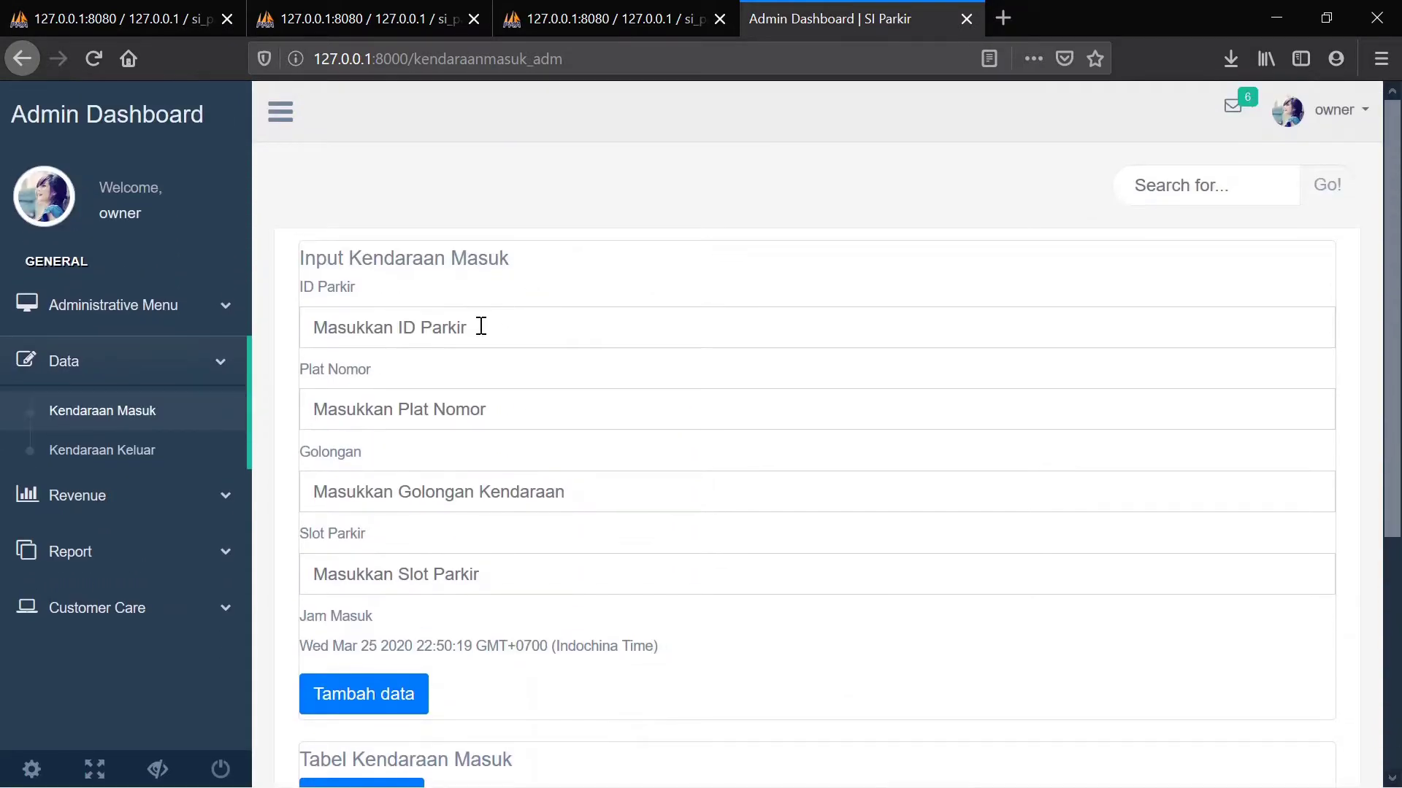
pyautogui.scroll(-5, 479, 327)
pyautogui.scroll(5, 479, 332)
pyautogui.click(420, 330)
pyautogui.write('PAR')
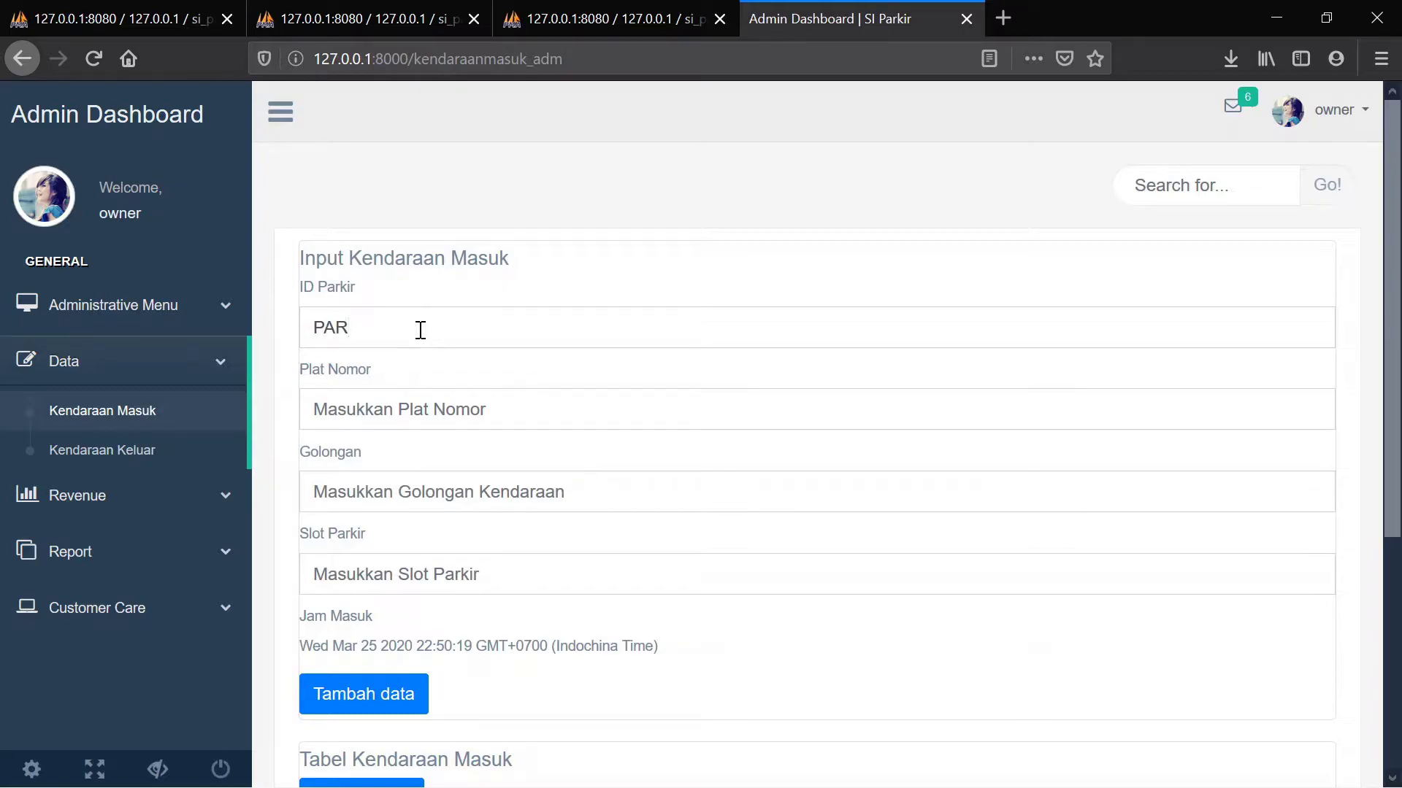
pyautogui.write('005')
pyautogui.click(454, 421)
pyautogui.write('B')
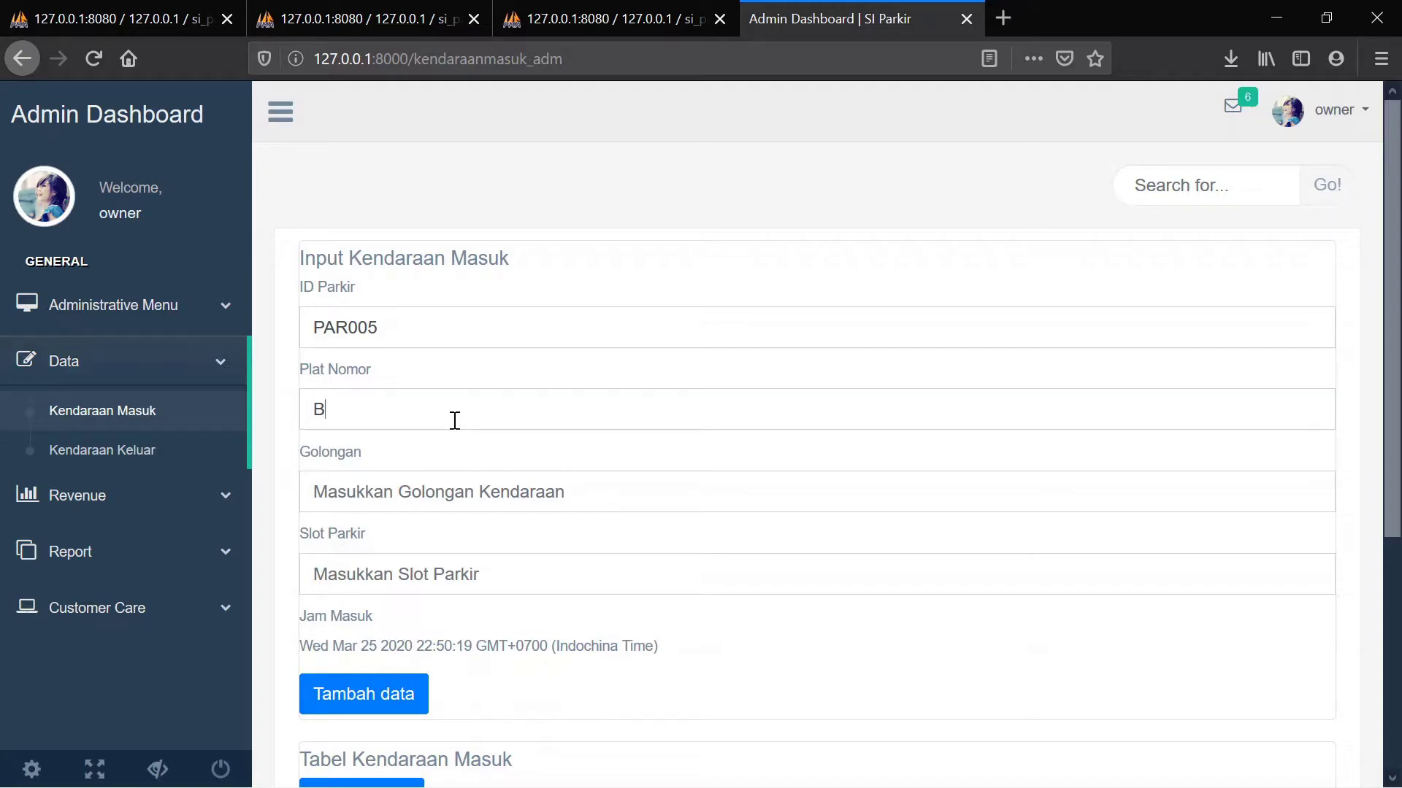
pyautogui.write('3421RT')
pyautogui.click(457, 490)
pyautogui.write('gol2')
pyautogui.scroll(-1, 518, 560)
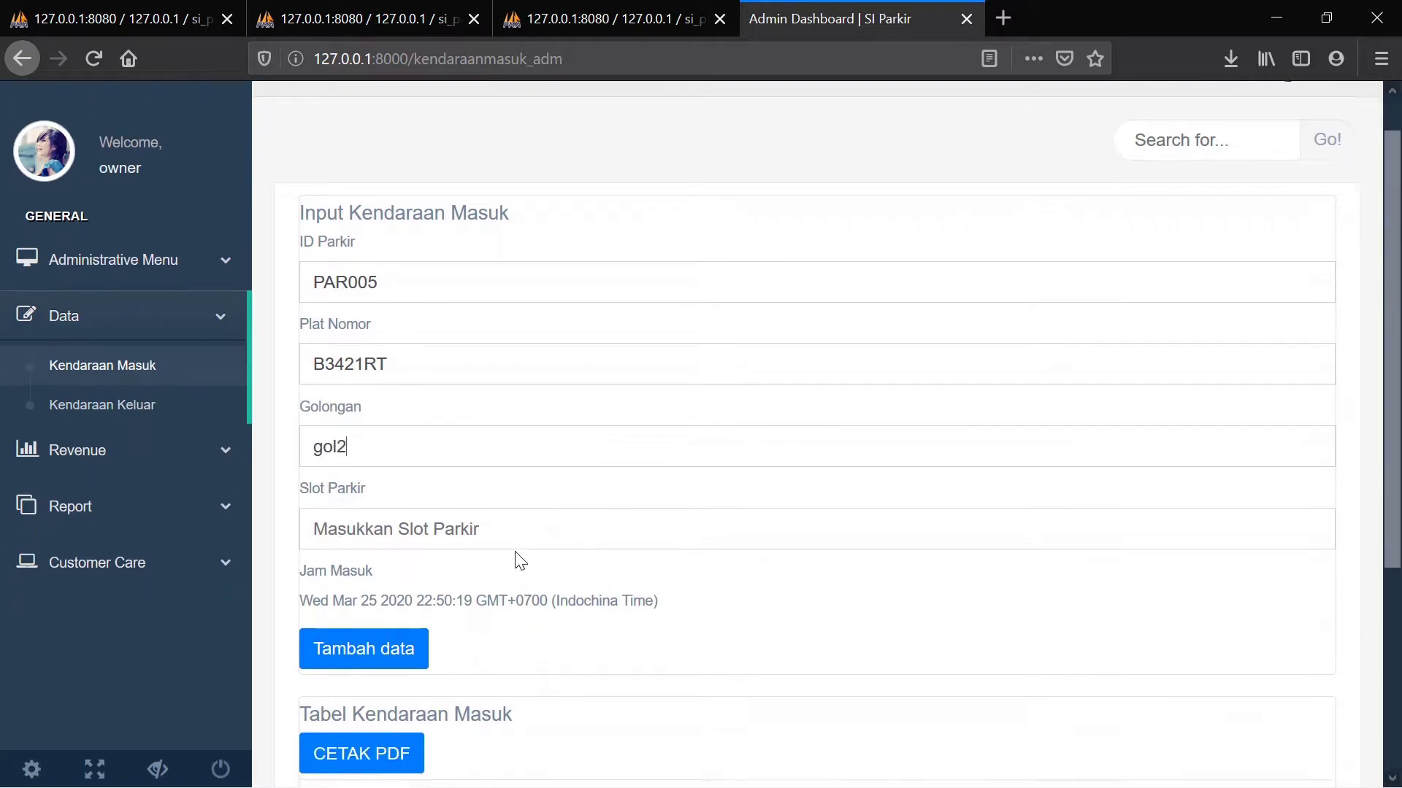
pyautogui.scroll(-1, 520, 560)
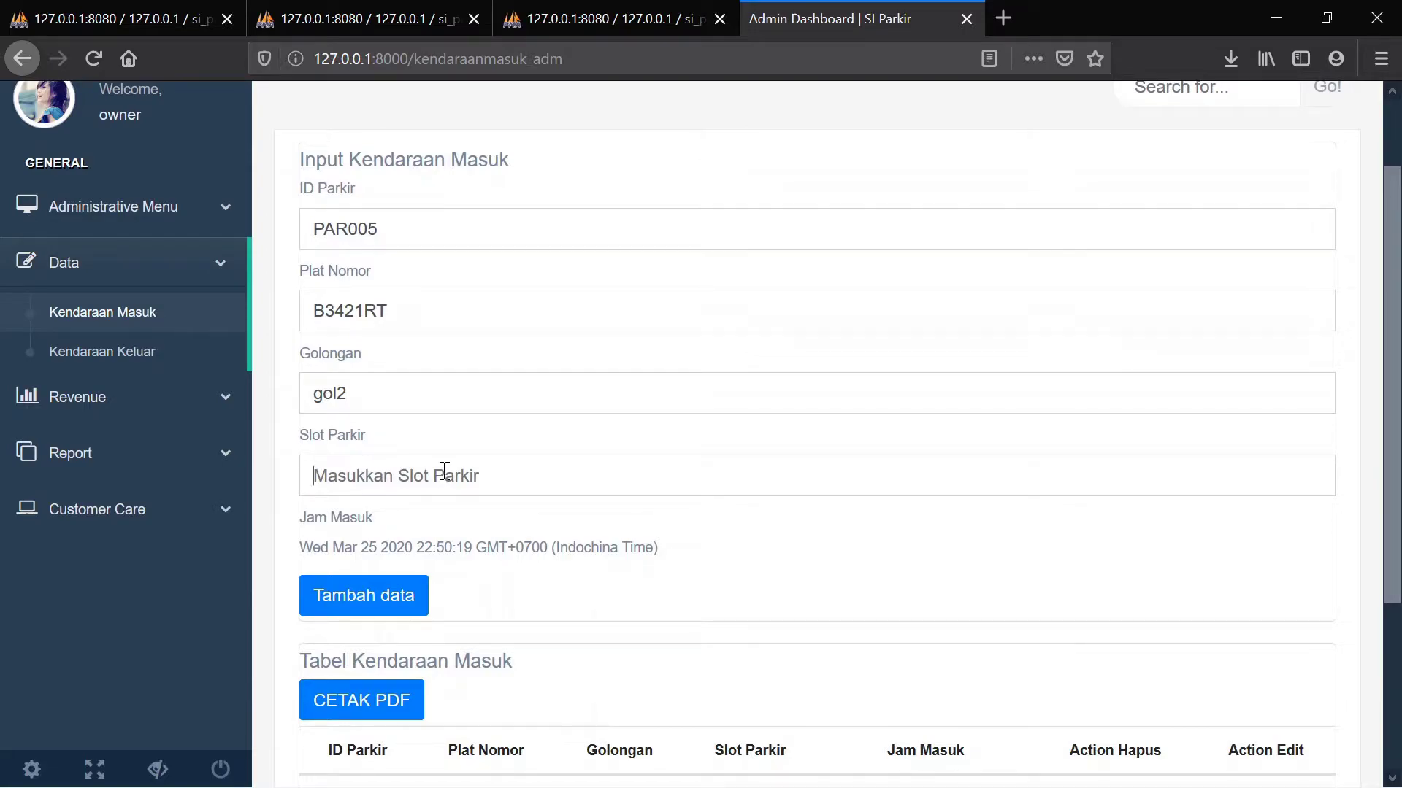
pyautogui.write('B01')
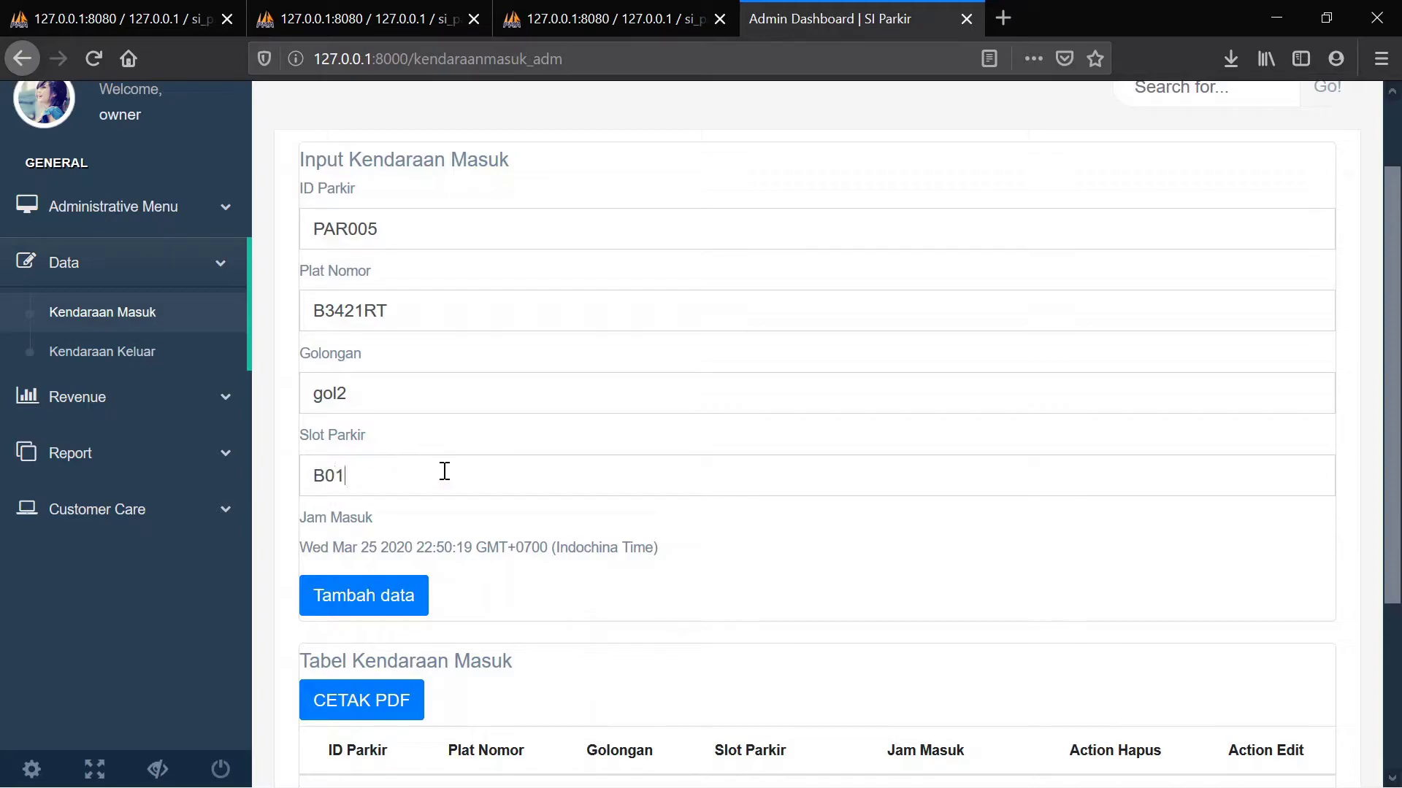
pyautogui.click(378, 595)
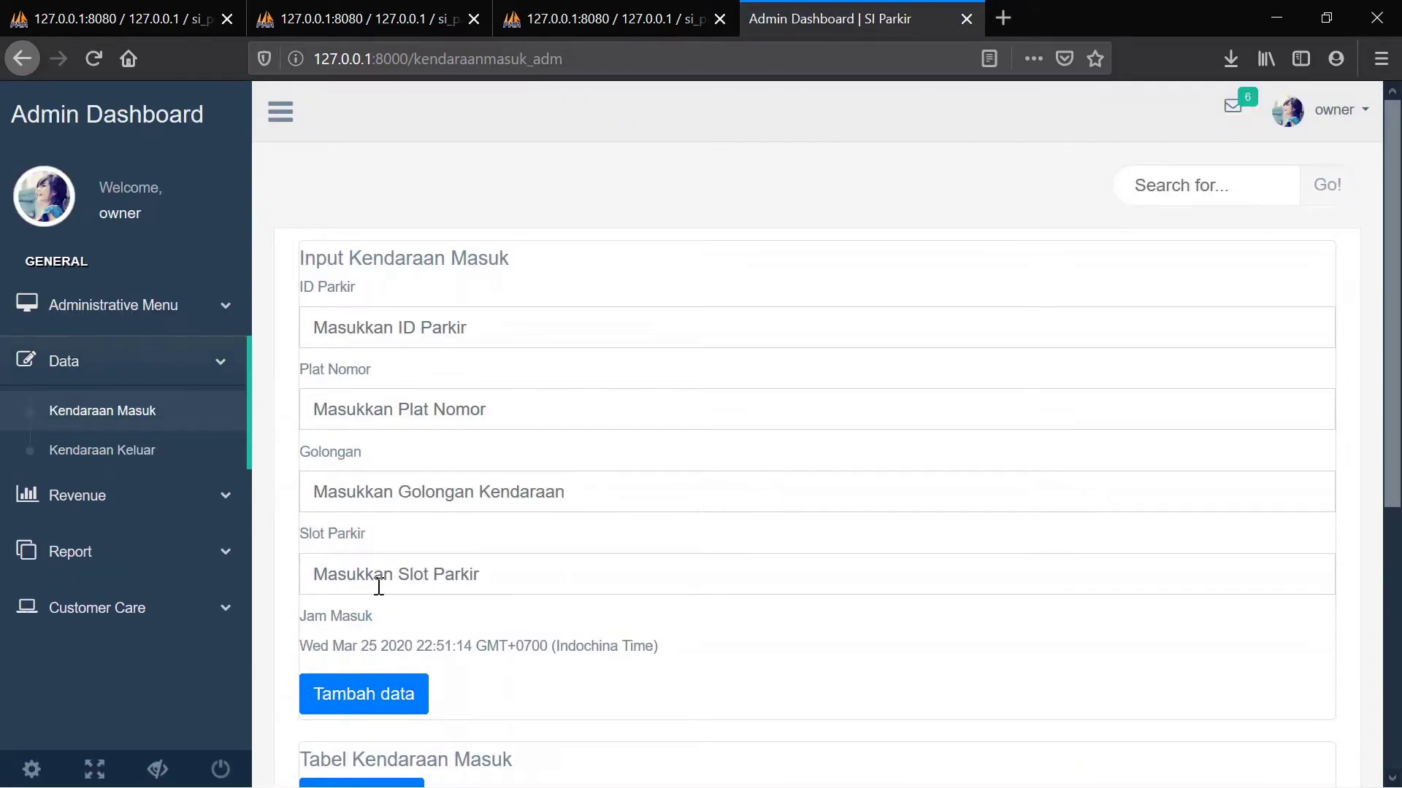
pyautogui.scroll(-3, 379, 587)
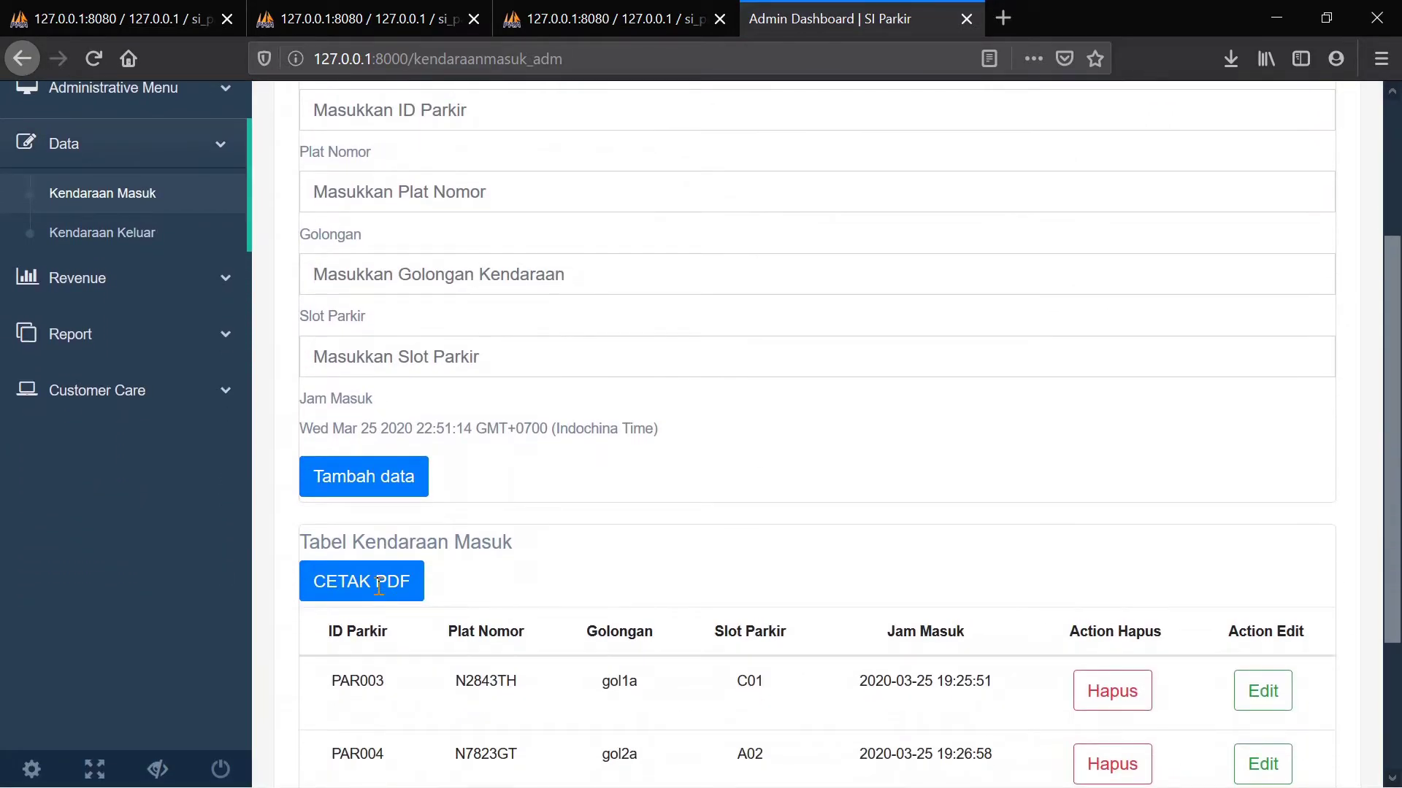
pyautogui.scroll(-3, 379, 587)
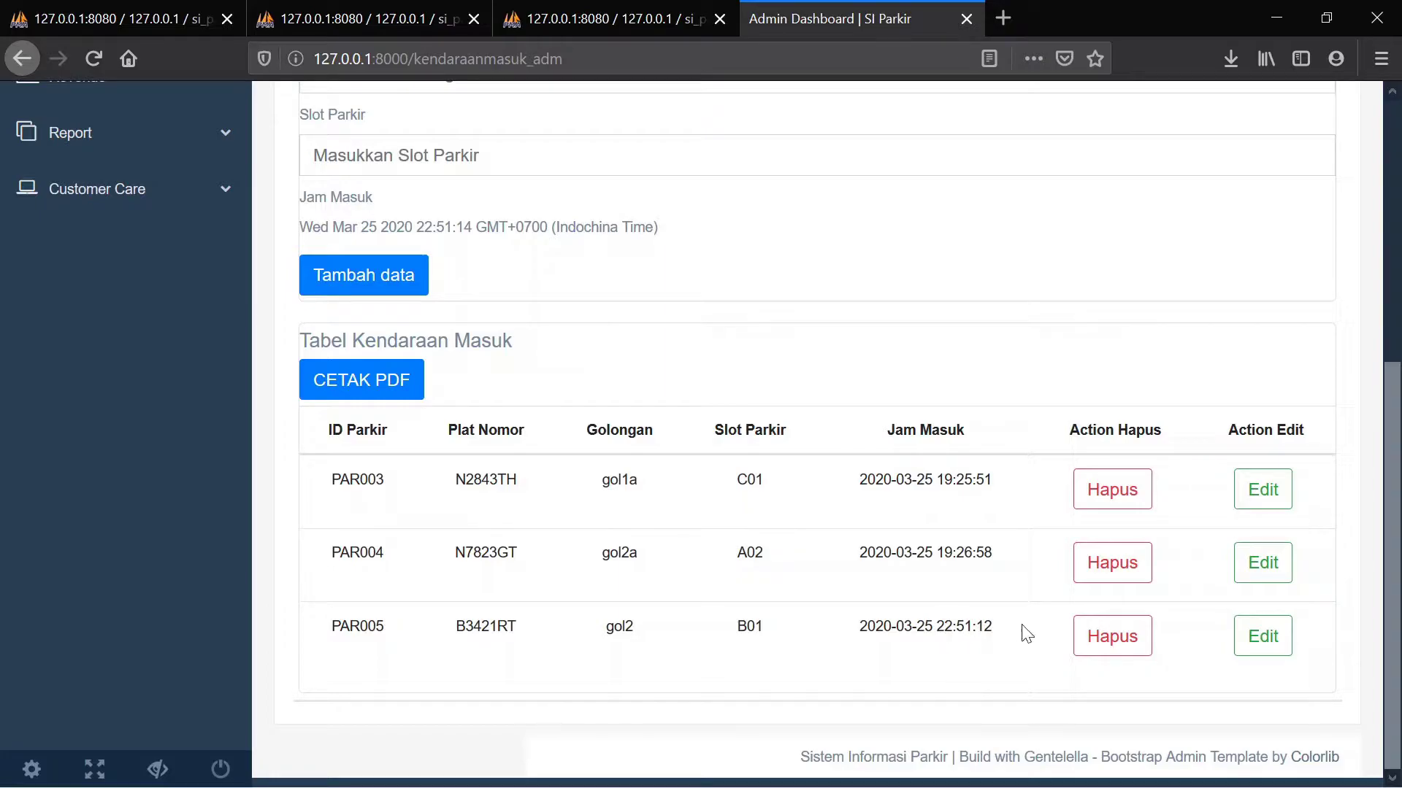
pyautogui.scroll(5, 1025, 635)
pyautogui.scroll(-5, 1029, 641)
# Open the PAR005 edit form and replace its Golongan gol2 with gol1
pyautogui.click(1258, 653)
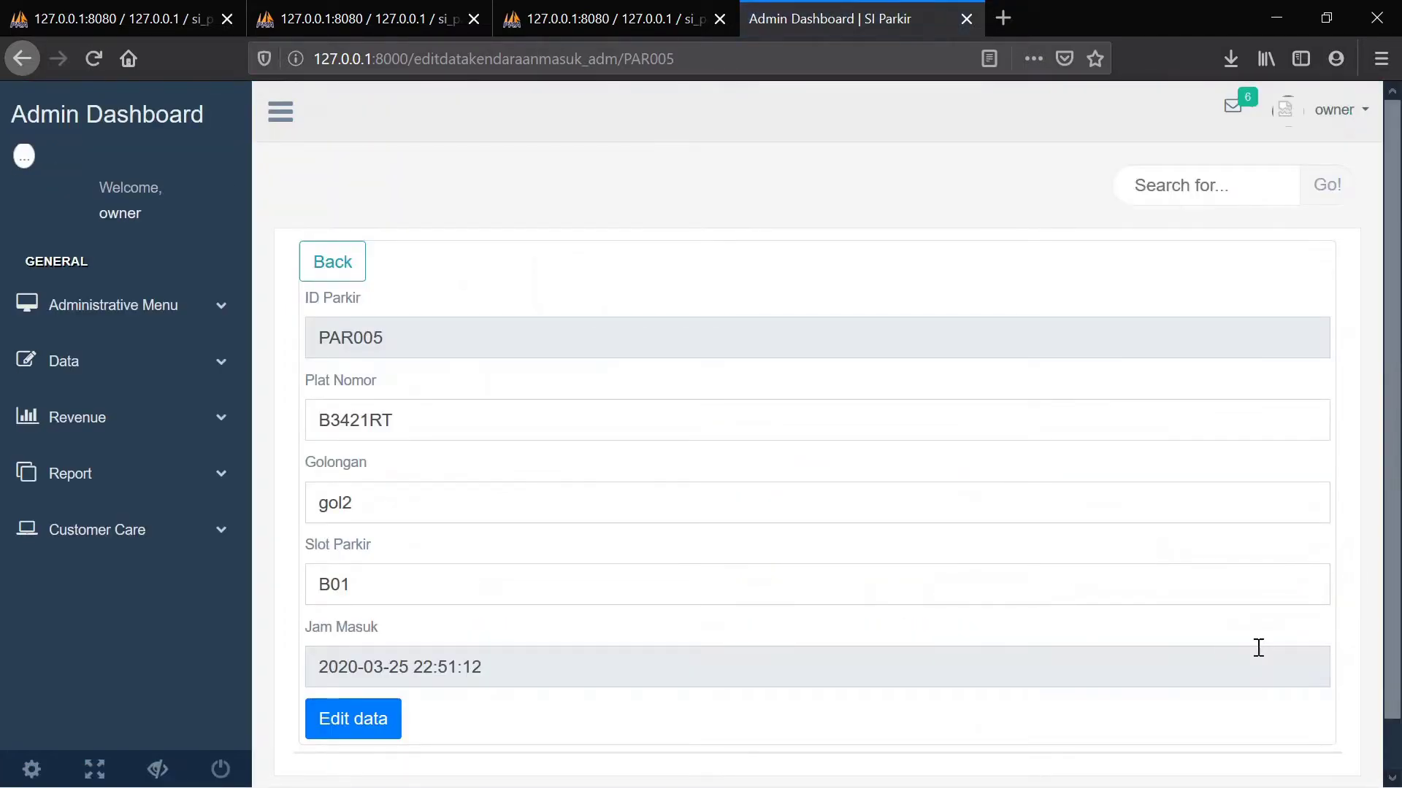
pyautogui.scroll(-2, 1258, 647)
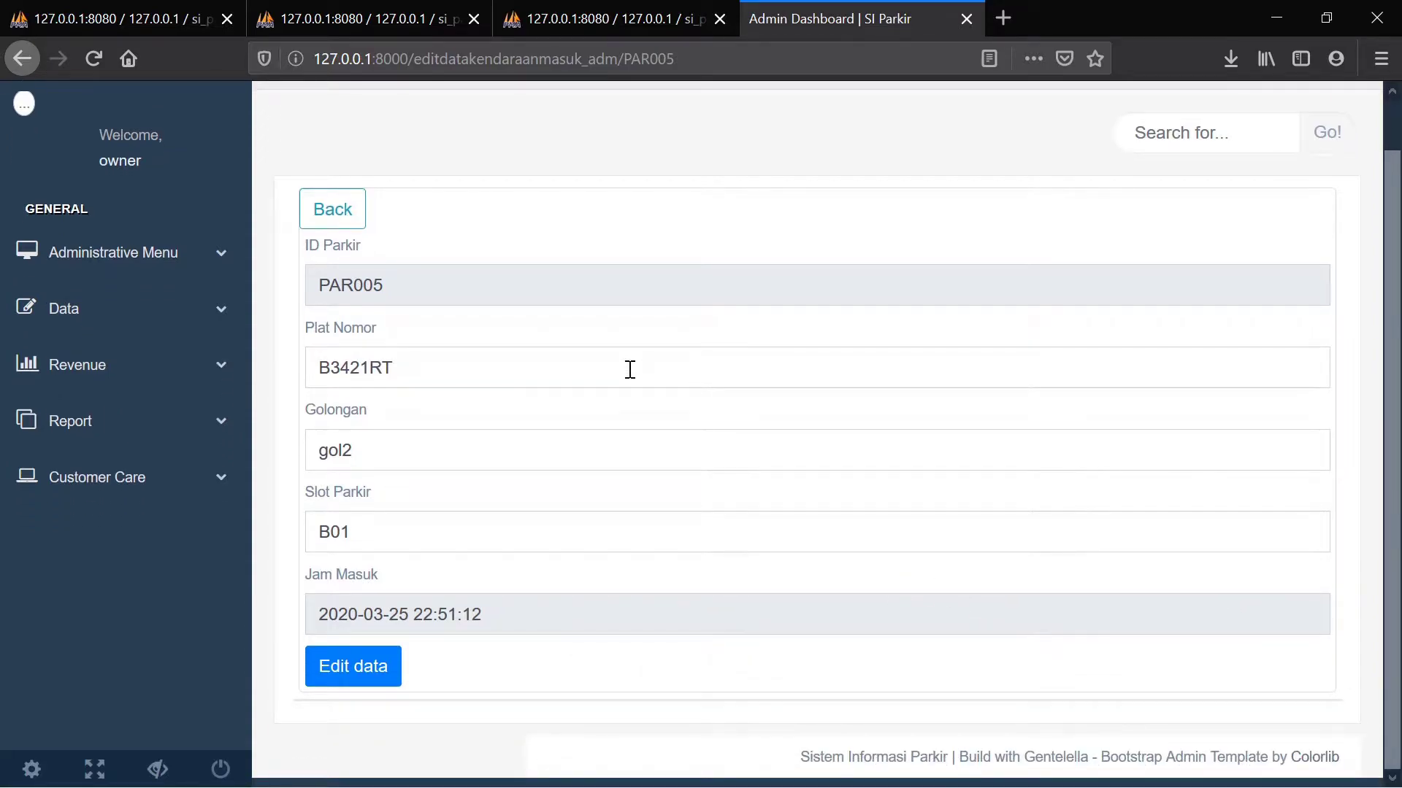
pyautogui.scroll(2, 630, 369)
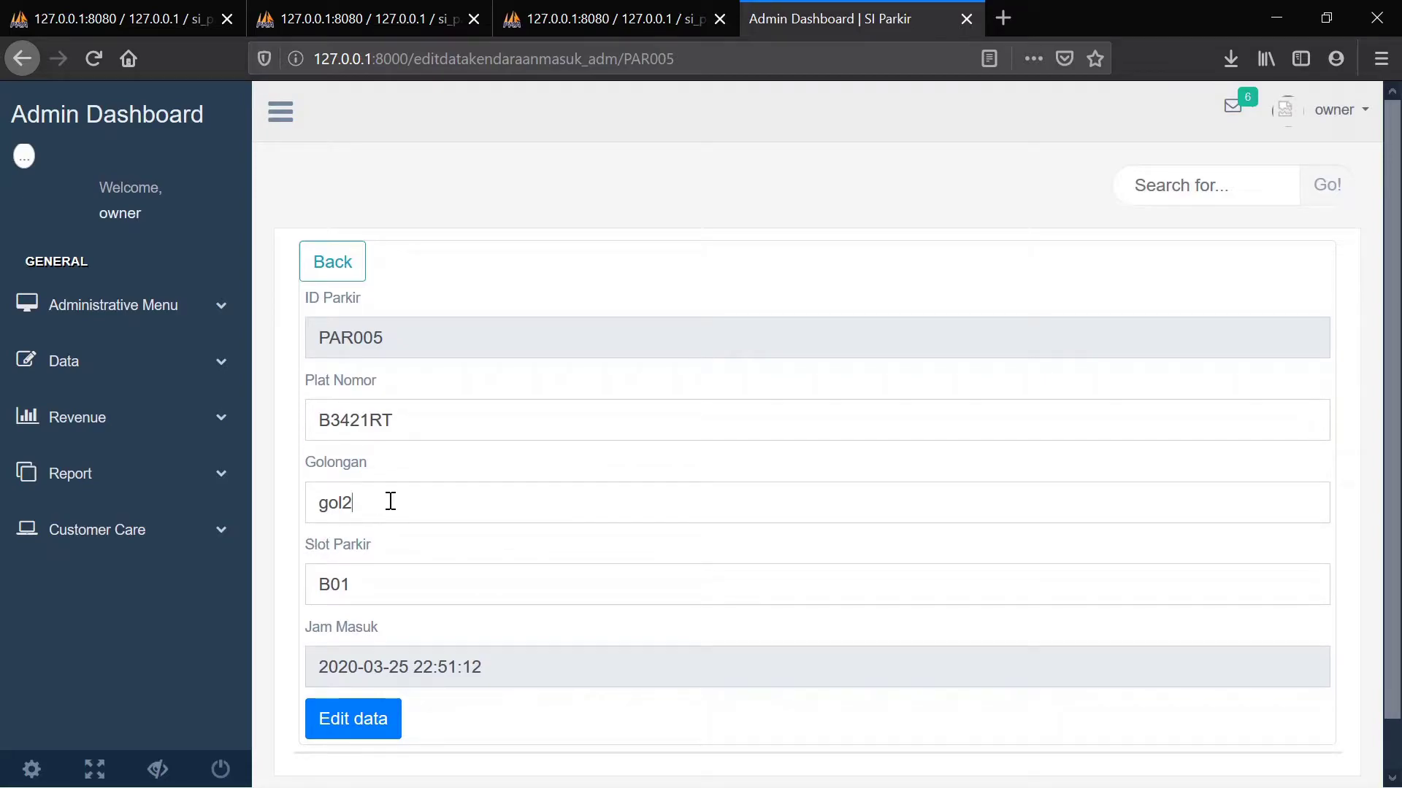
pyautogui.press('BackSpace')
pyautogui.press('BackSpace')
pyautogui.press('BackSpace')
pyautogui.press('BackSpace')
pyautogui.write('go')
# Save the PAR005 edit and confirm the table lists it as gol1 in slot B01
pyautogui.click(351, 721)
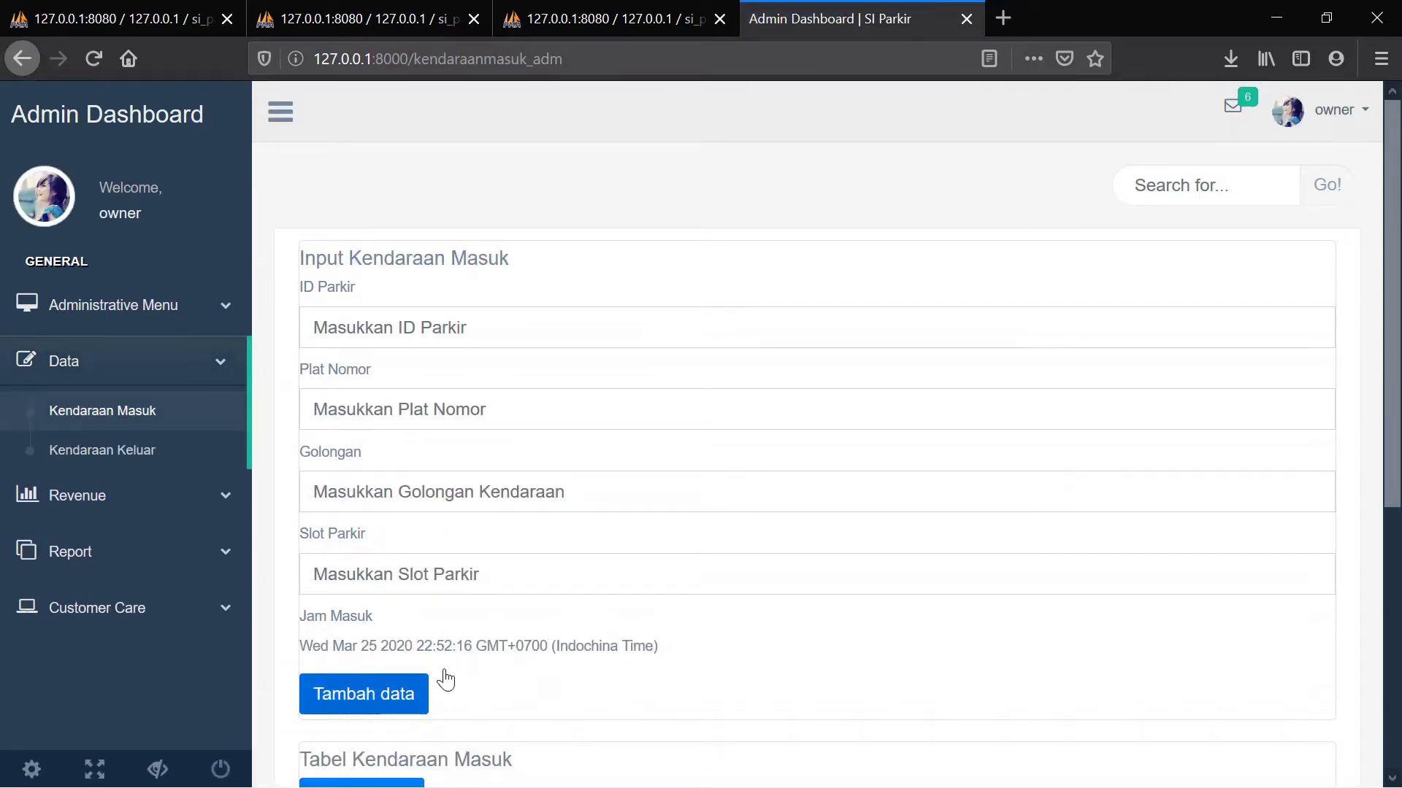
pyautogui.scroll(-5, 702, 653)
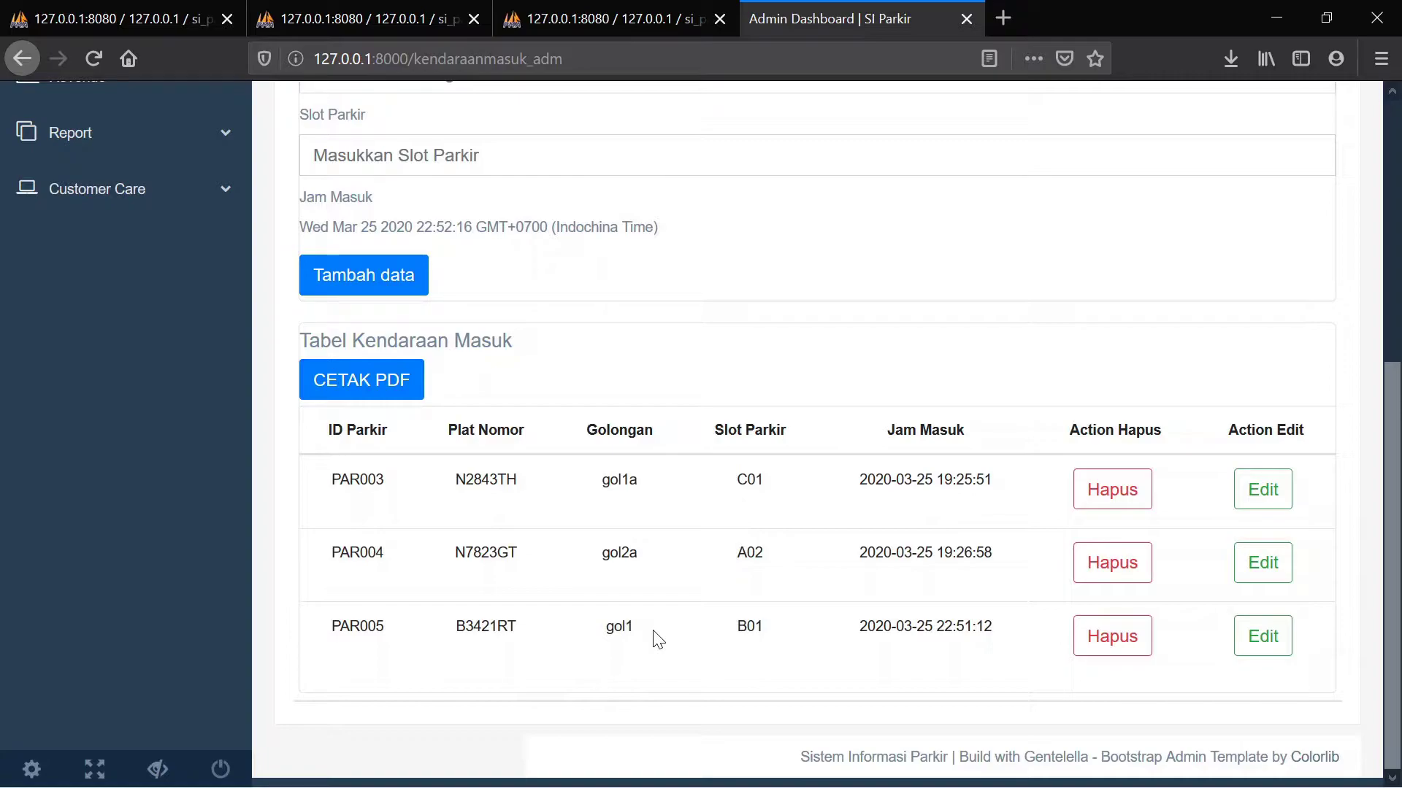
pyautogui.scroll(5, 657, 639)
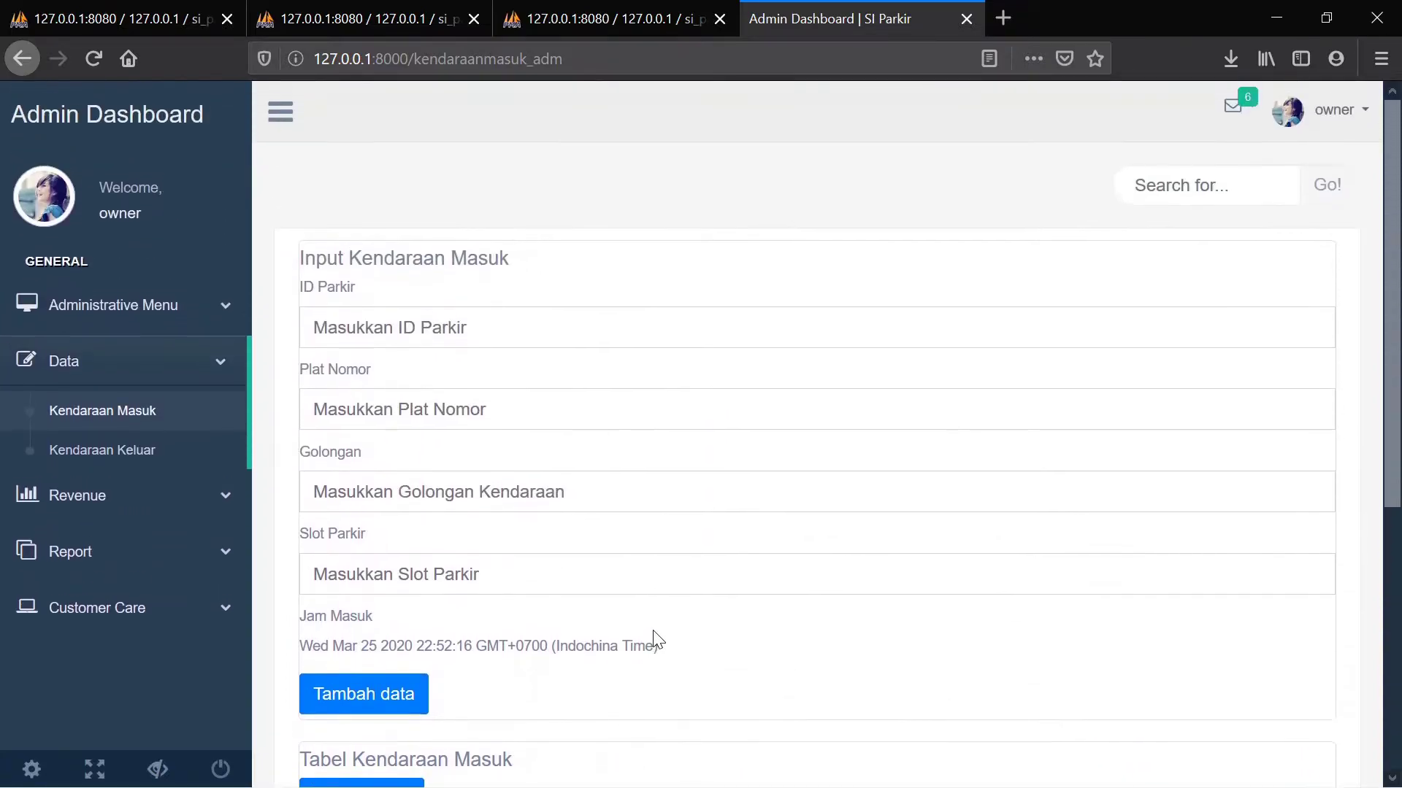
pyautogui.scroll(-5, 657, 639)
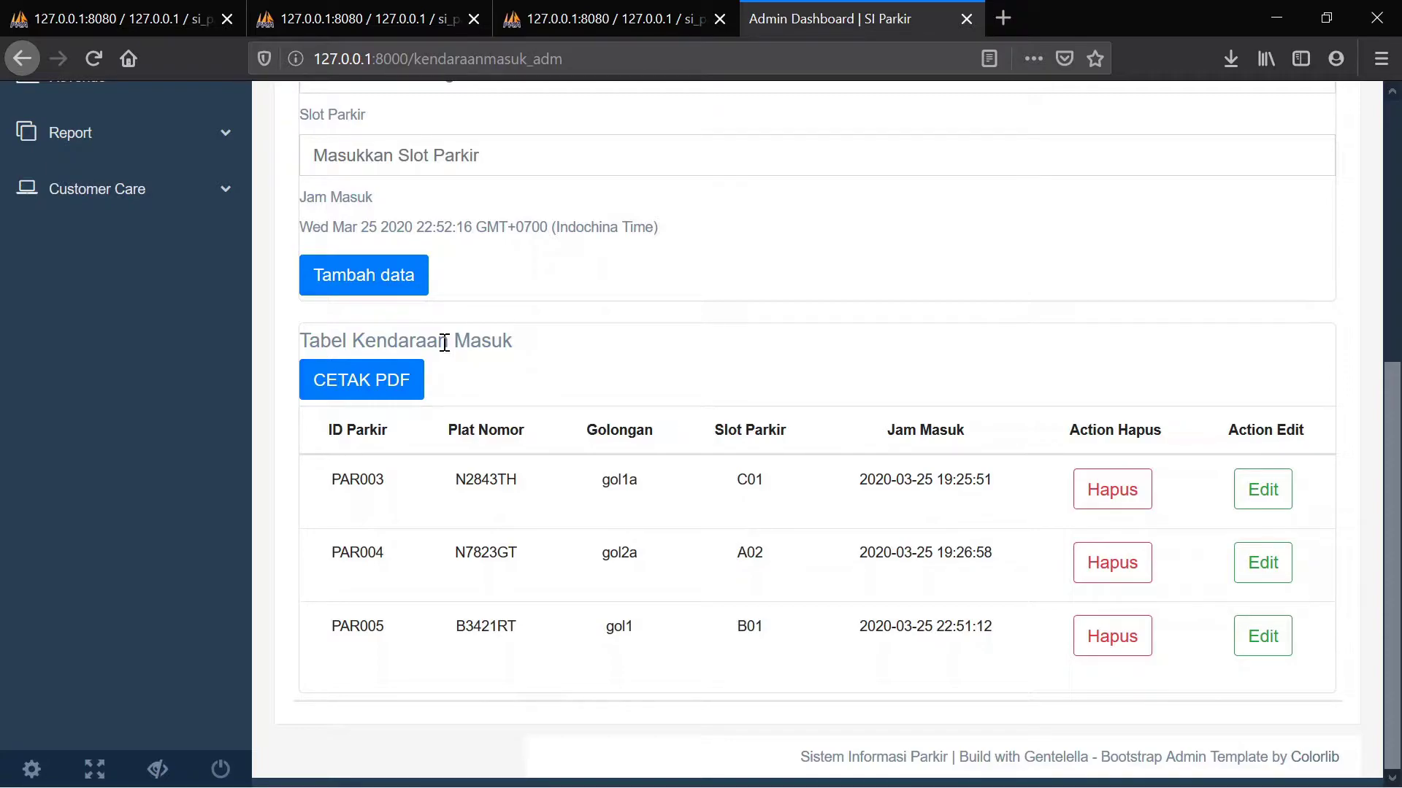
# Export the Kendaraan Masuk table as the Laporan Kendaraan PDF and view PAR003–PAR005 in it
pyautogui.click(379, 394)
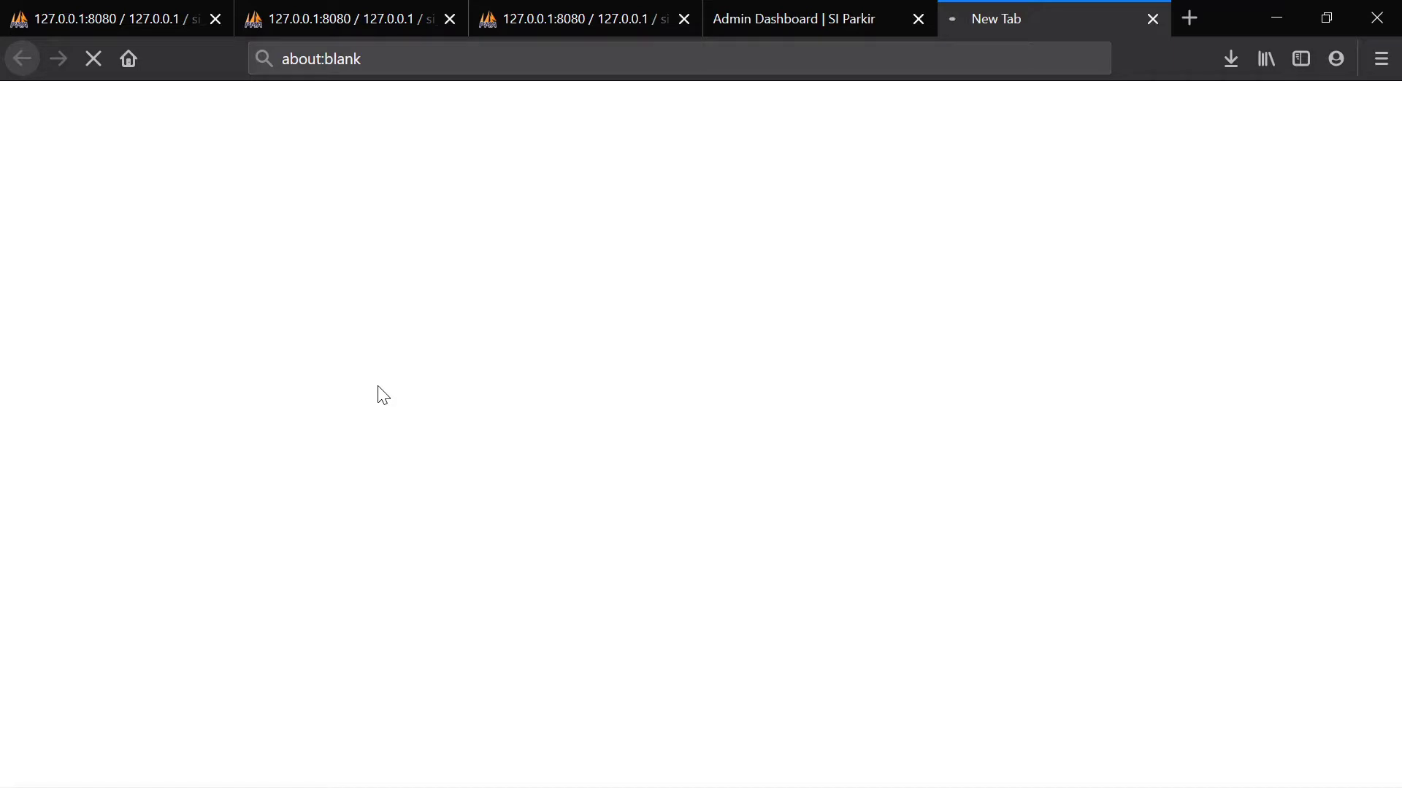
pyautogui.click(761, 9)
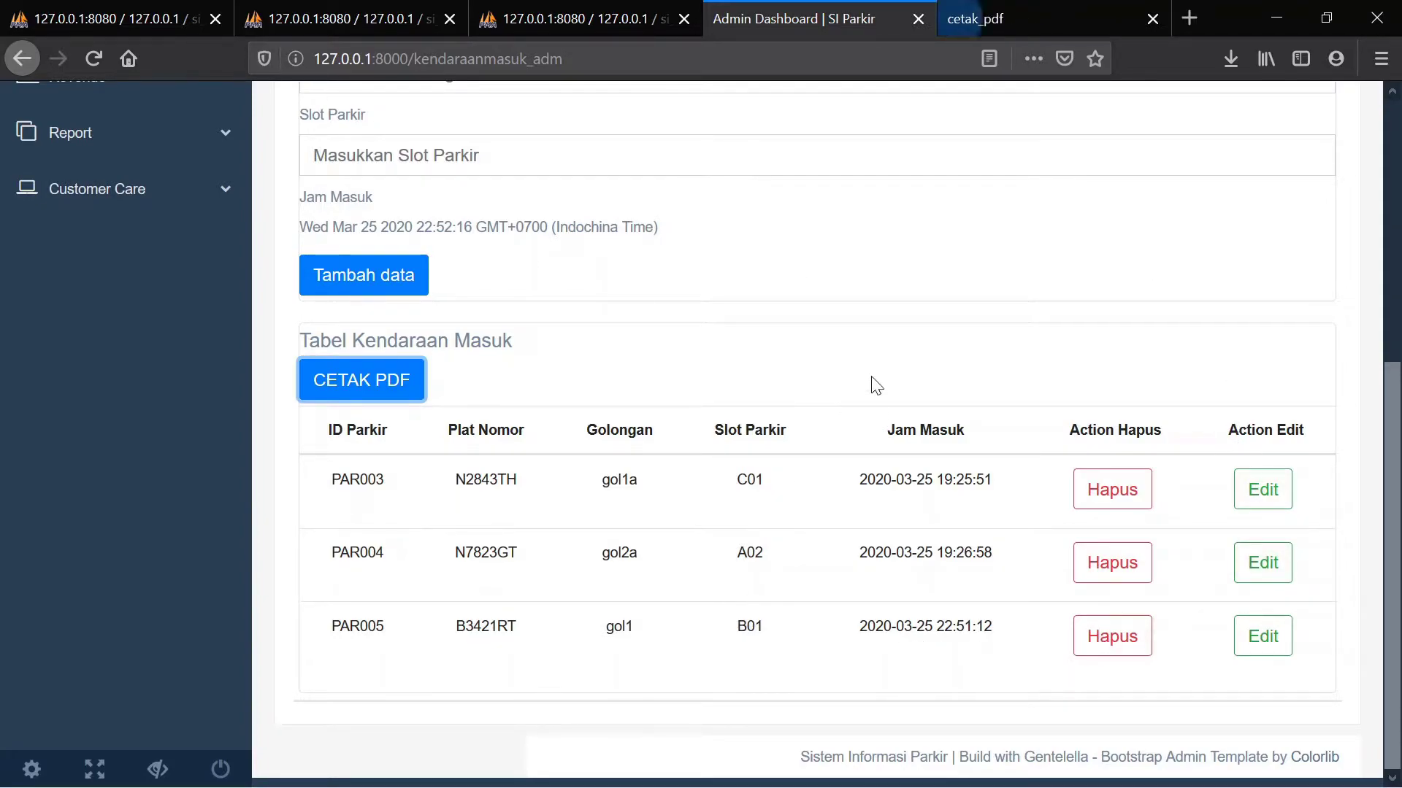
pyautogui.click(1017, 10)
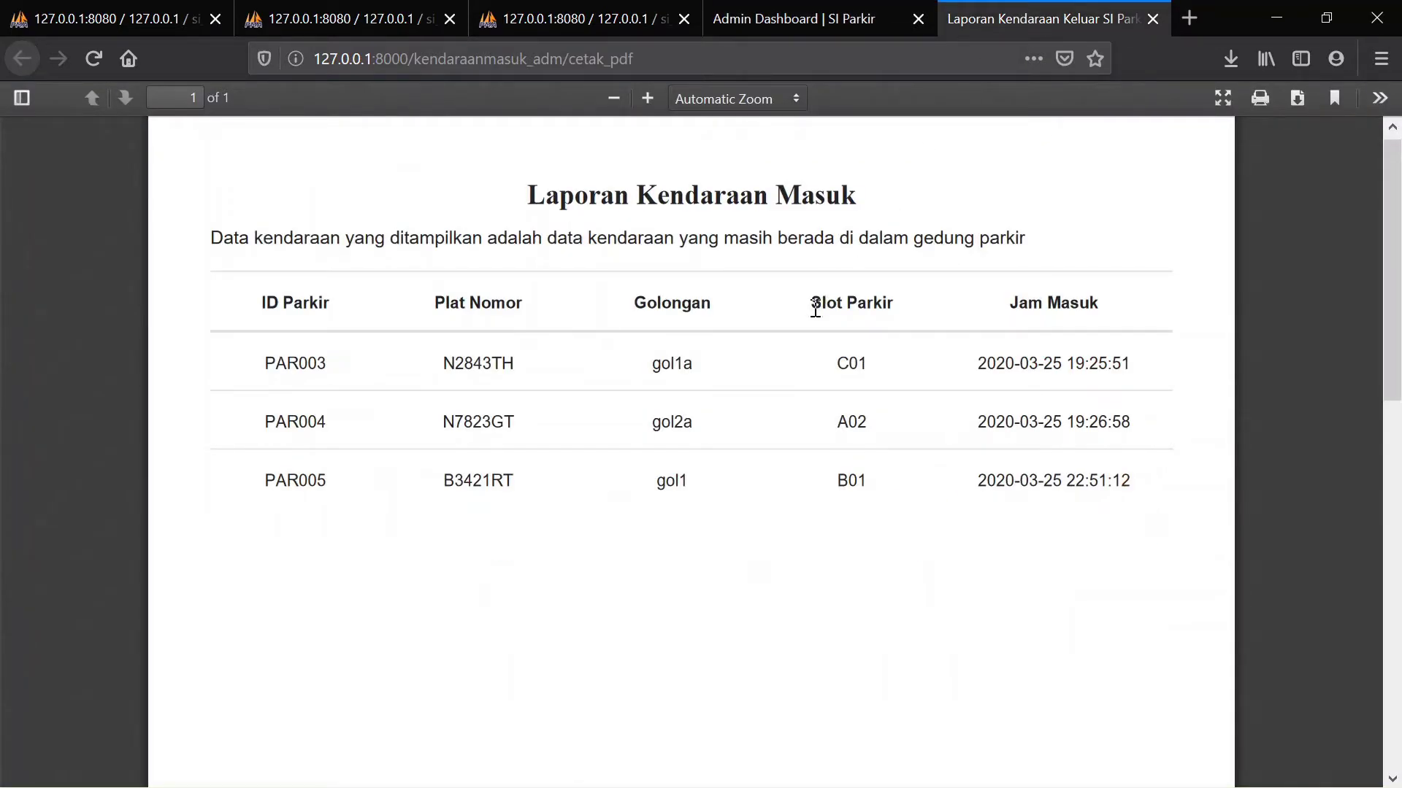
pyautogui.scroll(-5, 818, 305)
pyautogui.scroll(-5, 816, 308)
pyautogui.scroll(10, 816, 308)
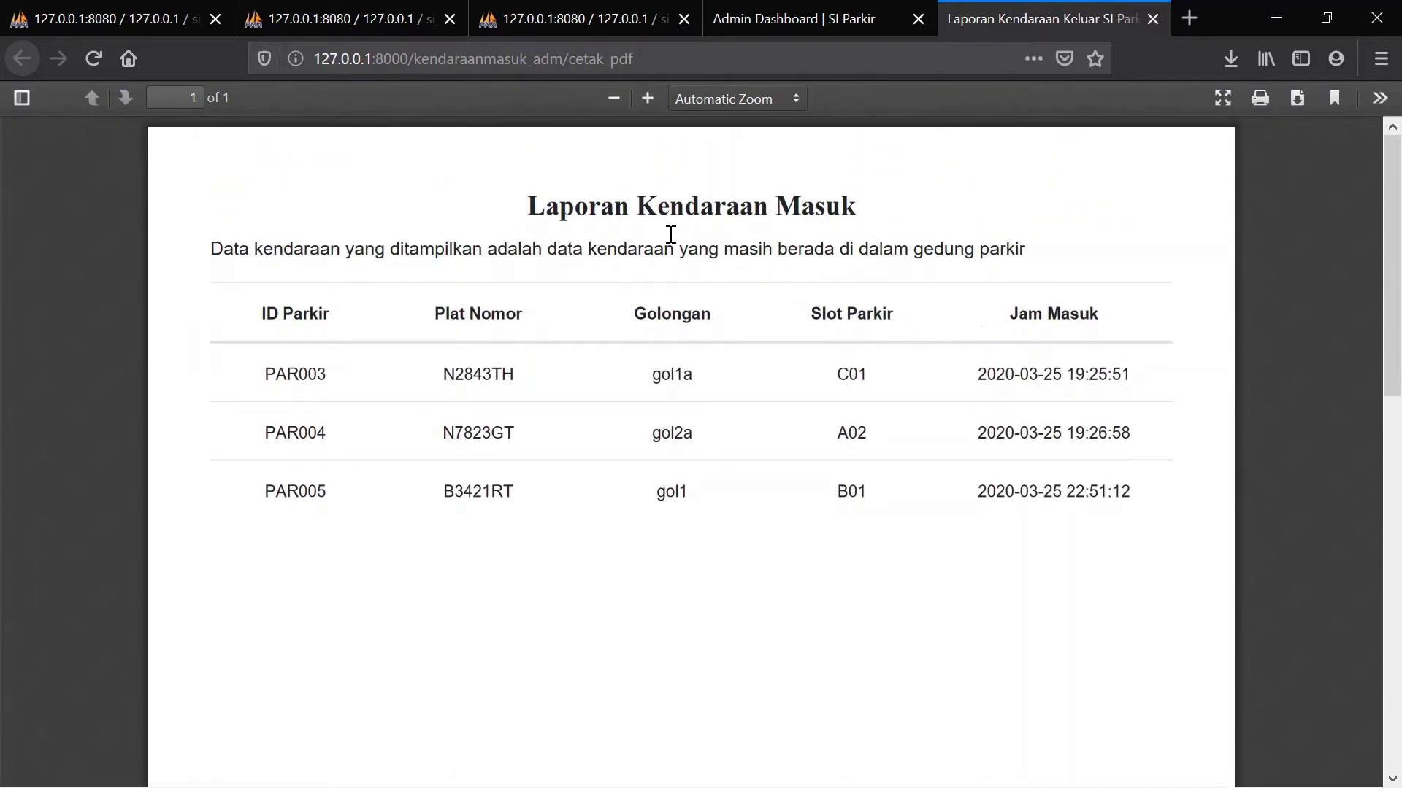
# Save the incoming-vehicles PDF report and close its tab
pyautogui.click(1300, 94)
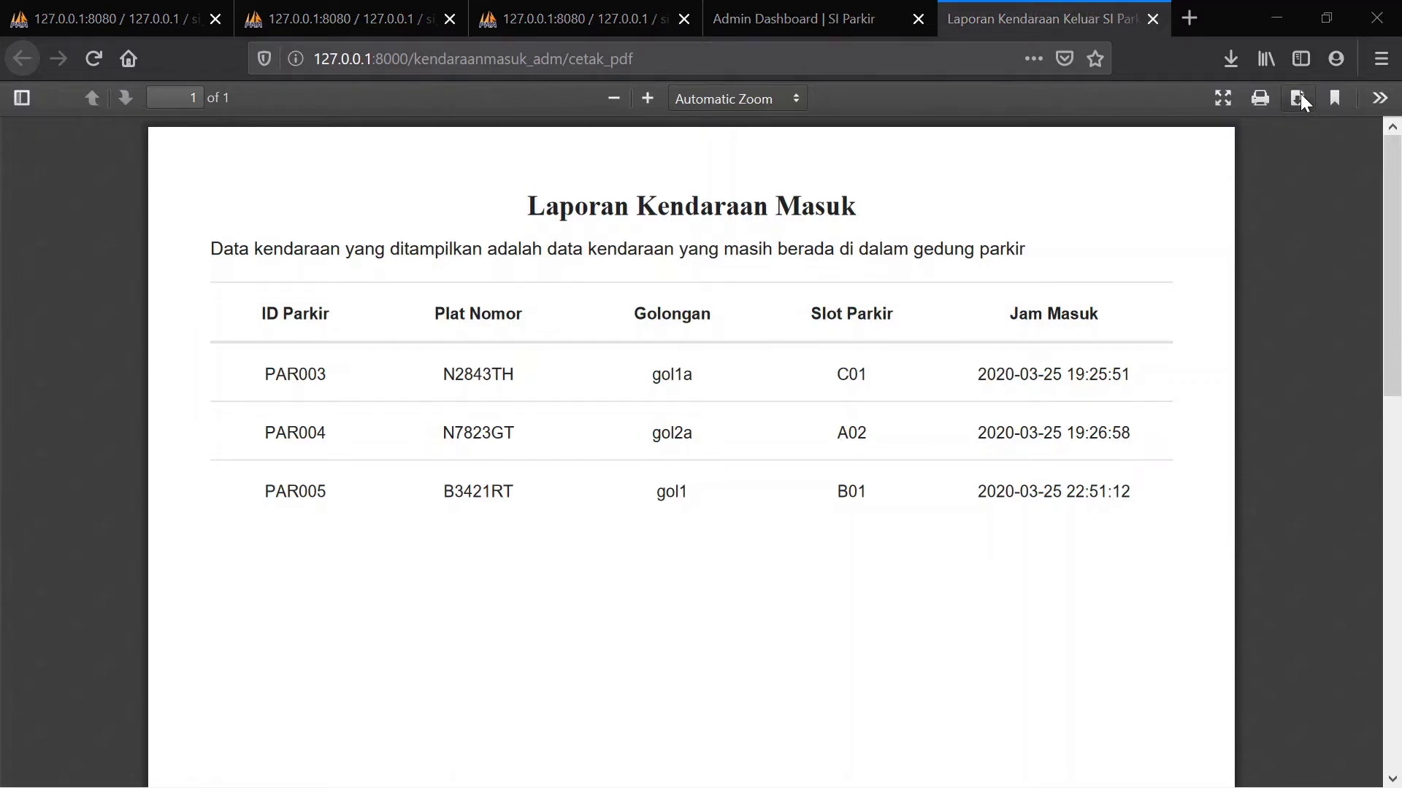
pyautogui.click(761, 528)
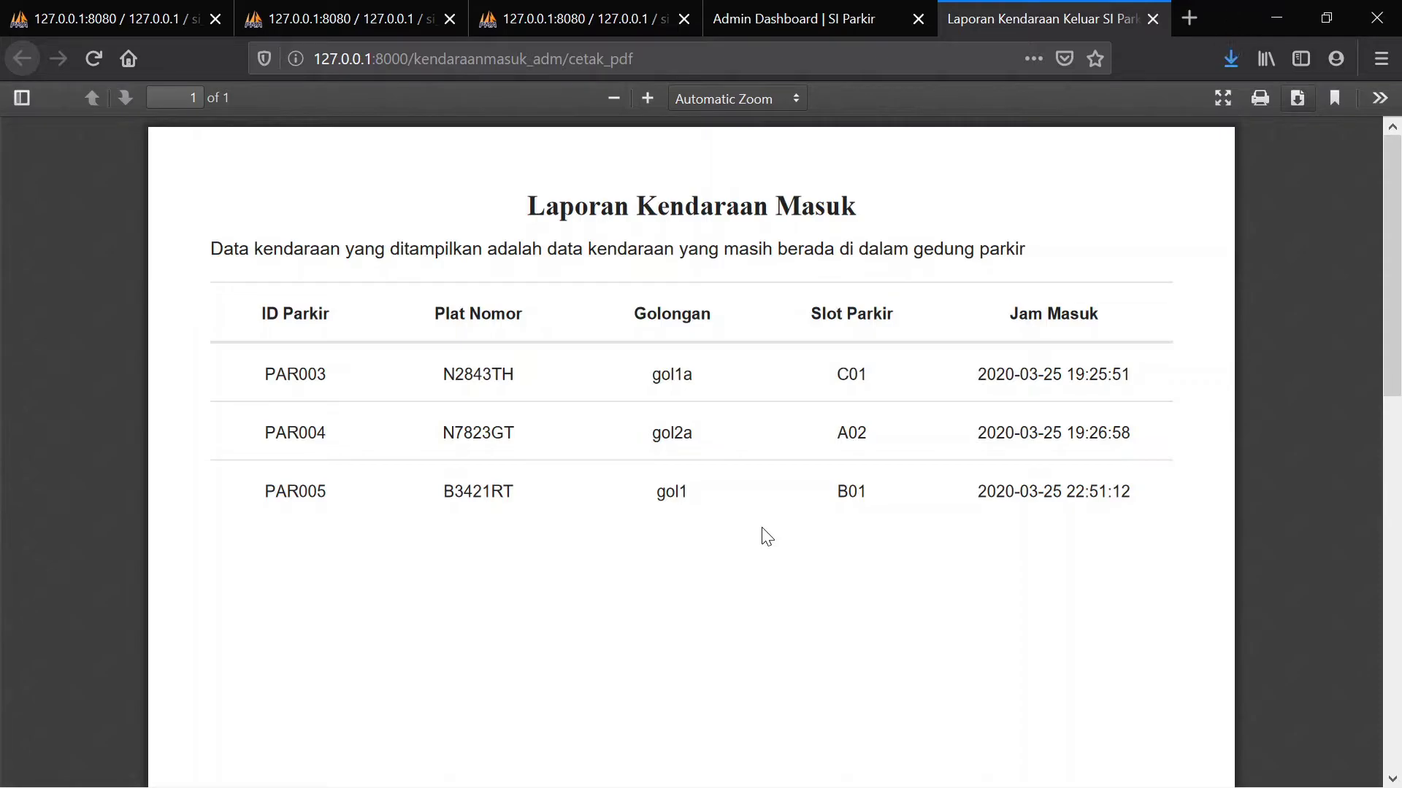
pyautogui.click(1151, 19)
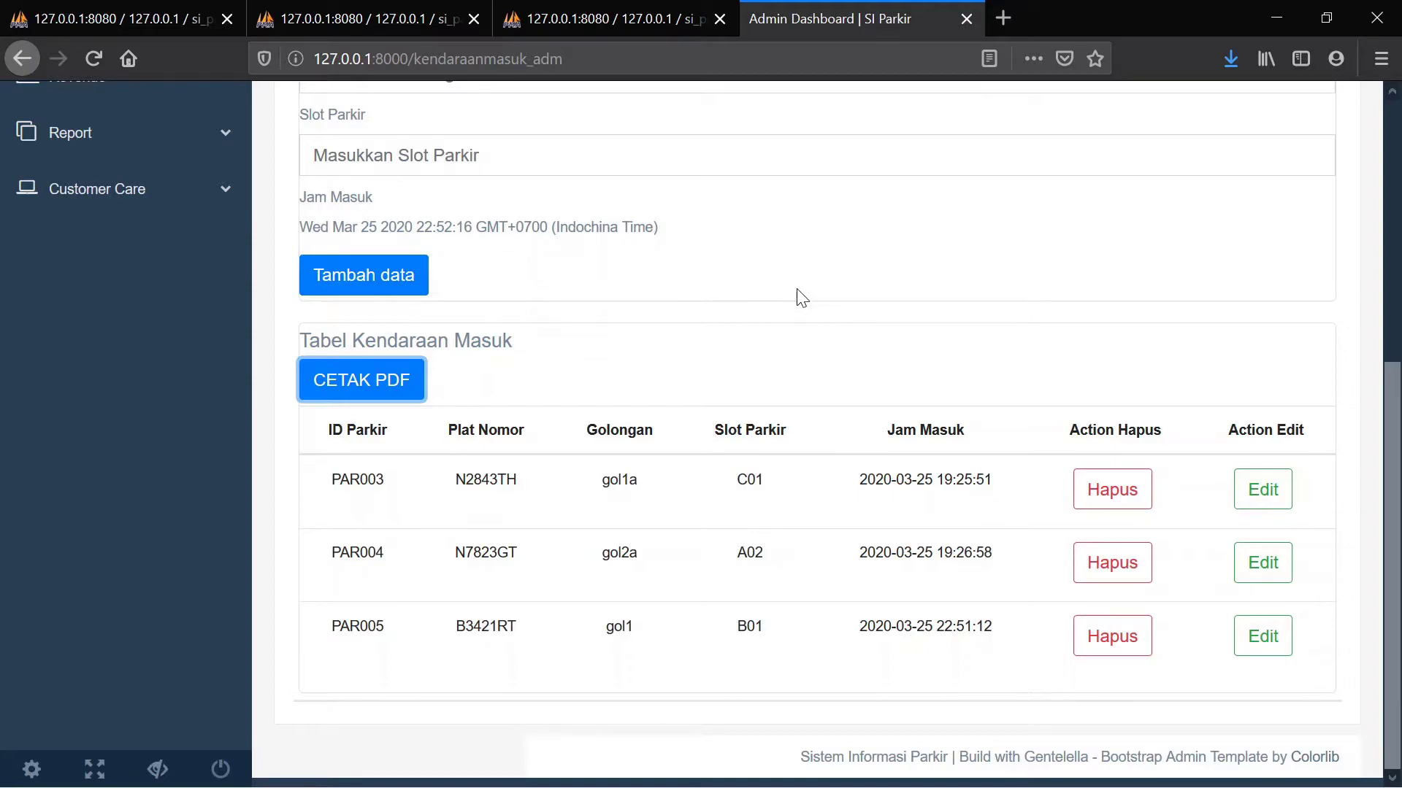
# Delete the PAR005 row from Tabel Kendaraan Masuk, leaving PAR003 and PAR004
pyautogui.scroll(4, 800, 297)
pyautogui.scroll(-4, 798, 292)
pyautogui.click(1103, 649)
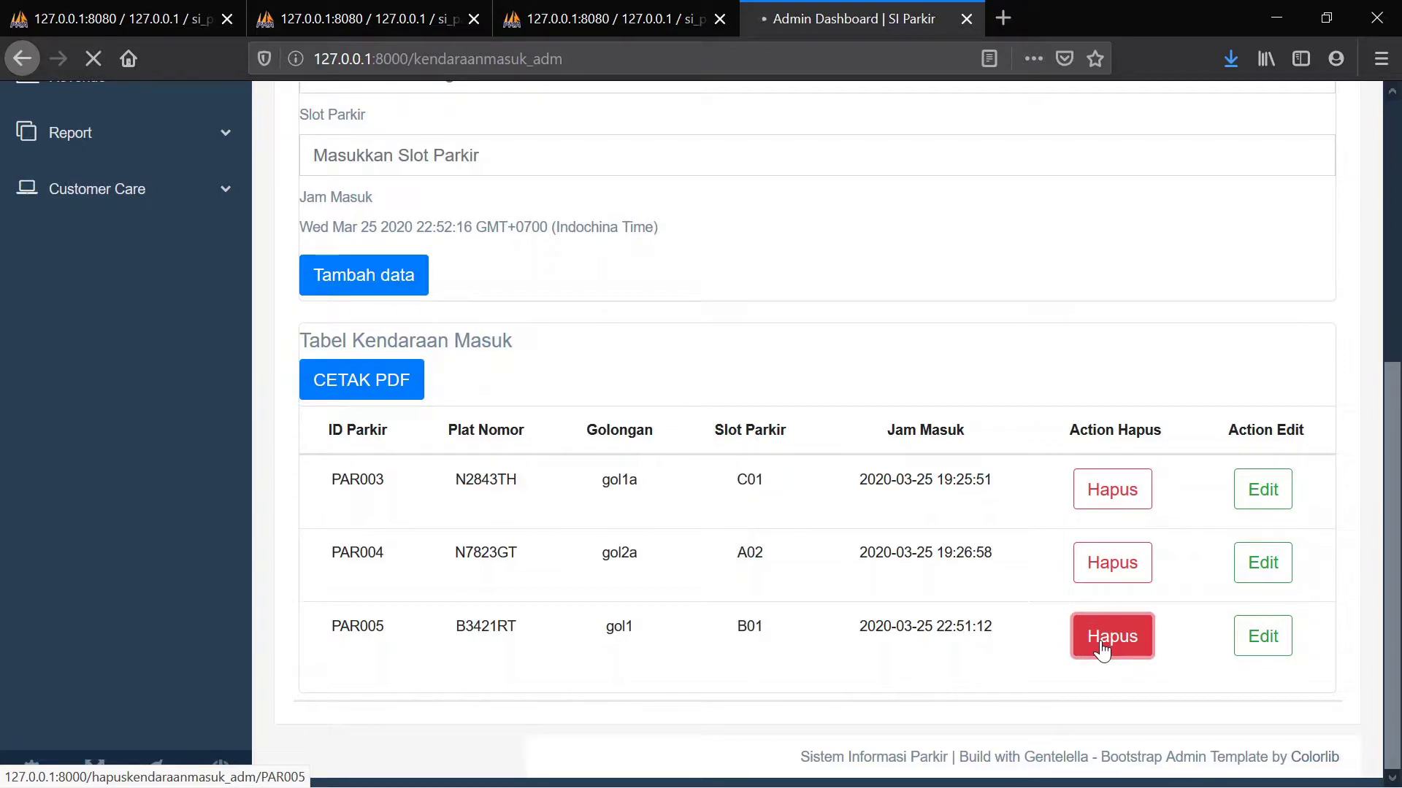
pyautogui.scroll(-5, 1104, 649)
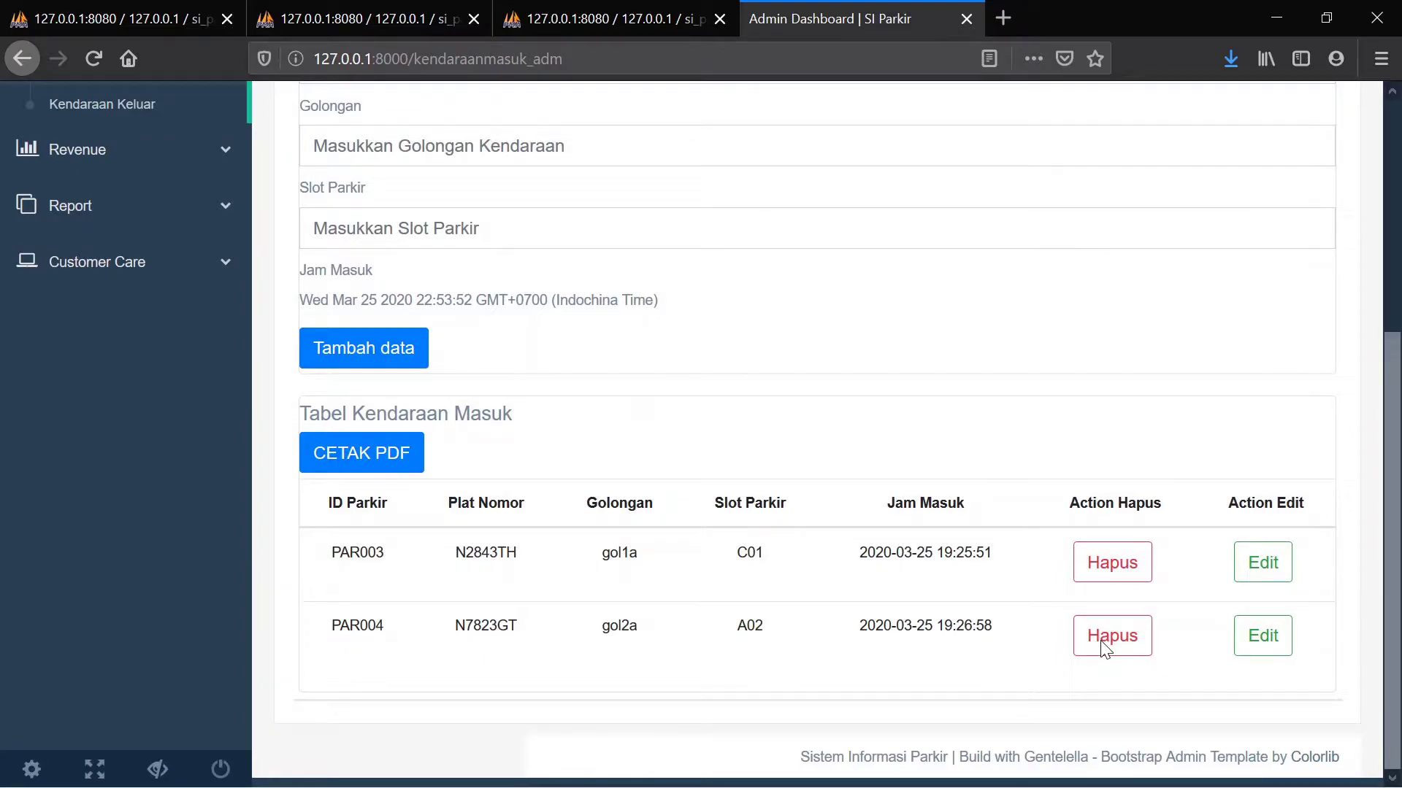
# Re-add PAR005 with plate B3421RT, class gol1, slot B01, and check the new row
pyautogui.click(1106, 647)
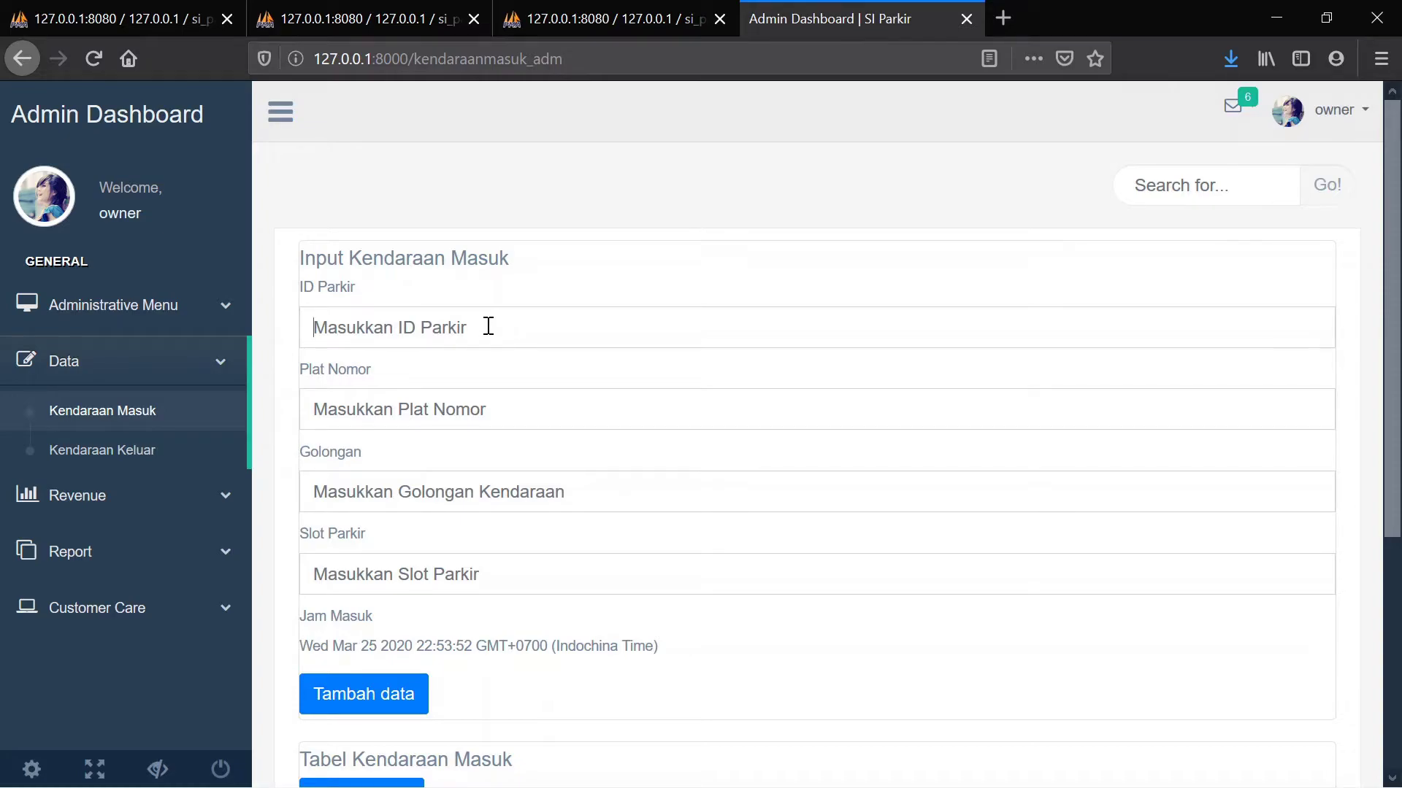
pyautogui.write('PAR')
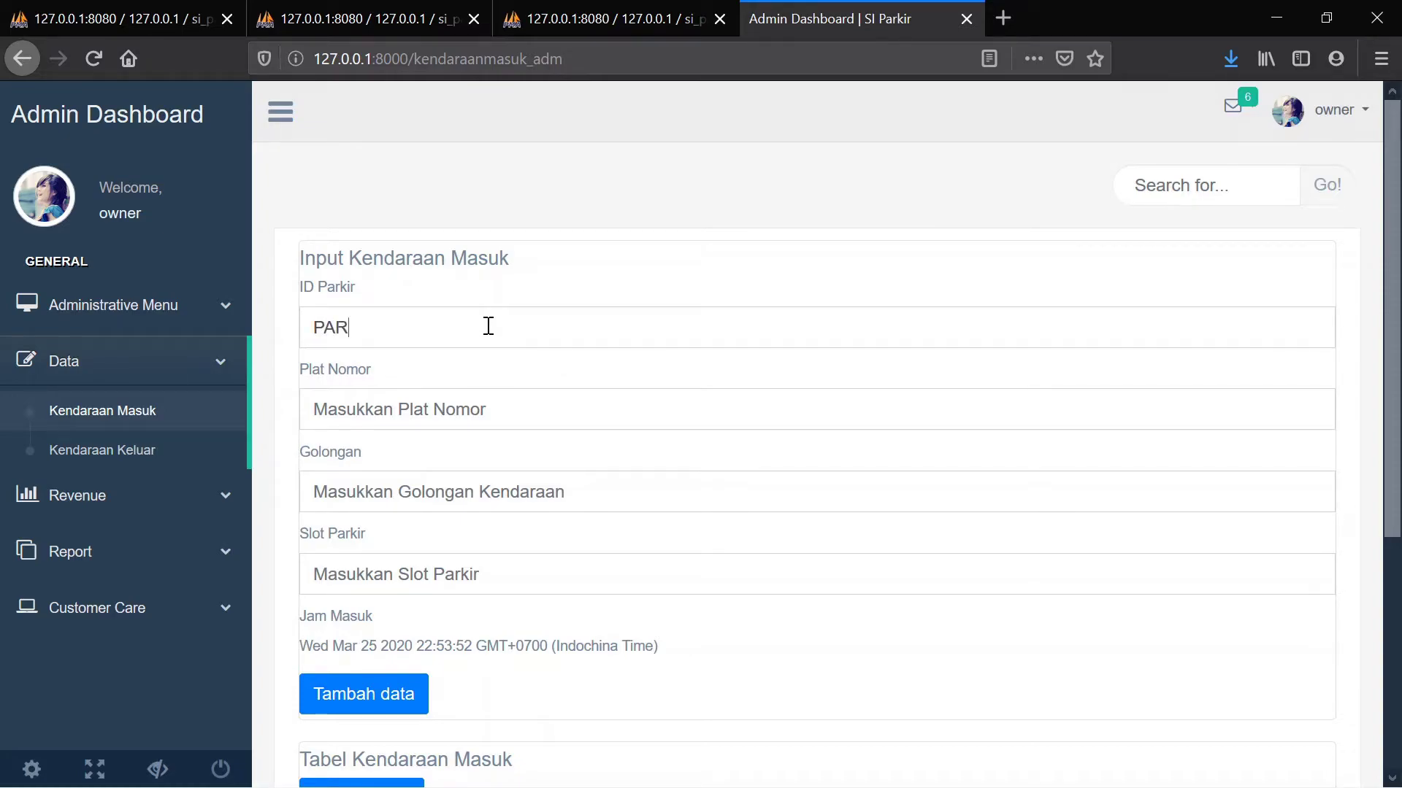
pyautogui.write('005')
pyautogui.write('B')
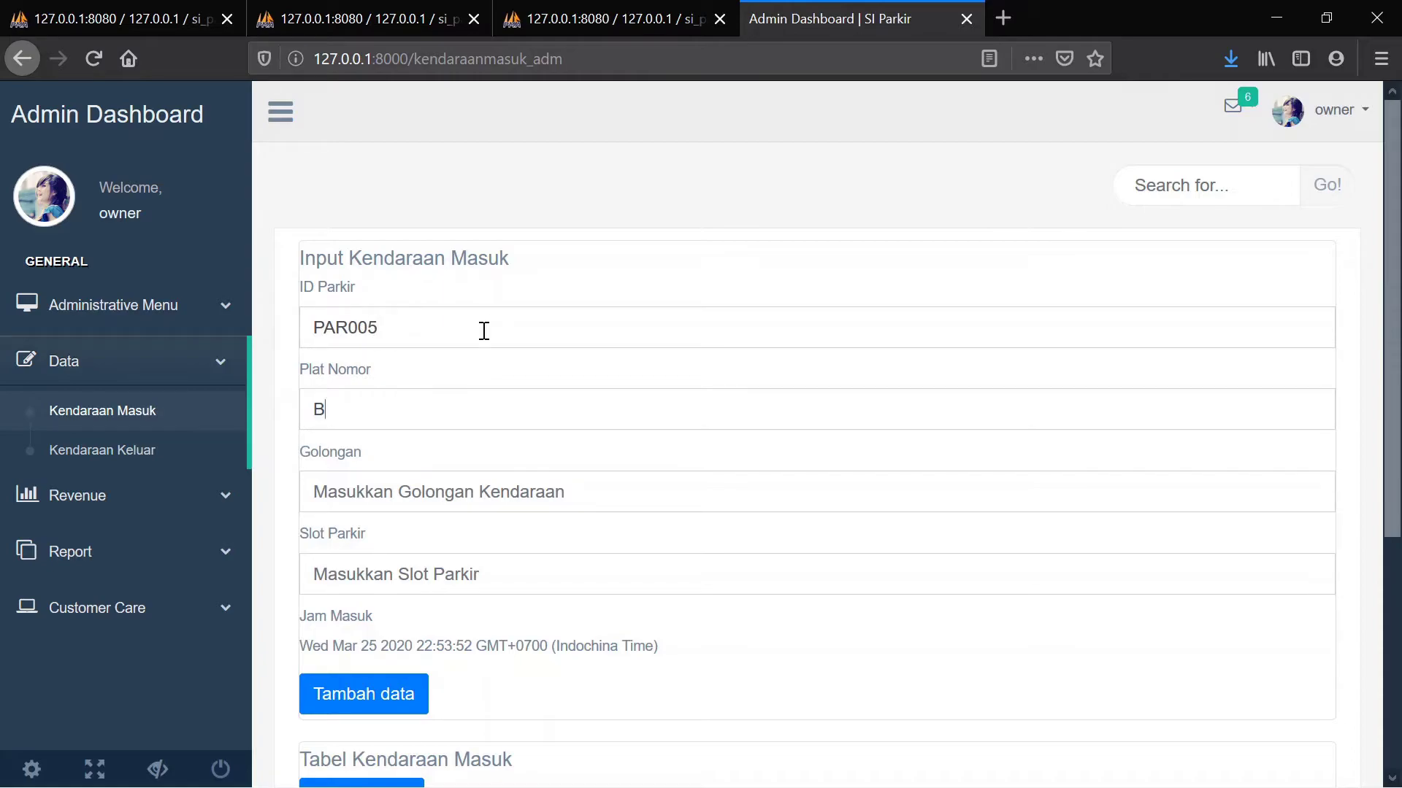
pyautogui.write('3421RT')
pyautogui.click(380, 492)
pyautogui.write('gol1')
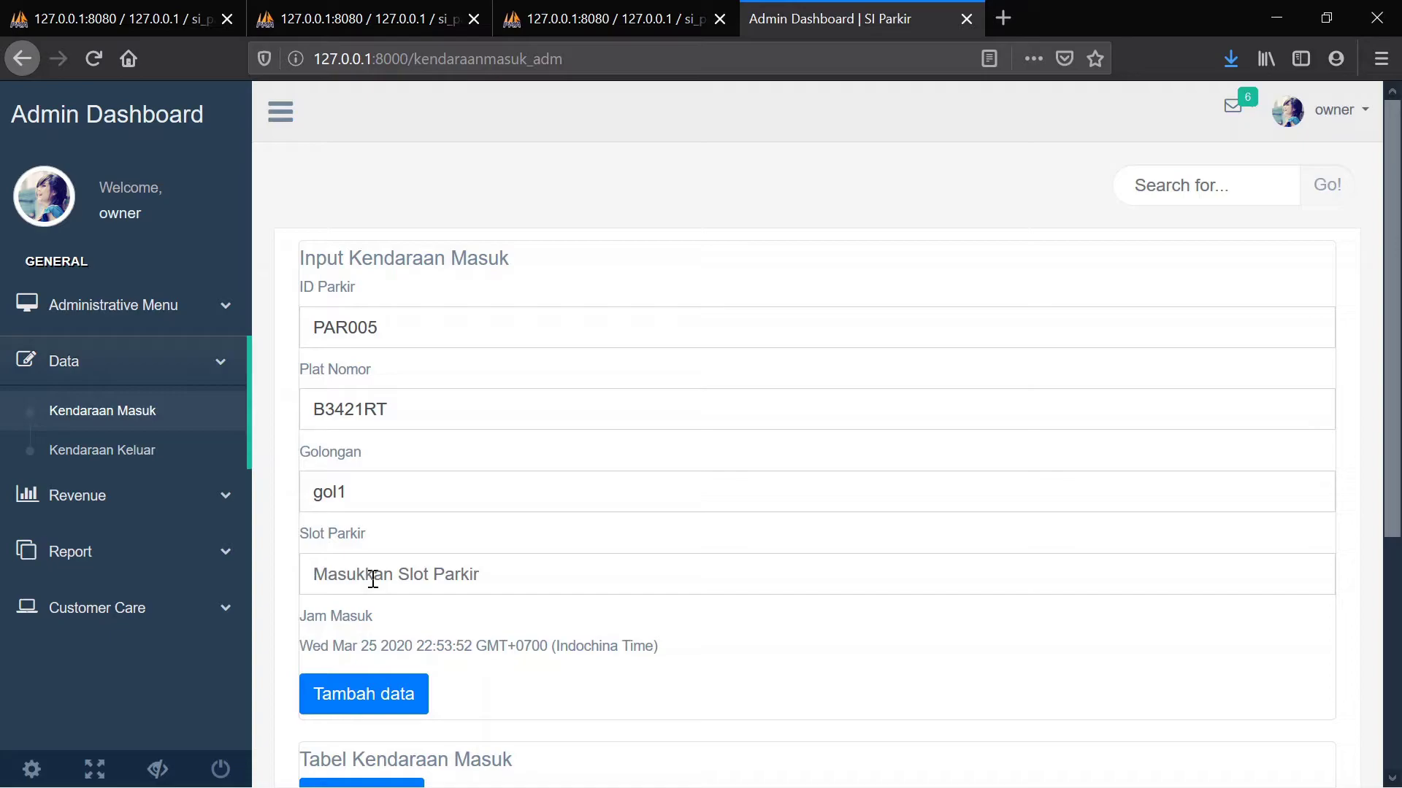
pyautogui.write('B01')
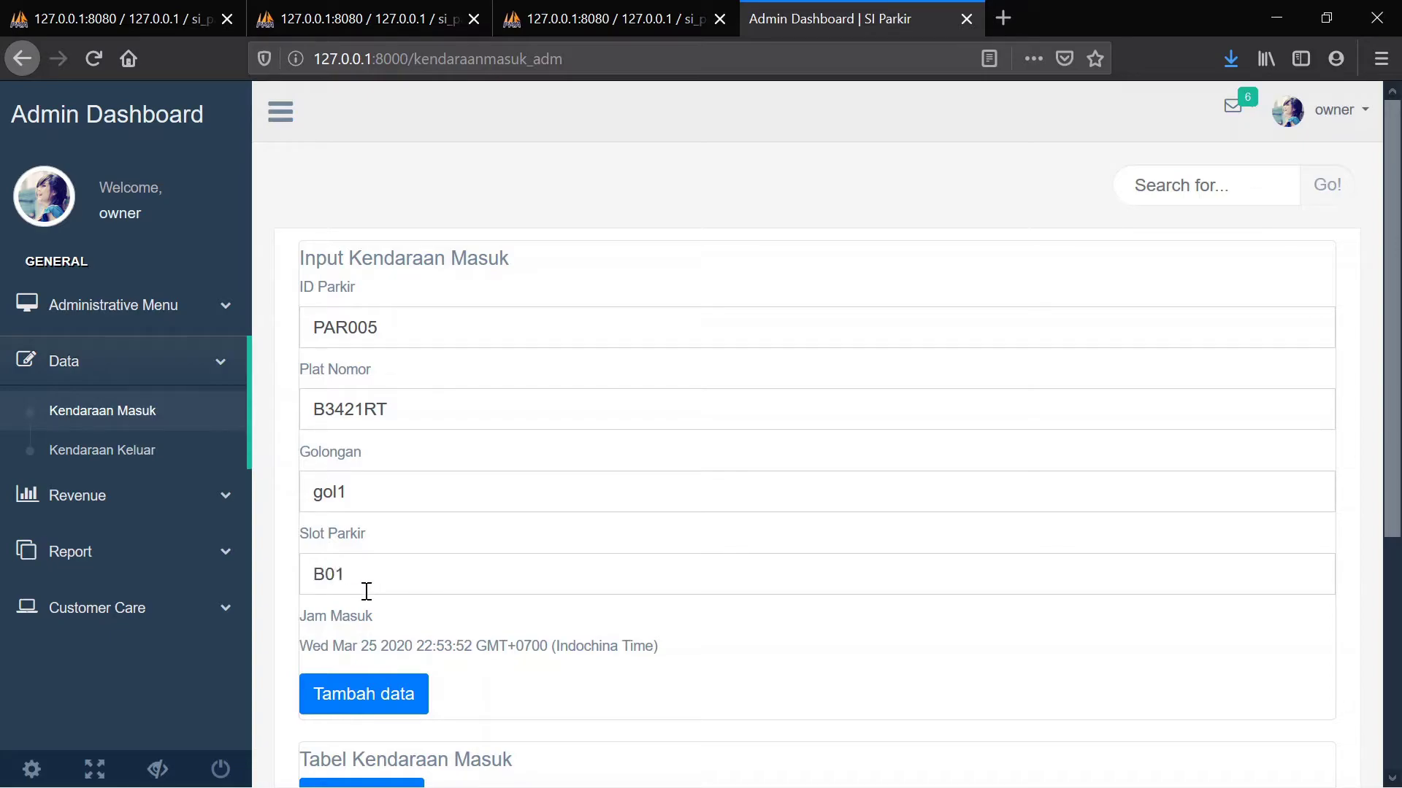
pyautogui.click(365, 696)
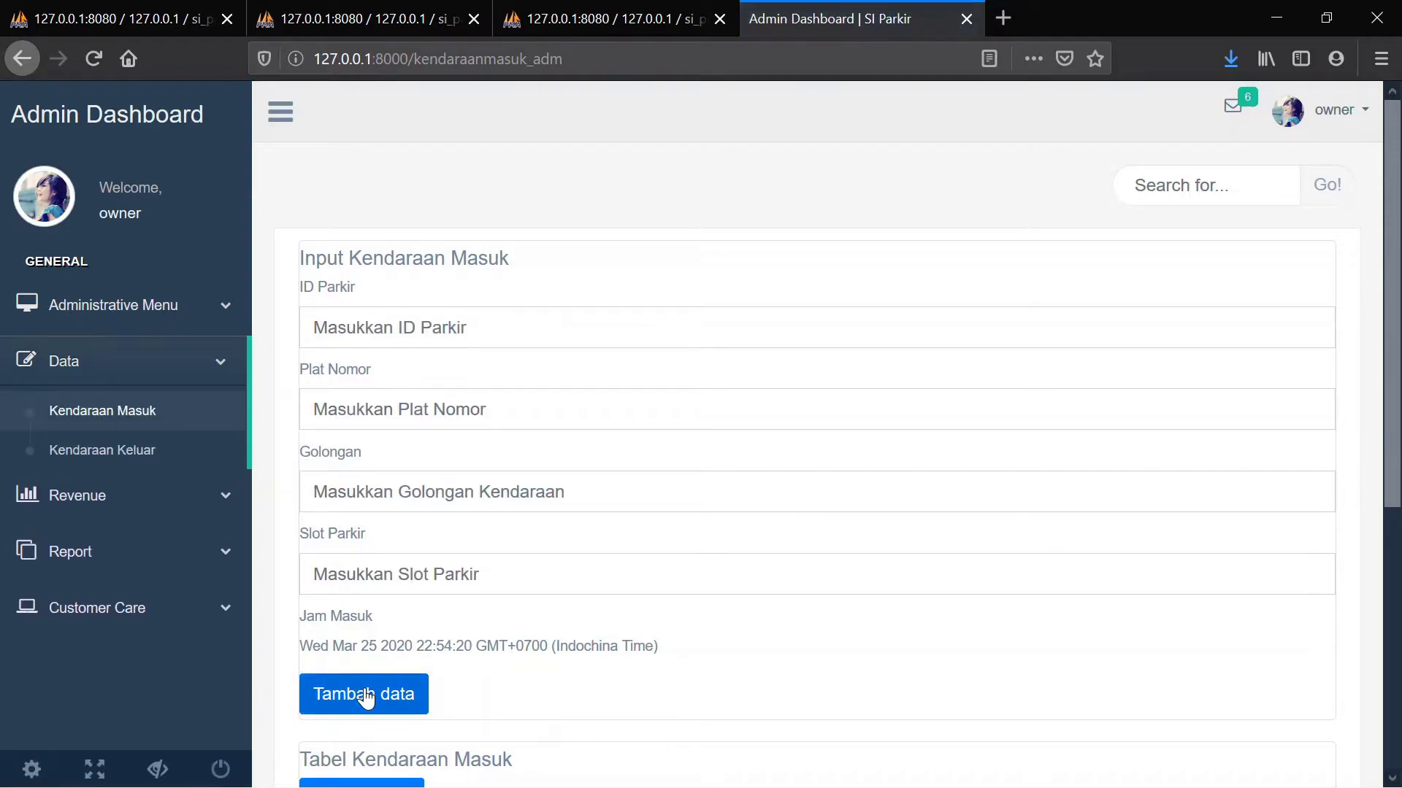
pyautogui.scroll(-5, 365, 697)
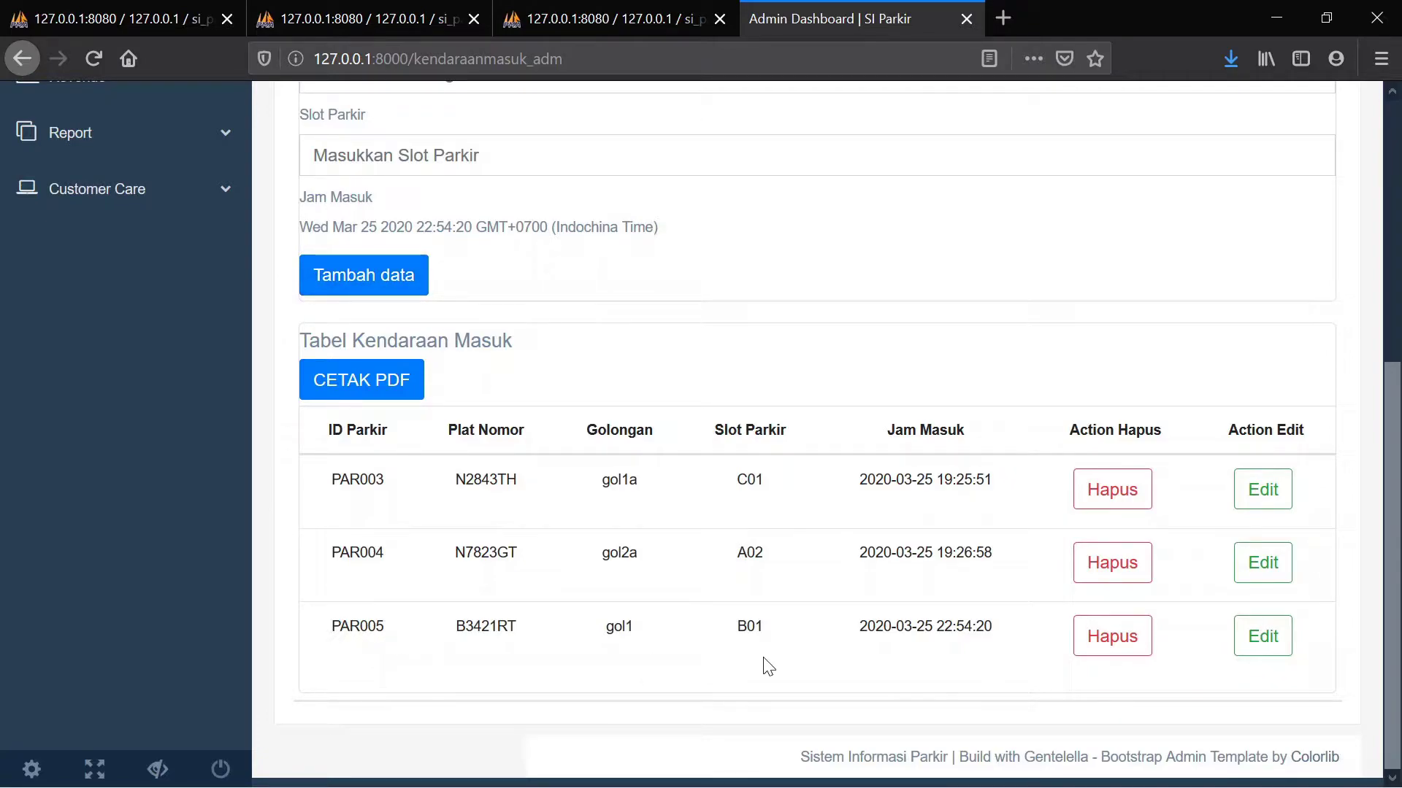
pyautogui.scroll(5, 763, 664)
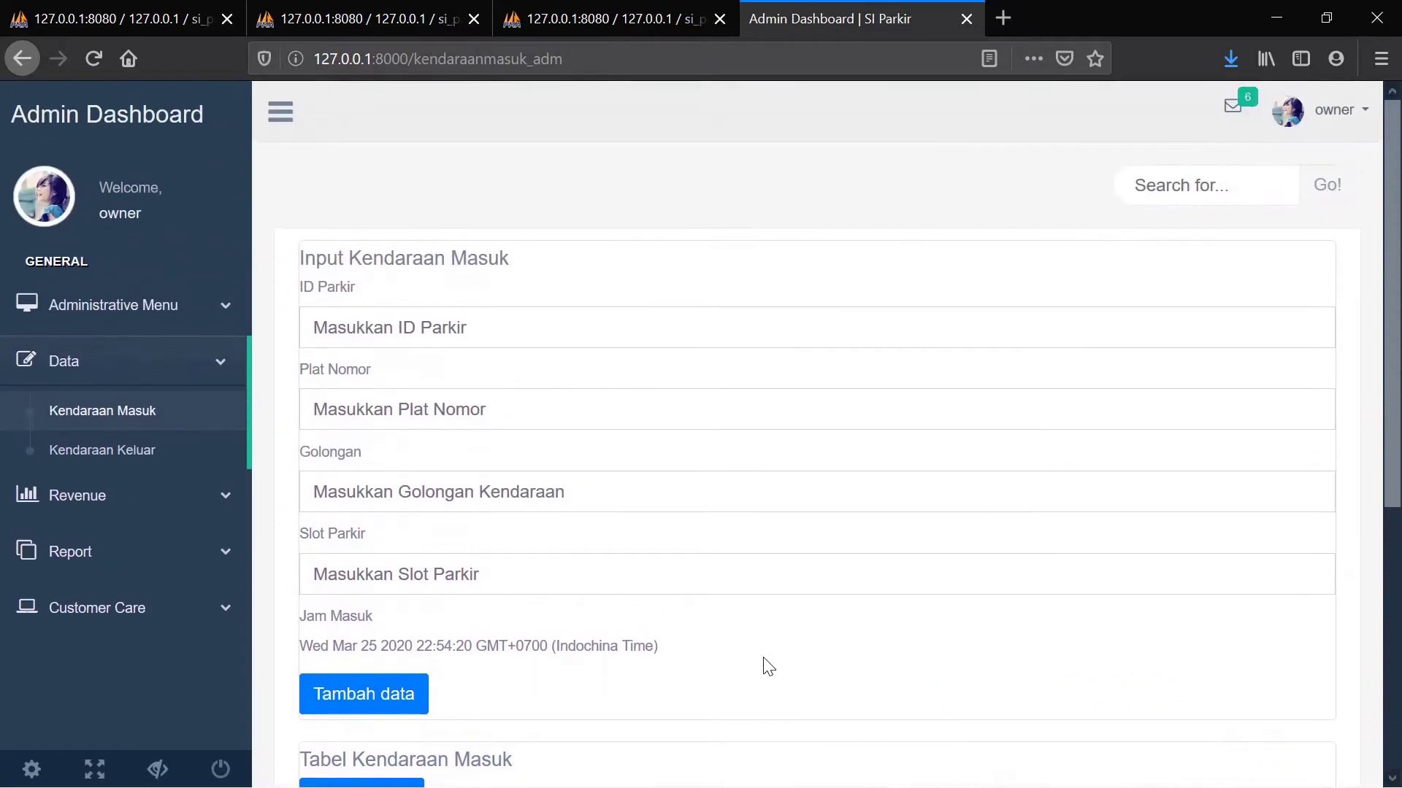
pyautogui.click(151, 451)
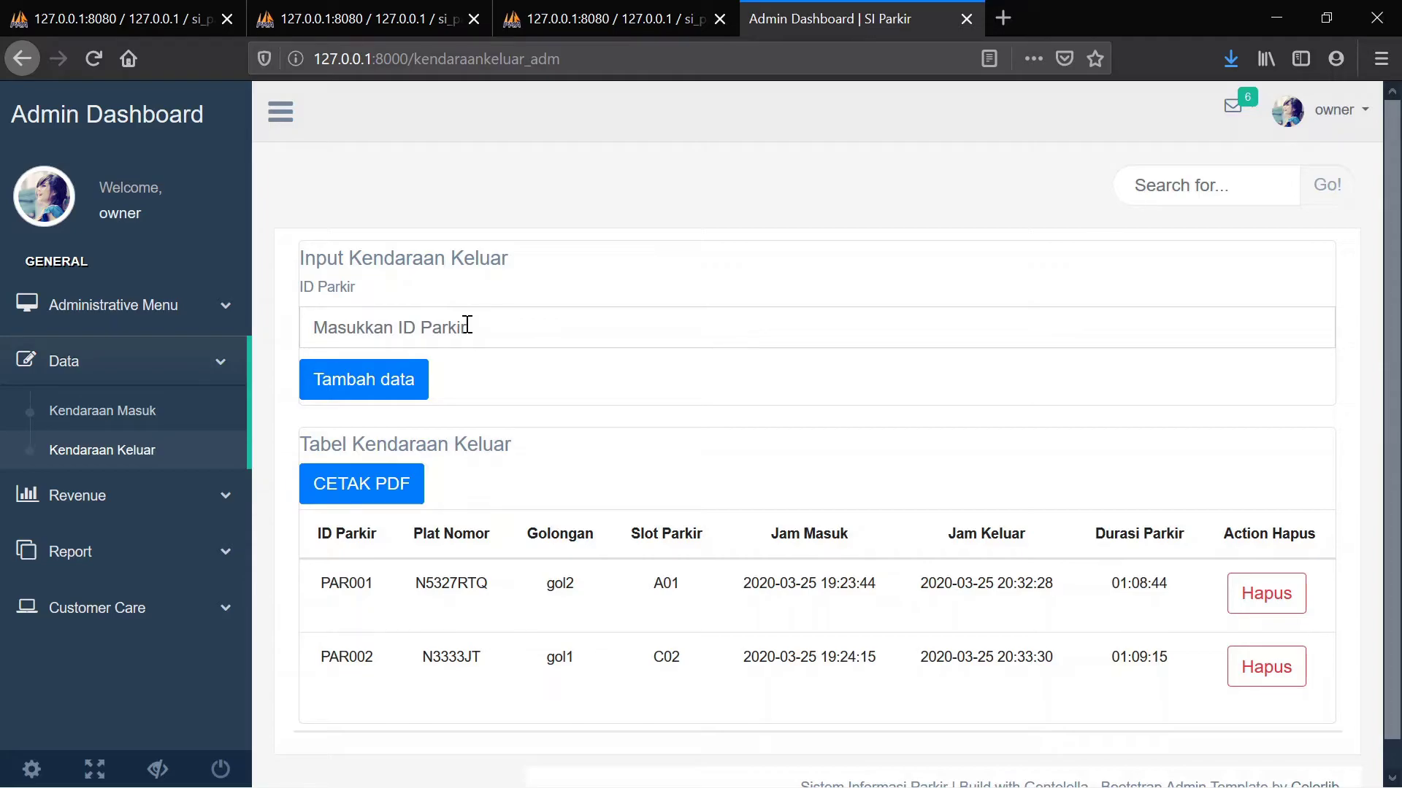
pyautogui.click(115, 413)
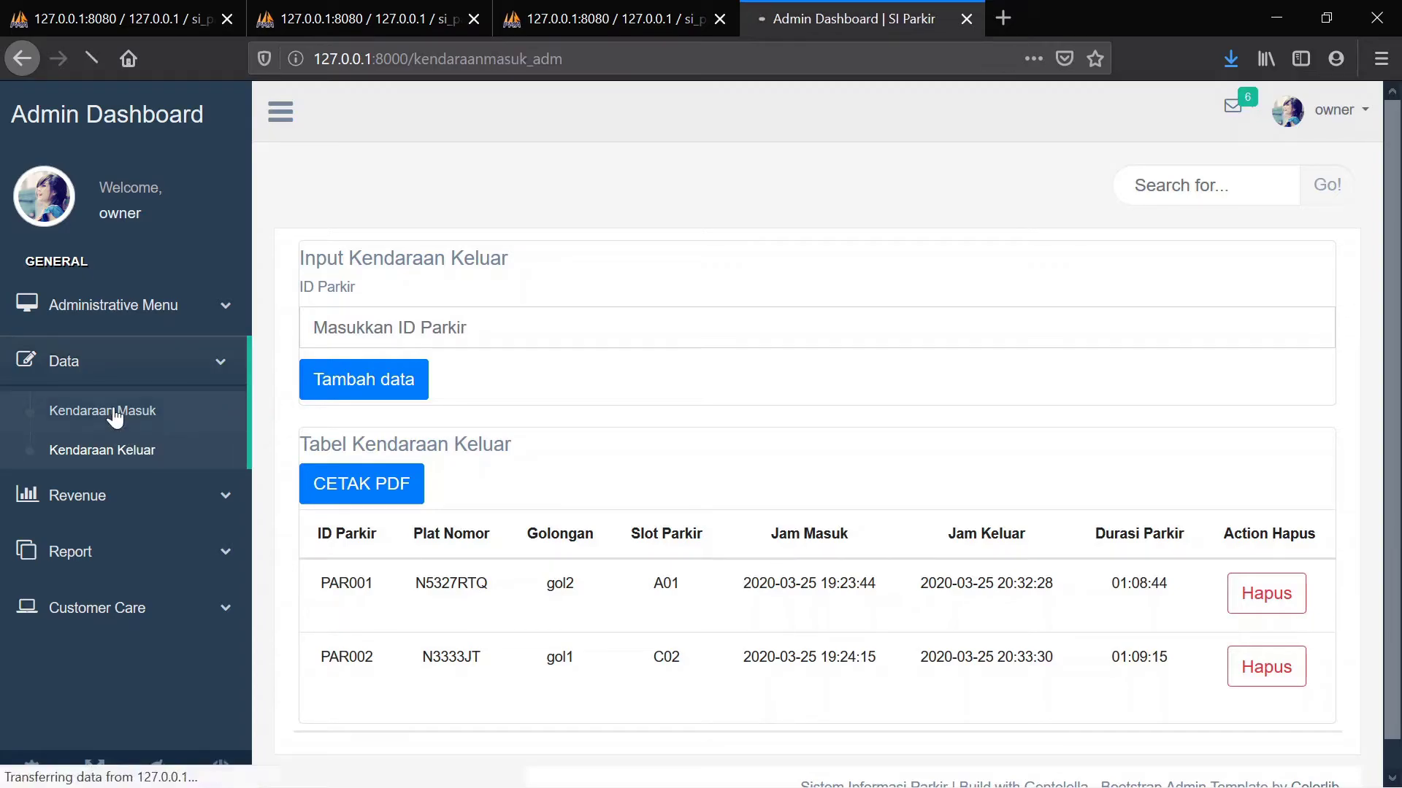
pyautogui.scroll(-5, 485, 416)
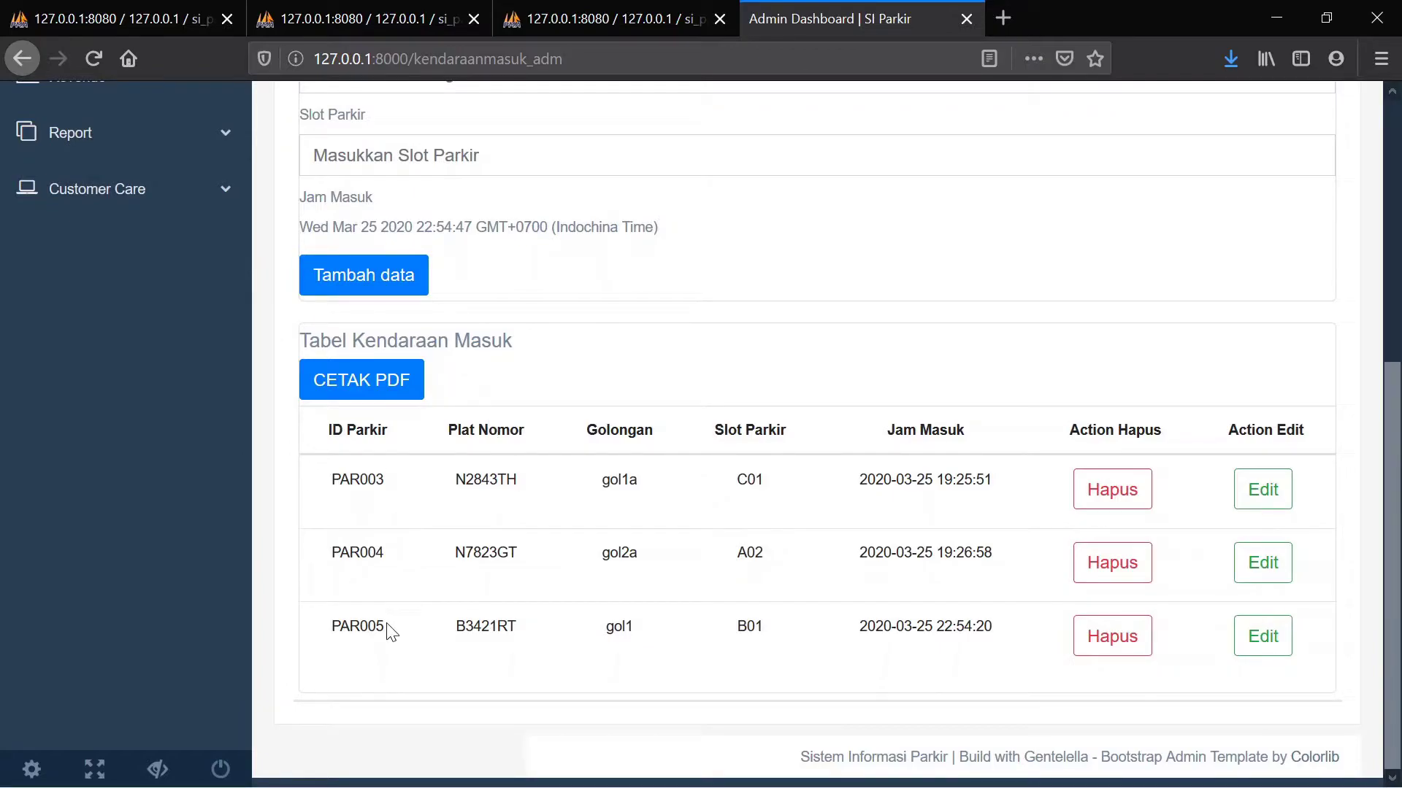
pyautogui.scroll(2, 391, 630)
pyautogui.scroll(3, 390, 630)
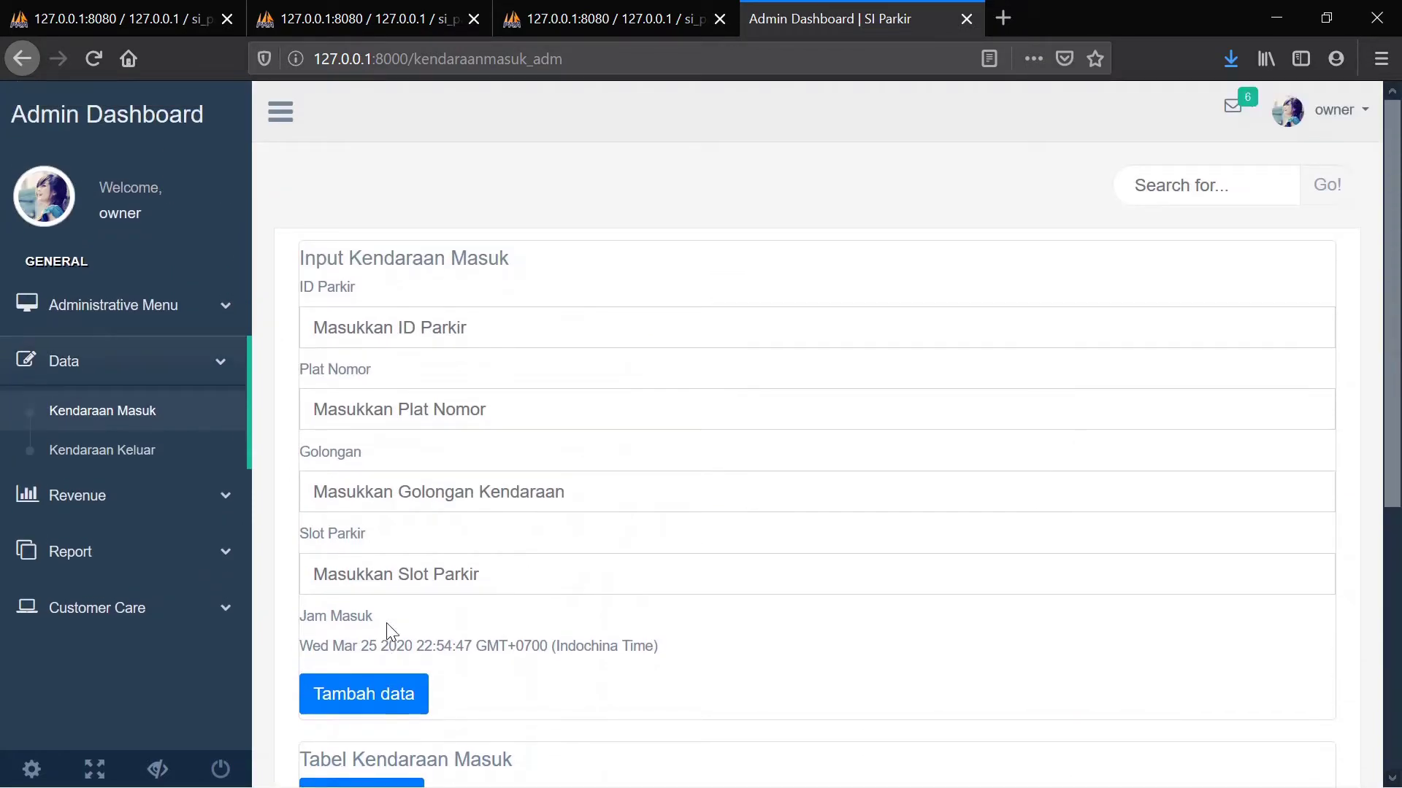
# Record PAR005 as exiting on the Kendaraan Keluar page, logged at 22:55:05
pyautogui.click(153, 449)
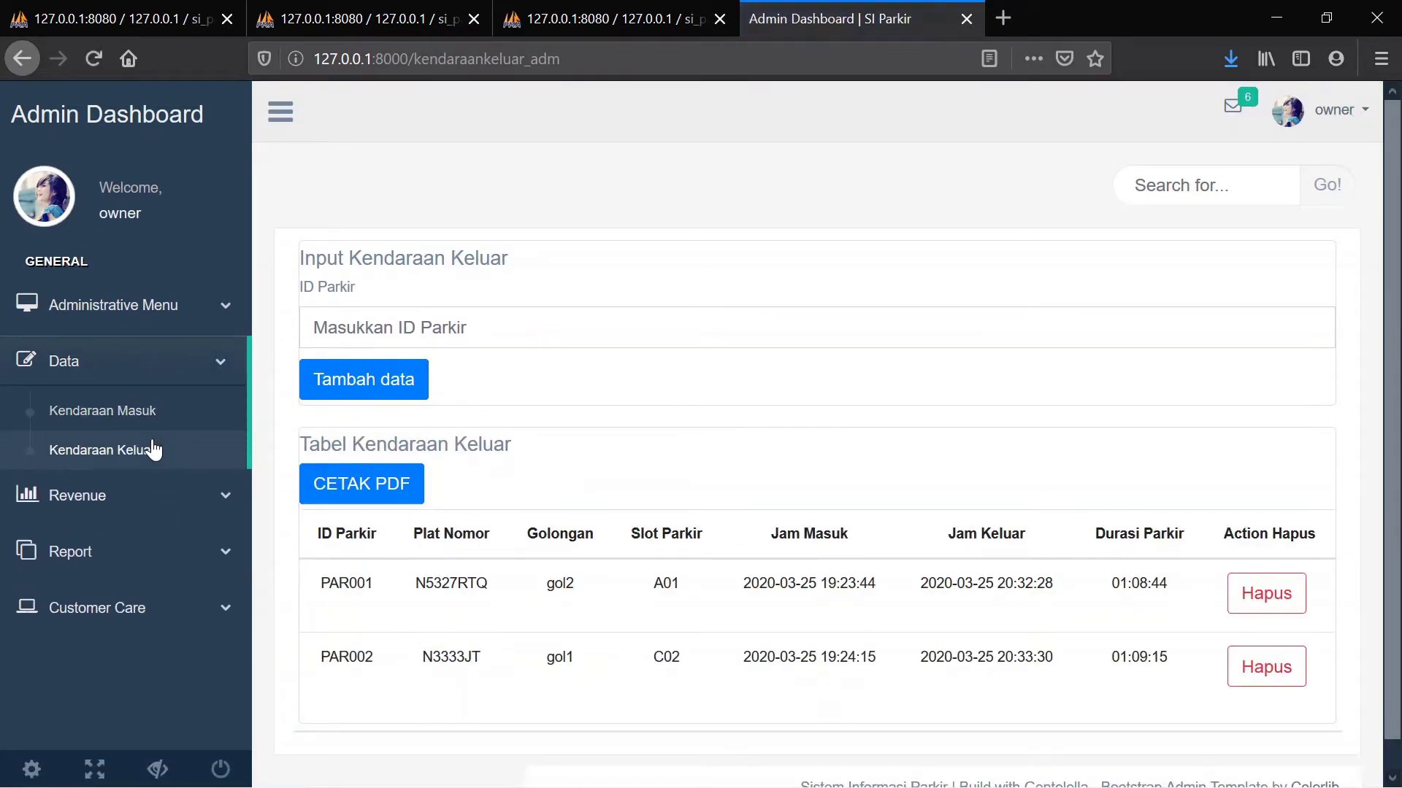
pyautogui.click(523, 337)
pyautogui.write('P')
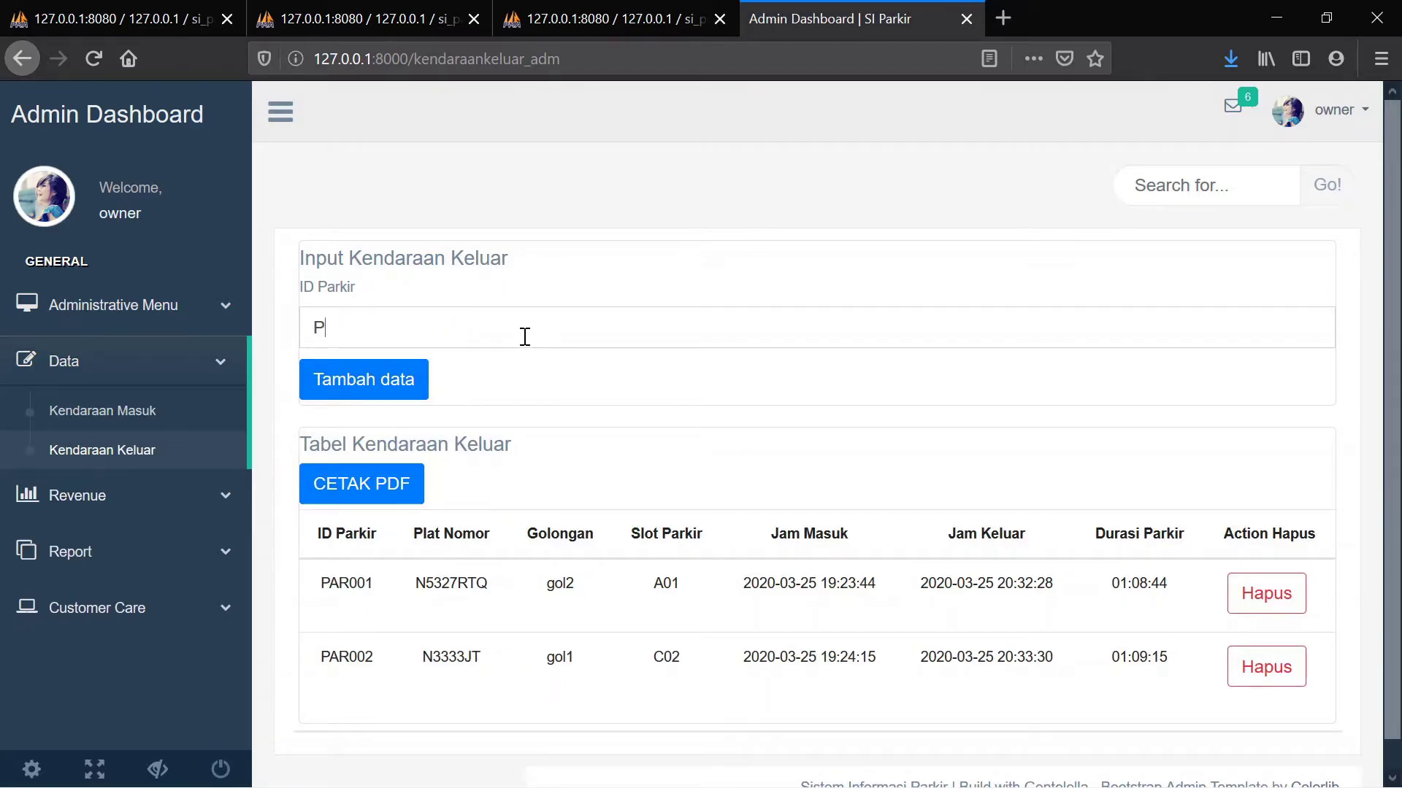
pyautogui.write('AR005')
pyautogui.click(407, 381)
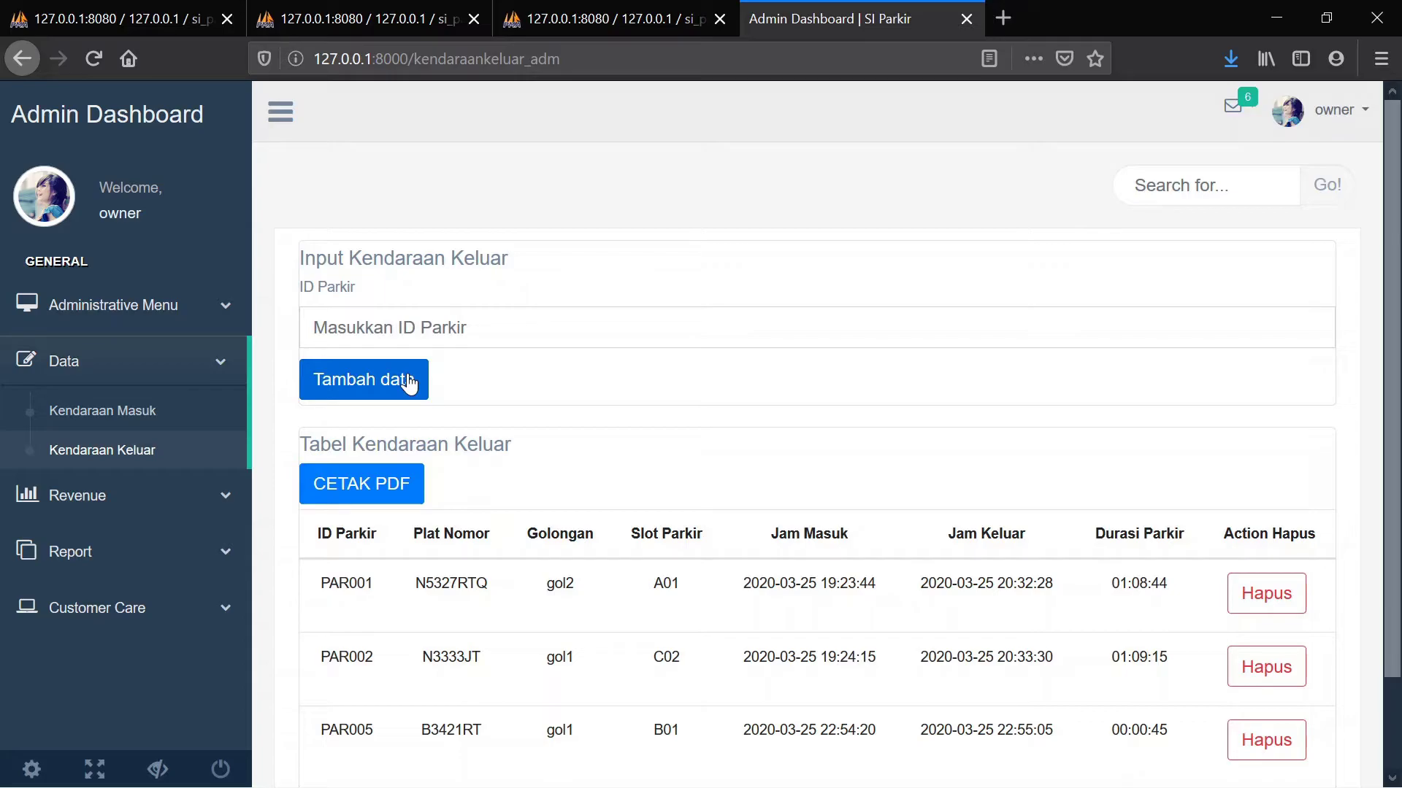
pyautogui.scroll(-2, 641, 400)
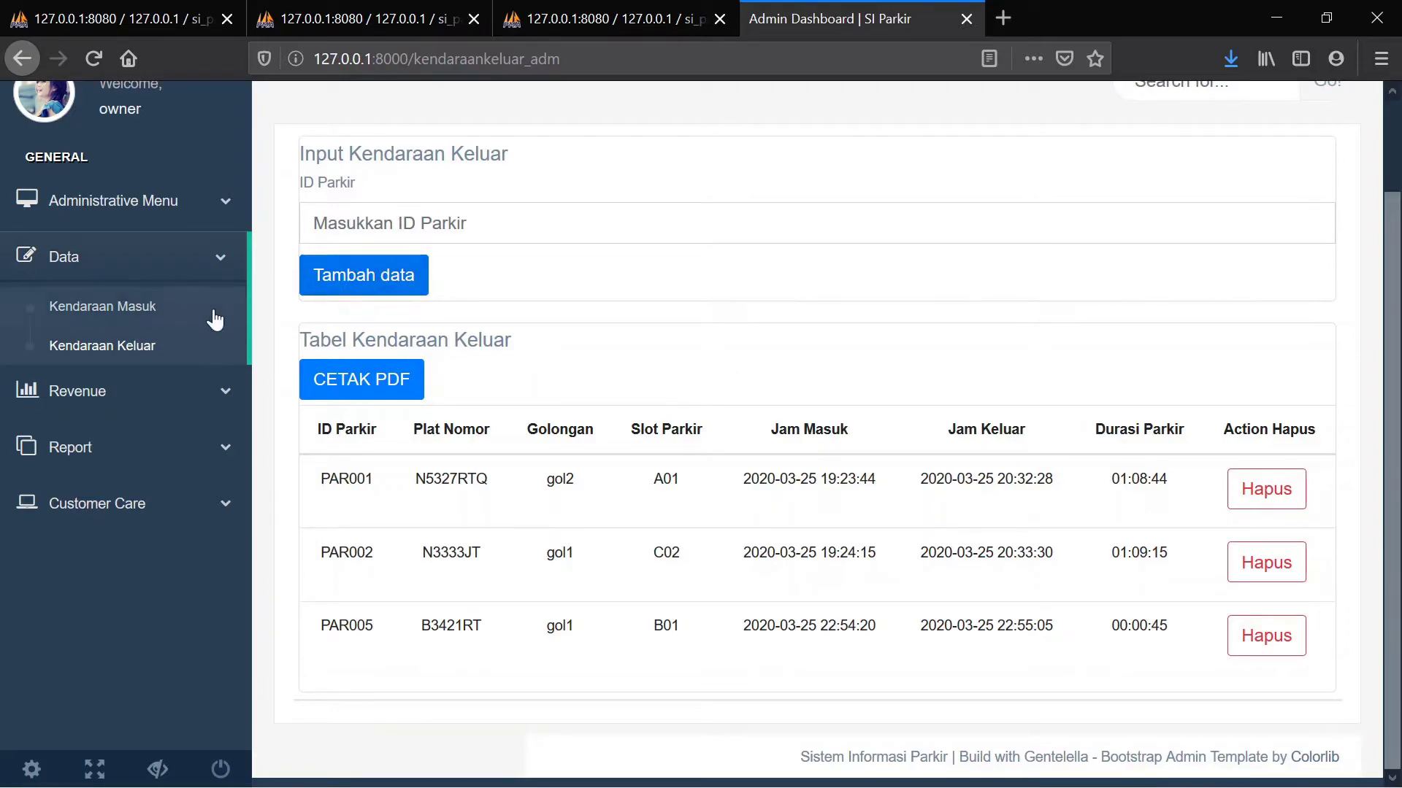
pyautogui.click(143, 311)
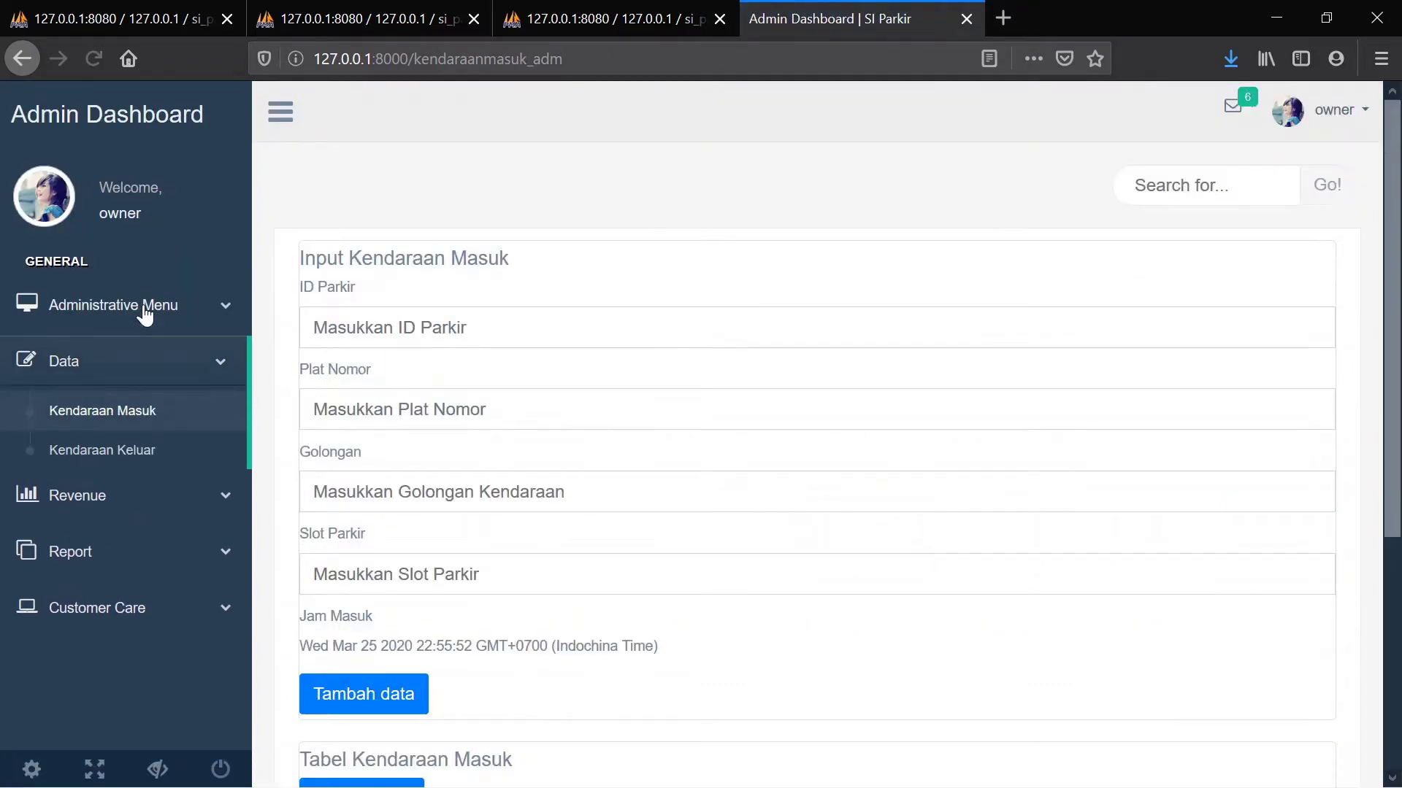
pyautogui.scroll(-5, 564, 306)
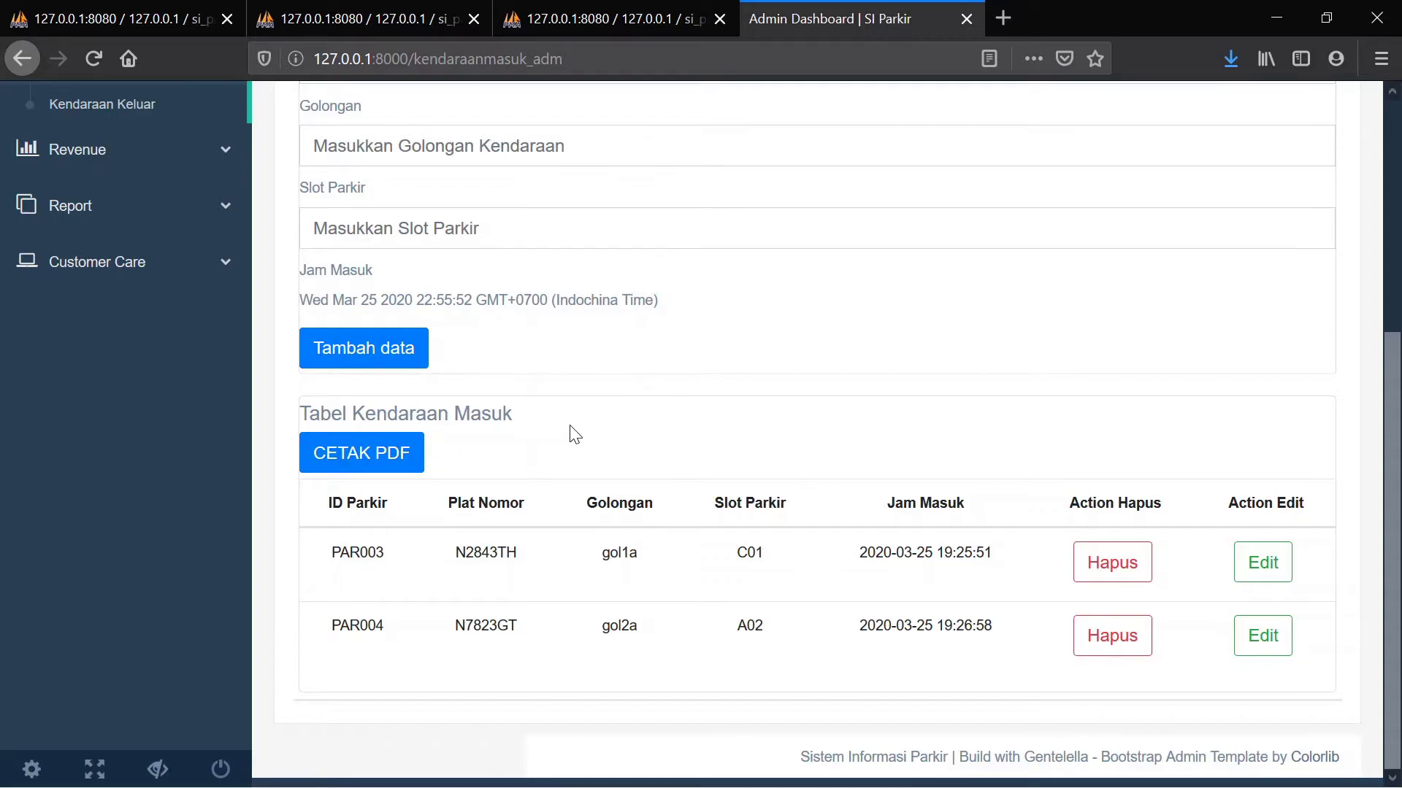
pyautogui.scroll(5, 575, 434)
pyautogui.click(151, 451)
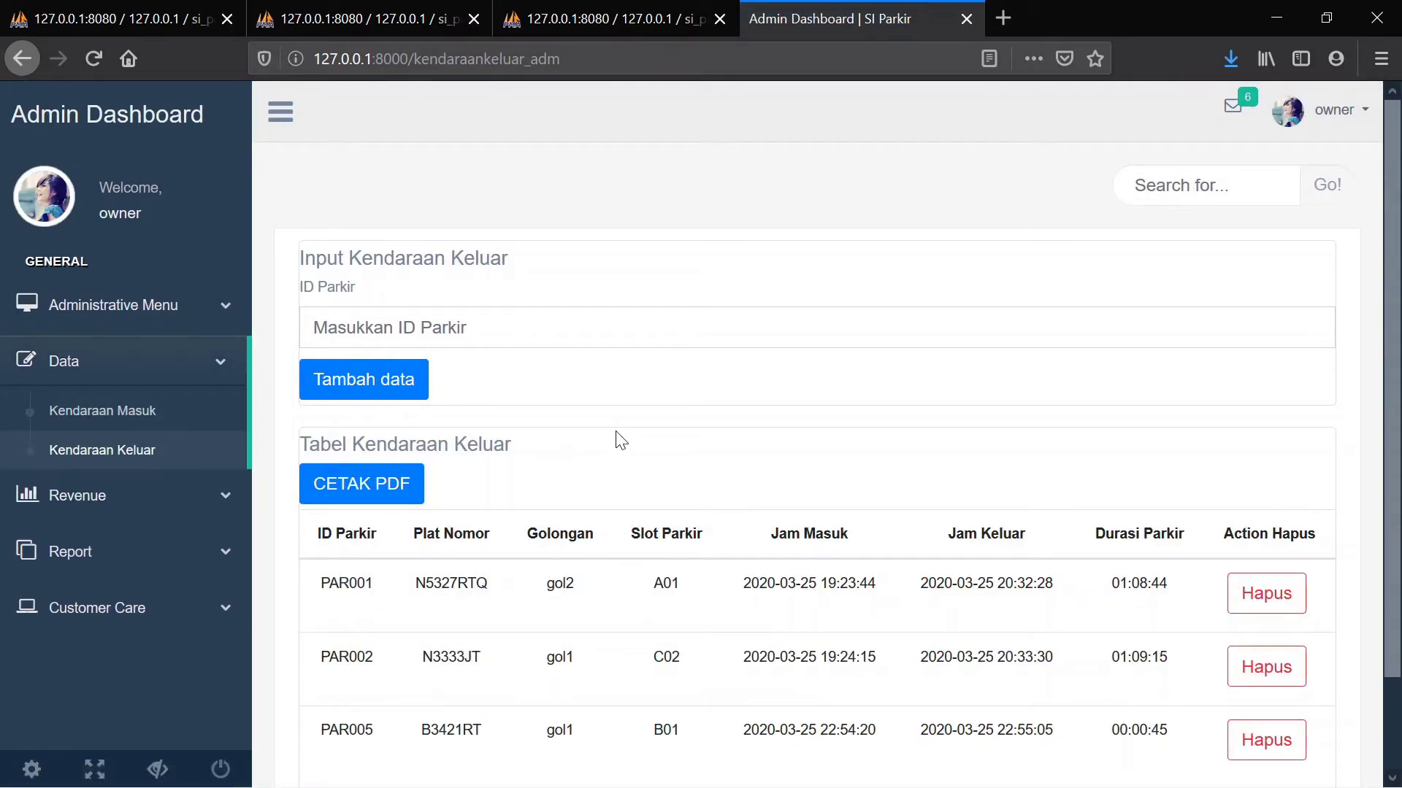
pyautogui.scroll(-3, 774, 438)
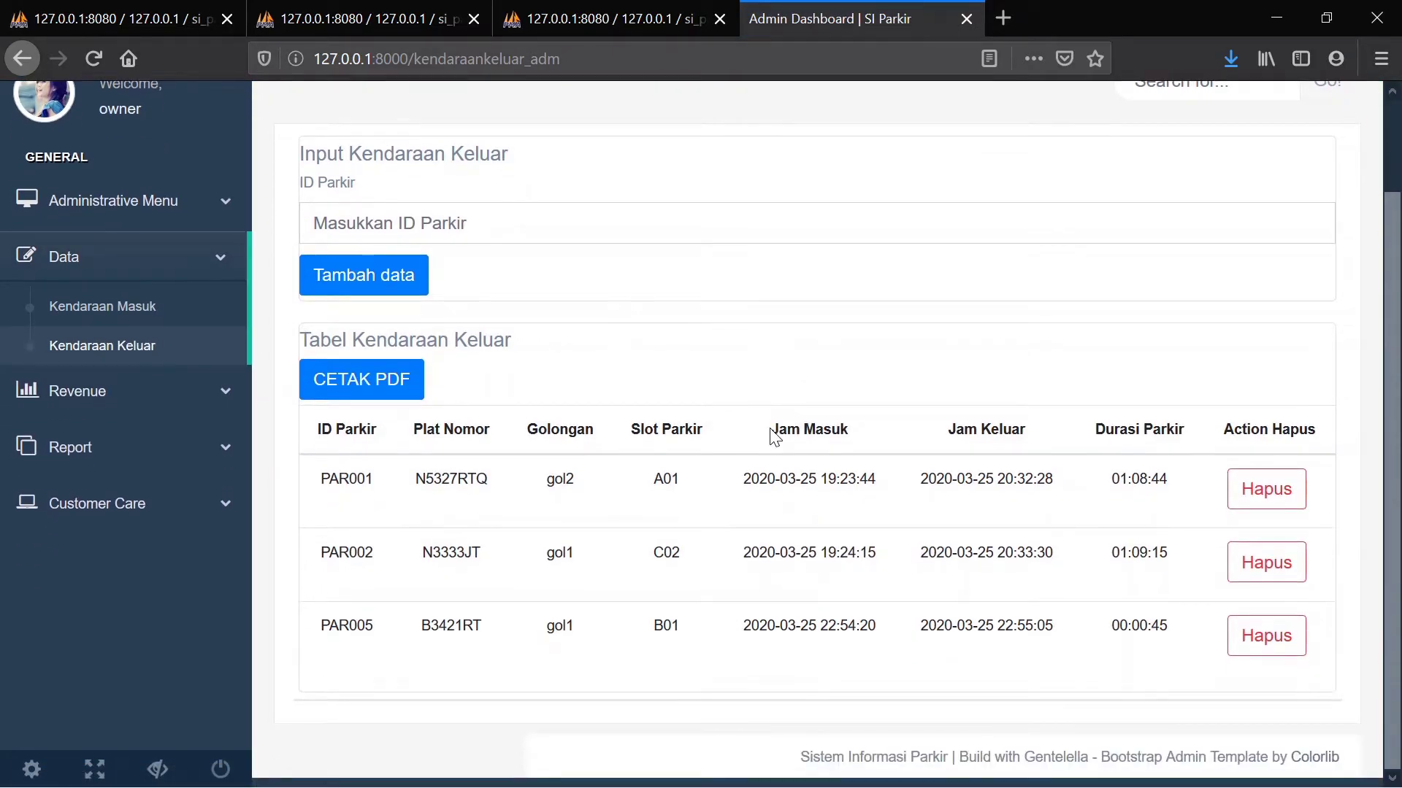
pyautogui.click(365, 386)
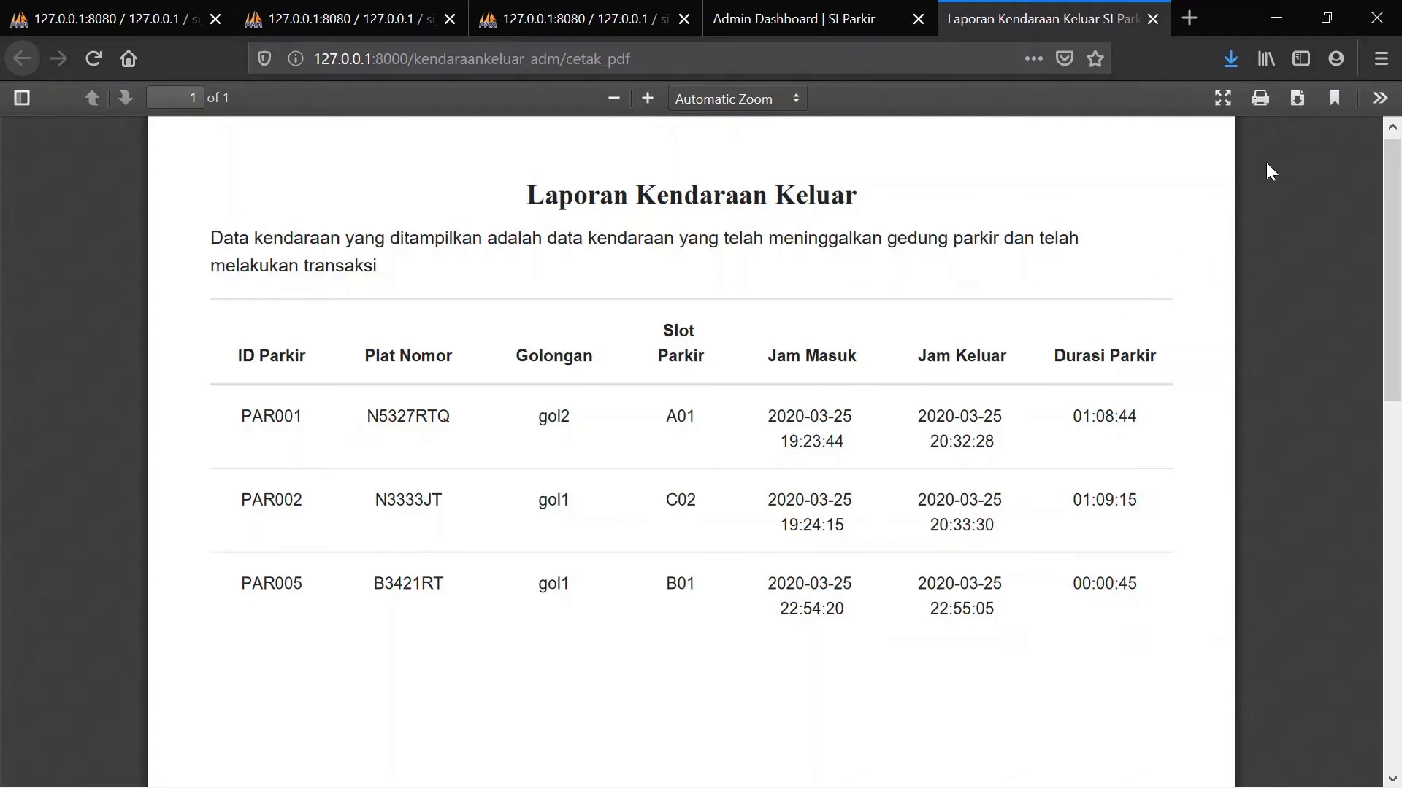
pyautogui.click(1298, 104)
pyautogui.click(1153, 19)
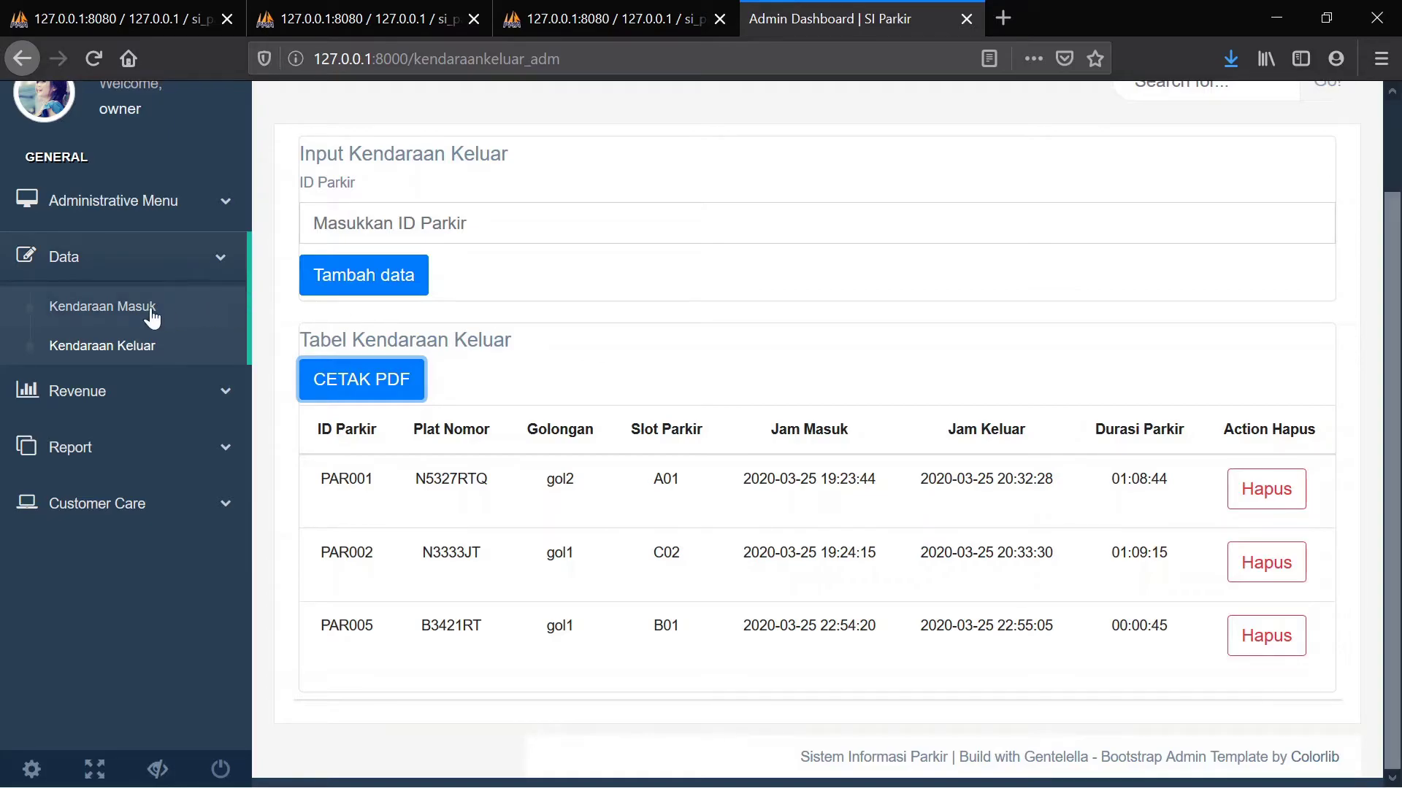
# Open Revenue > Transaksi to see fees for PAR001 (4000), PAR002 (2000) and PAR005 (2000)
pyautogui.click(146, 392)
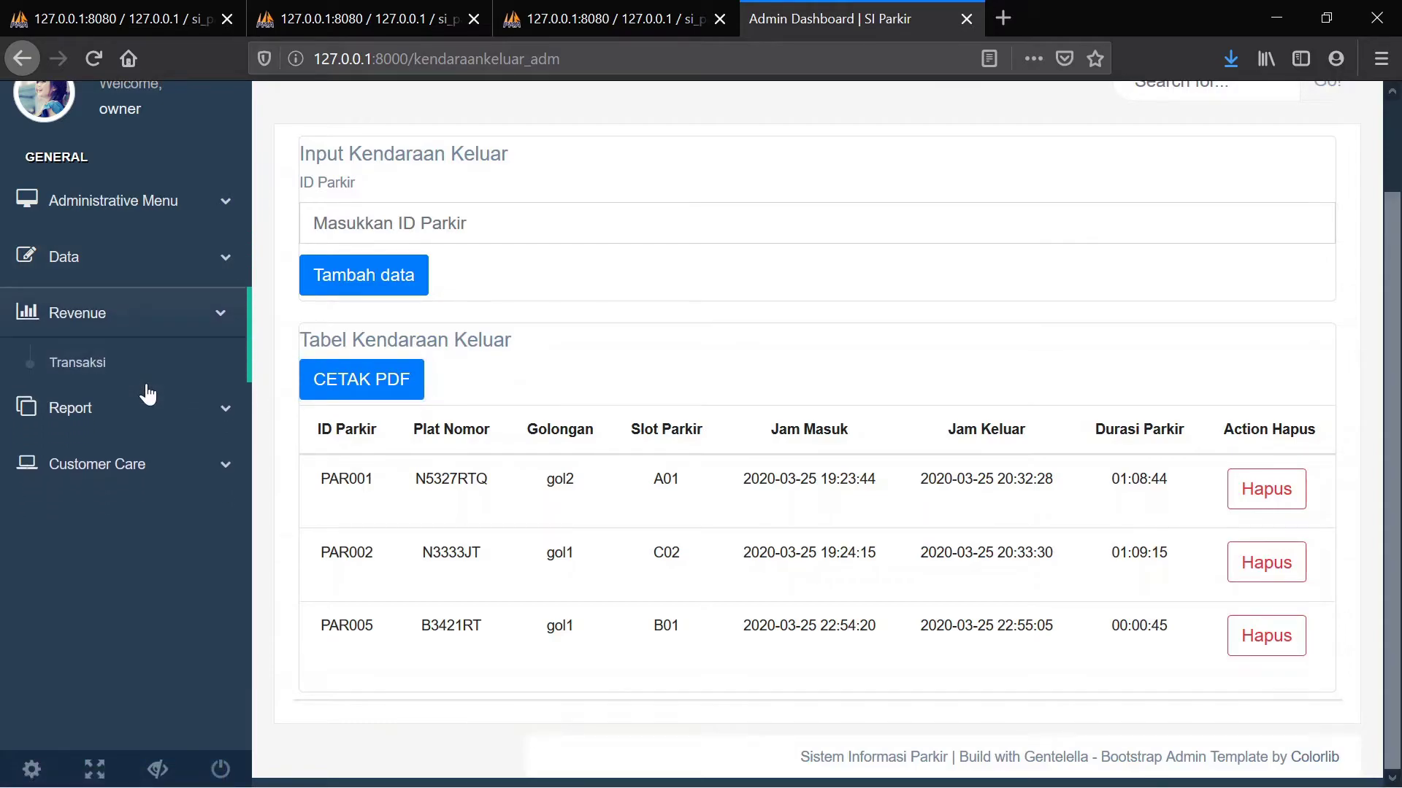
pyautogui.click(88, 365)
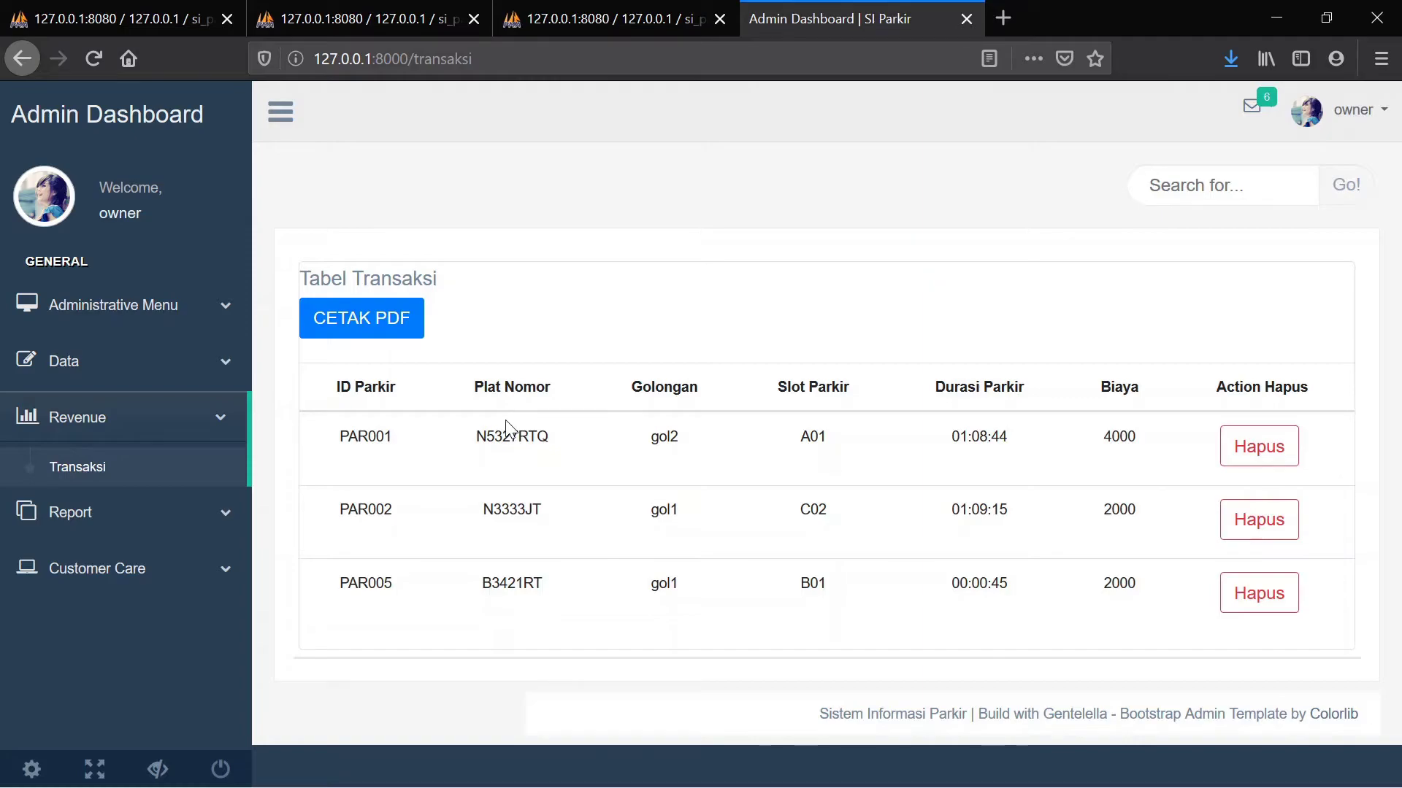
# Generate the Laporan Transaksi PDF, try downloading it, then close its tab
pyautogui.click(363, 329)
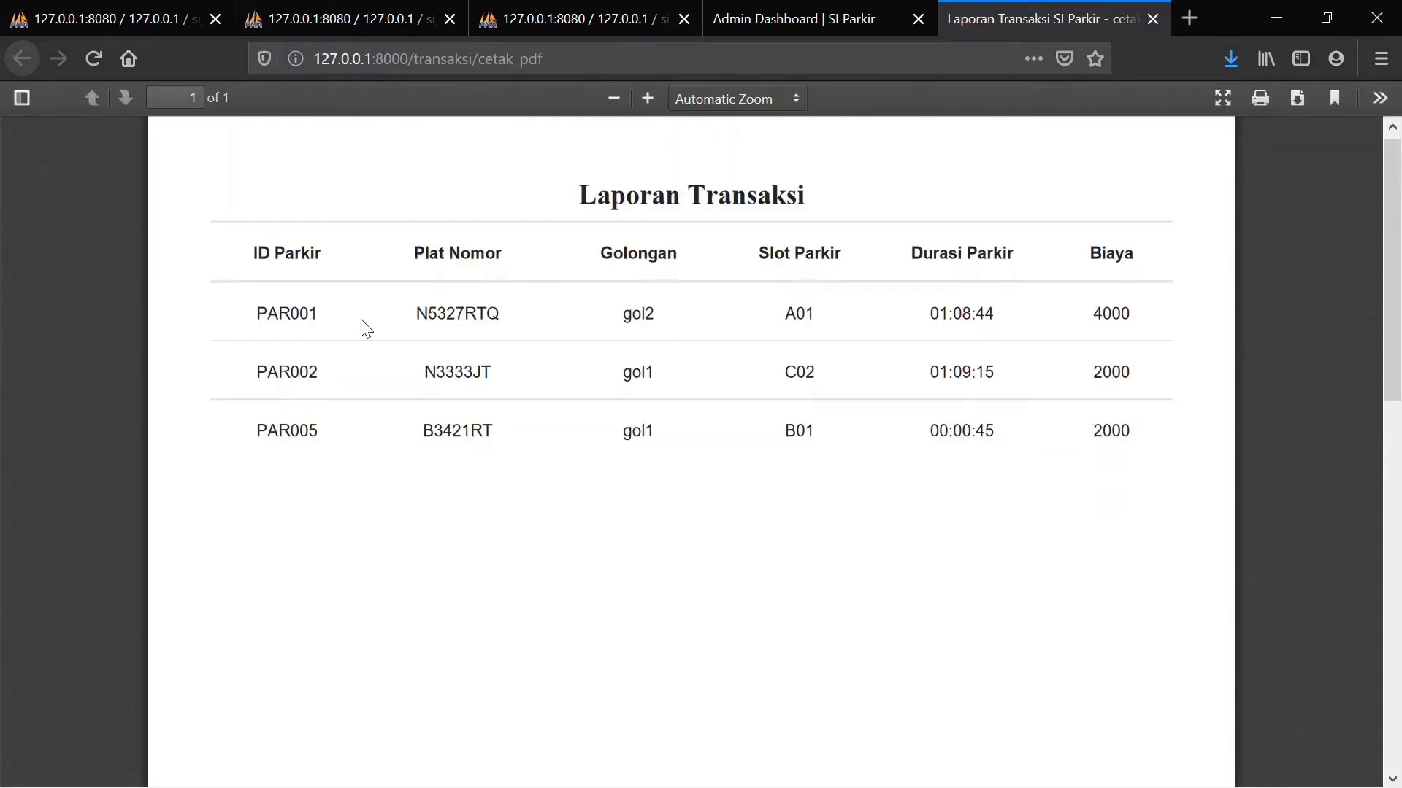
pyautogui.click(749, 7)
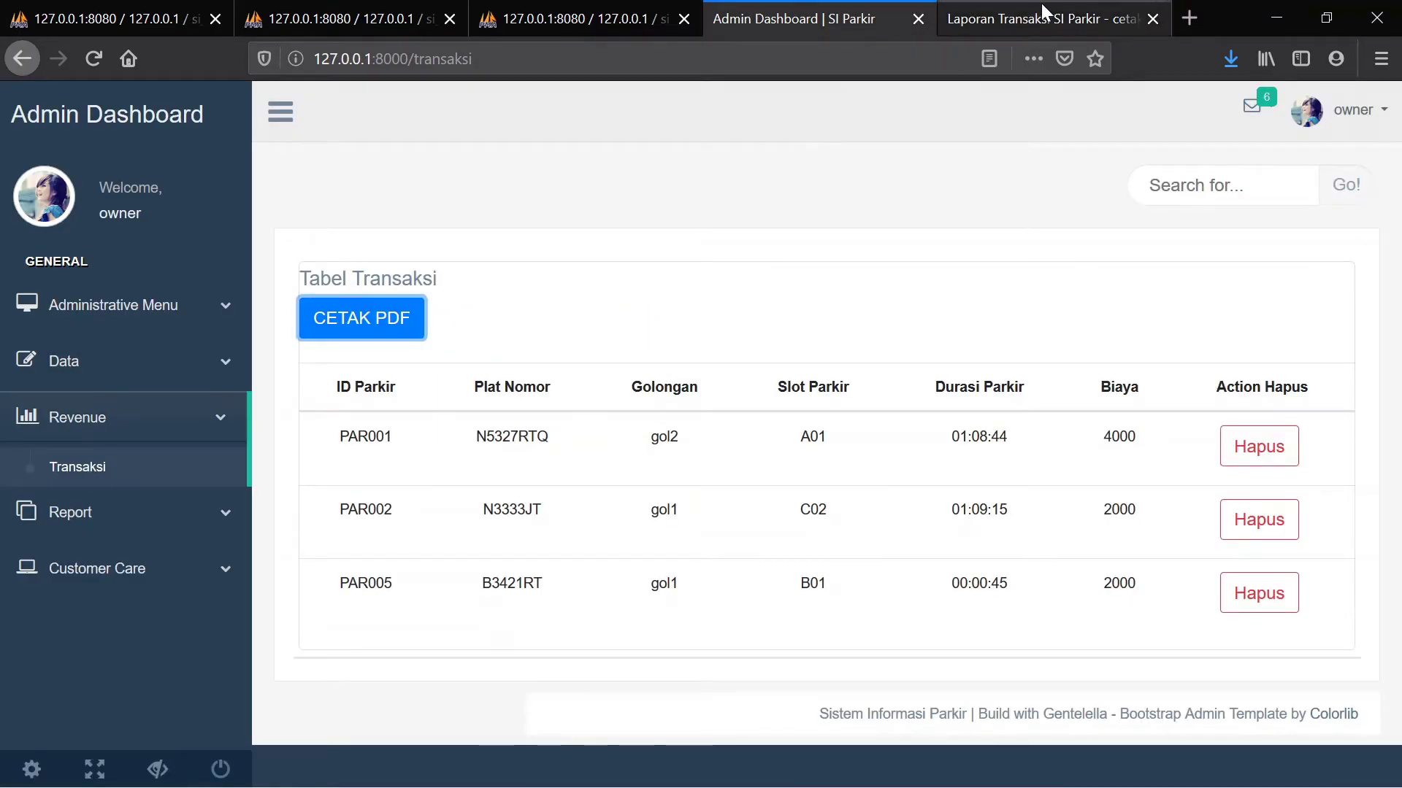
pyautogui.click(1042, 6)
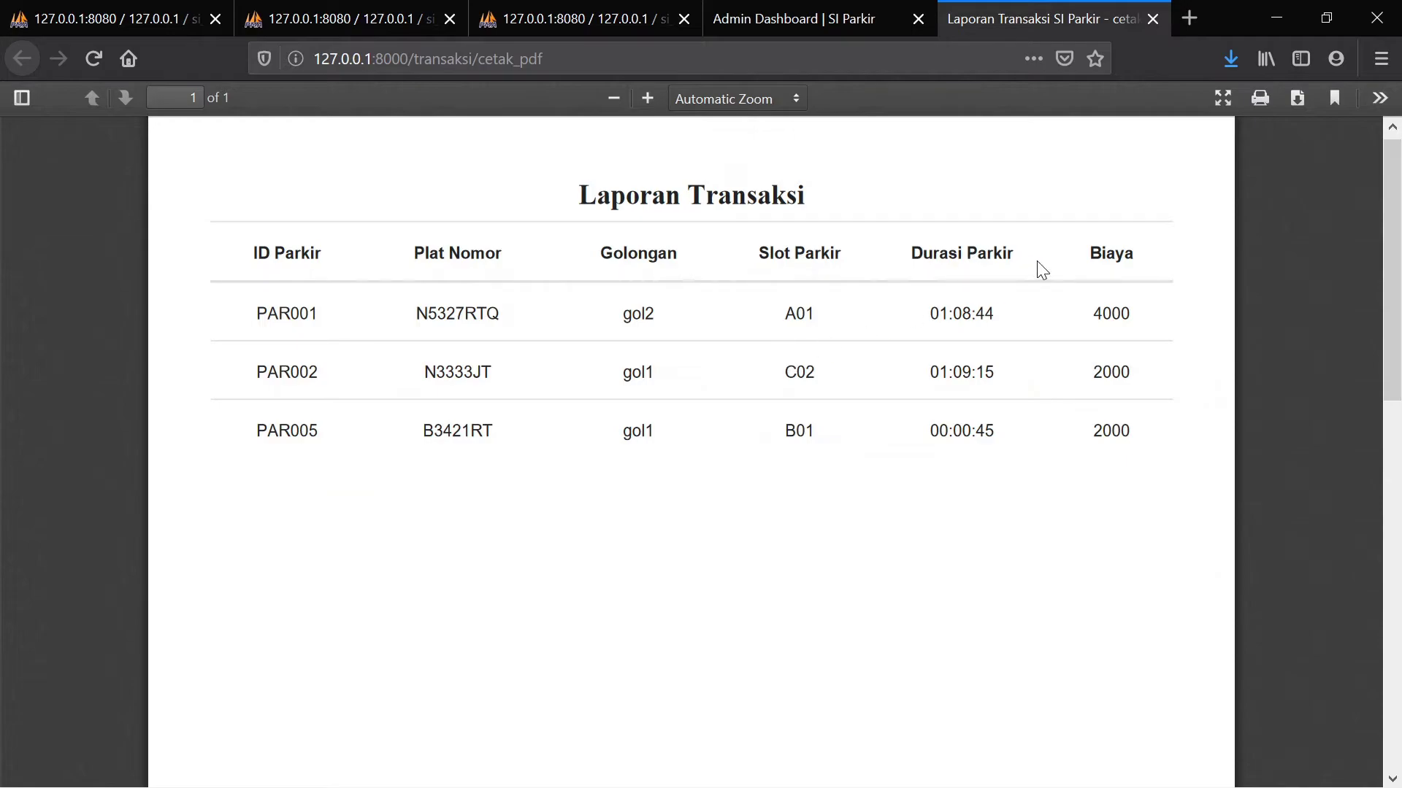
pyautogui.click(1298, 97)
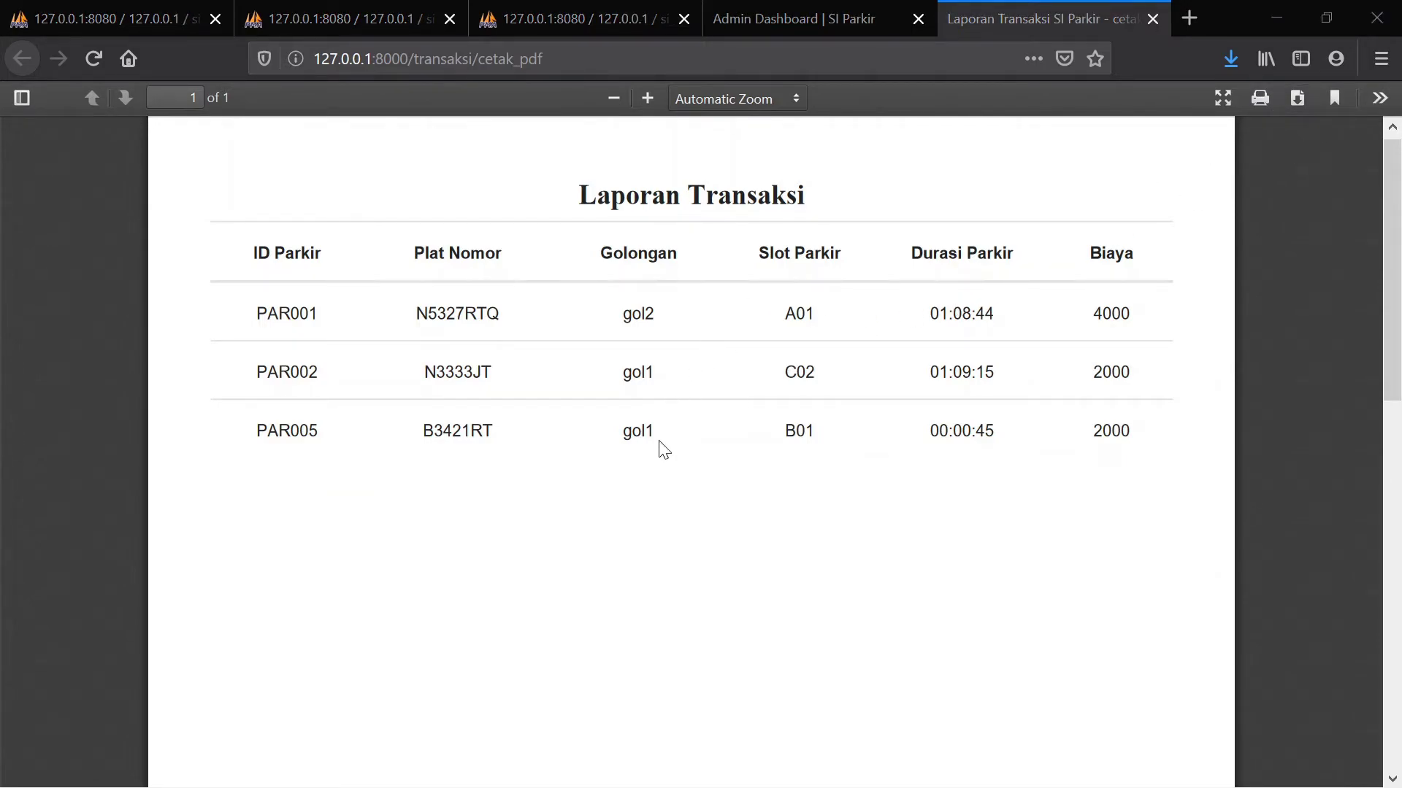
pyautogui.click(782, 519)
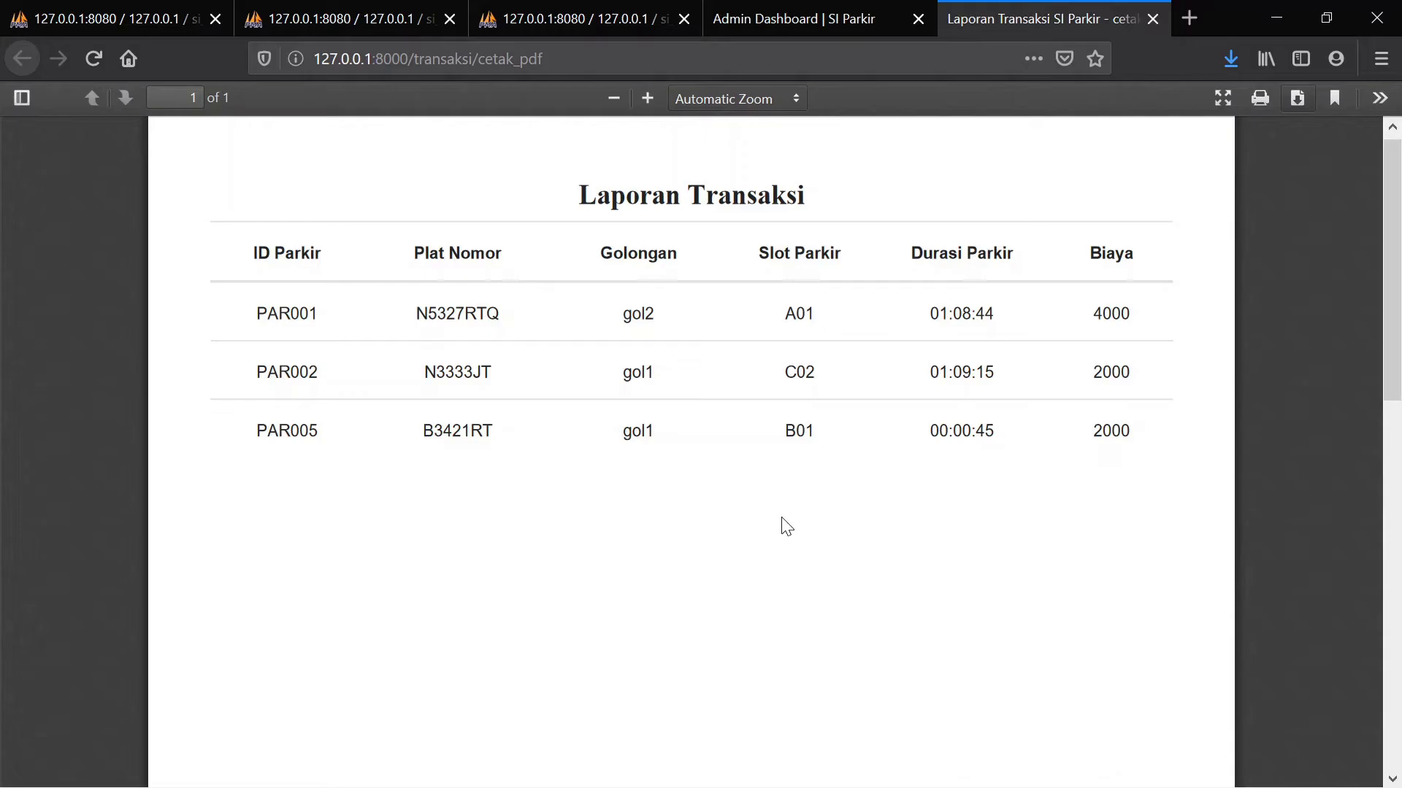
pyautogui.click(1153, 18)
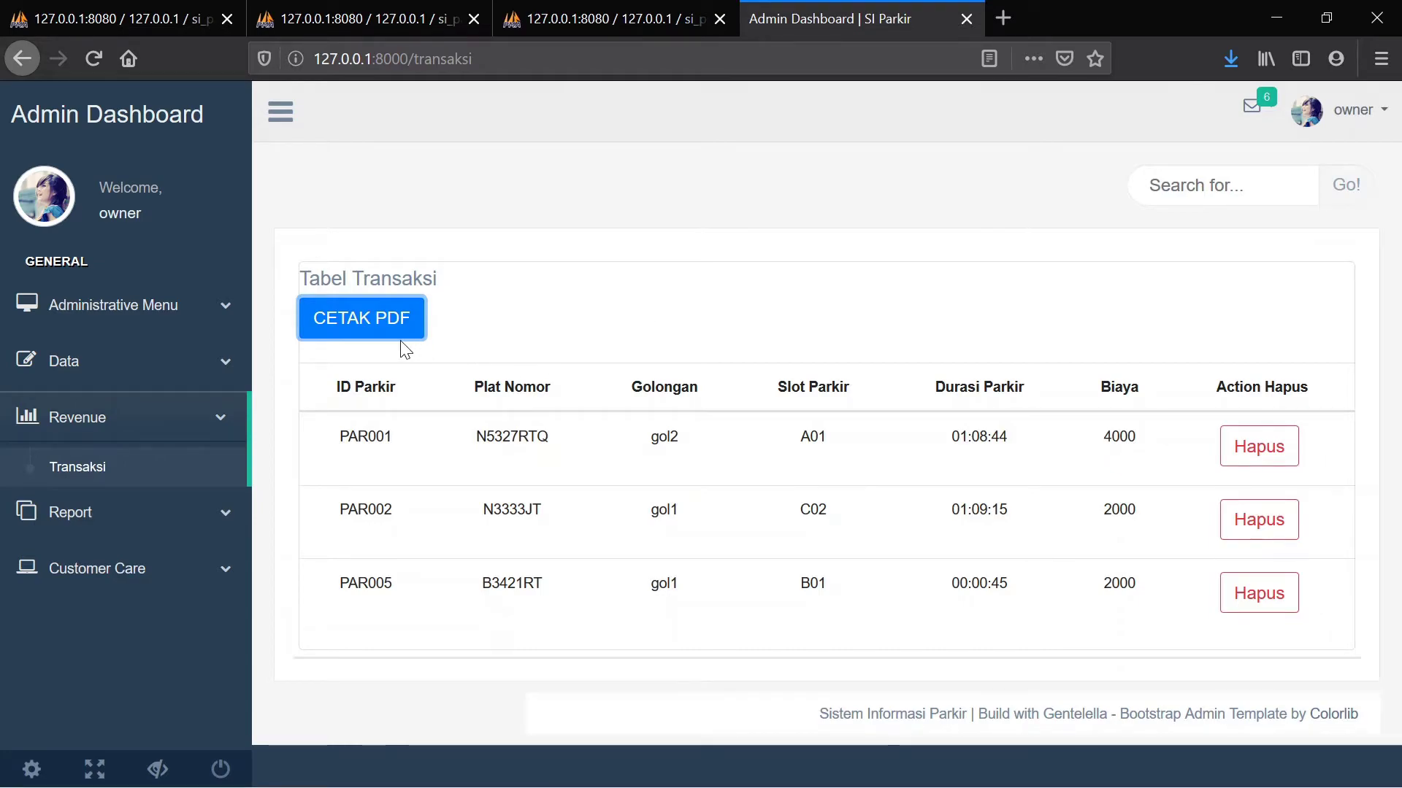
# Reopen the Laporan Transaksi PDF (PAR001, PAR002, PAR005), then go back to Tabel Transaksi
pyautogui.click(117, 521)
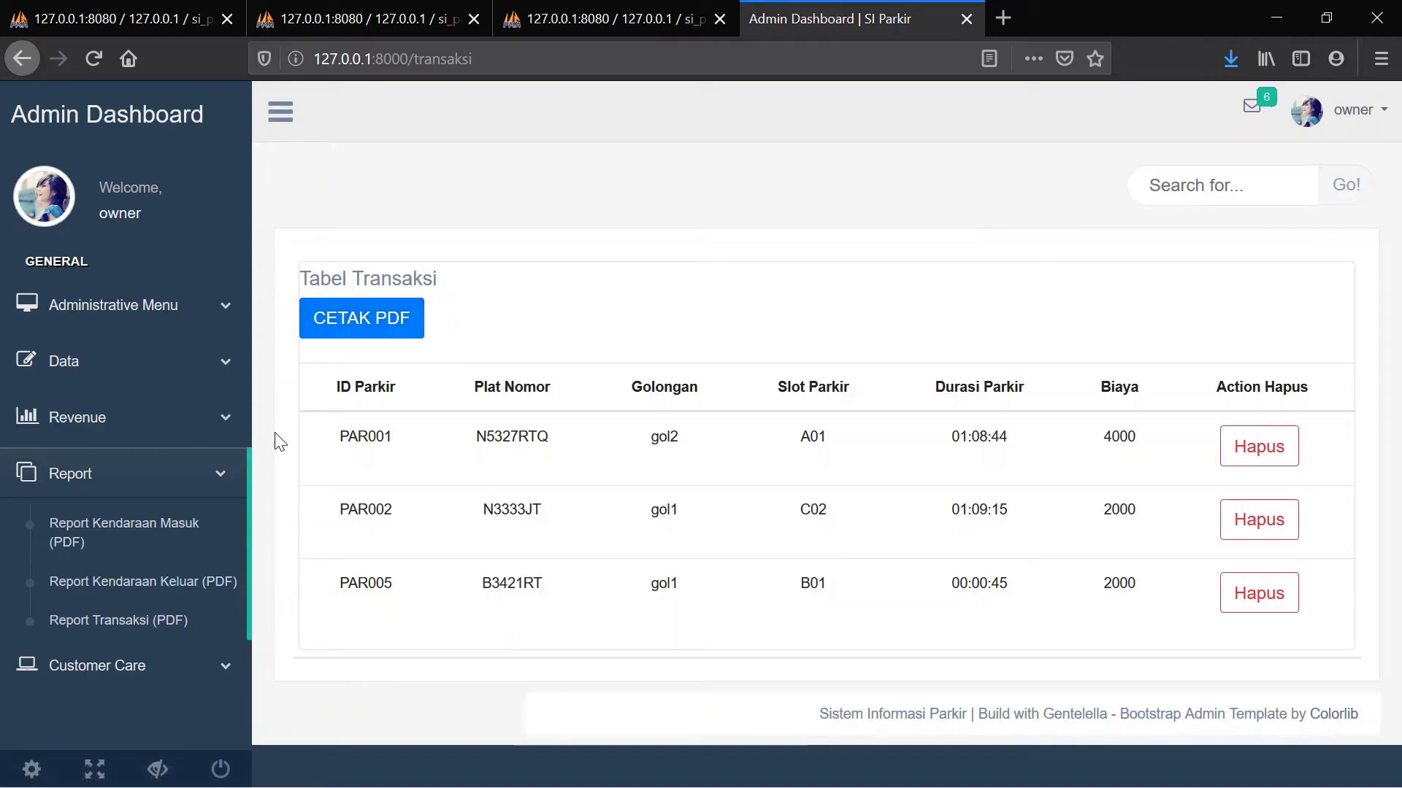
pyautogui.click(132, 625)
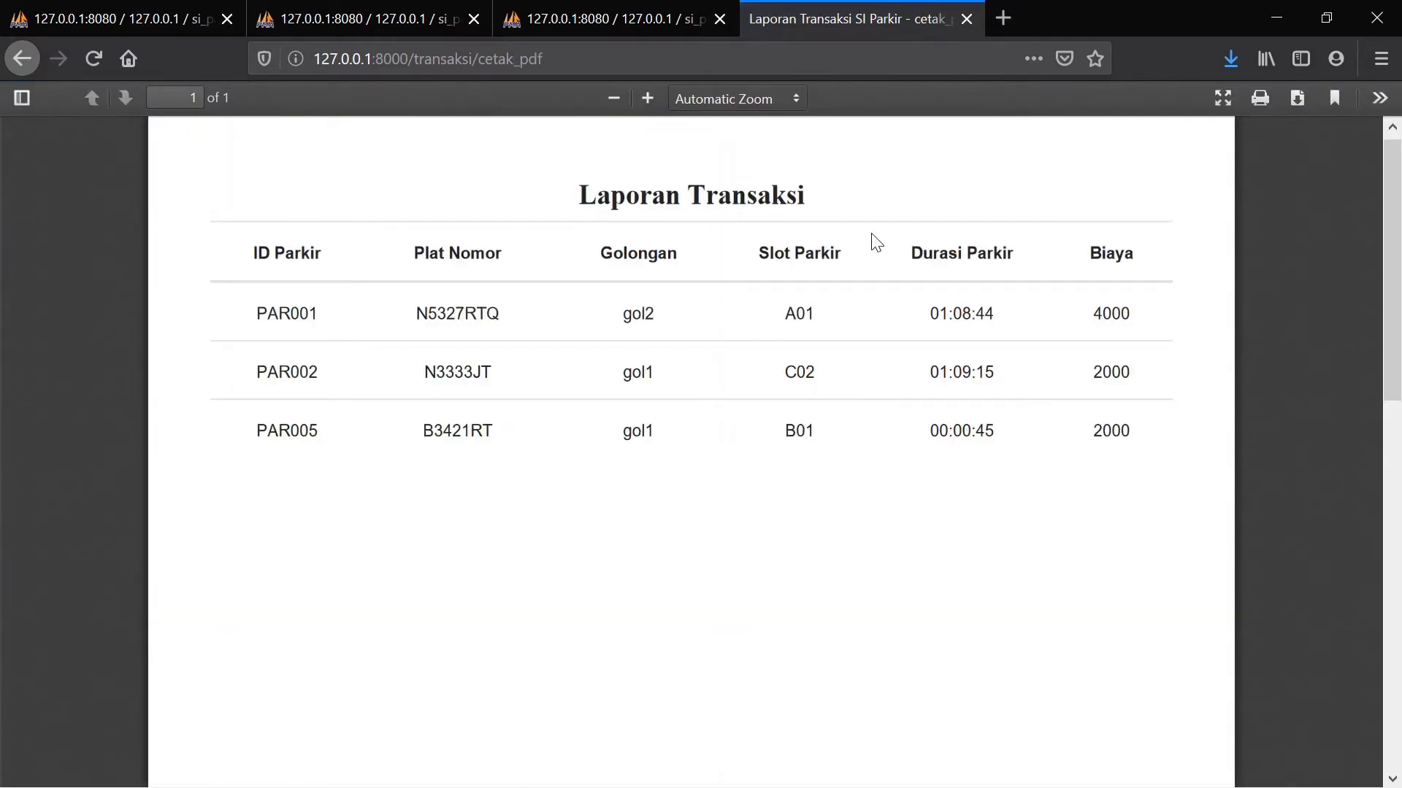
pyautogui.click(22, 60)
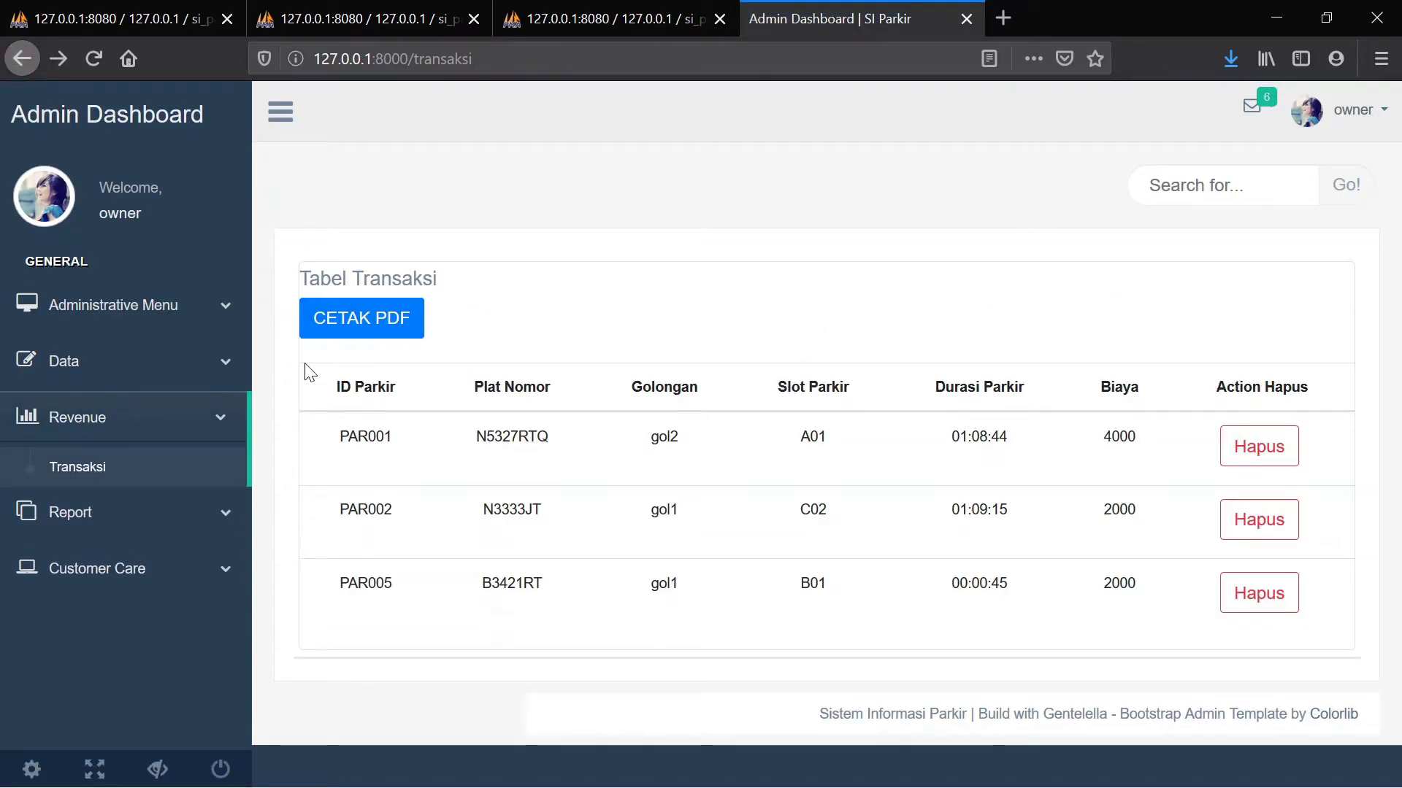
# Go to the Customer Care Keluhan page with its empty Input Keluhan form
pyautogui.click(110, 522)
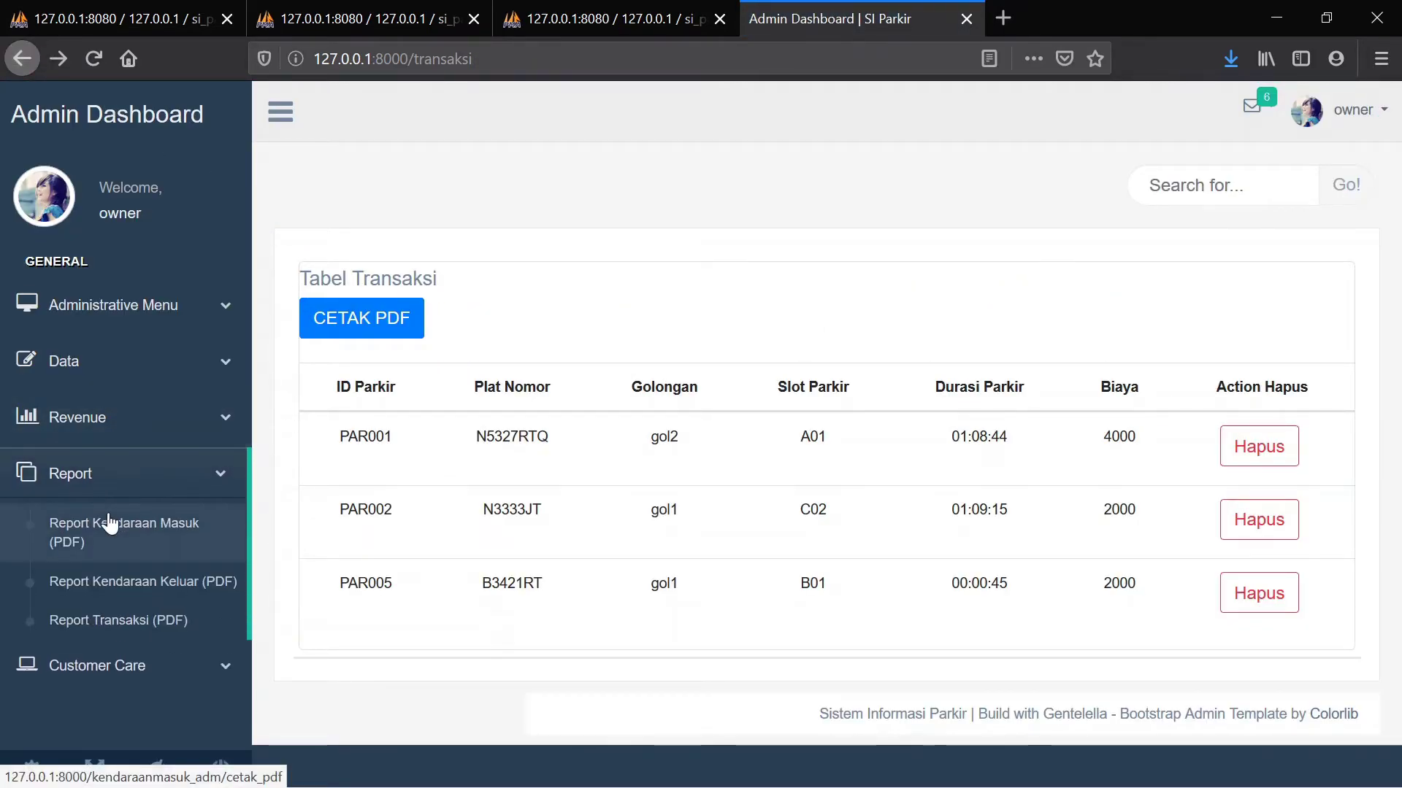
pyautogui.click(120, 664)
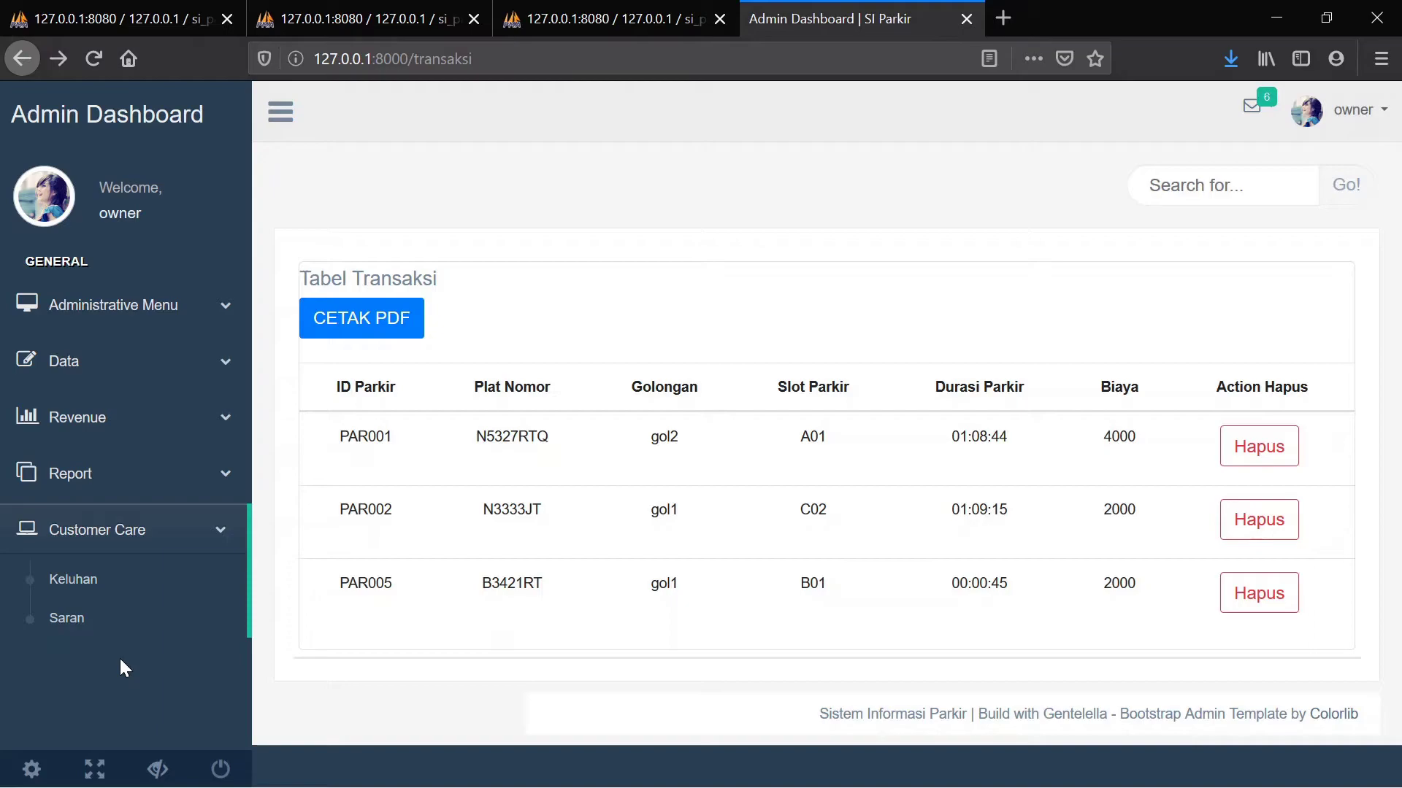
pyautogui.click(96, 582)
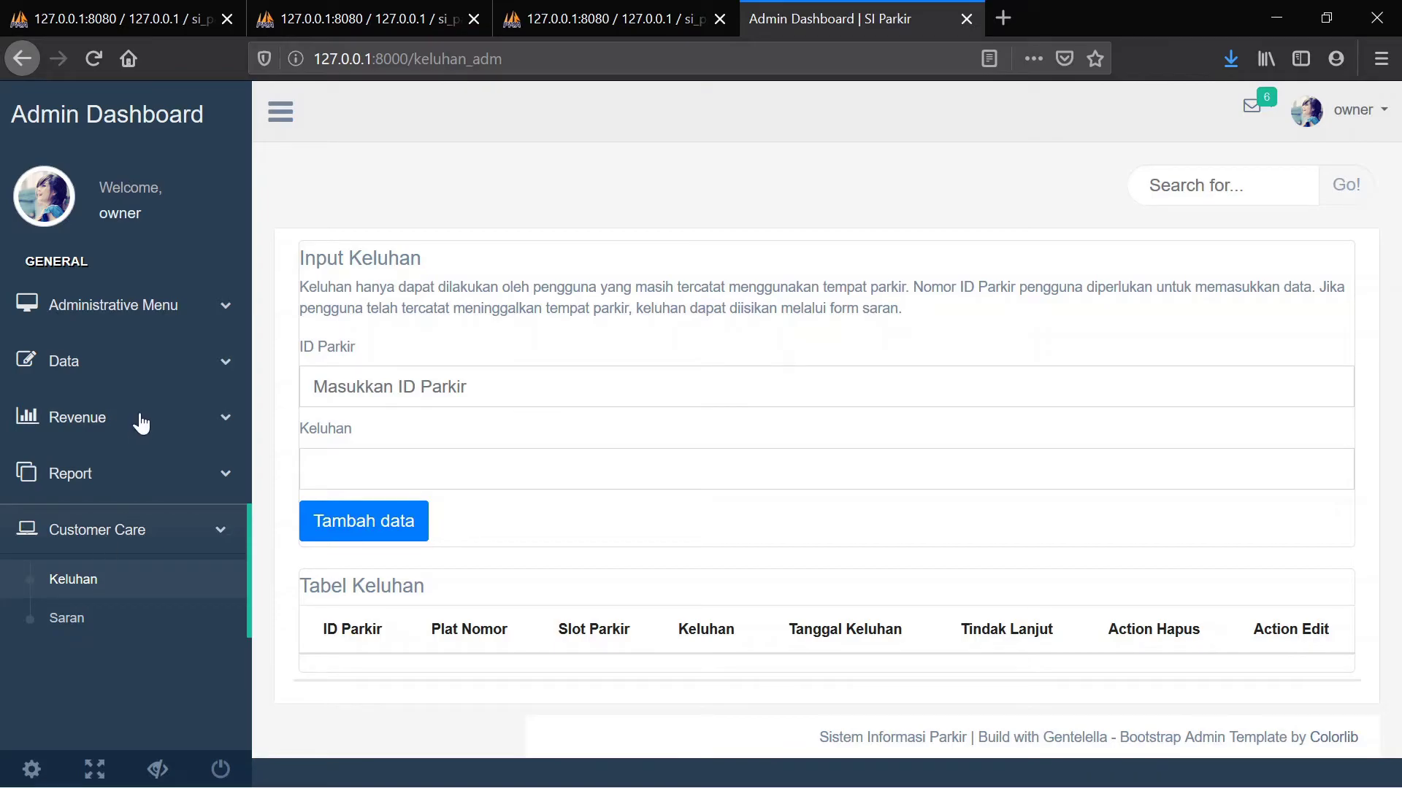
# Look up the parking IDs on the Data > Kendaraan Masuk page
pyautogui.click(127, 360)
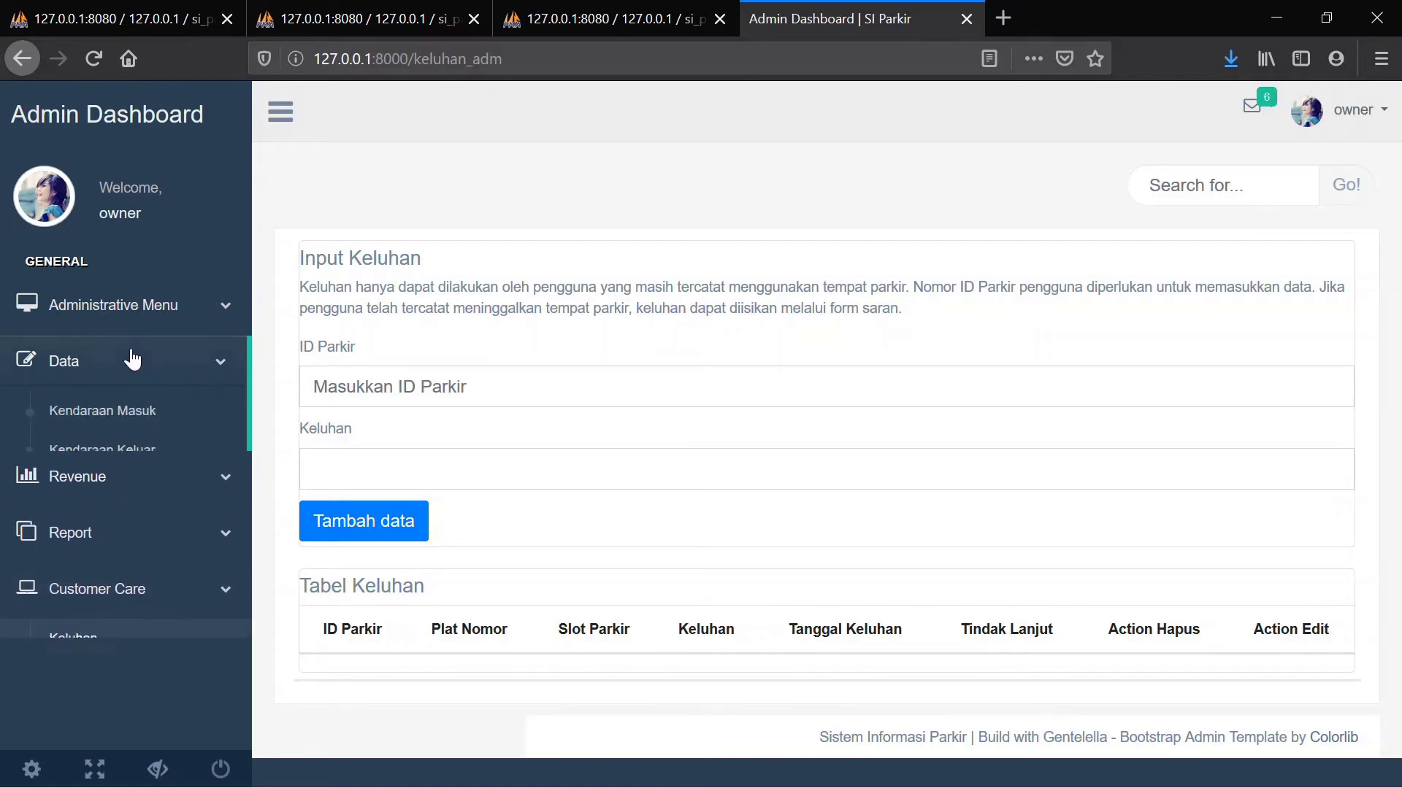
pyautogui.click(118, 410)
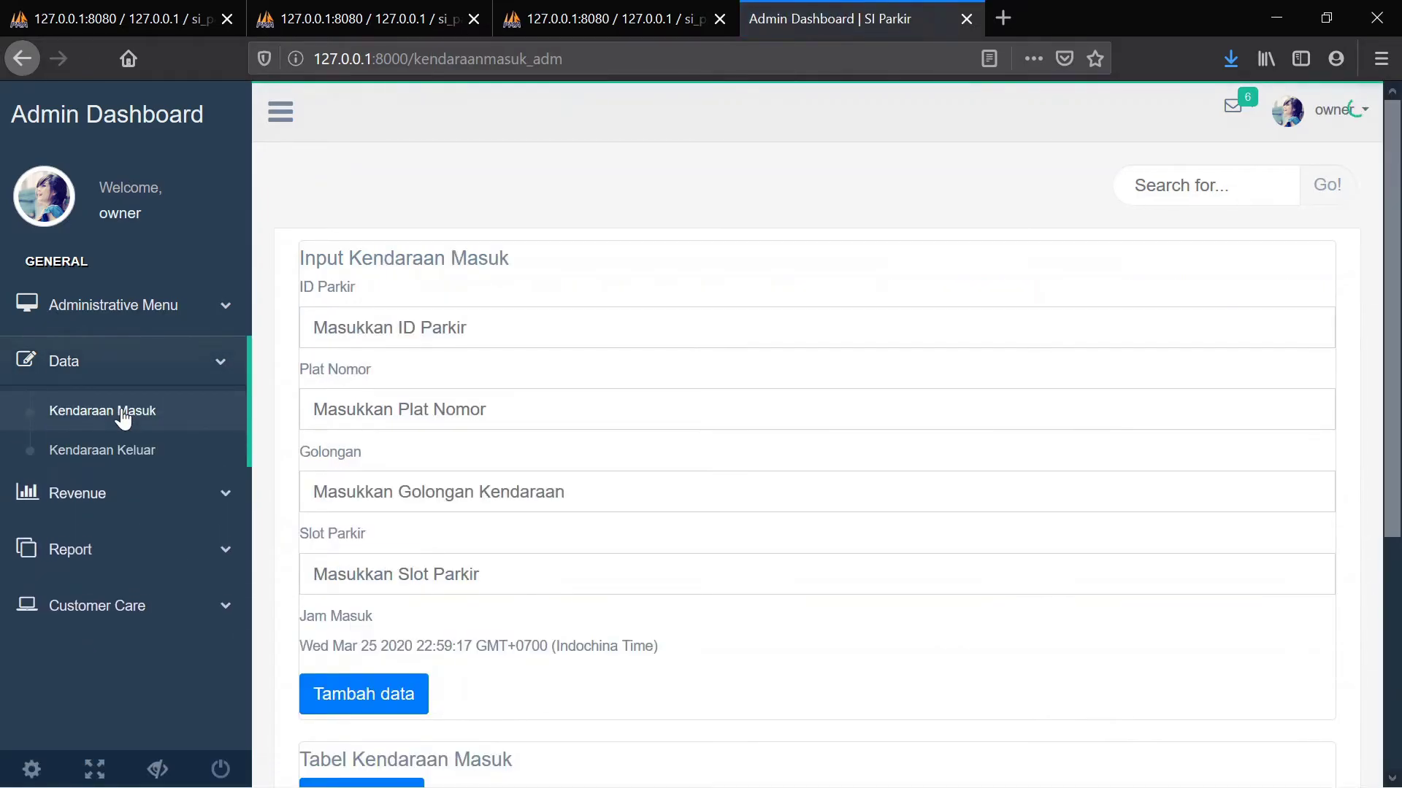
pyautogui.scroll(-5, 341, 415)
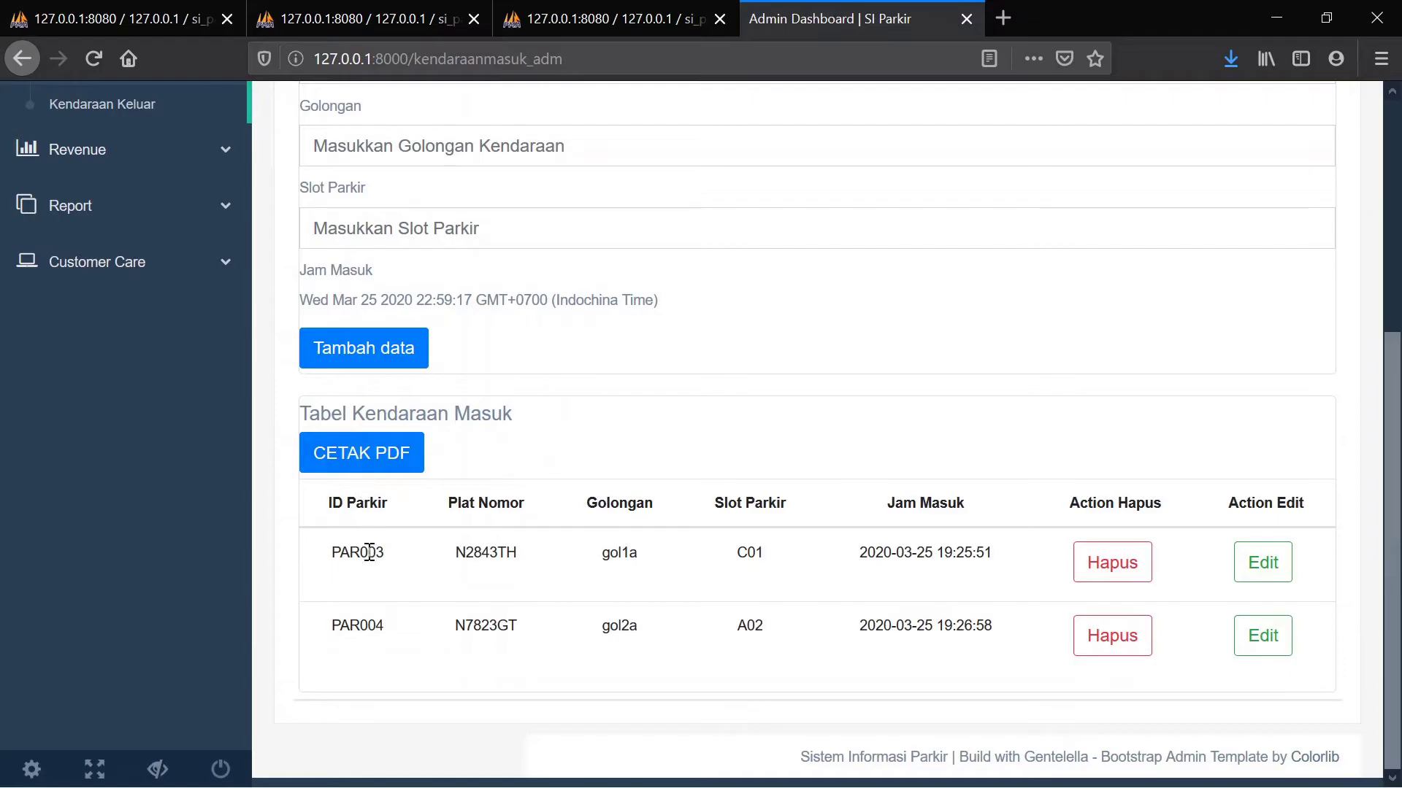
# Add a PAR003 complaint reading 'Terdapat tetesan air' on the Keluhan page
pyautogui.click(145, 272)
pyautogui.click(100, 247)
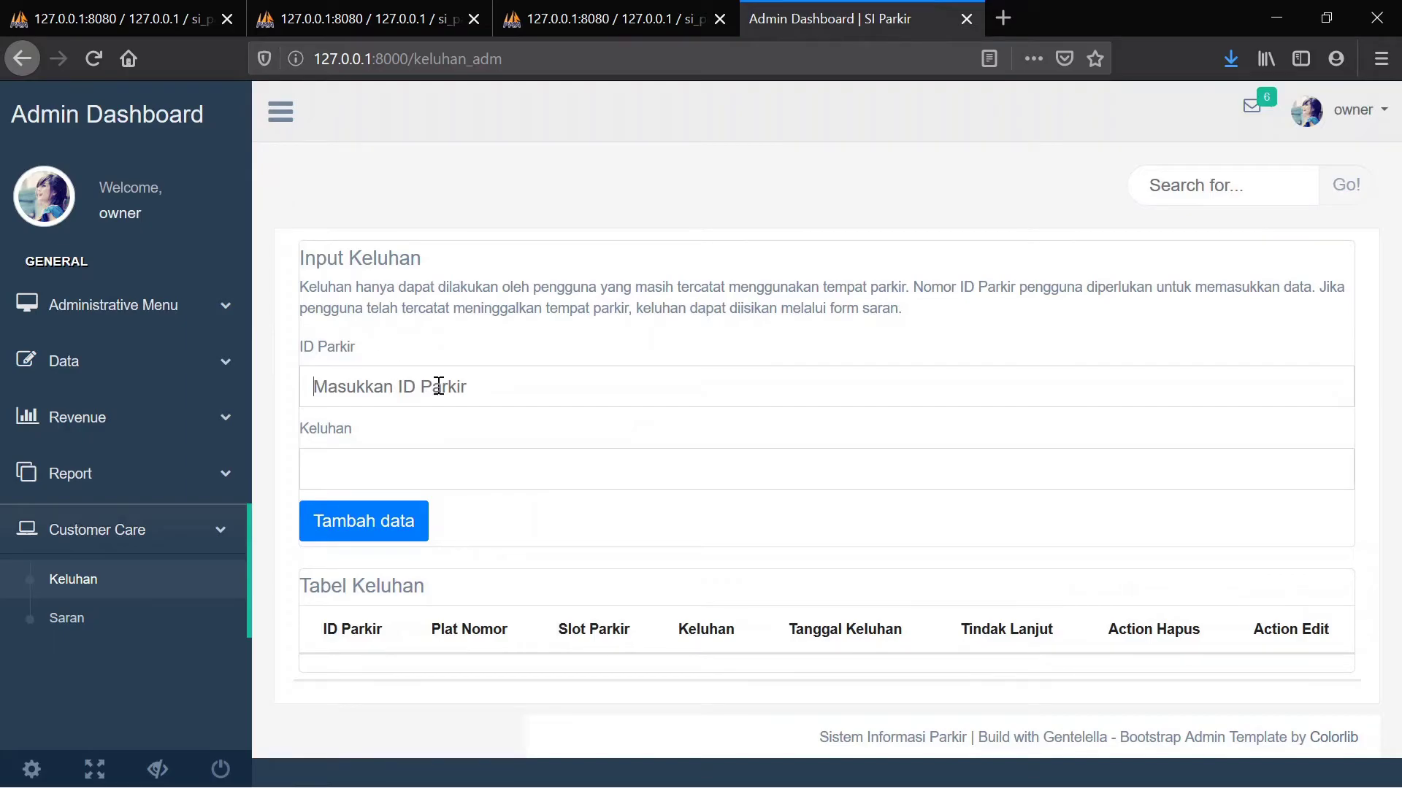
pyautogui.write('PAR003')
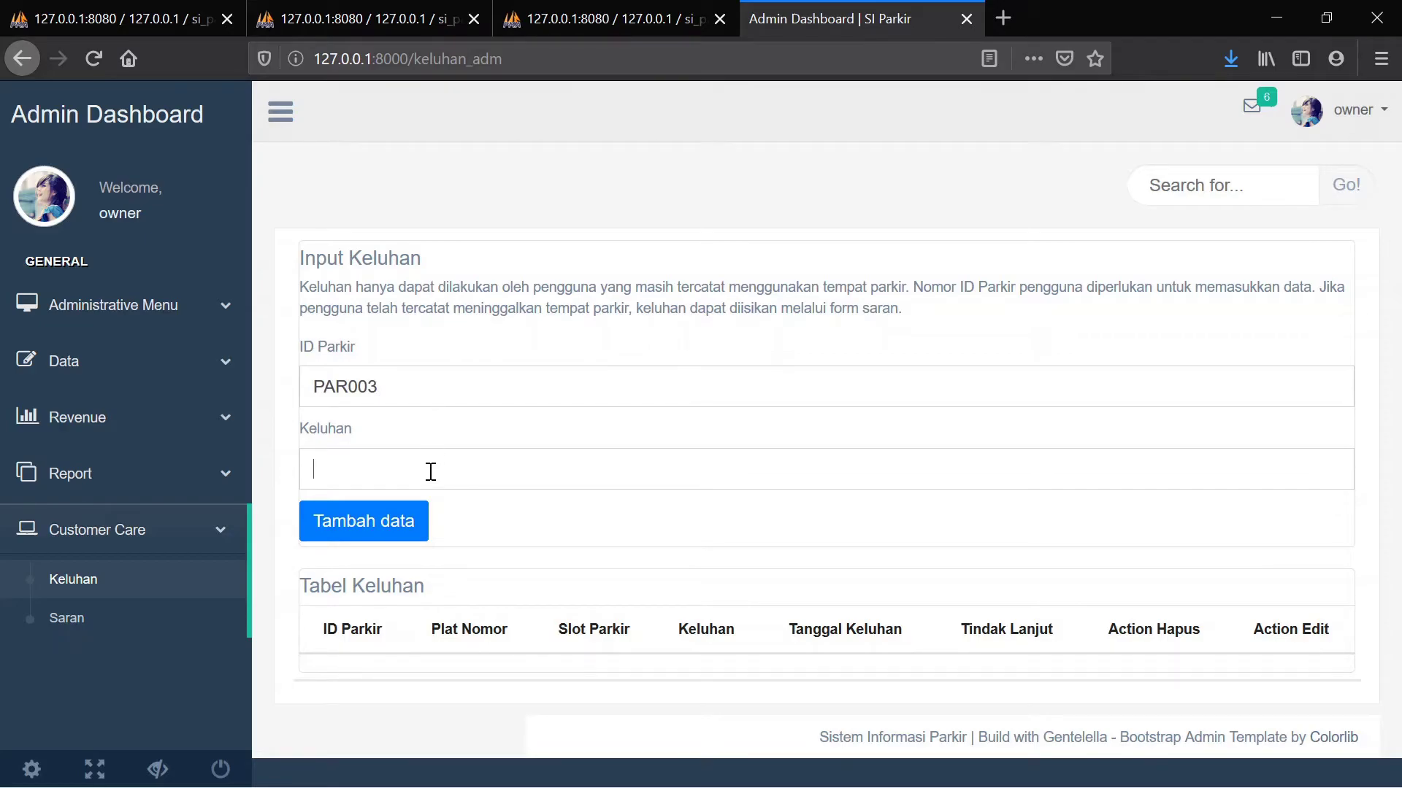
pyautogui.write('Terdapat tetesan air')
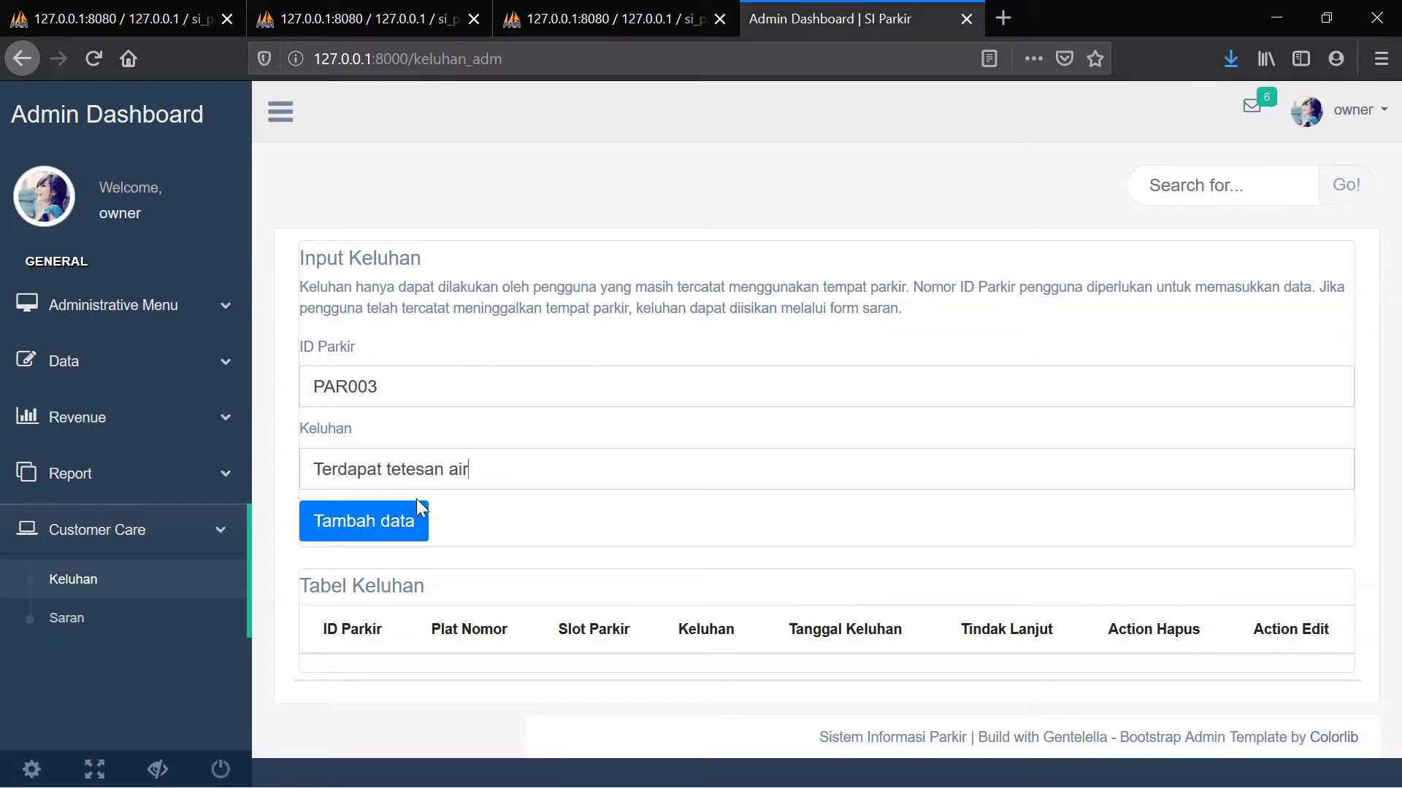
pyautogui.click(354, 530)
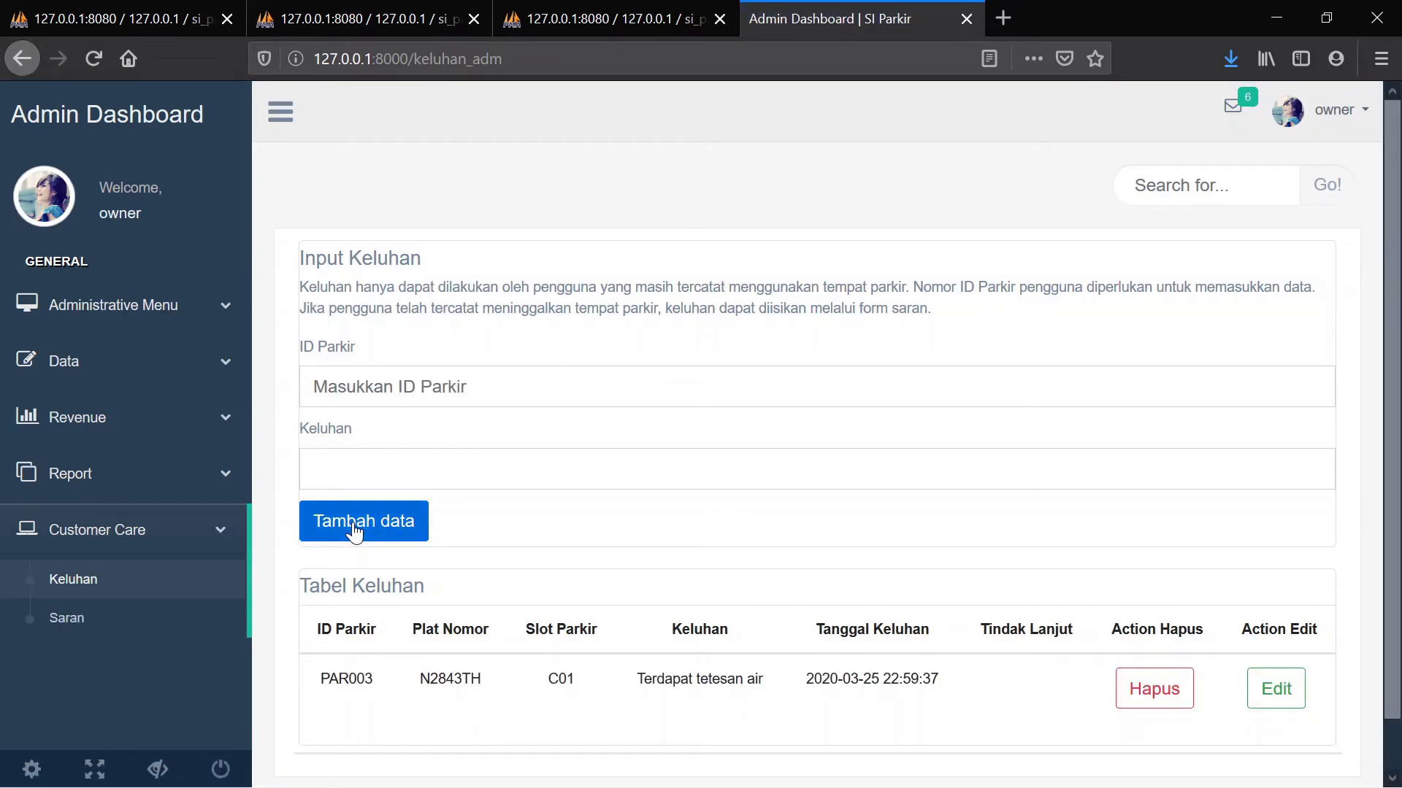
pyautogui.scroll(-2, 638, 352)
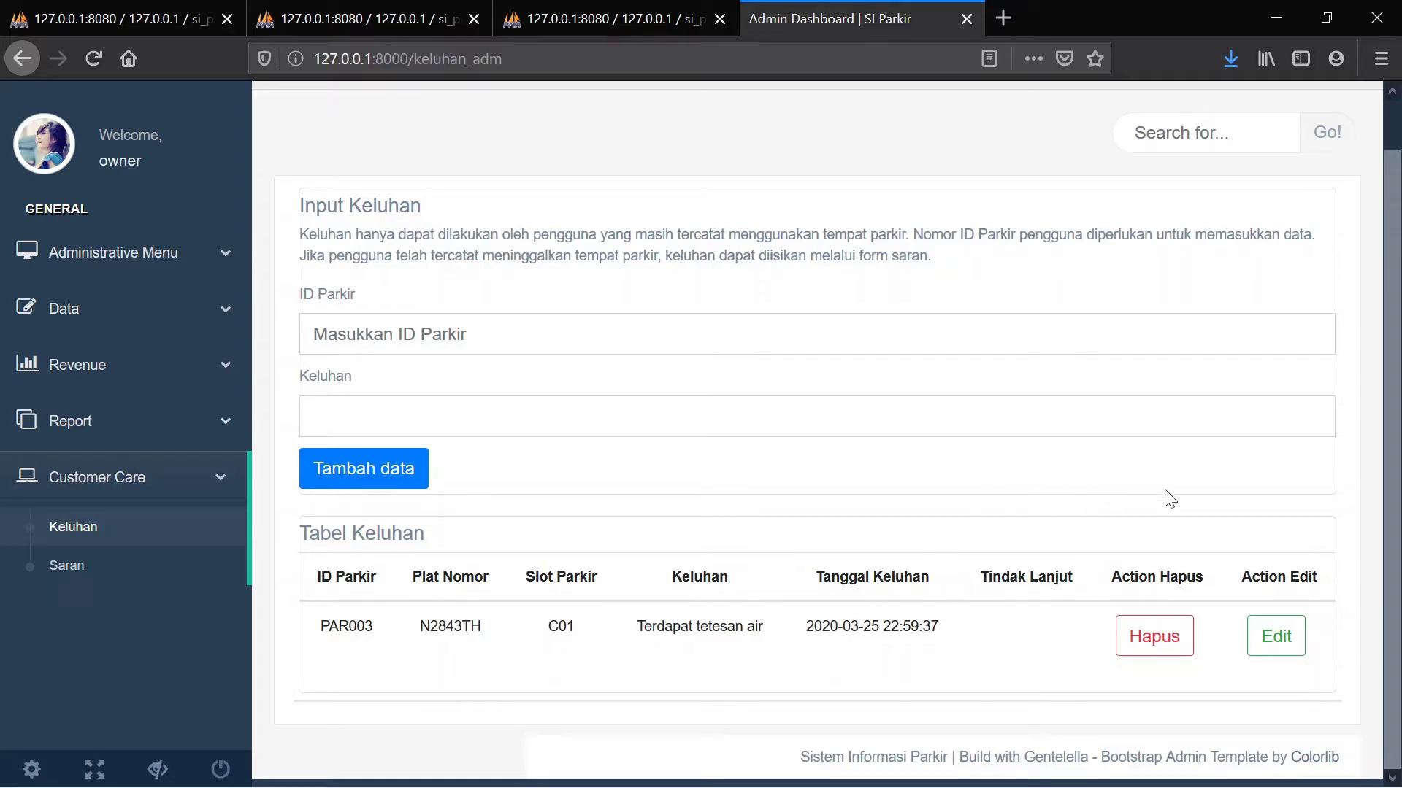
# Set the PAR003 complaint's Tindak Lanjut to 'Tim maintenance segera memeriksa kondisi slot parkir'
pyautogui.click(1265, 638)
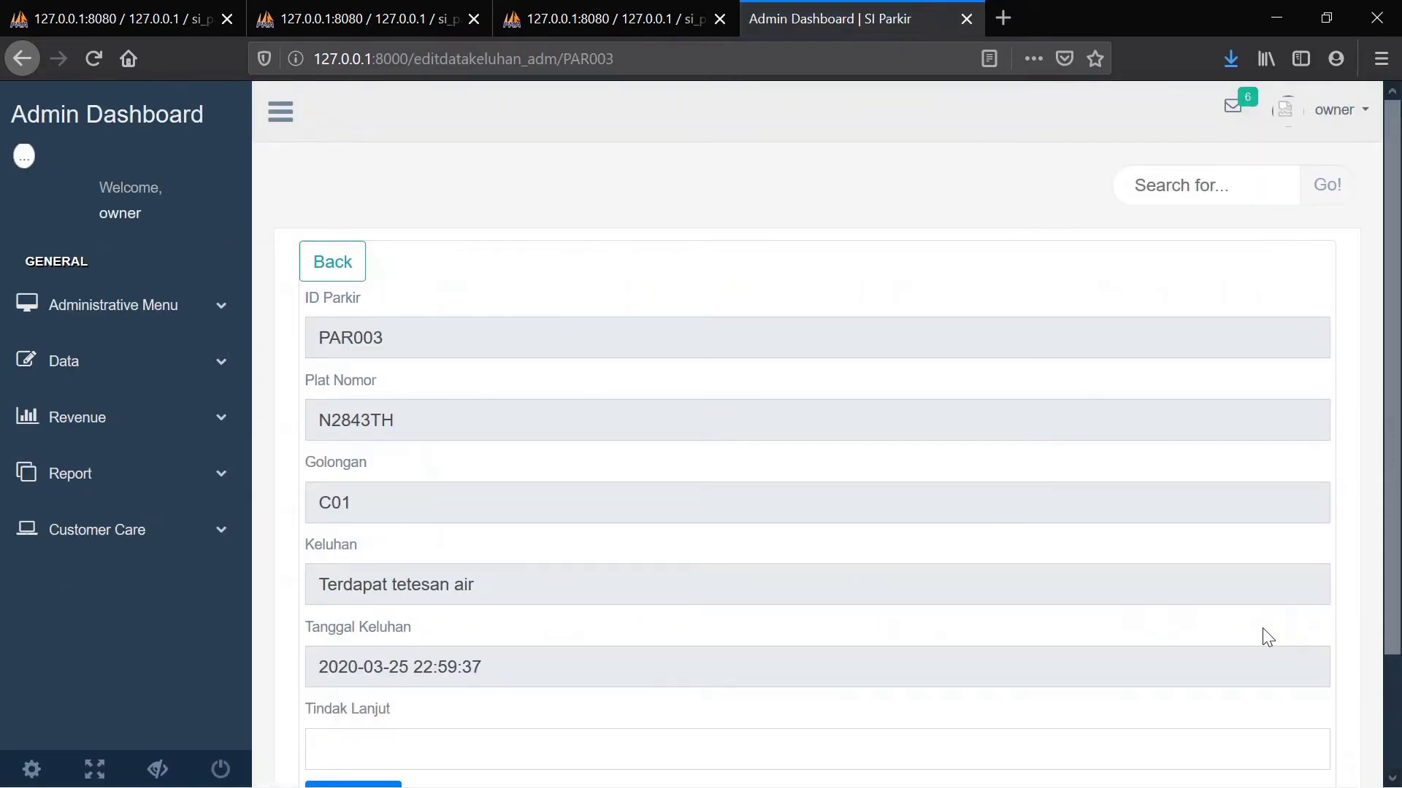
pyautogui.scroll(-3, 1262, 628)
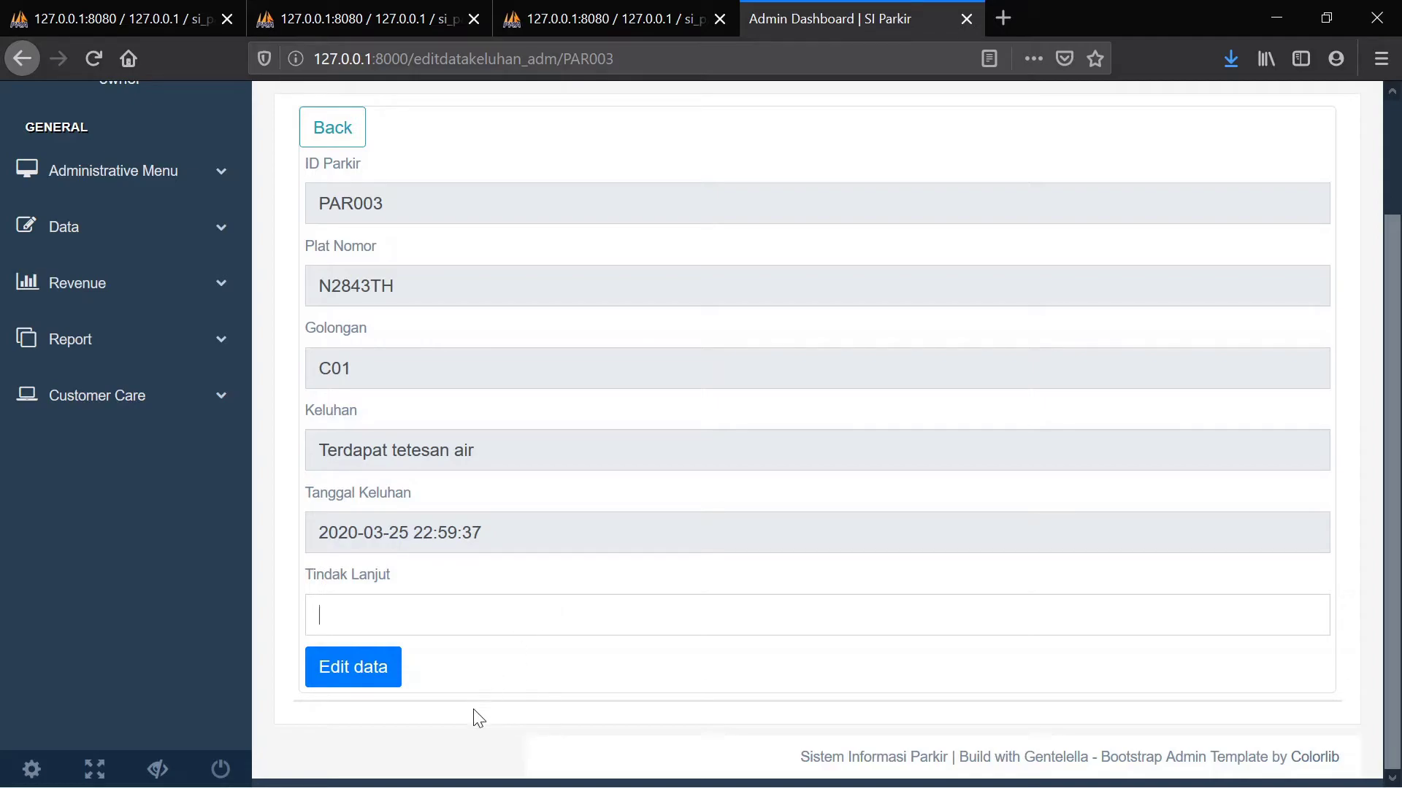
pyautogui.write('Tim maintenance segera memeriksa kondisi slot parkir')
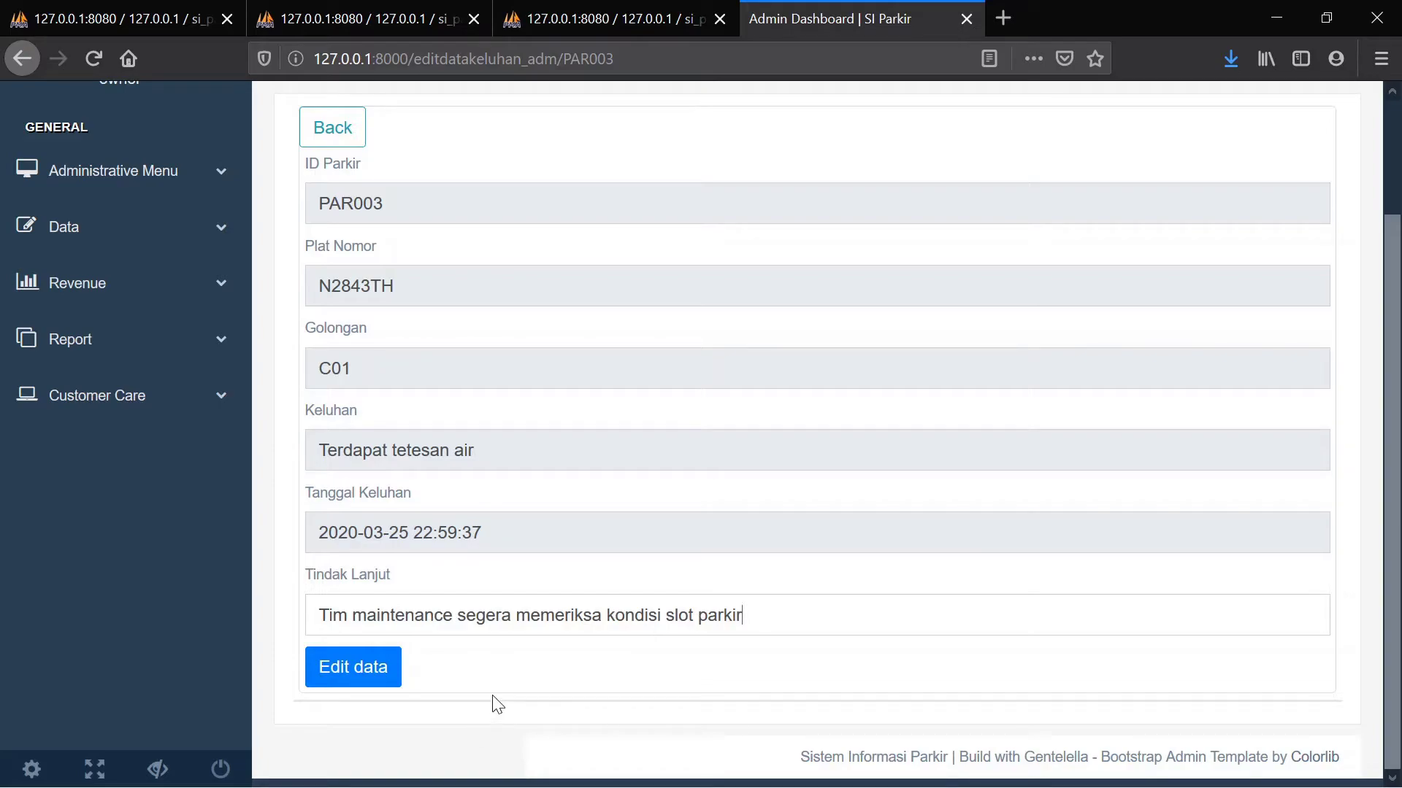
pyautogui.click(371, 679)
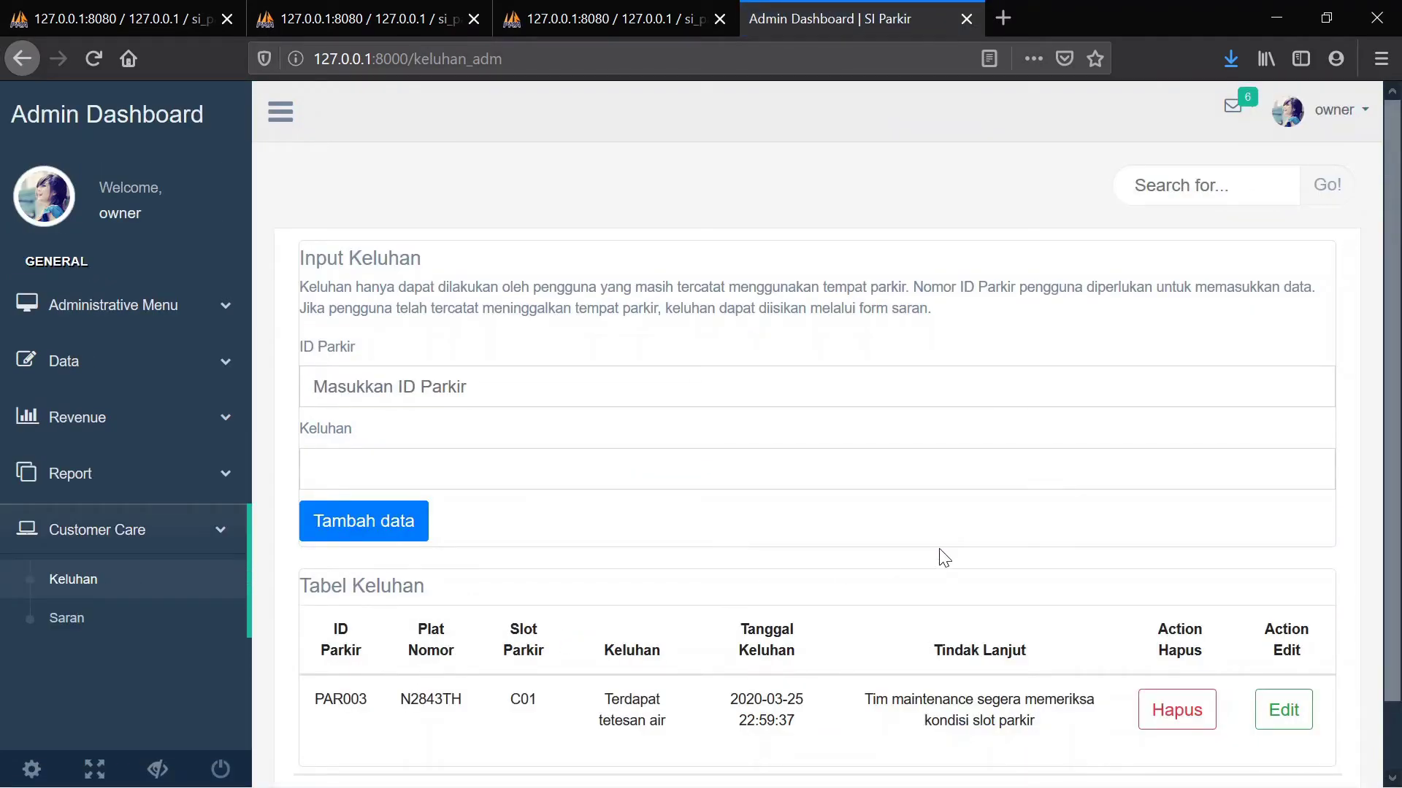
# Delete the PAR003 complaint from Tabel Keluhan
pyautogui.scroll(-2, 944, 558)
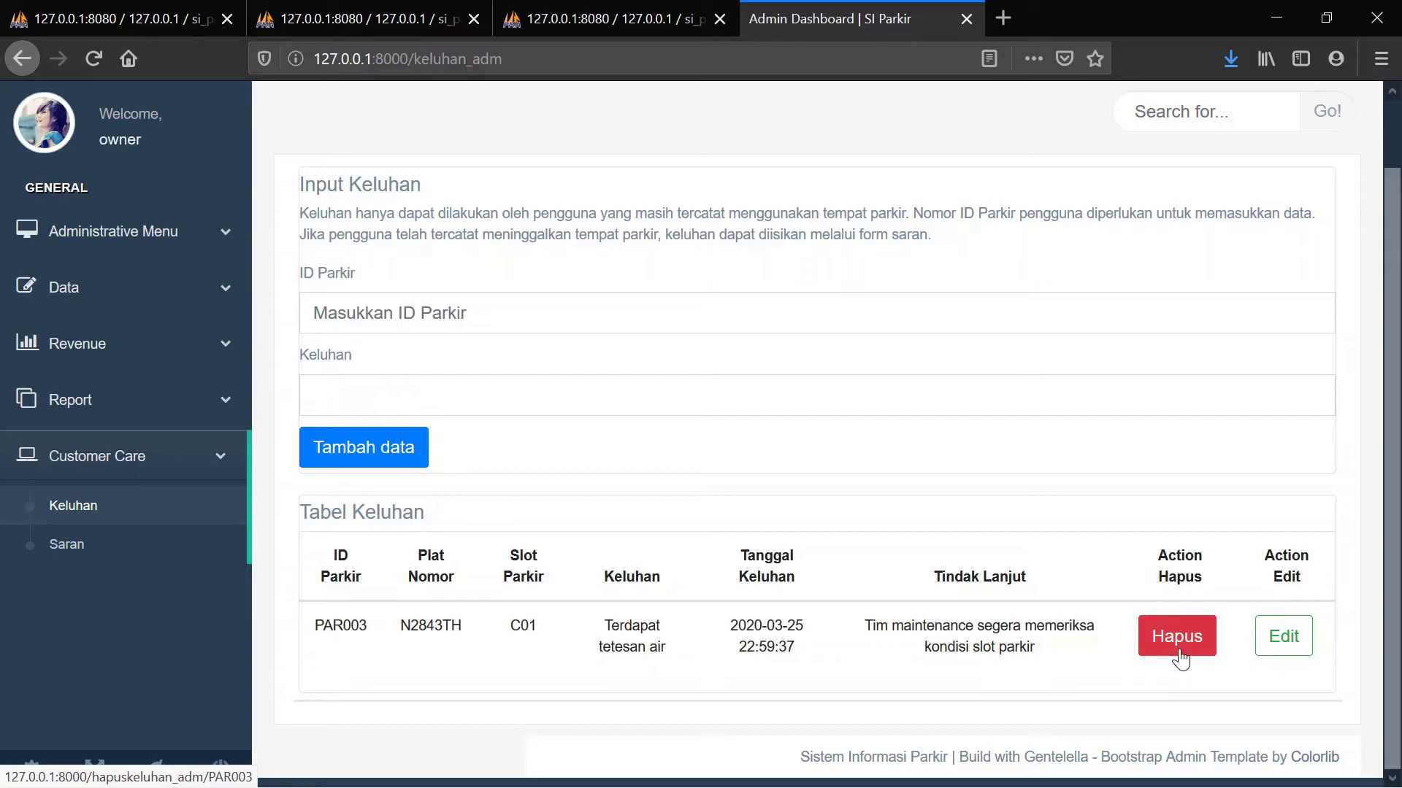
pyautogui.click(1179, 652)
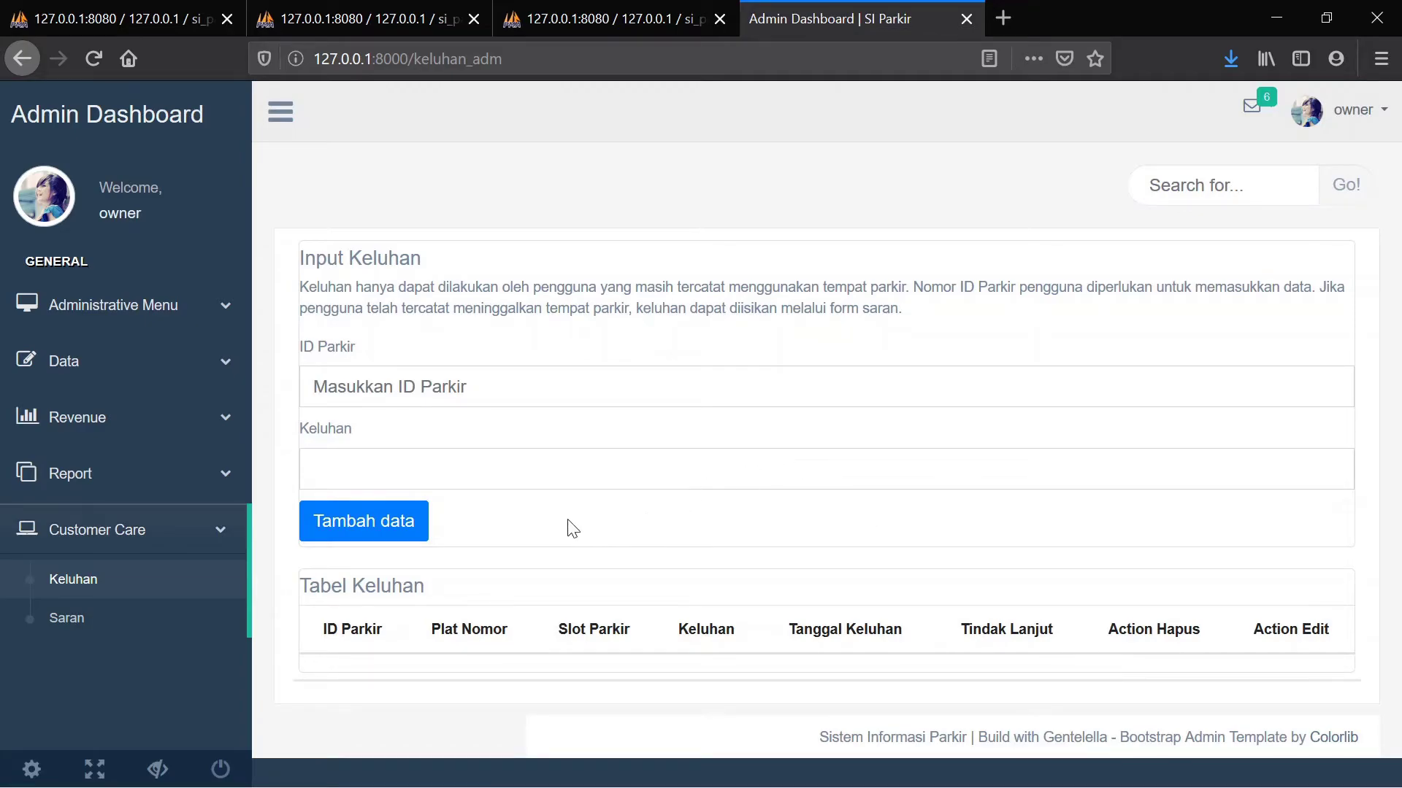
# Check the parking IDs under Data > Kendaraan Keluar, then return to the Saran page
pyautogui.click(75, 617)
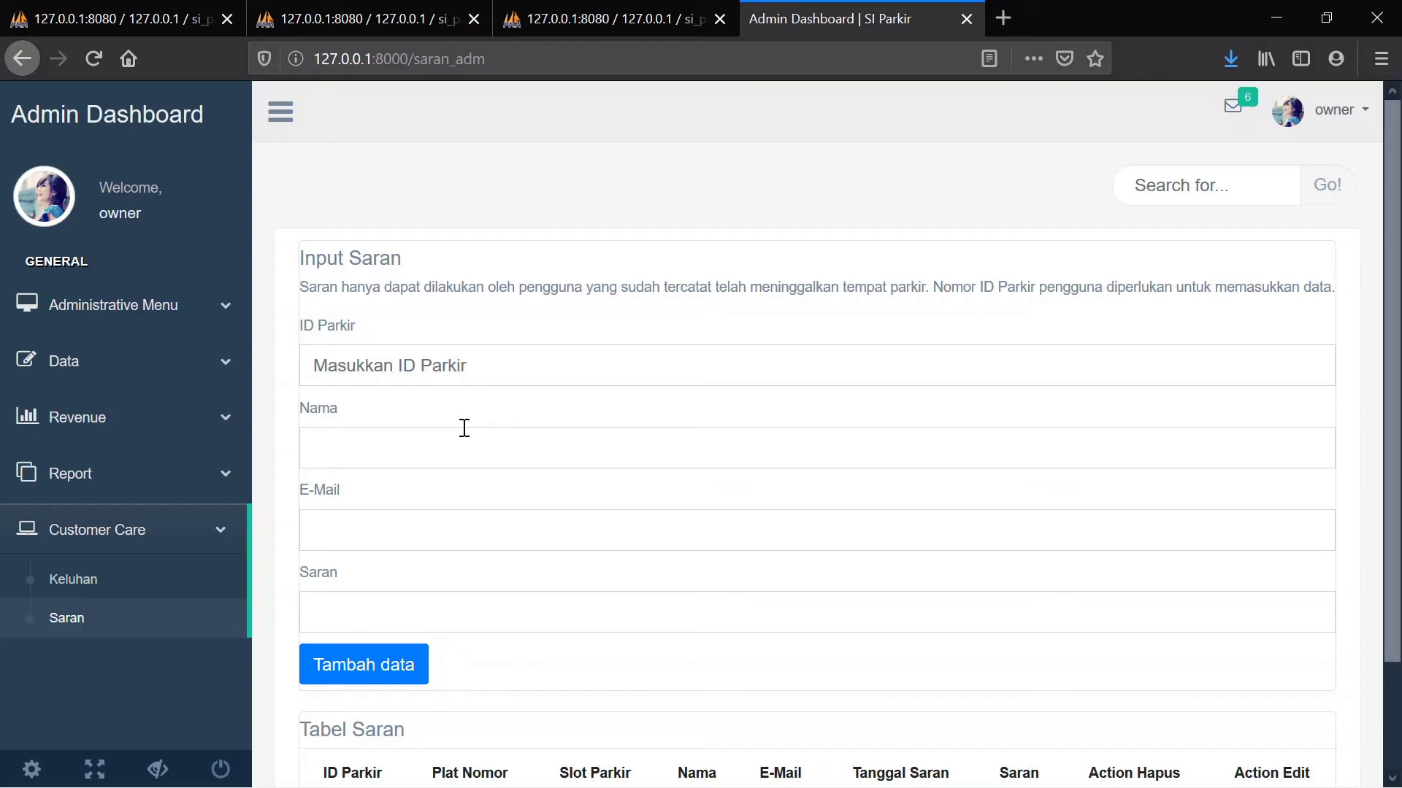
pyautogui.click(132, 375)
pyautogui.click(126, 449)
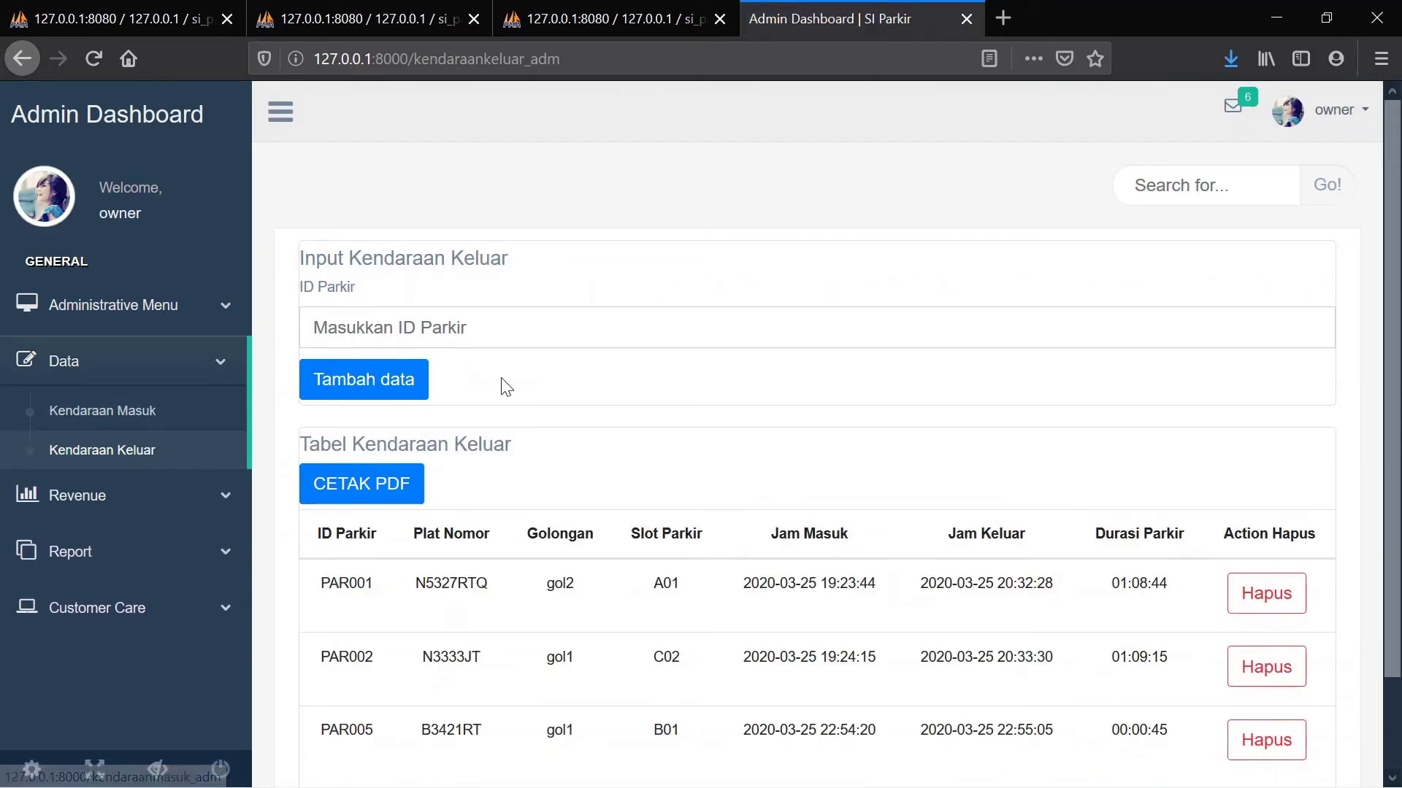
pyautogui.scroll(-1, 504, 386)
pyautogui.scroll(-1, 504, 387)
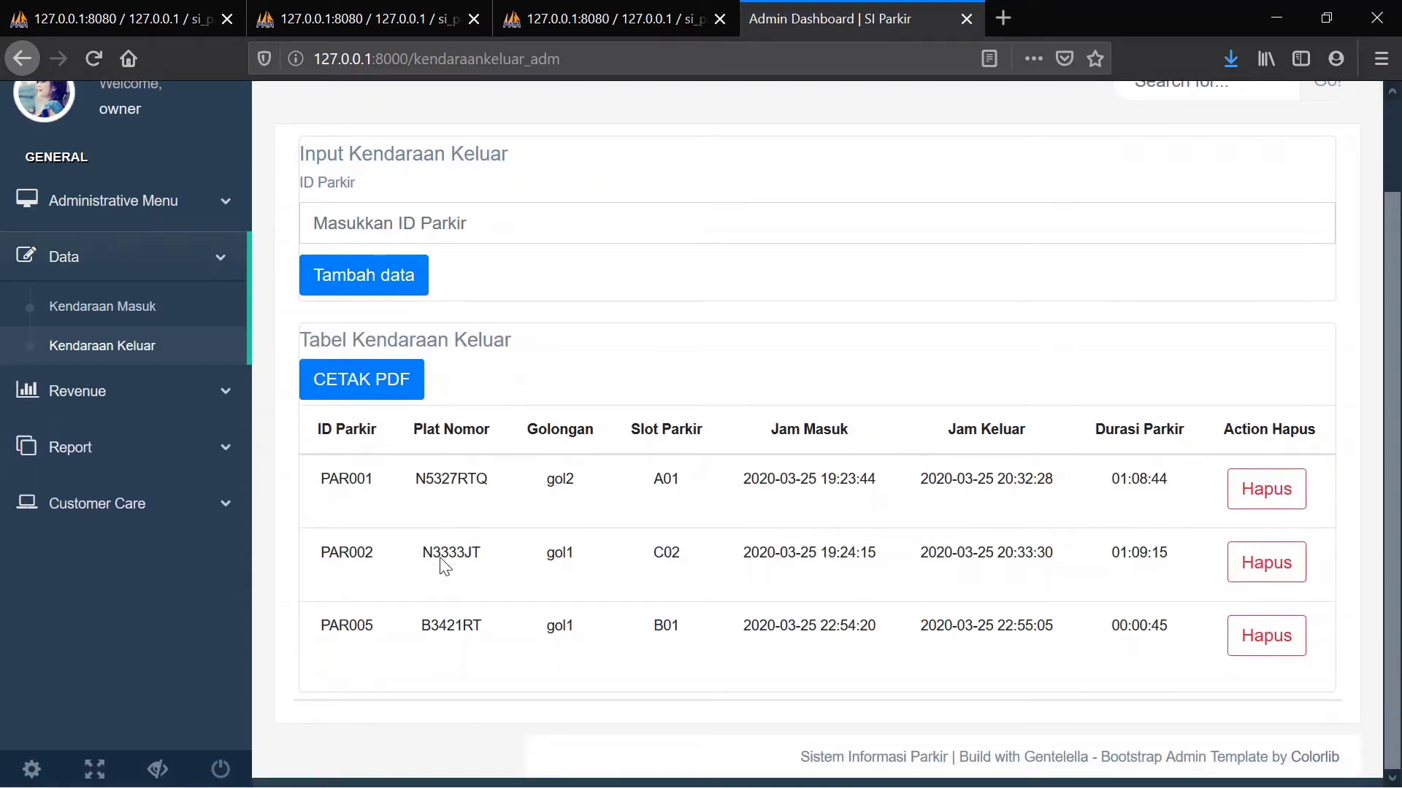
pyautogui.click(111, 506)
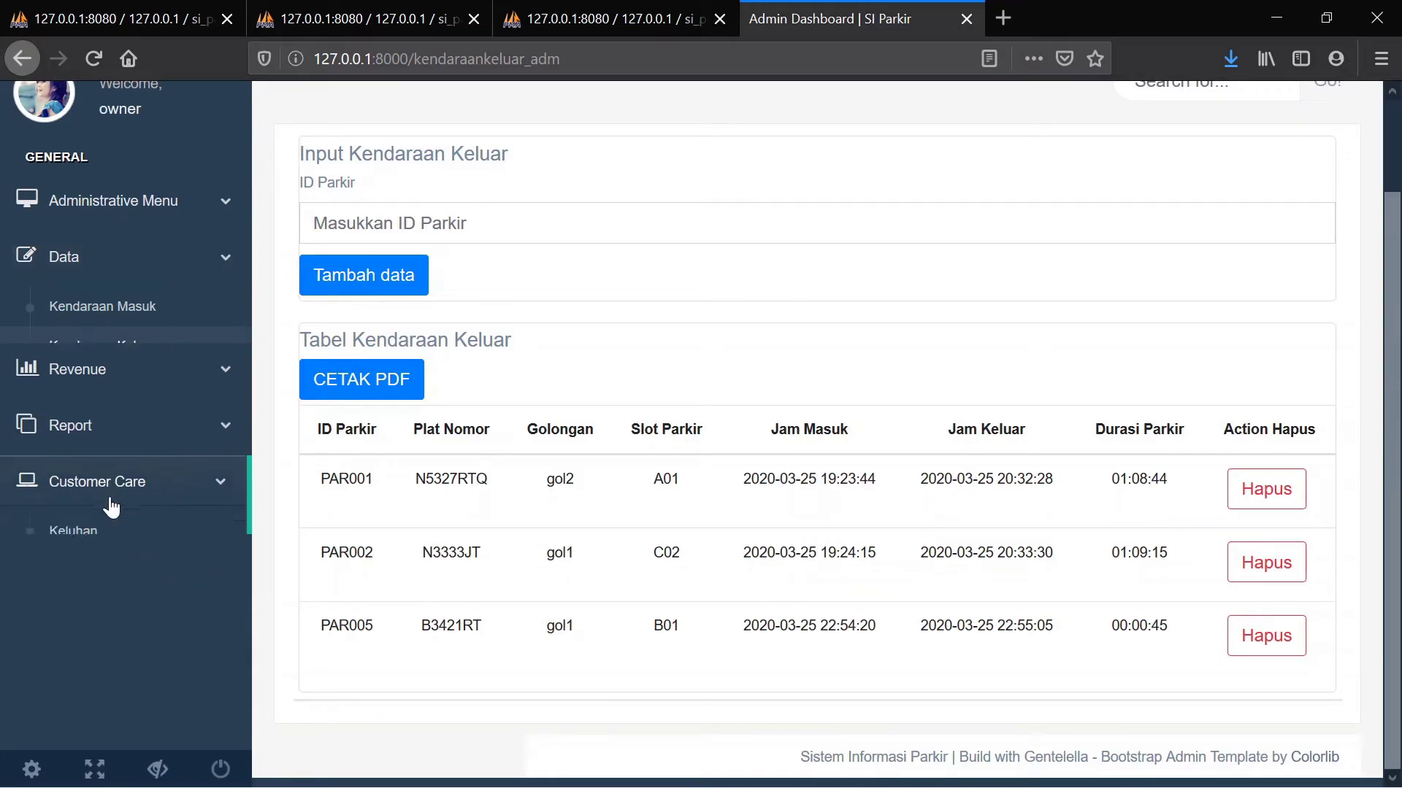
pyautogui.click(92, 515)
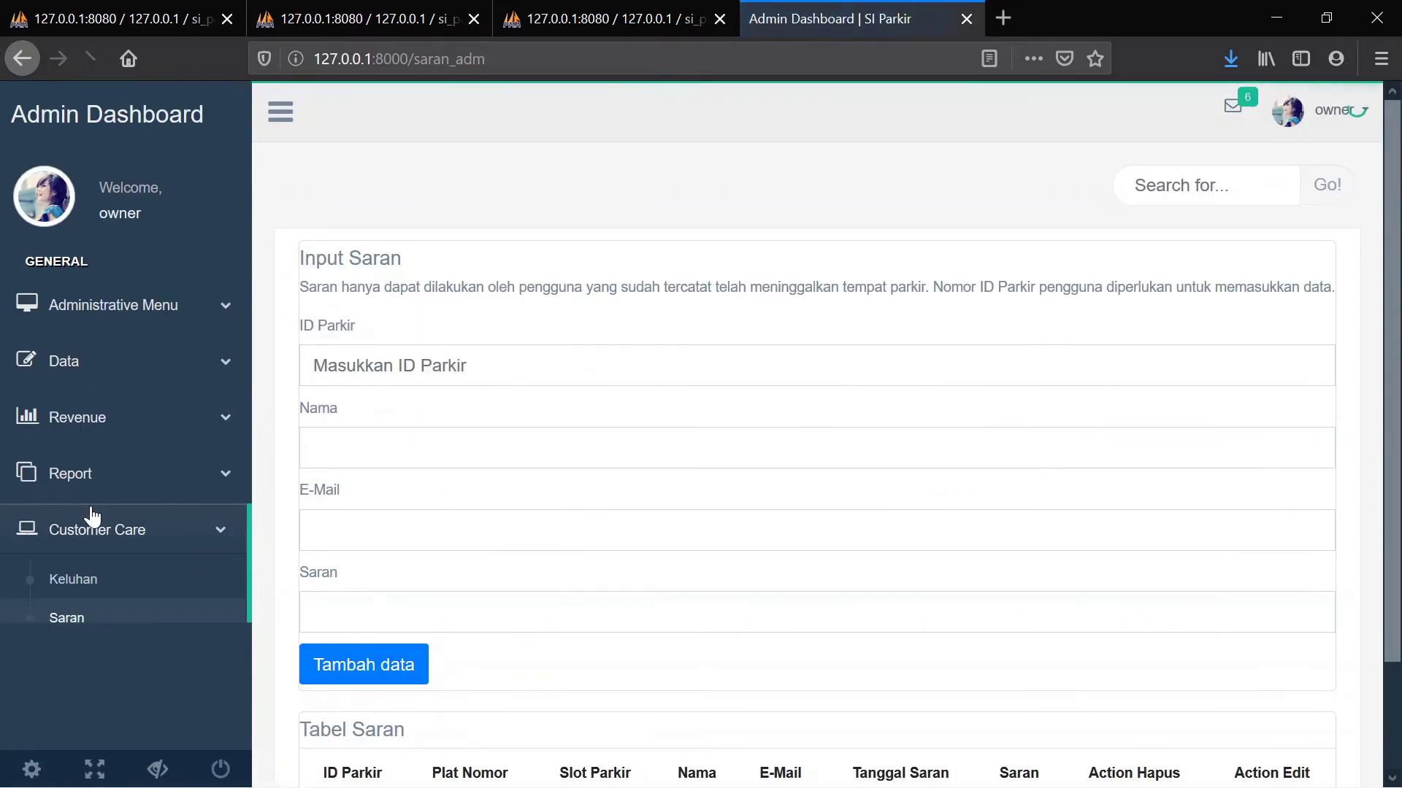
# Submit a PAR005 suggestion with the customer's surname, e-mail and 'Good job Guys ! Keep it up ;)'
pyautogui.click(412, 362)
pyautogui.write('PAR')
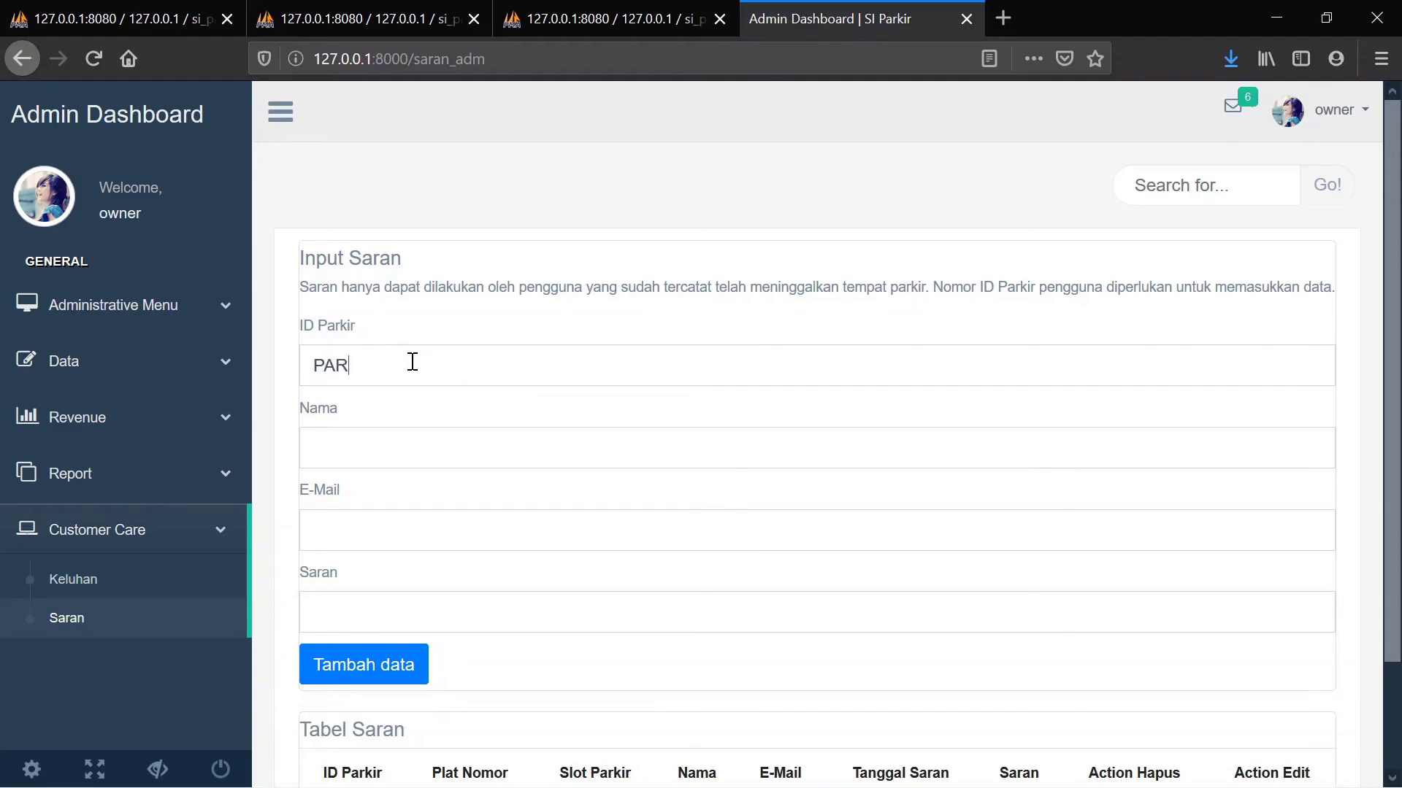
pyautogui.write('005')
pyautogui.click(367, 457)
pyautogui.write('Daniel Ricciardo')
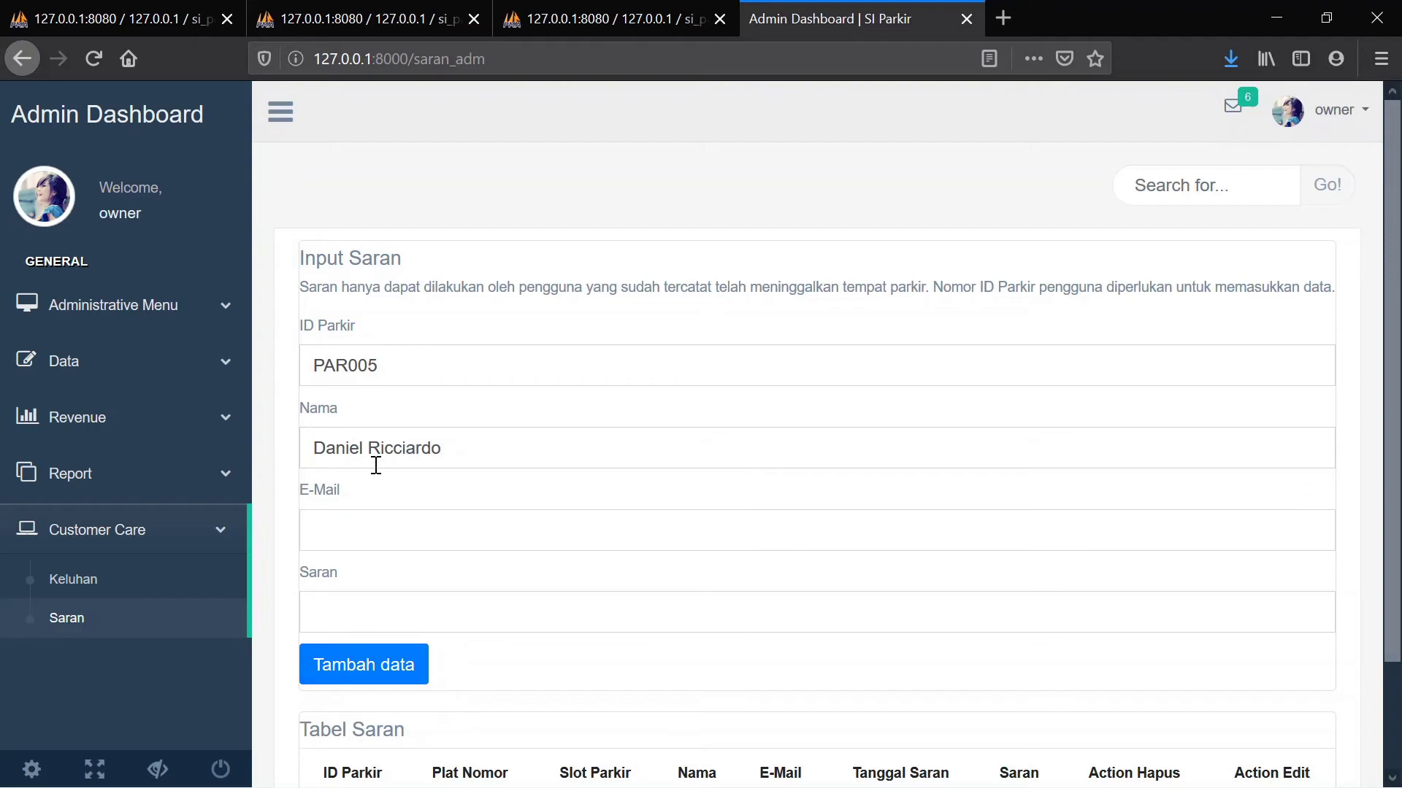
pyautogui.moveTo(368, 447); pyautogui.dragTo(260, 447)
pyautogui.press('BackSpace')
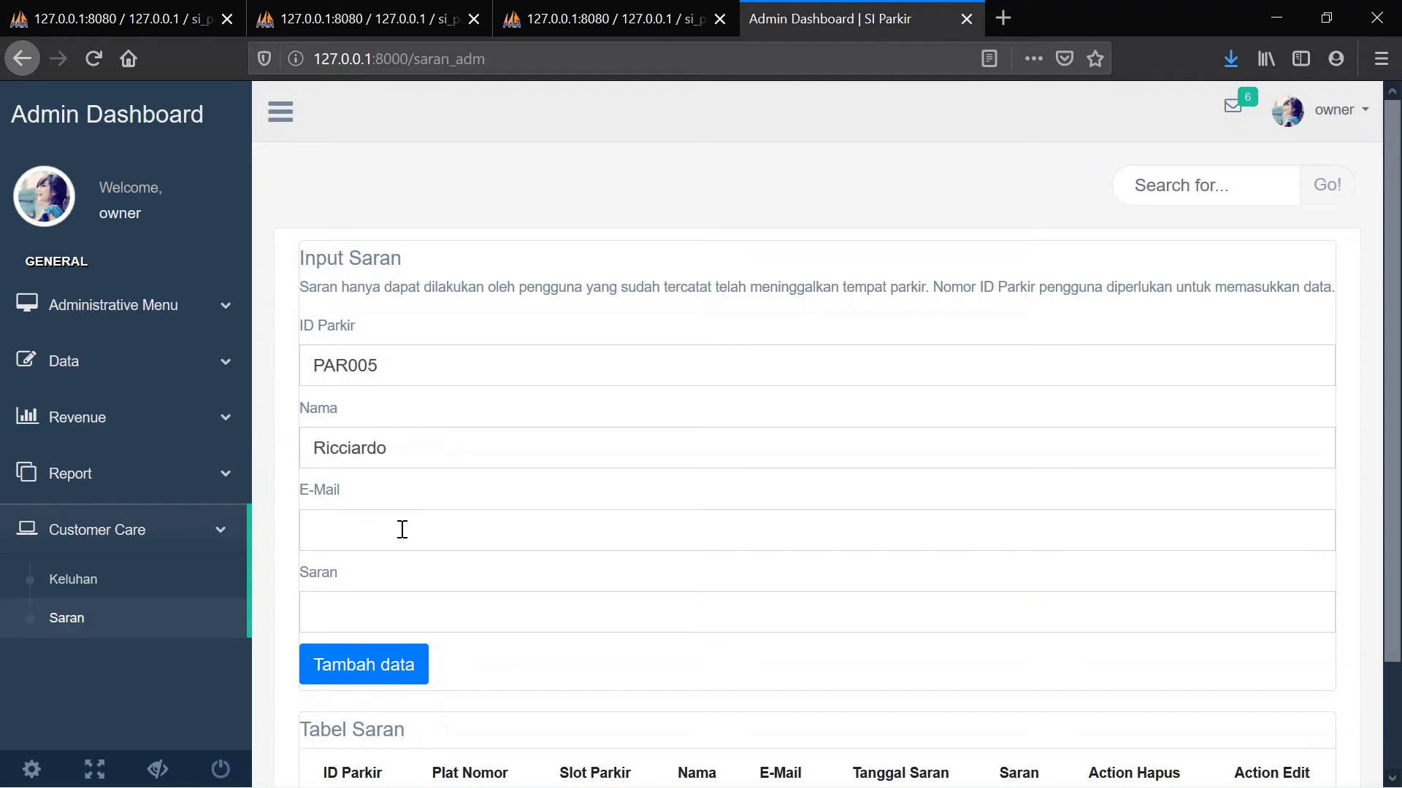
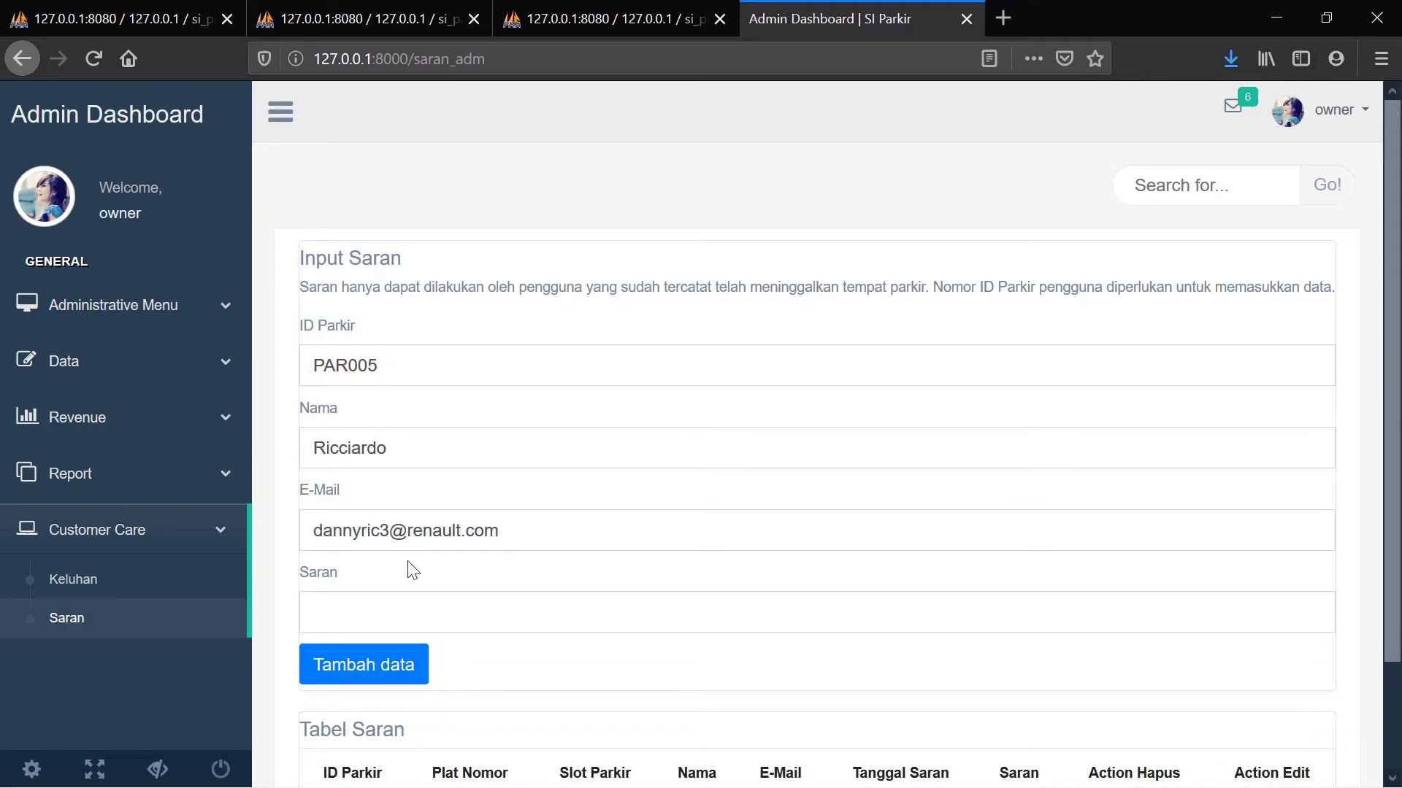
pyautogui.write('Good job Guys ! Keep it up ;)')
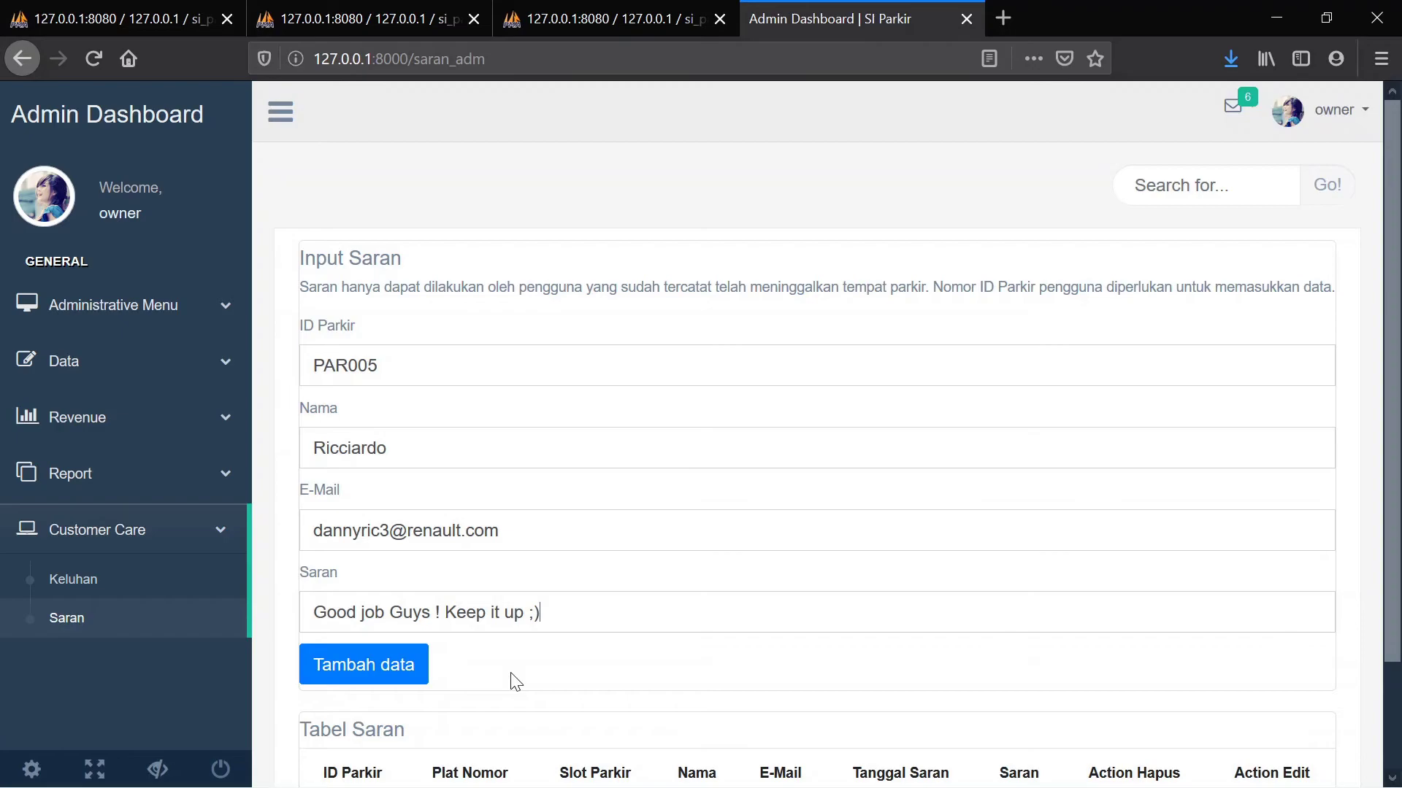
pyautogui.click(370, 671)
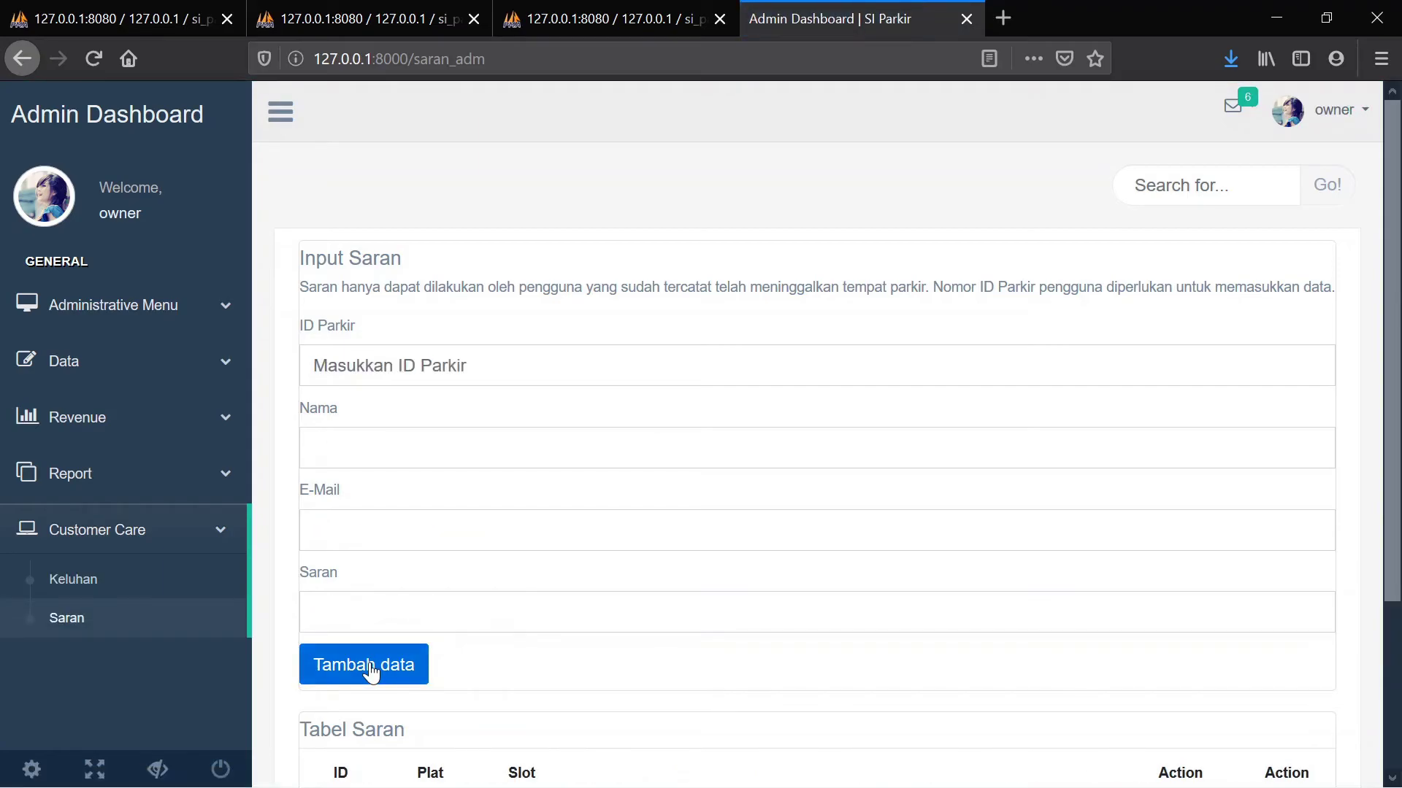
# Scroll down to Tabel Saran to view the new PAR005 entry dated 2020-03-25
pyautogui.scroll(-3, 652, 584)
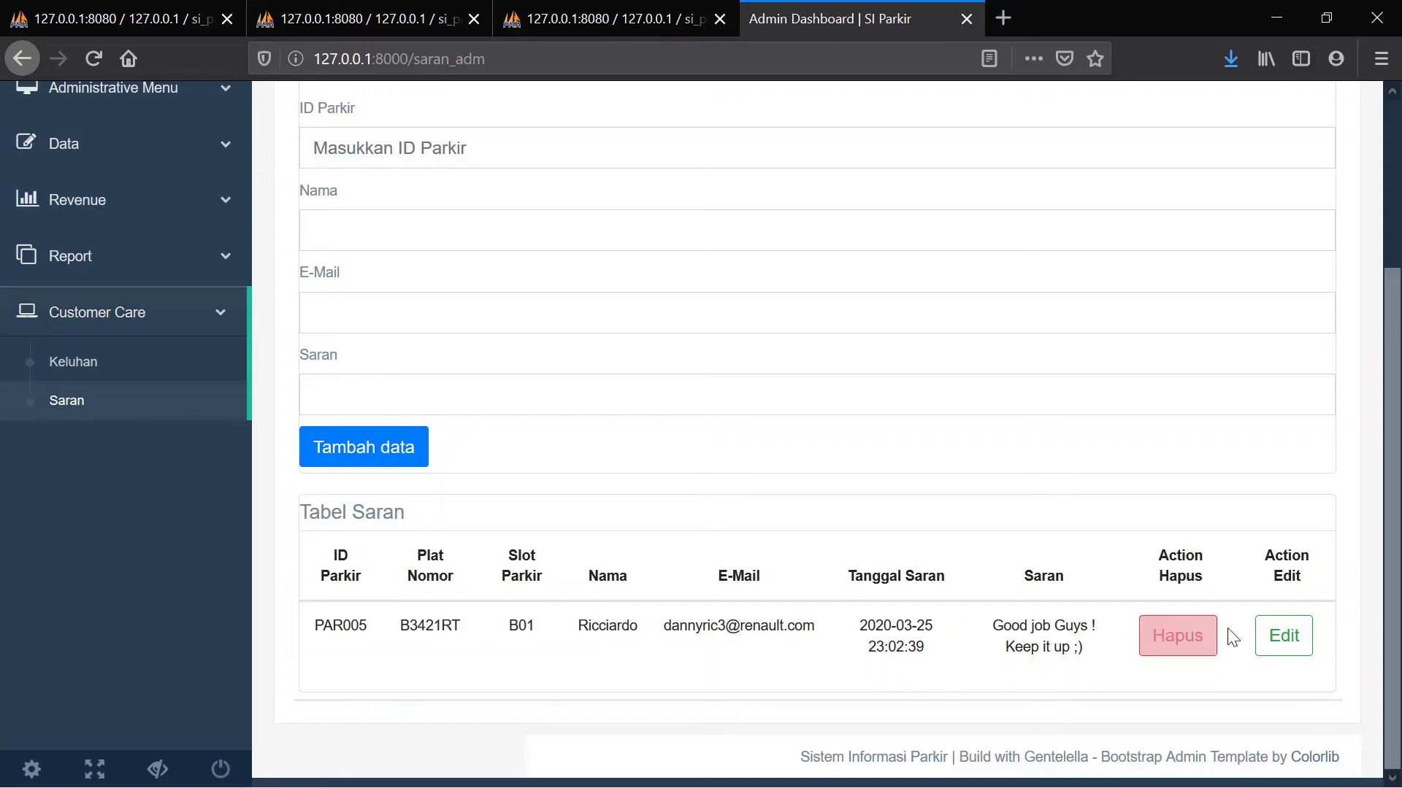
# Append 'F1' to the PAR005 suggestion's e-mail address and save it
pyautogui.click(1274, 634)
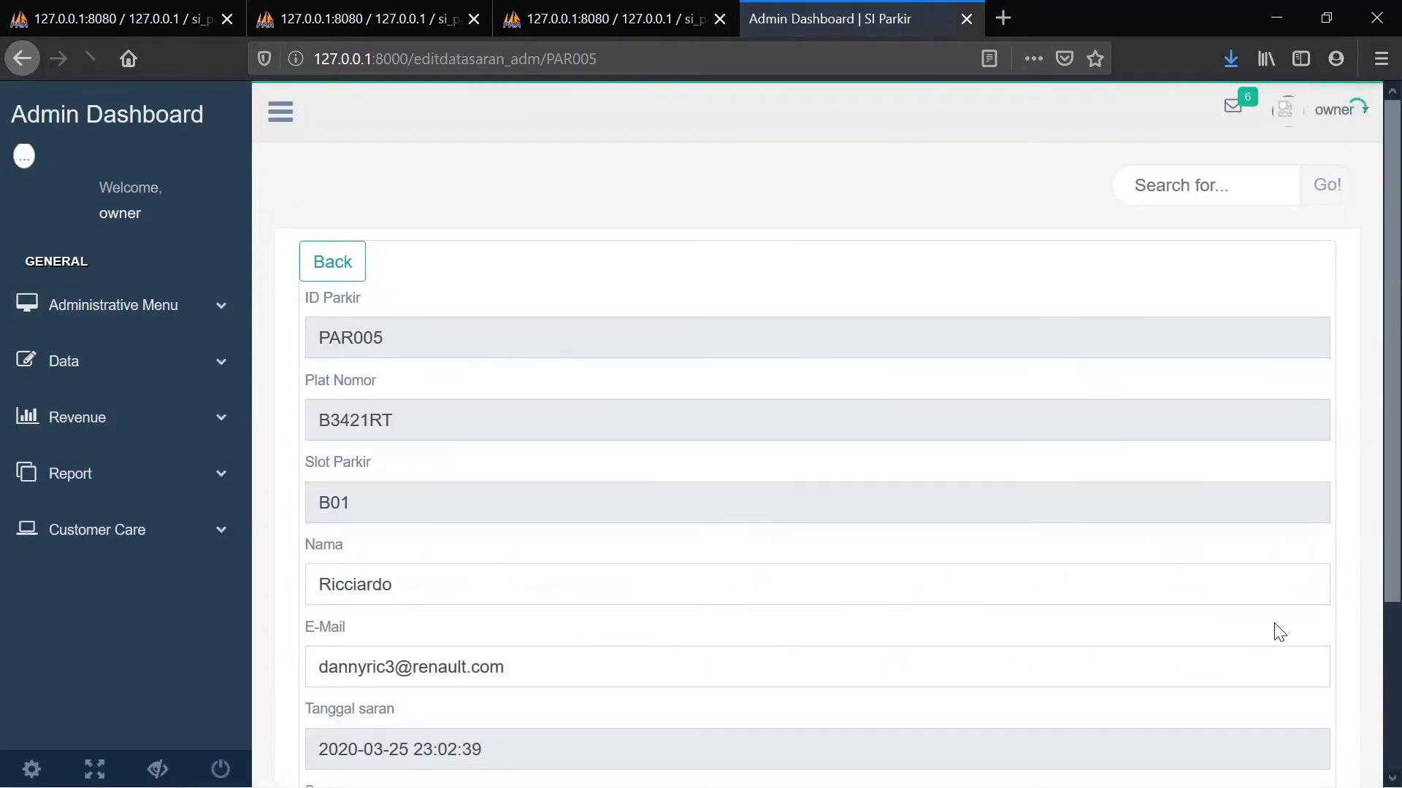
pyautogui.scroll(-3, 1279, 633)
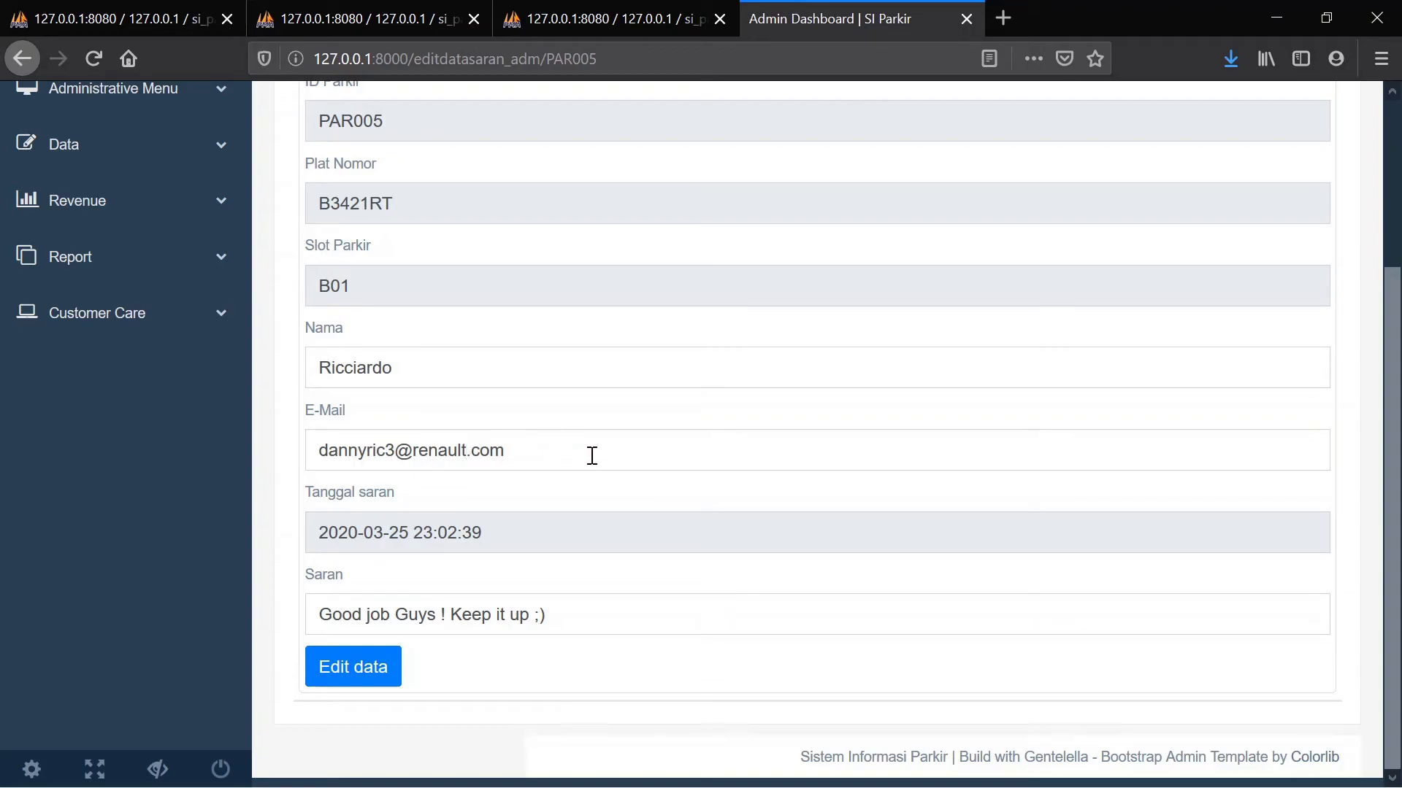
pyautogui.write('F1')
pyautogui.click(356, 681)
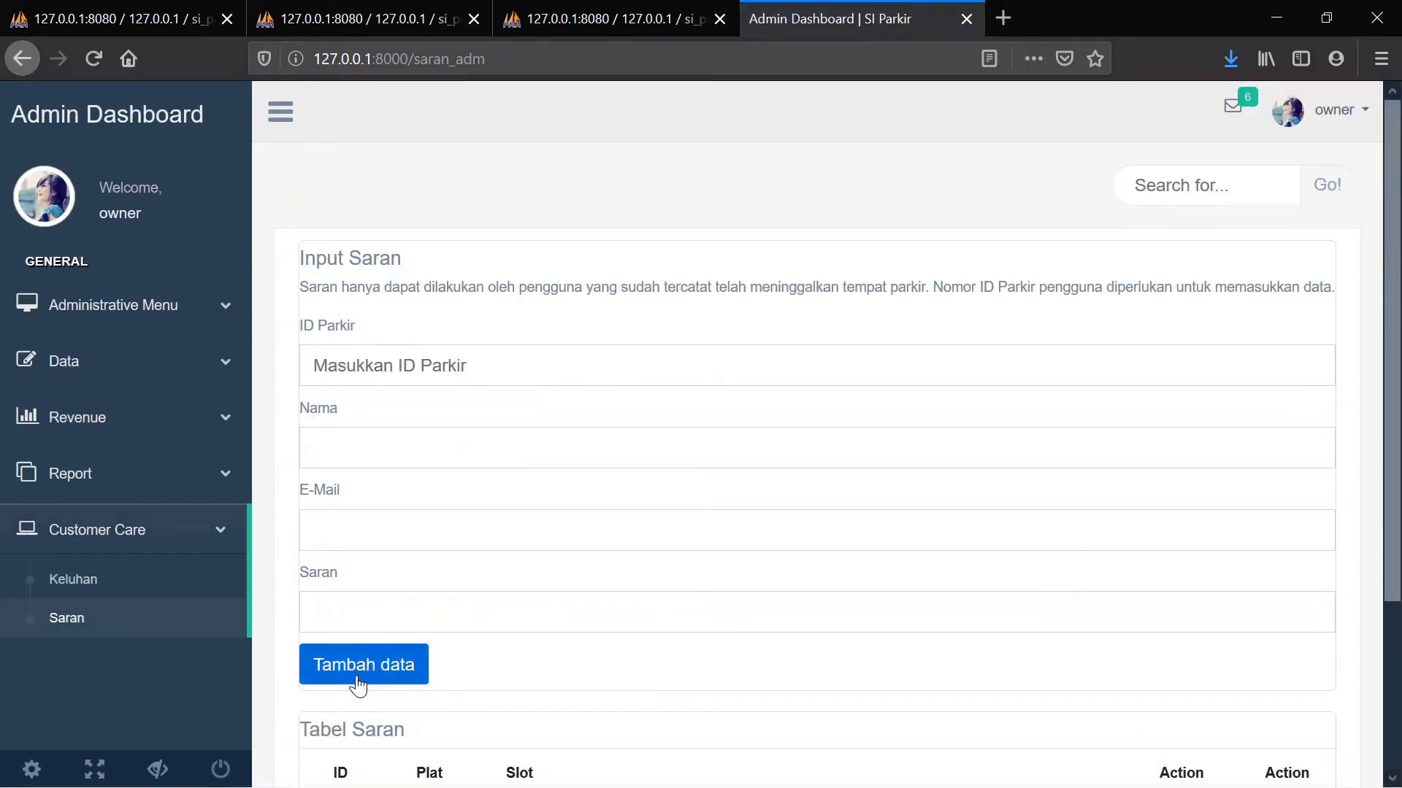
pyautogui.scroll(-3, 357, 686)
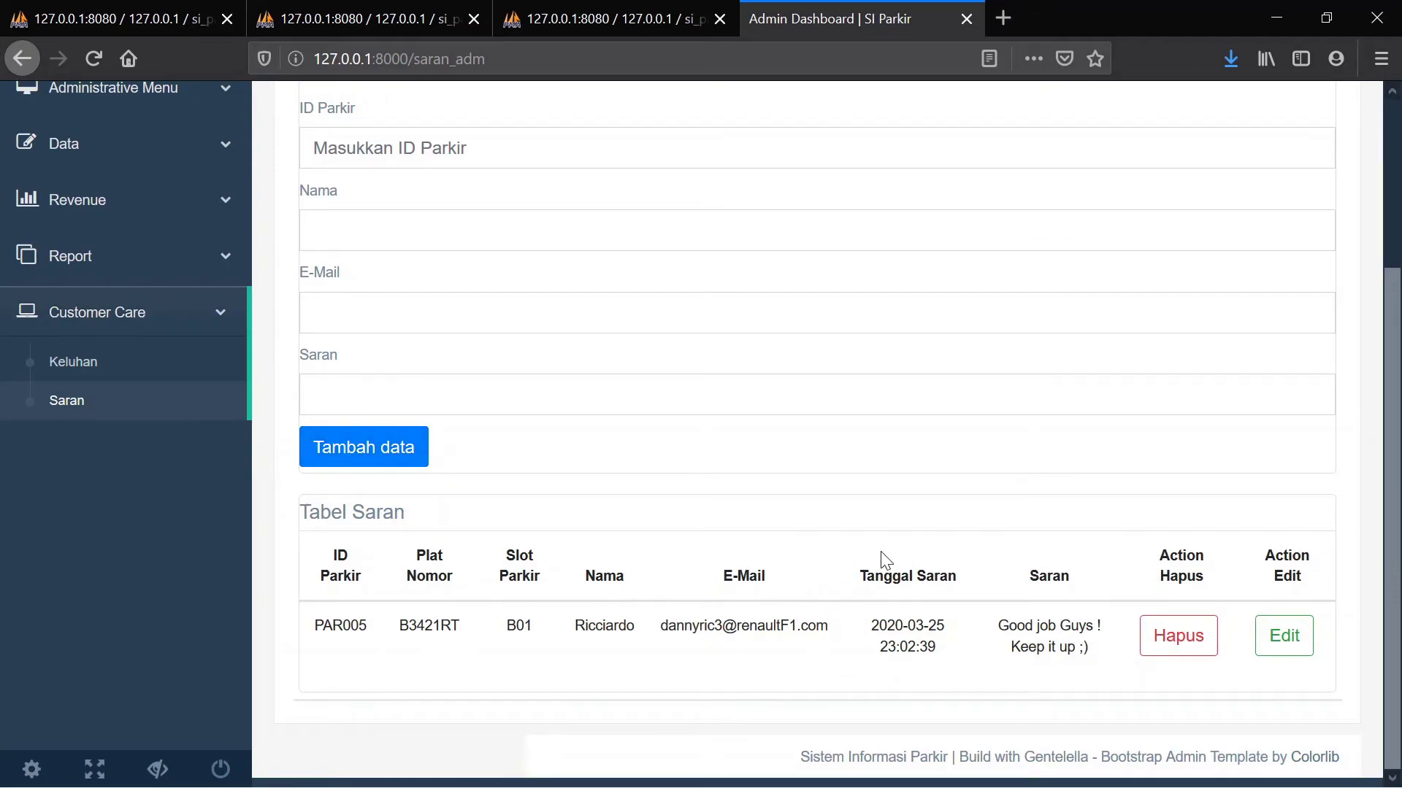
# Delete the PAR005 suggestion from Tabel Saran and open the owner account menu
pyautogui.click(1183, 644)
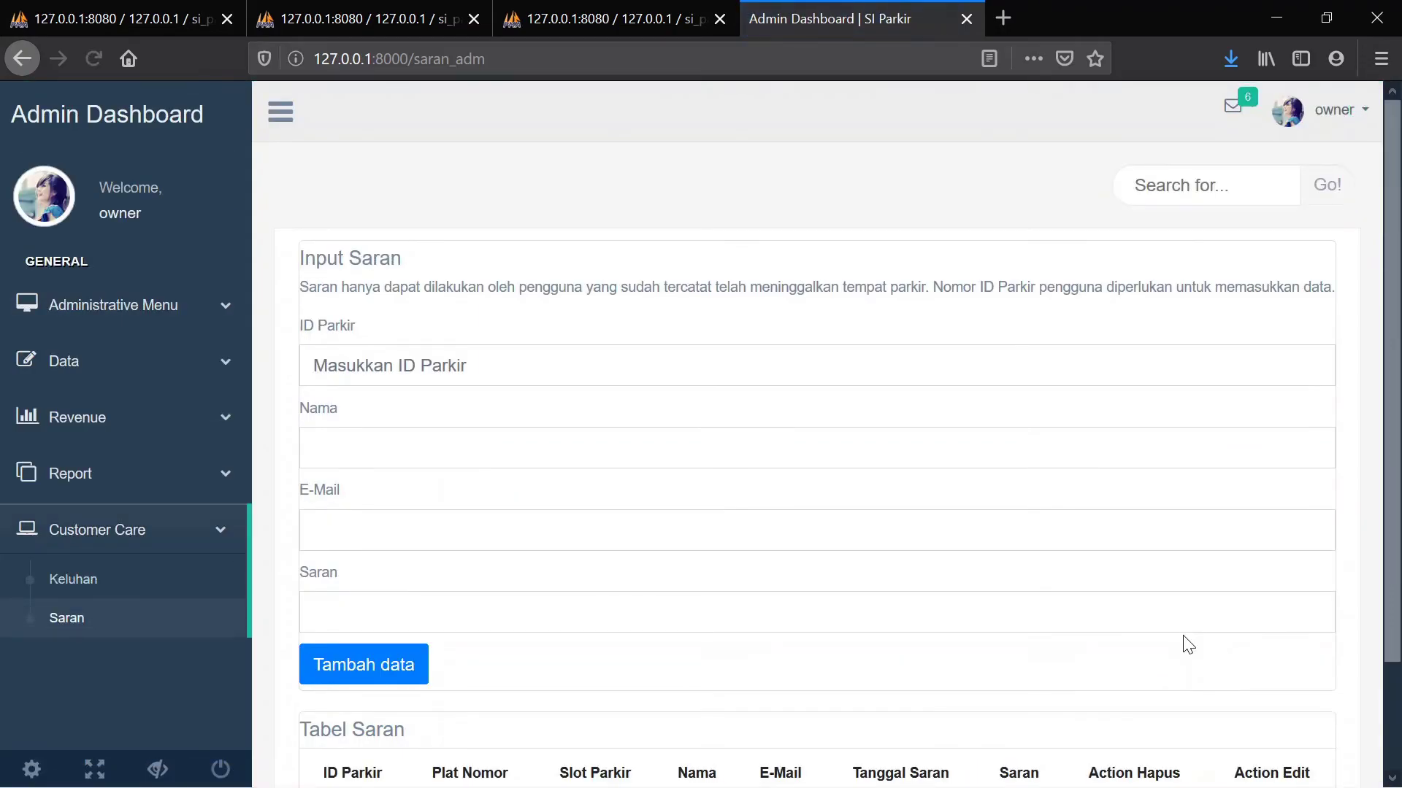
pyautogui.scroll(-1, 1184, 644)
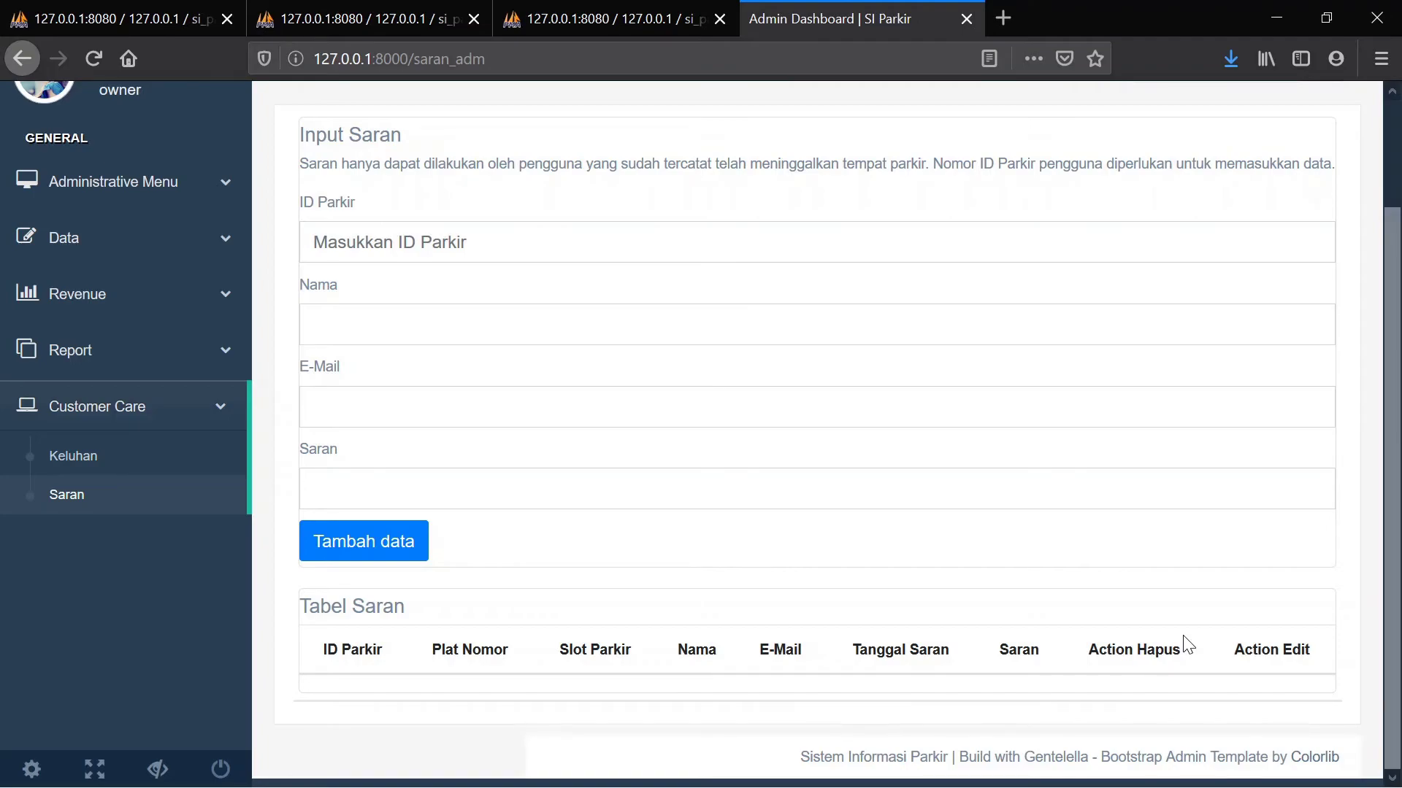
pyautogui.scroll(3, 1183, 644)
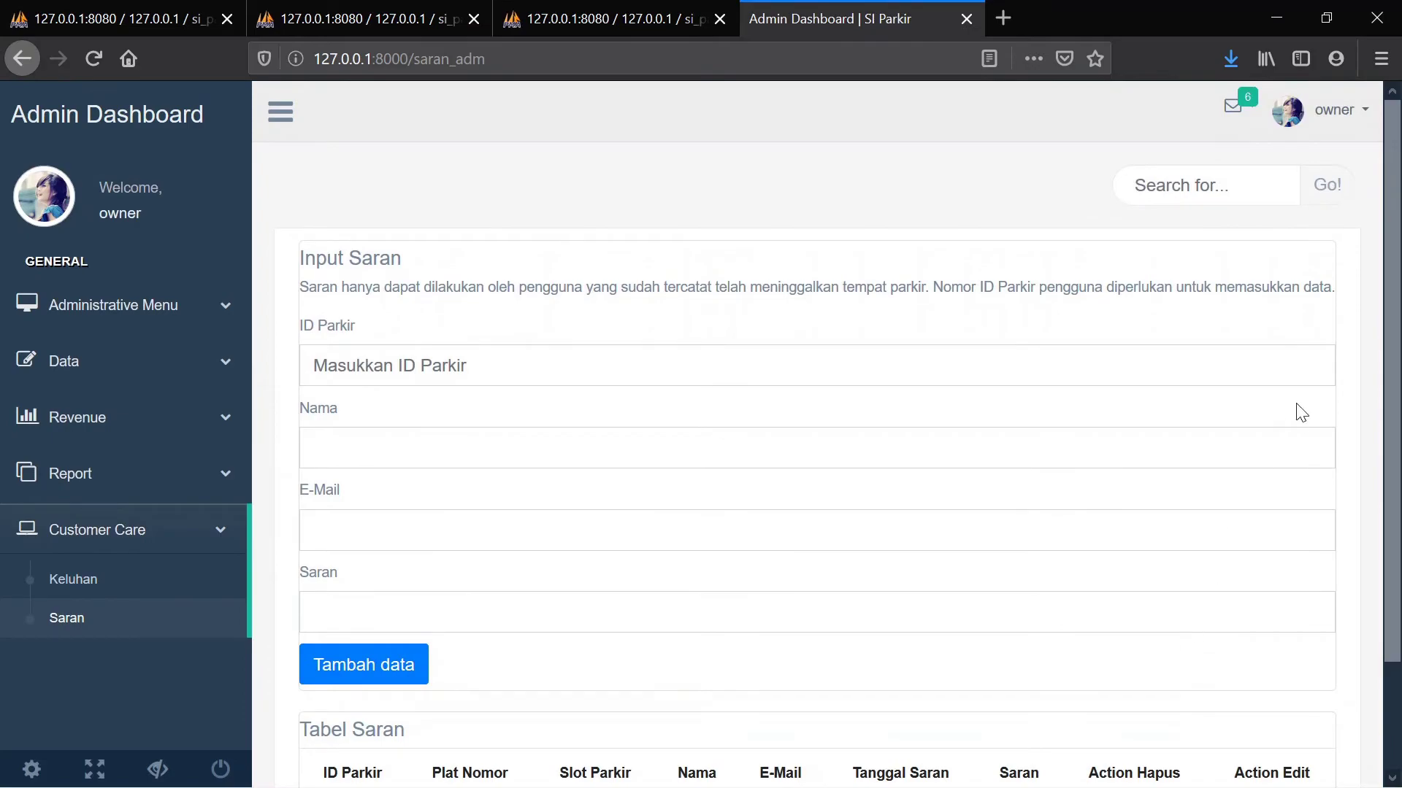
pyautogui.click(1301, 126)
# Log out of the owner account and sign in with the officer's e-mail and password
pyautogui.click(1199, 193)
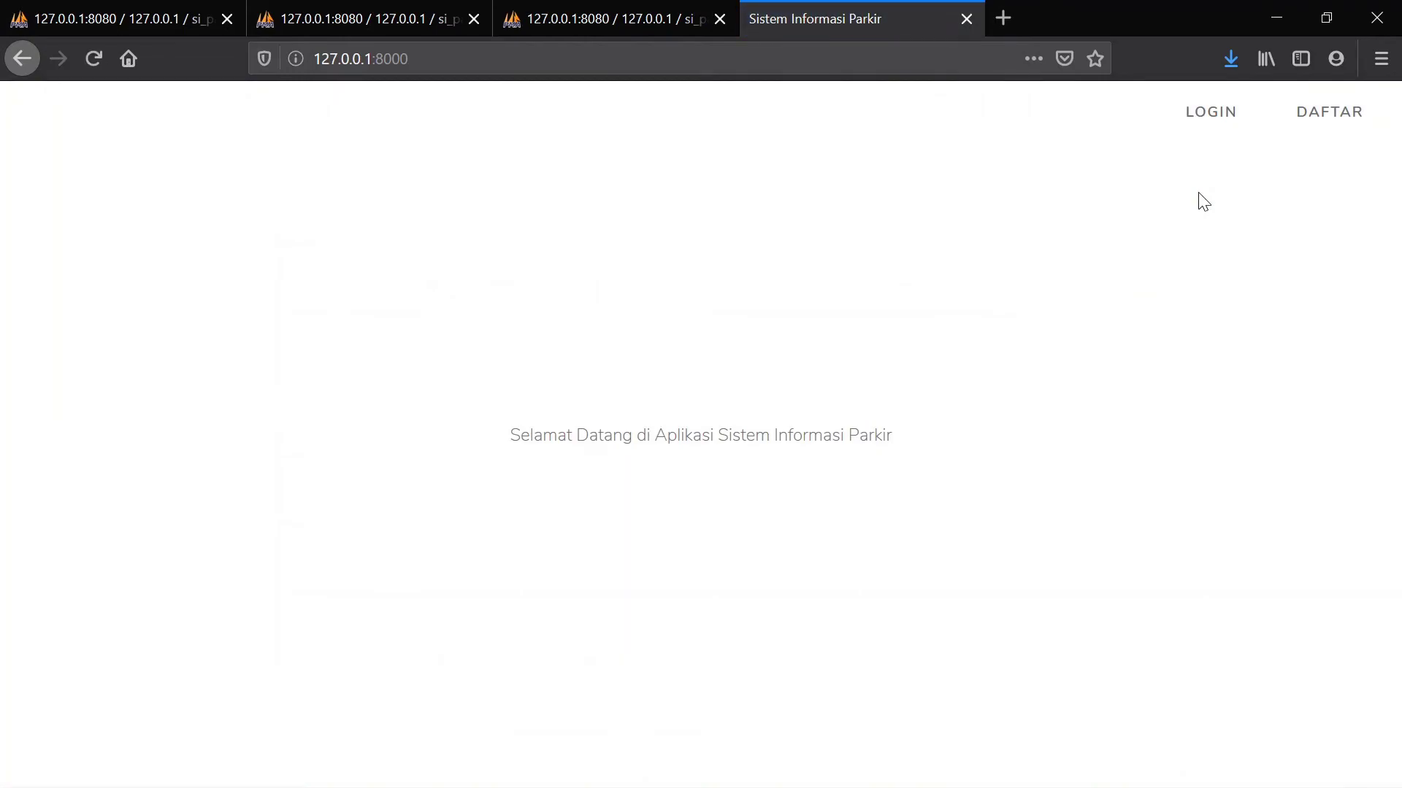
pyautogui.click(1210, 113)
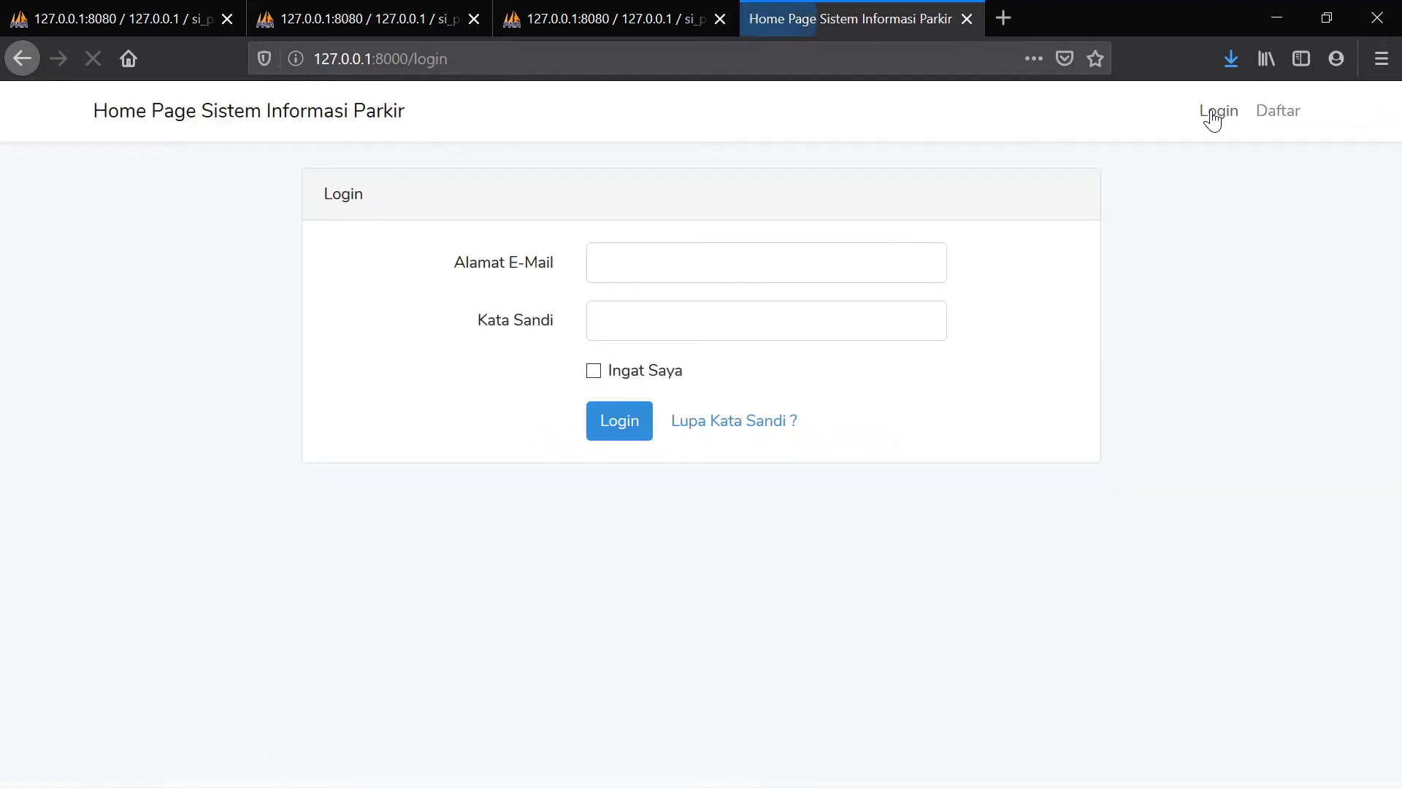
pyautogui.click(684, 263)
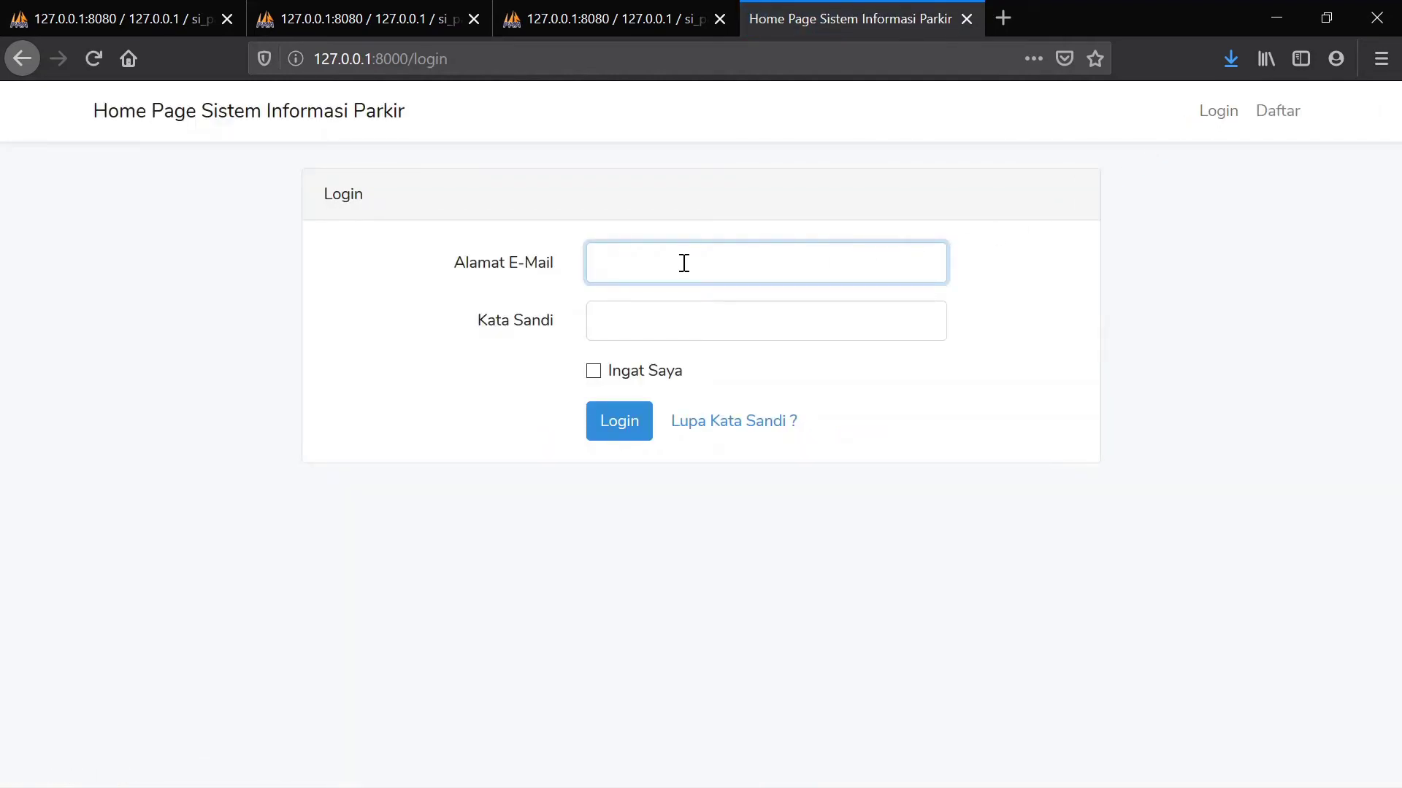
pyautogui.hotkey('ctrl', 'v')
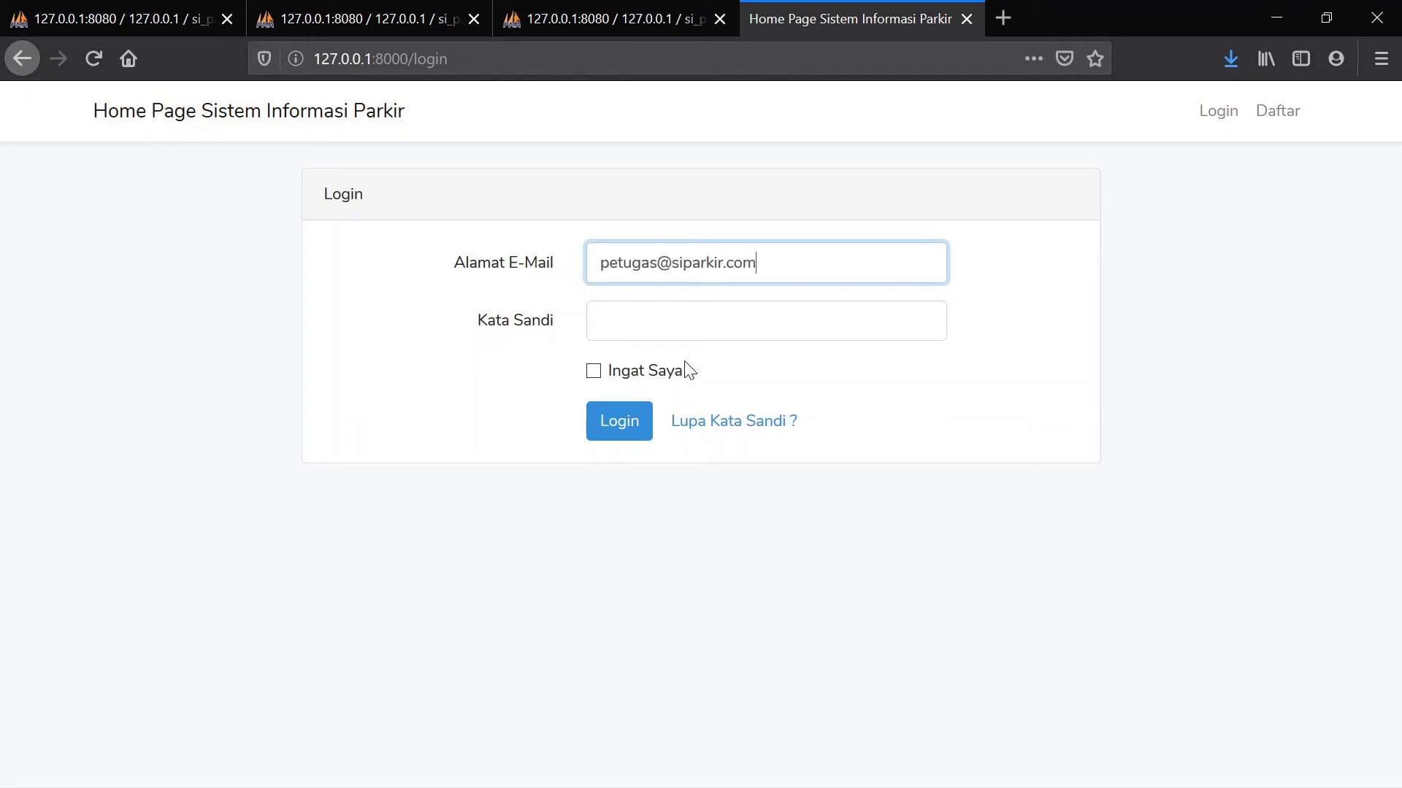
pyautogui.click(661, 311)
pyautogui.write('•')
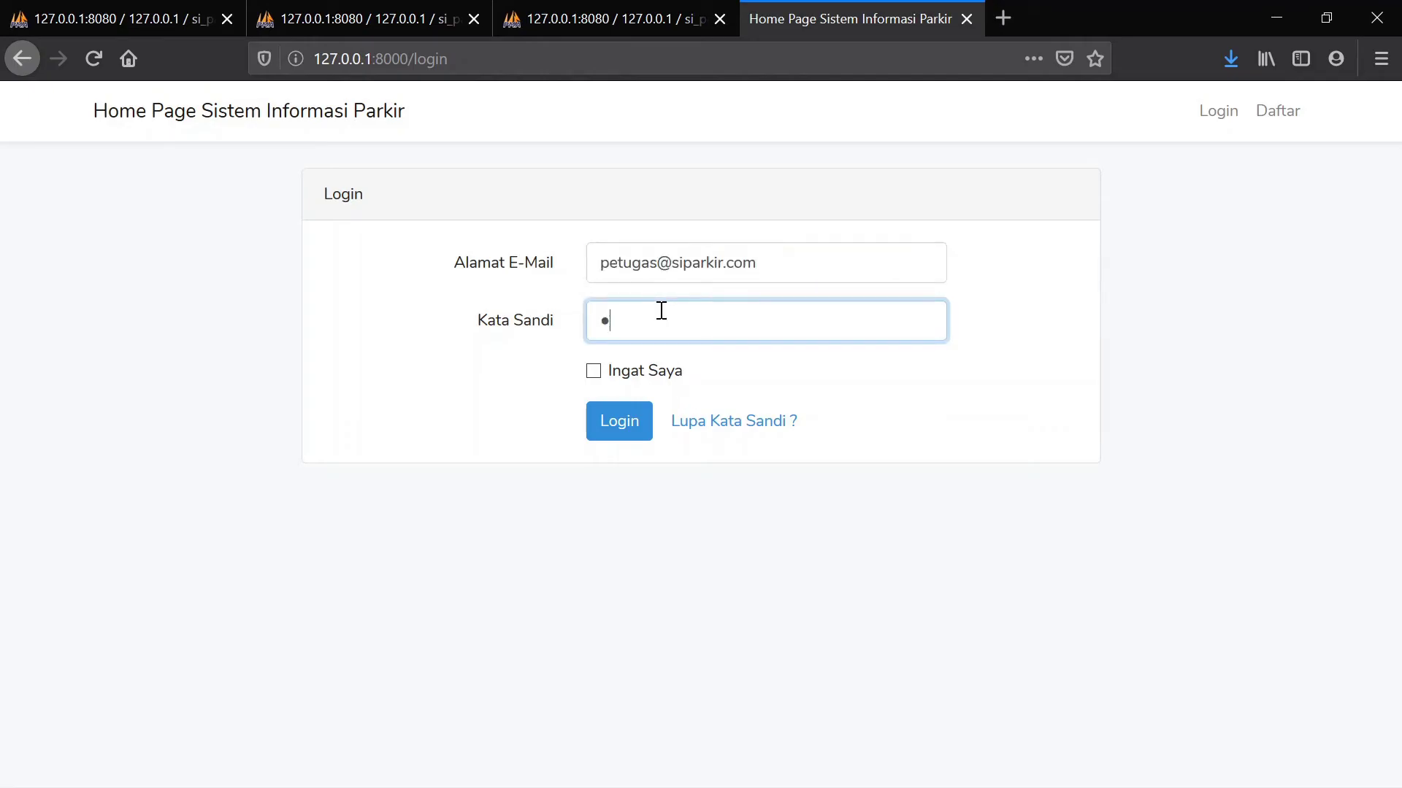
pyautogui.write('•••••••••')
pyautogui.click(621, 419)
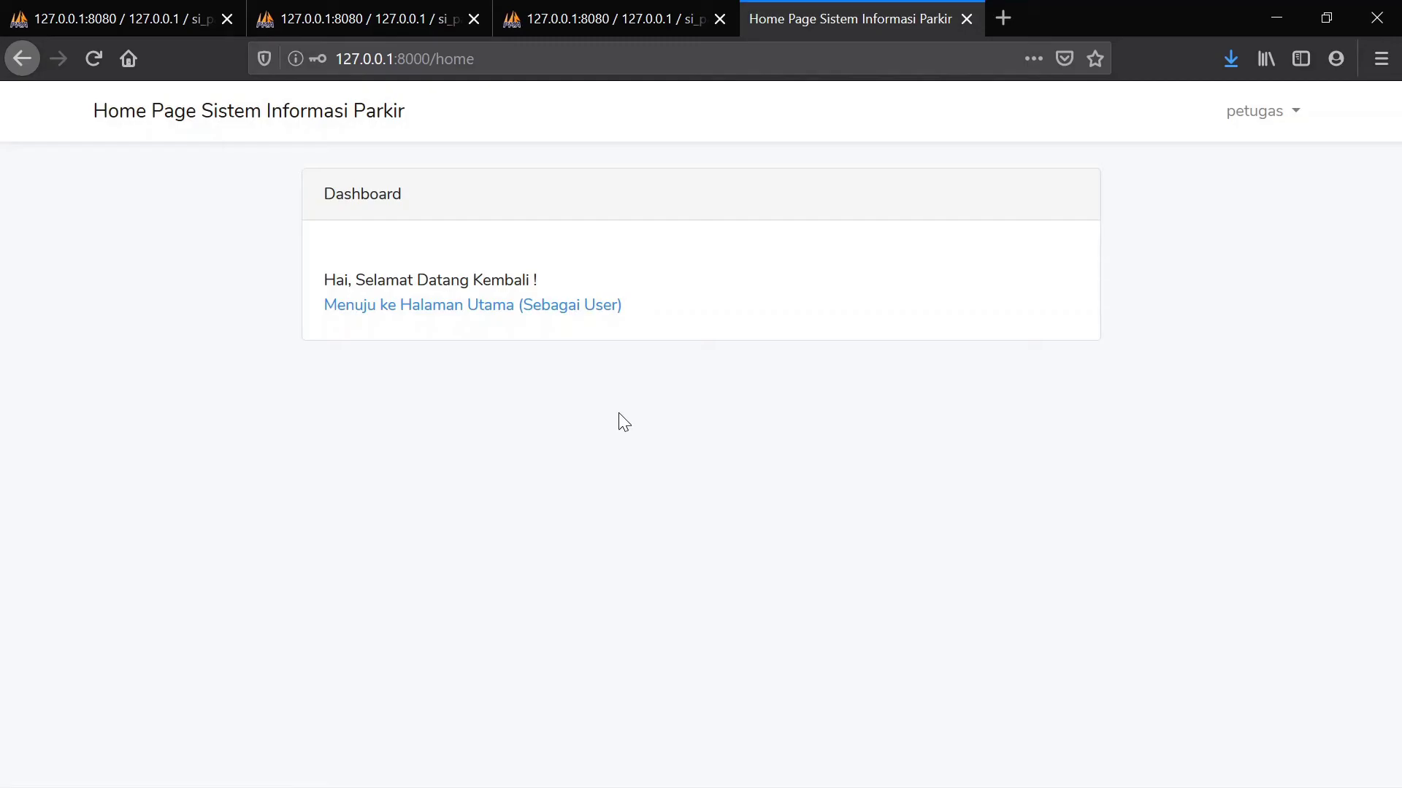
# Enter the main application and expand the customer care and vehicle data sidebar sections
pyautogui.click(515, 313)
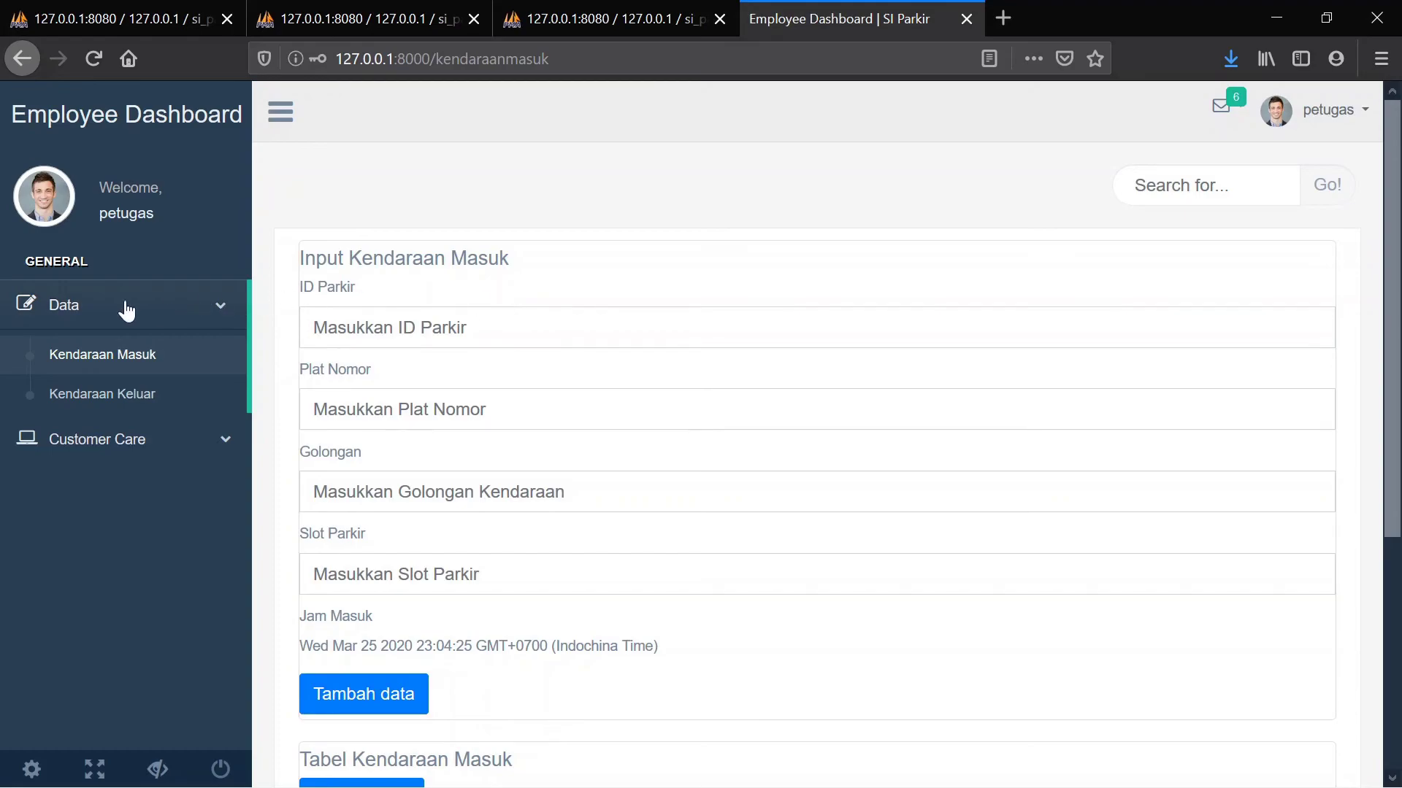
pyautogui.click(118, 449)
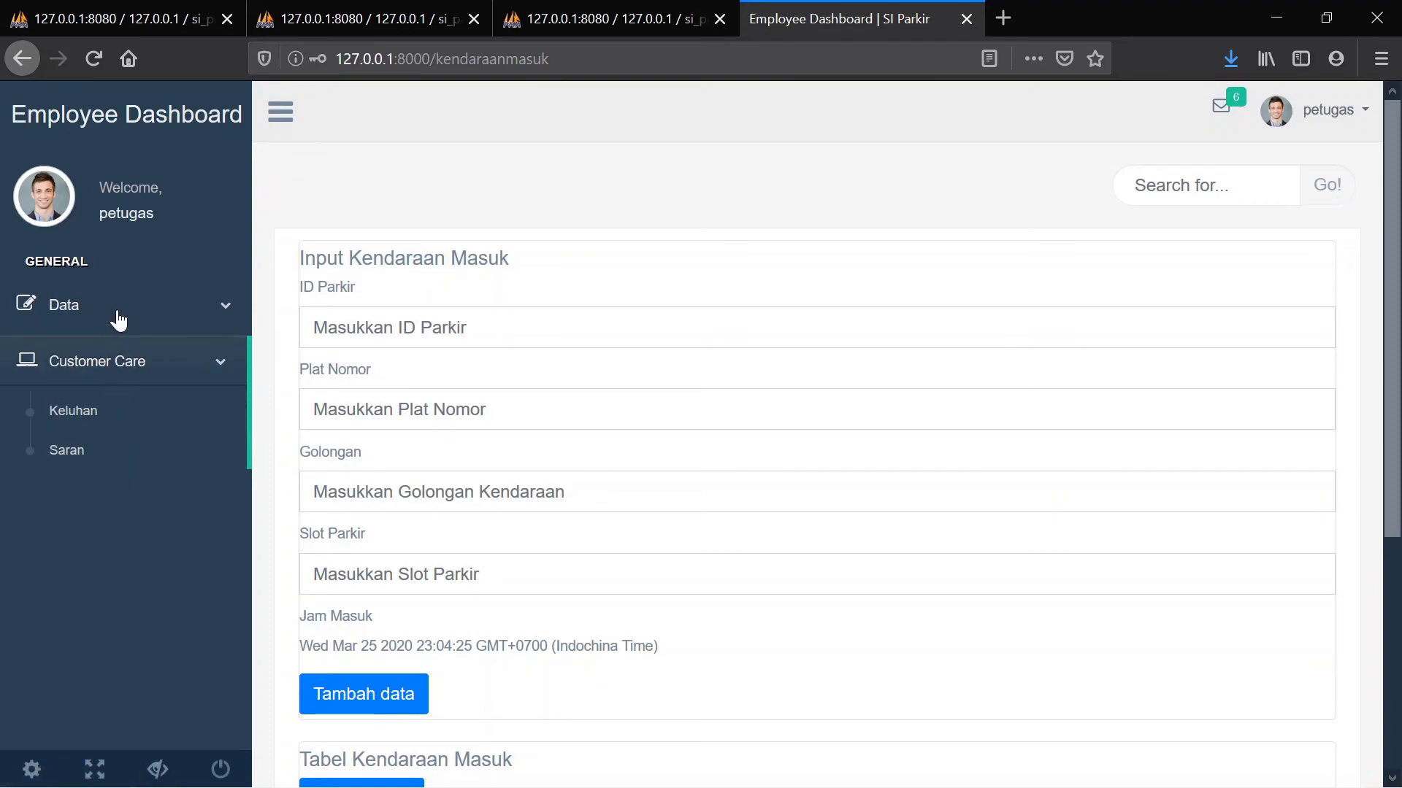
pyautogui.click(118, 317)
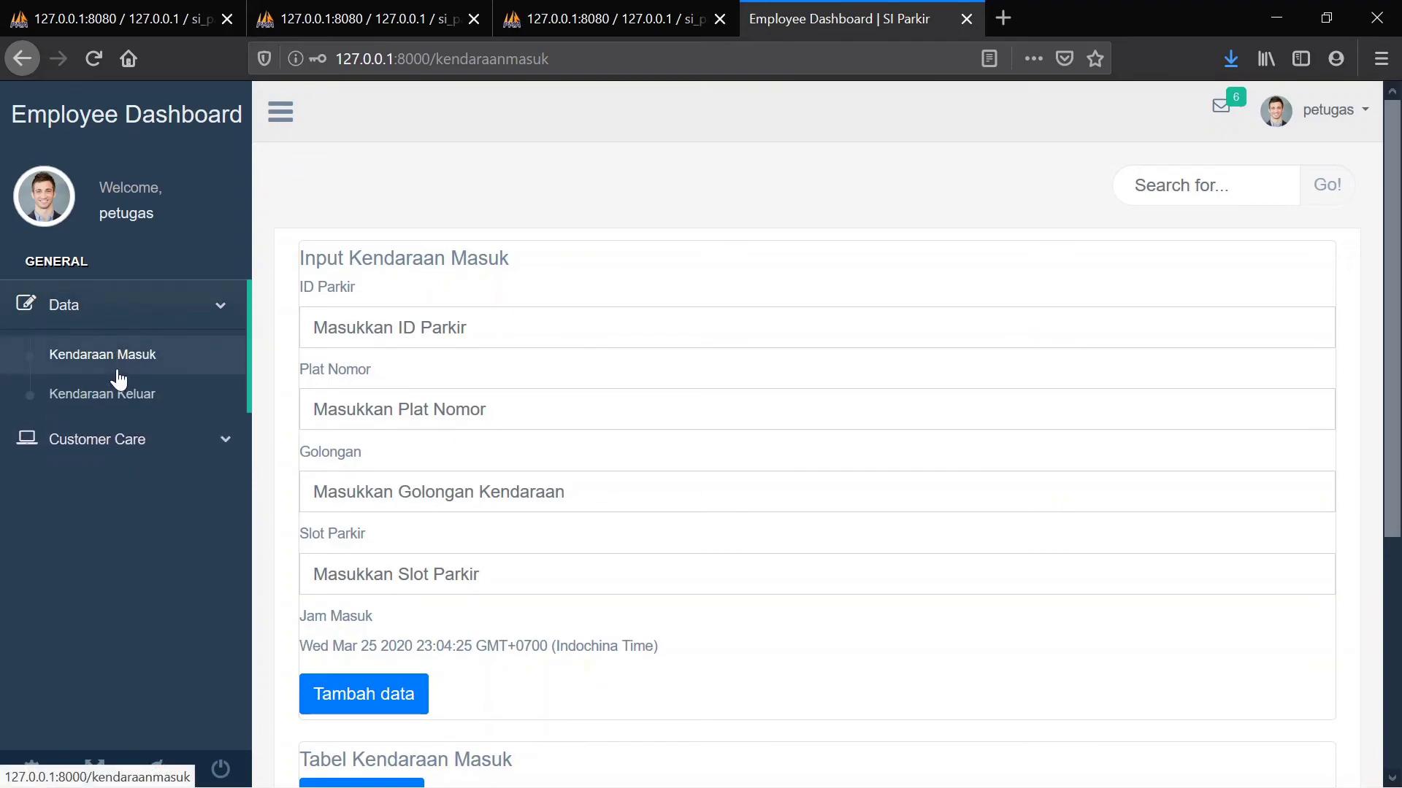
pyautogui.click(118, 378)
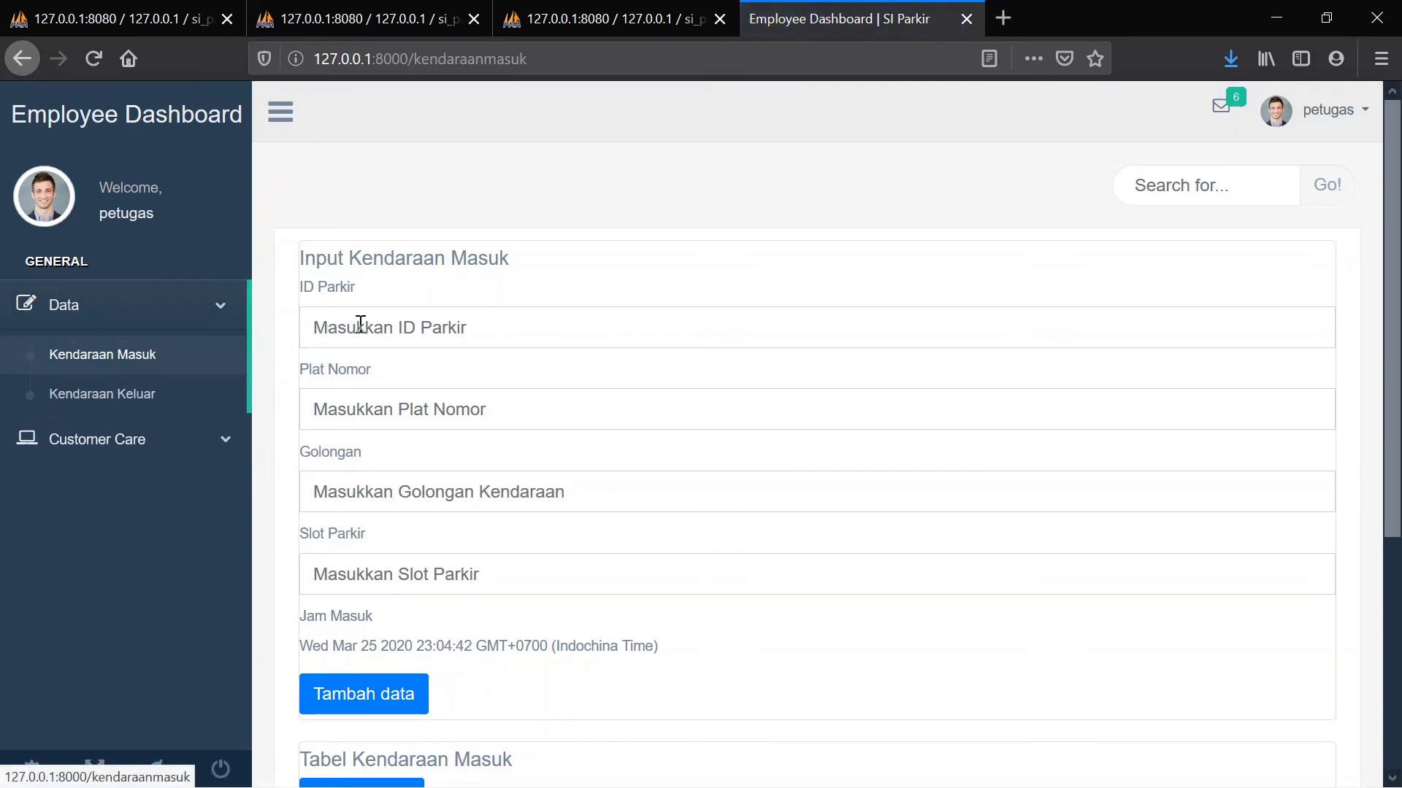
pyautogui.scroll(-5, 576, 325)
pyautogui.scroll(3, 578, 331)
pyautogui.scroll(2, 578, 328)
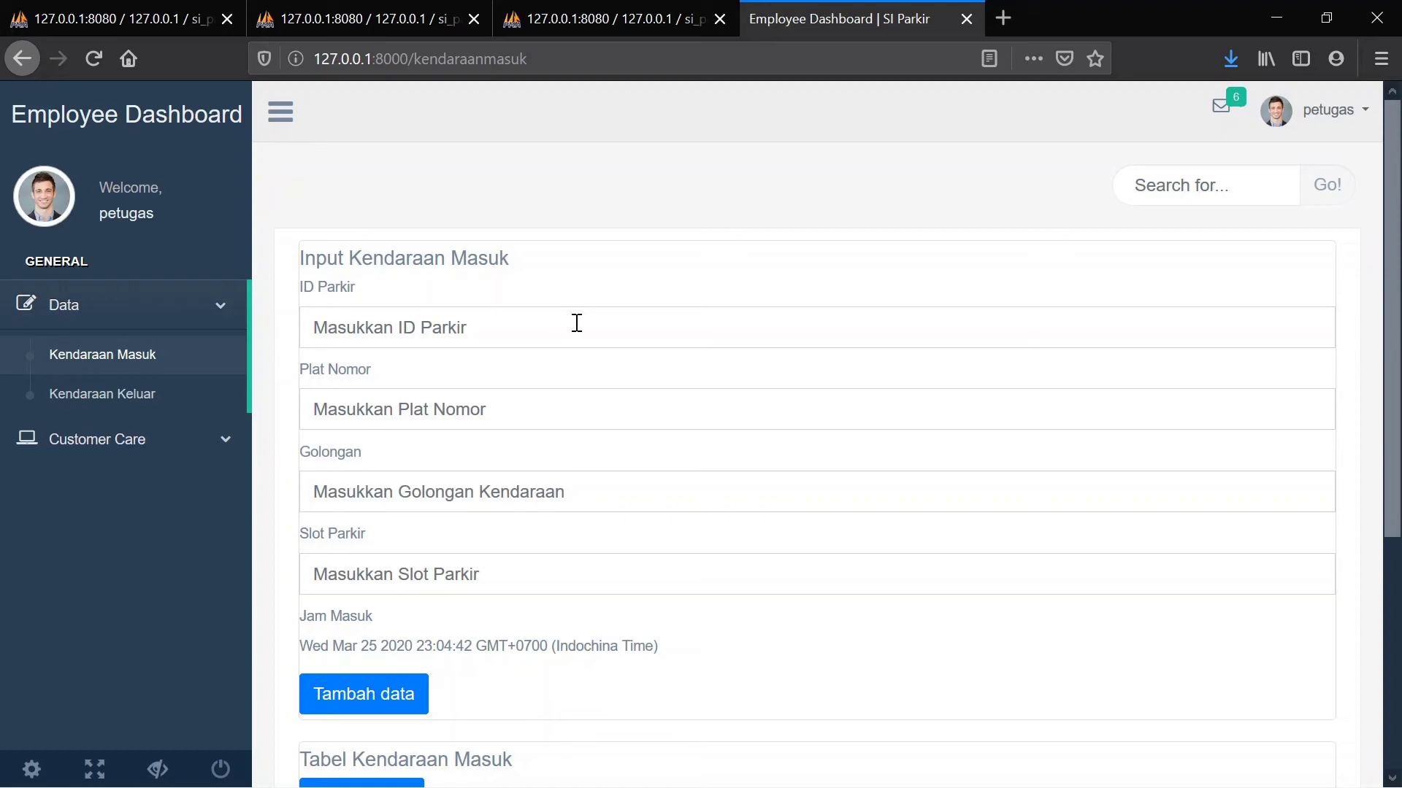
pyautogui.scroll(-1, 576, 323)
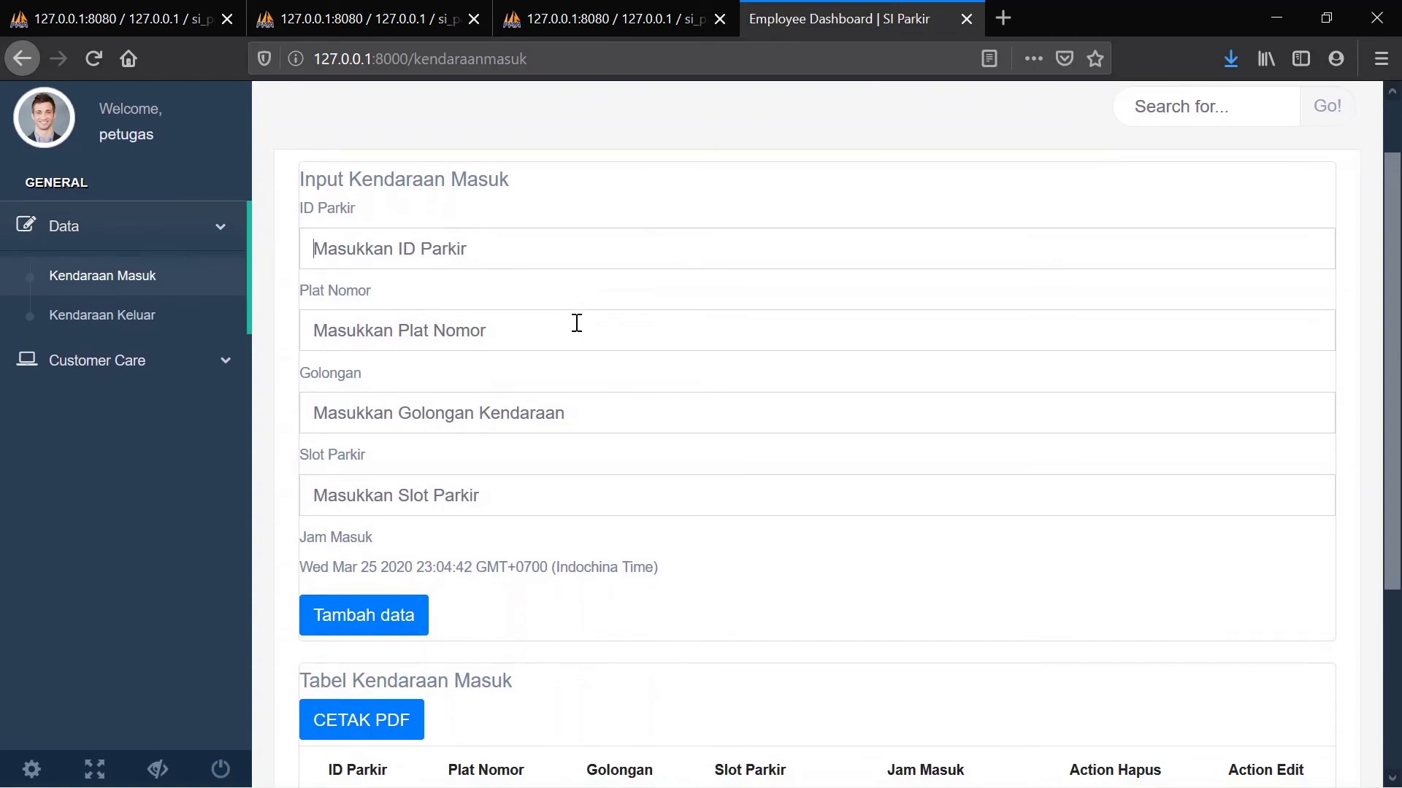
pyautogui.scroll(-2, 576, 323)
pyautogui.scroll(1, 576, 323)
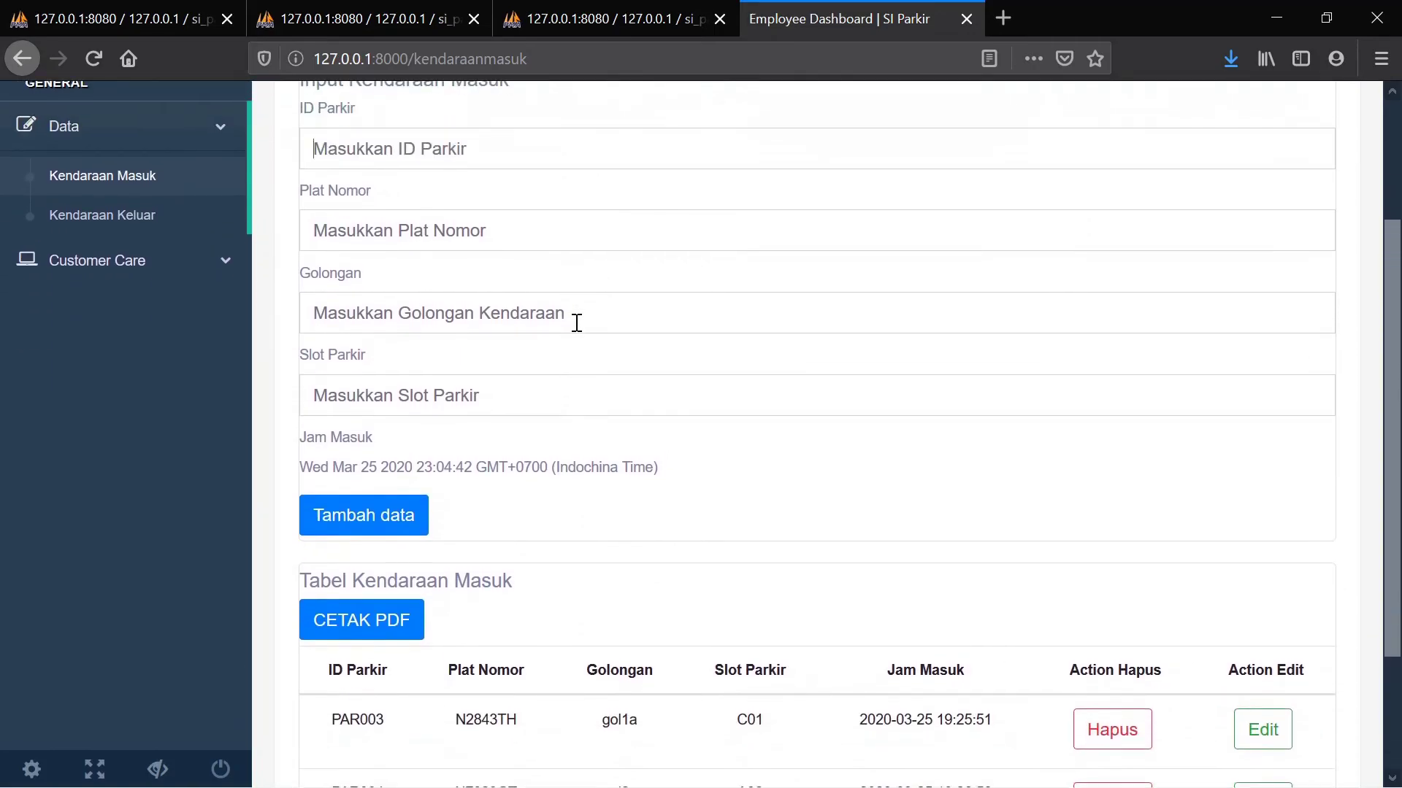
pyautogui.write('P')
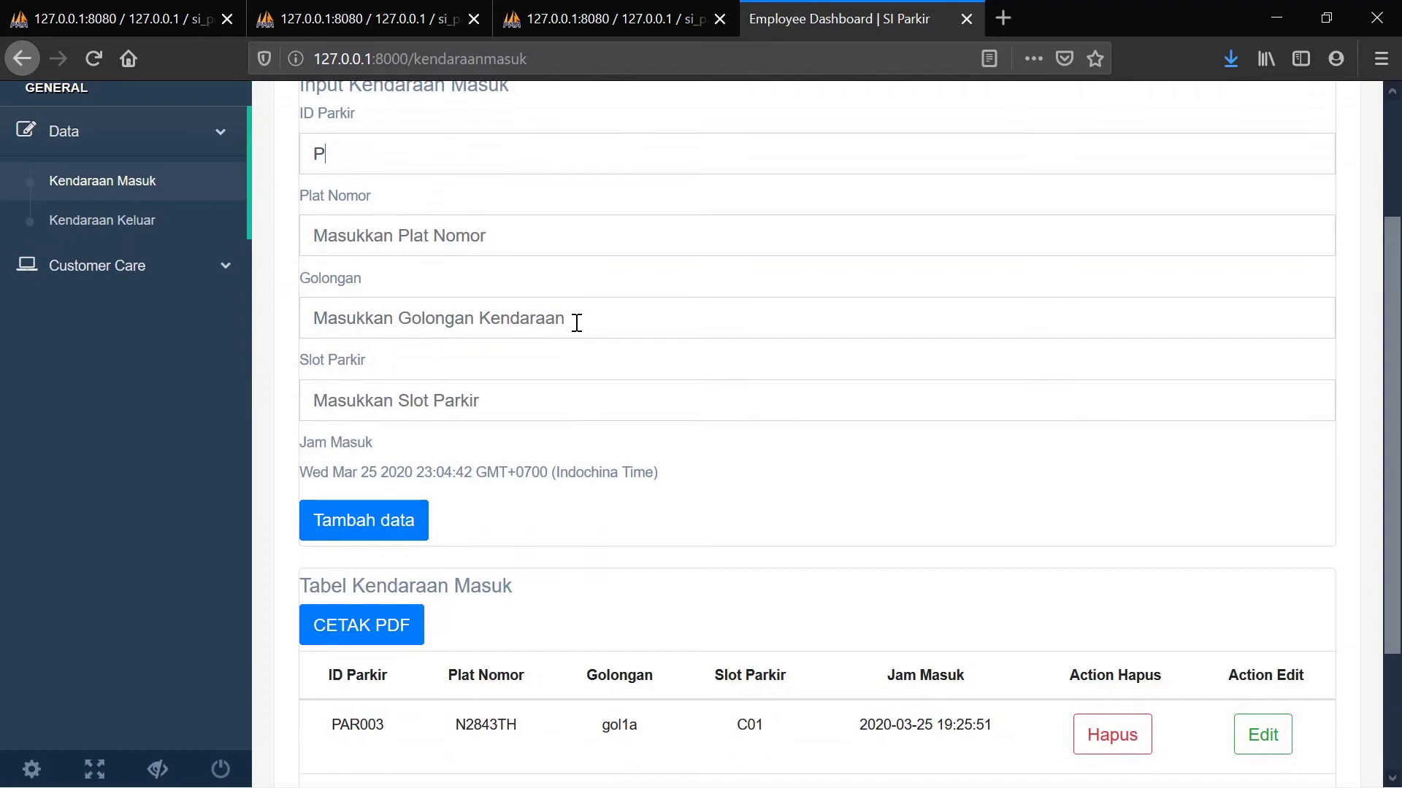
pyautogui.write('AR006')
pyautogui.click(397, 232)
pyautogui.write('N')
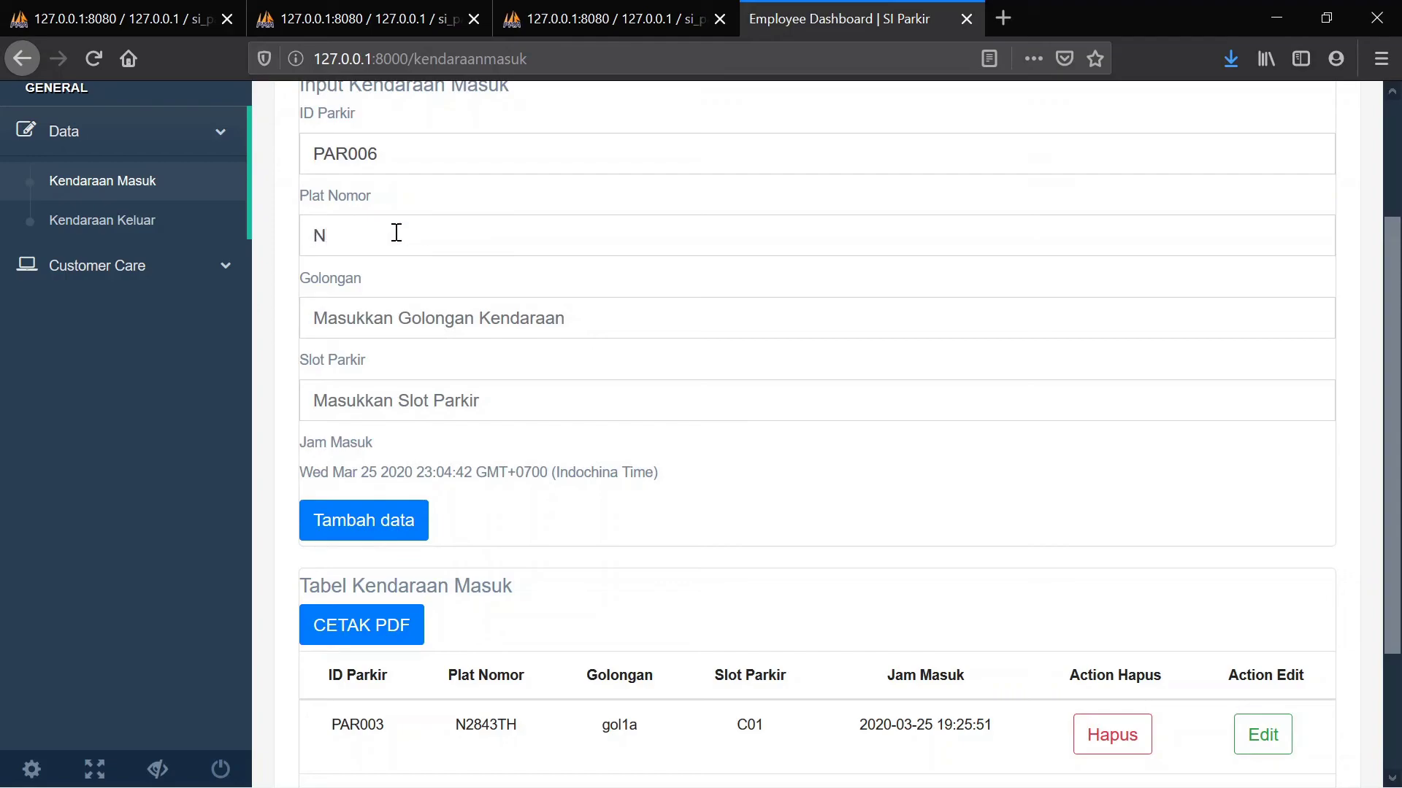
pyautogui.write('3976')
pyautogui.write('GTB')
pyautogui.write('gol2')
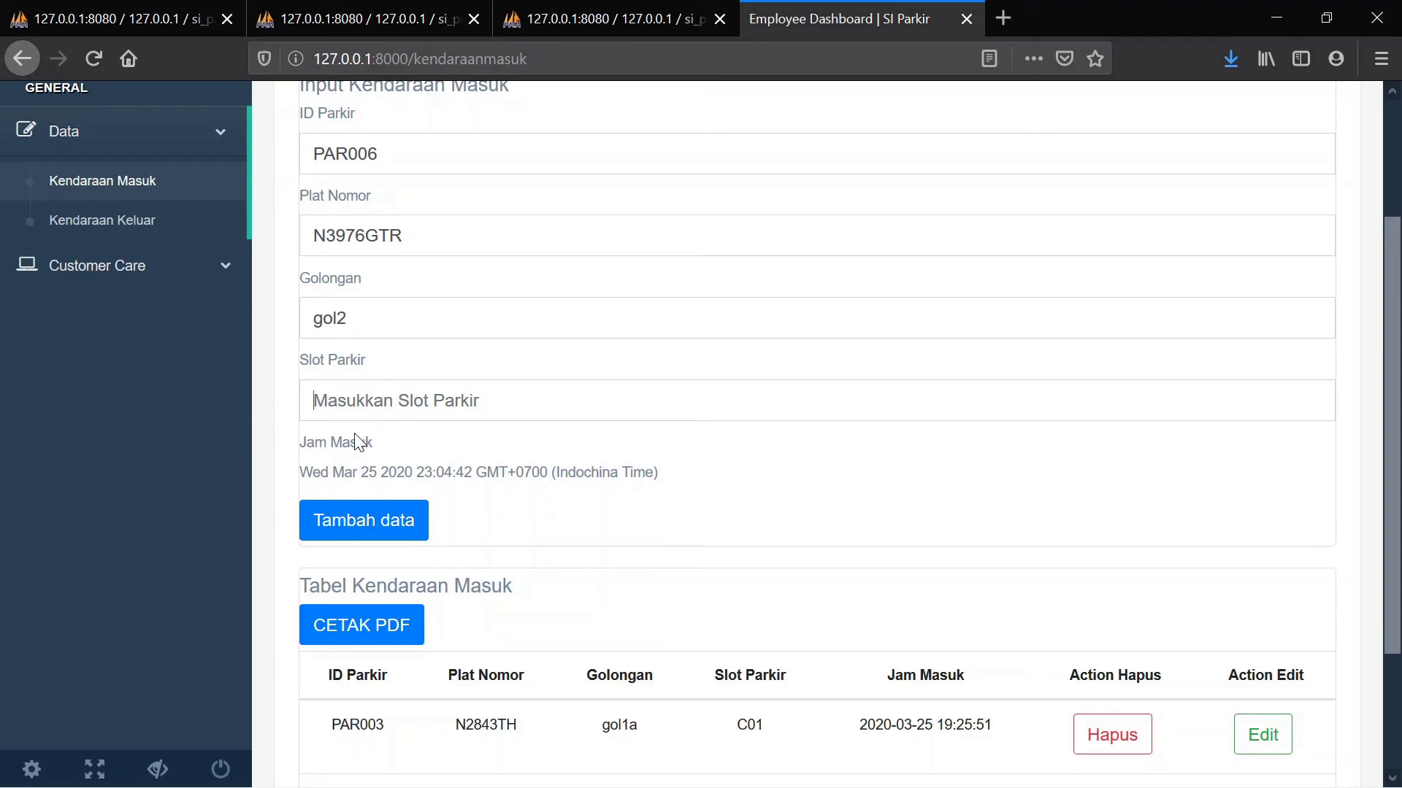
pyautogui.write('C20')
pyautogui.click(364, 533)
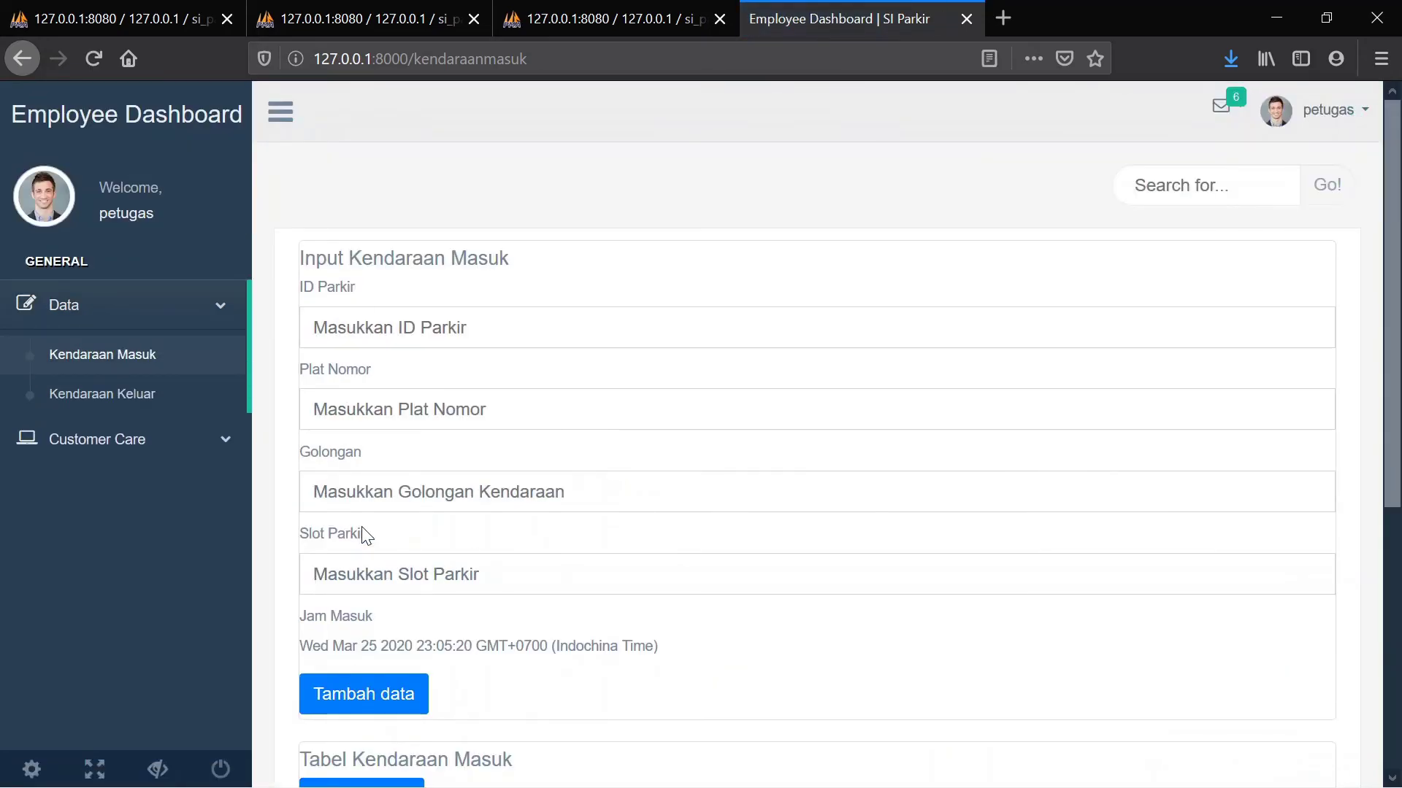
pyautogui.scroll(-5, 365, 535)
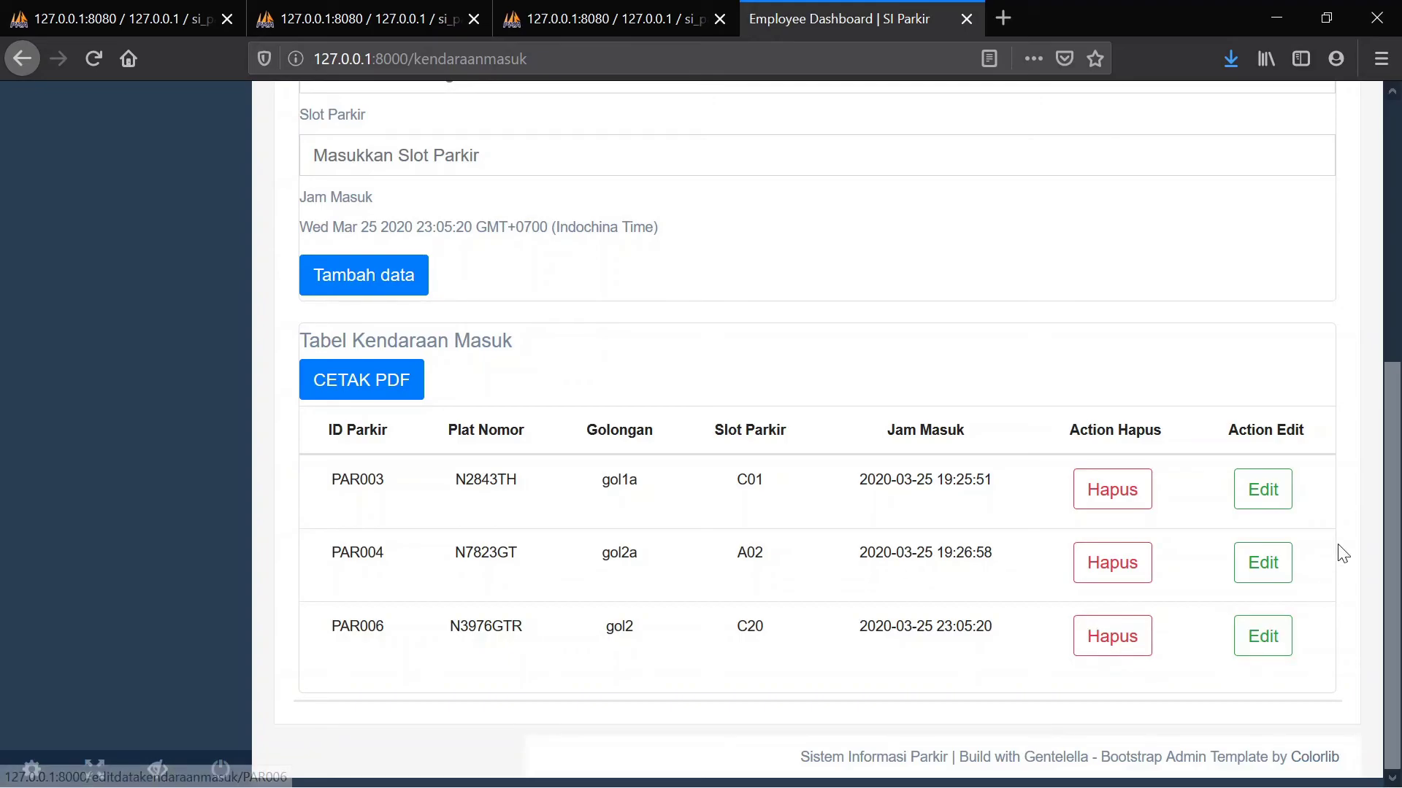
# Edit PAR006's record to change its parking slot from C20 to C15 and save
pyautogui.click(1265, 637)
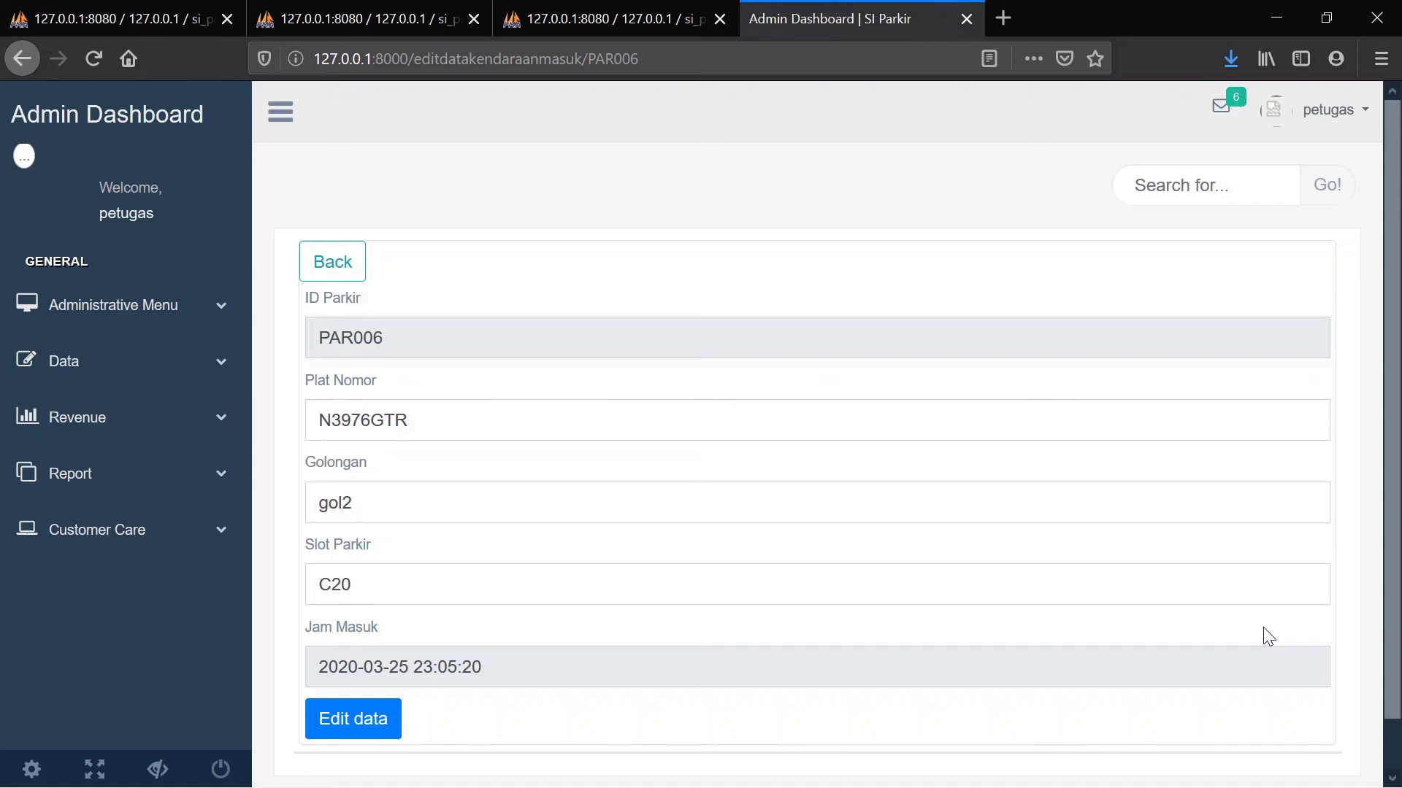
pyautogui.scroll(-1, 1268, 637)
pyautogui.scroll(1, 1269, 638)
pyautogui.click(347, 589)
pyautogui.moveTo(348, 590); pyautogui.dragTo(332, 592)
pyautogui.write('15')
pyautogui.click(362, 720)
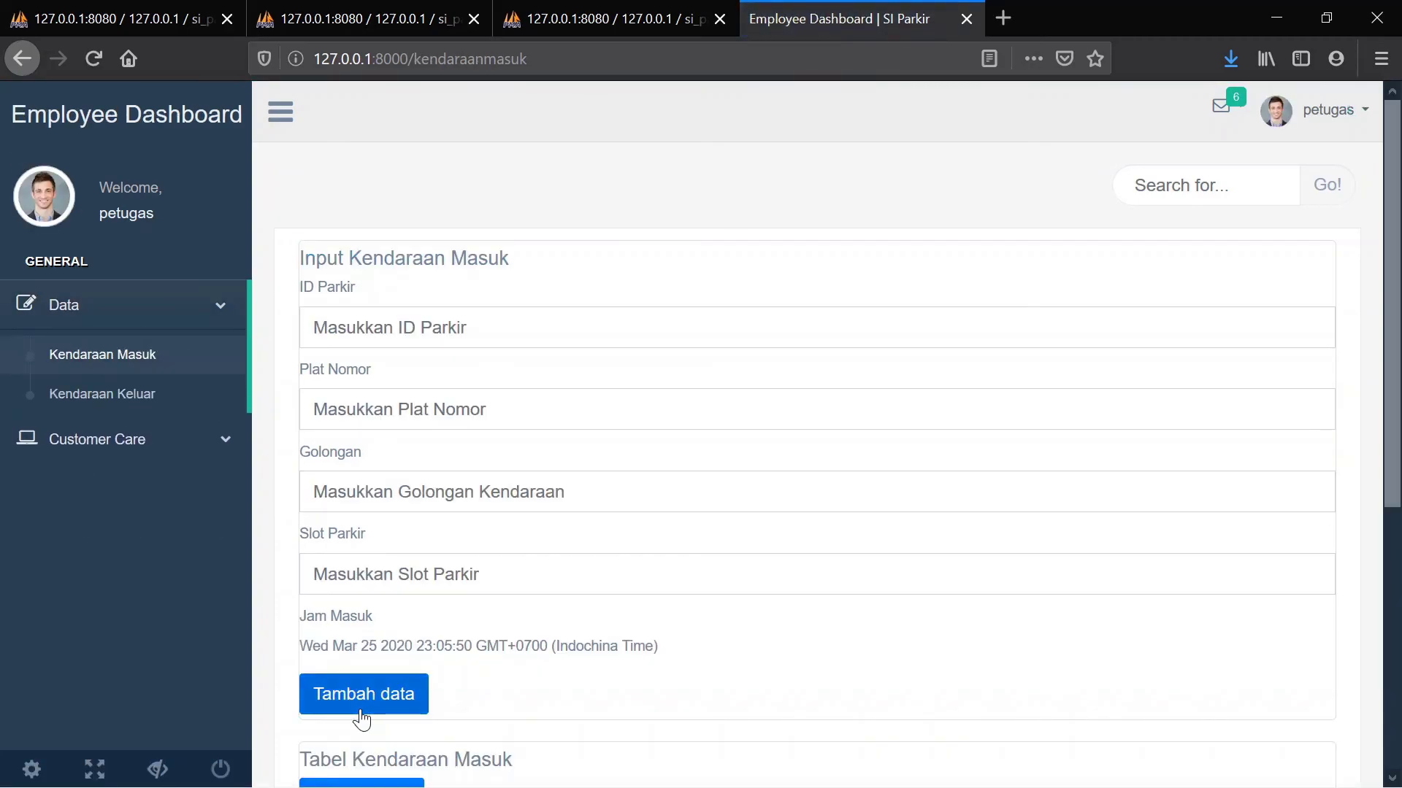
pyautogui.scroll(-5, 361, 720)
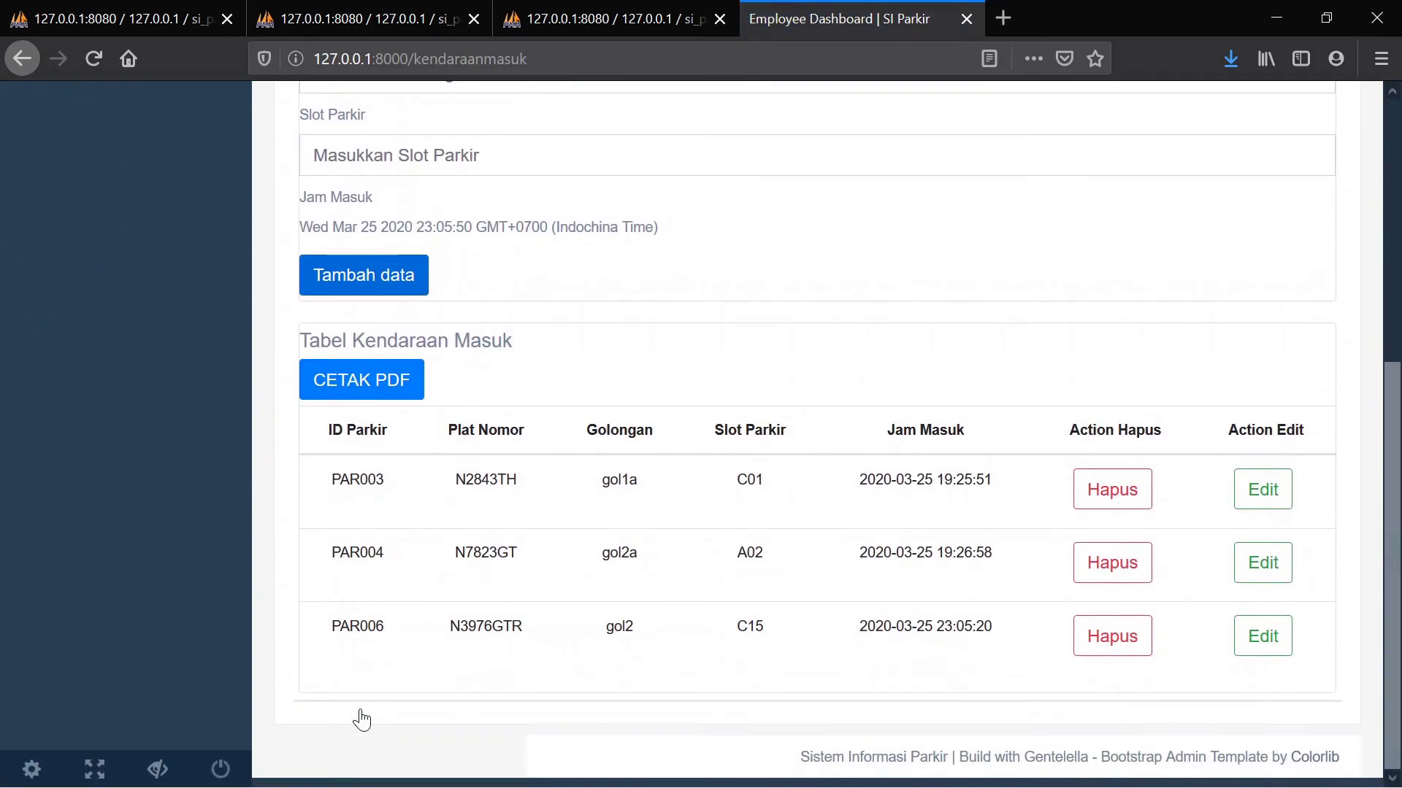
pyautogui.scroll(3, 361, 720)
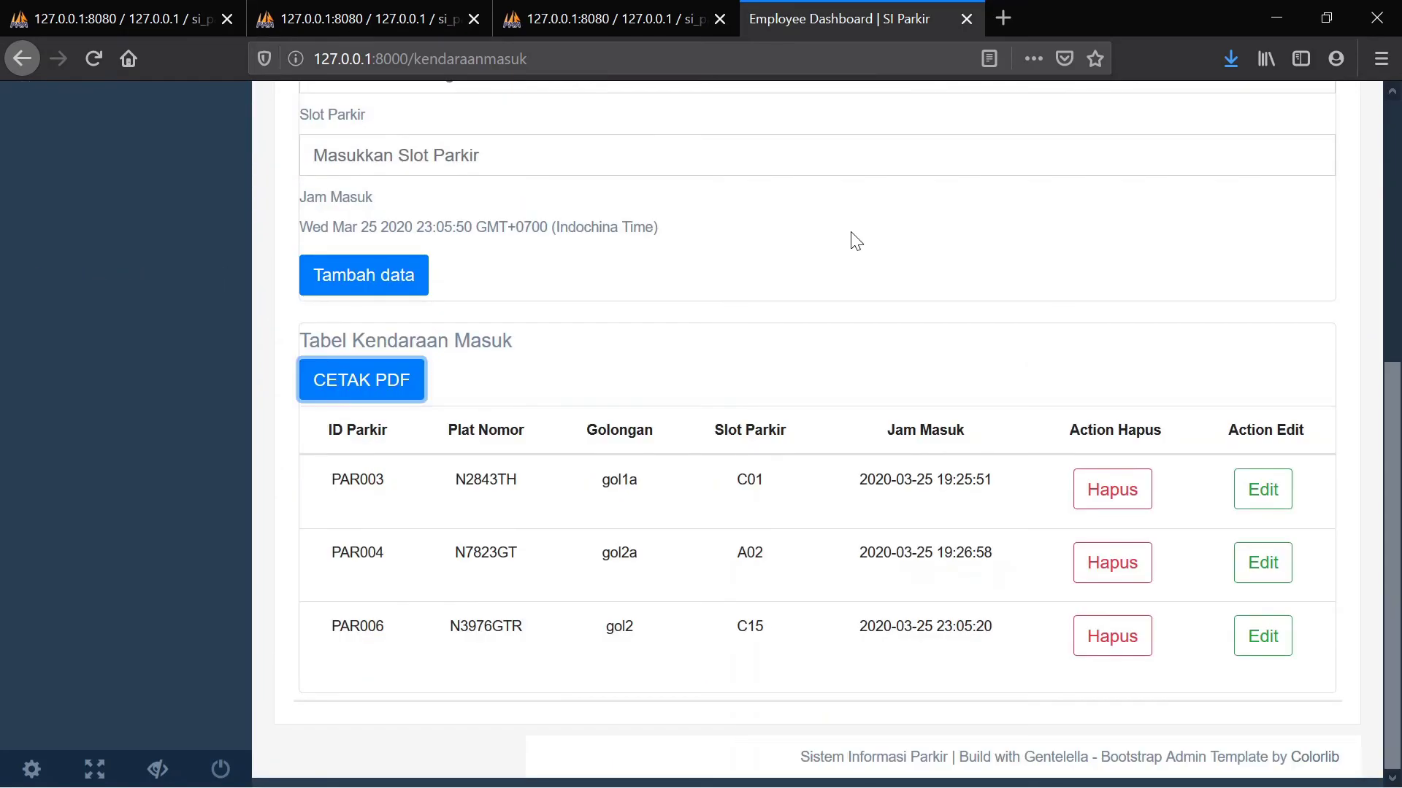
pyautogui.scroll(5, 856, 241)
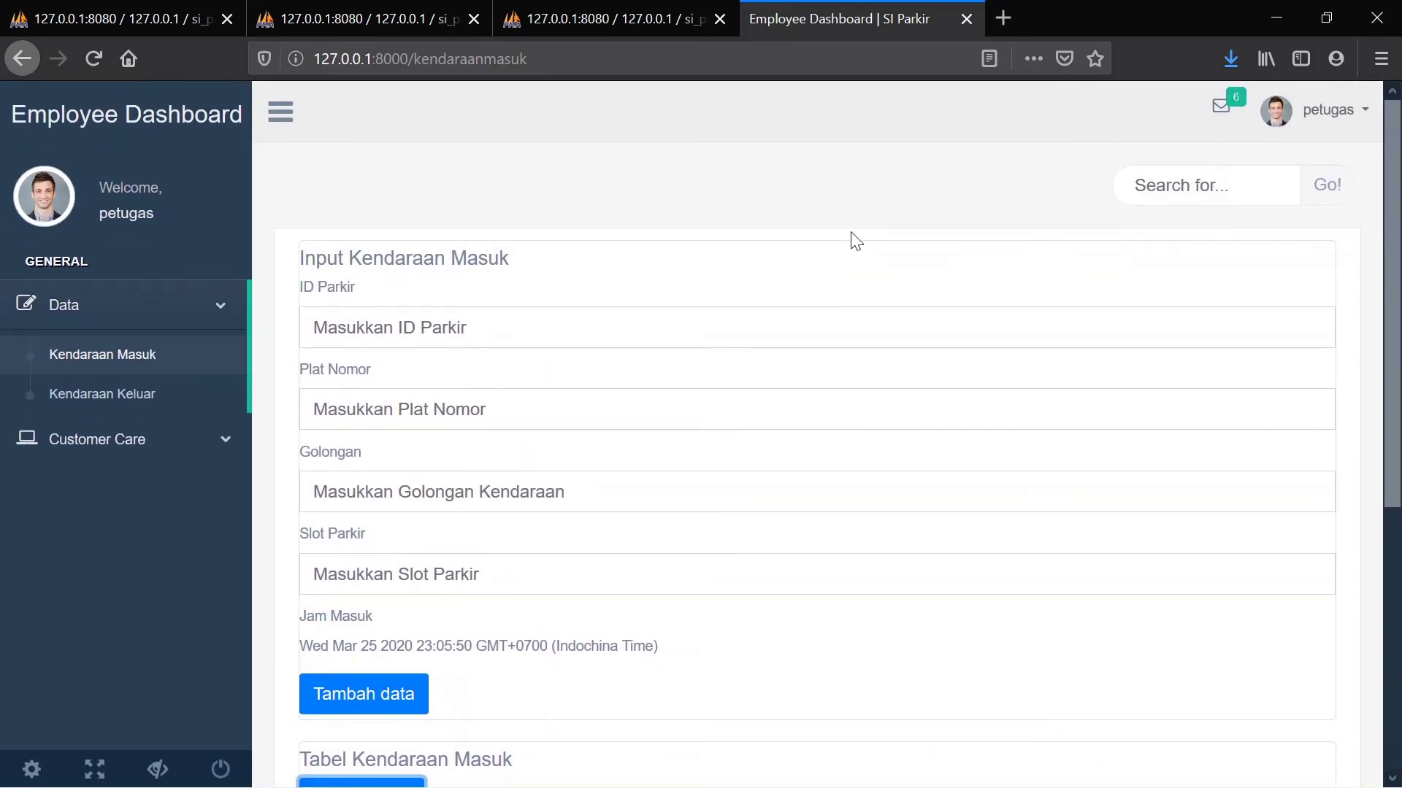
pyautogui.scroll(-5, 856, 241)
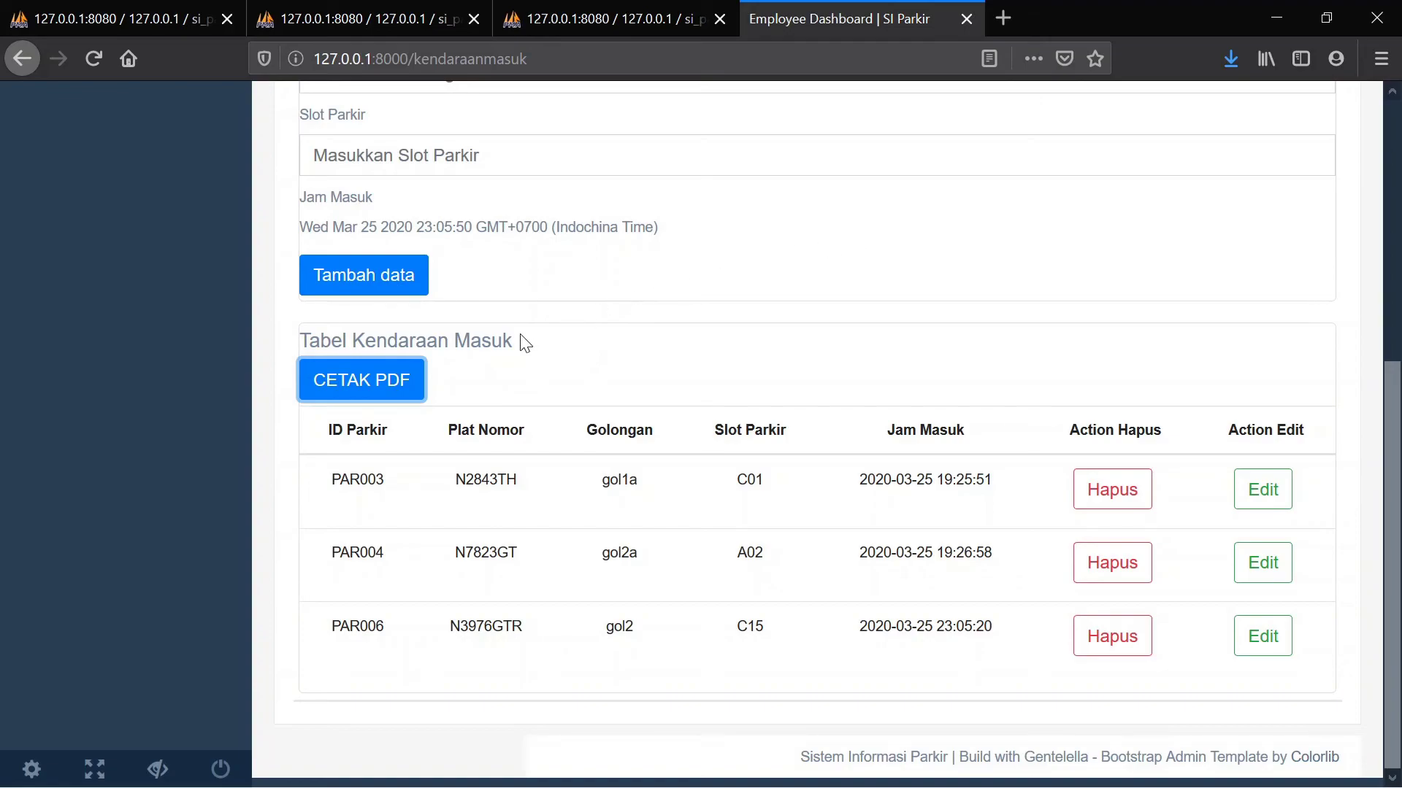
pyautogui.click(372, 393)
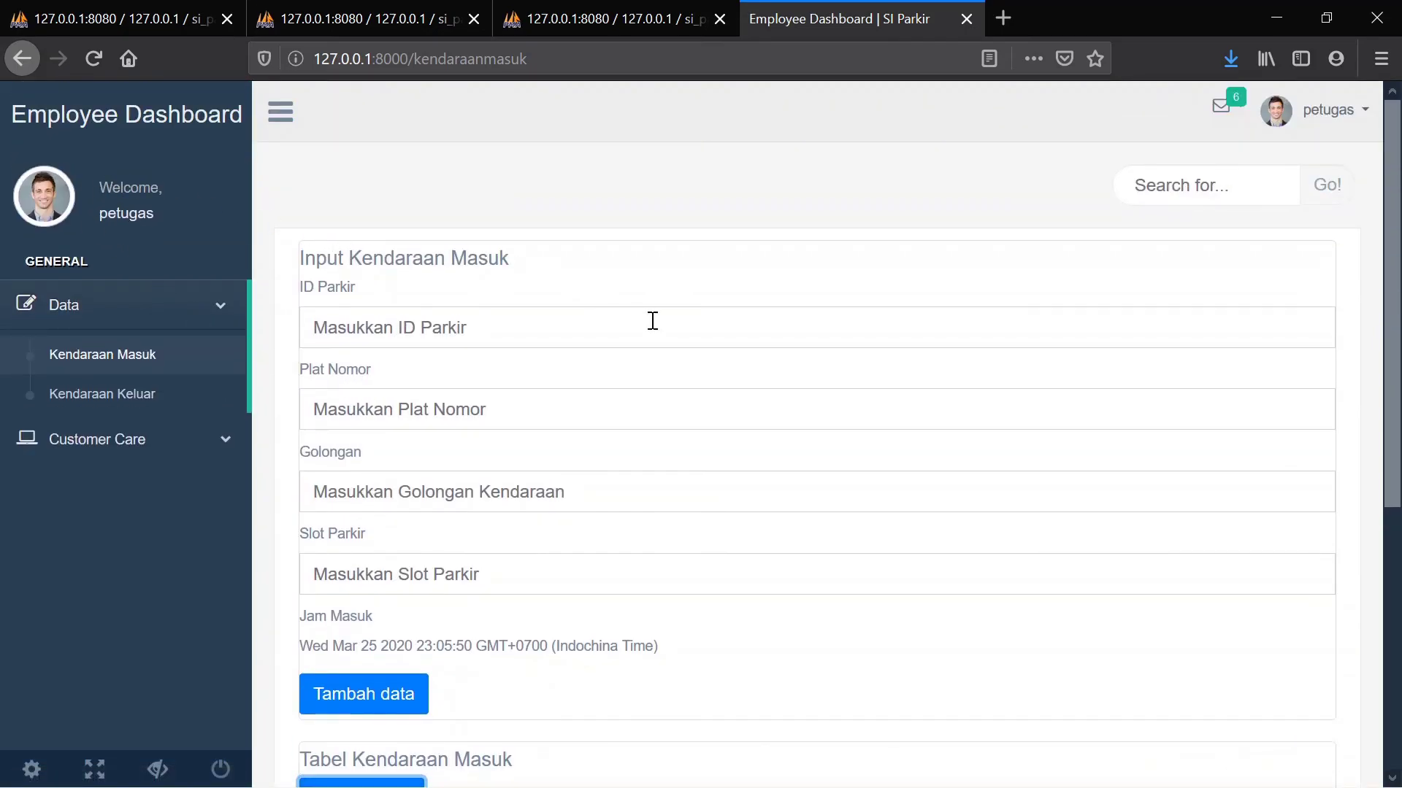
pyautogui.scroll(-5, 653, 321)
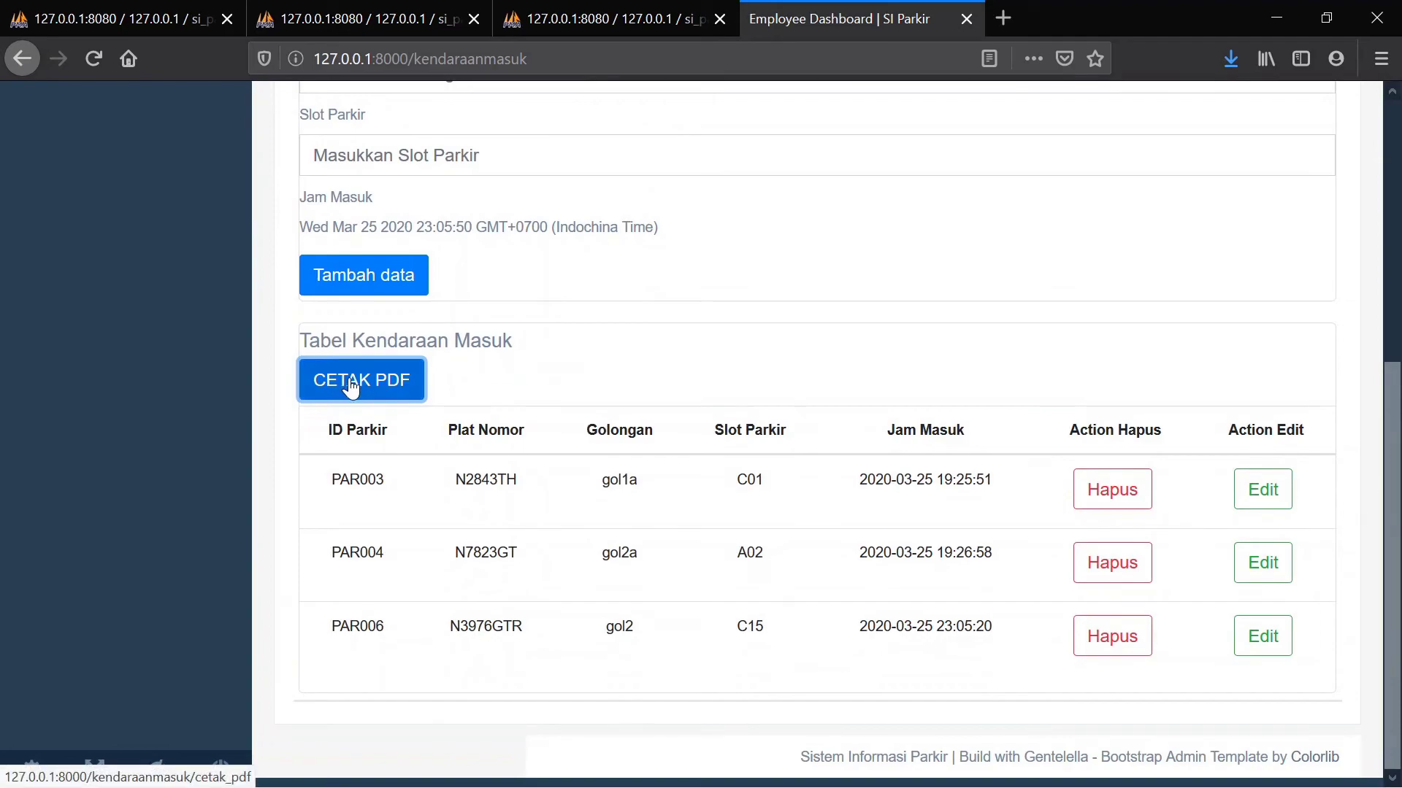
pyautogui.click(351, 387)
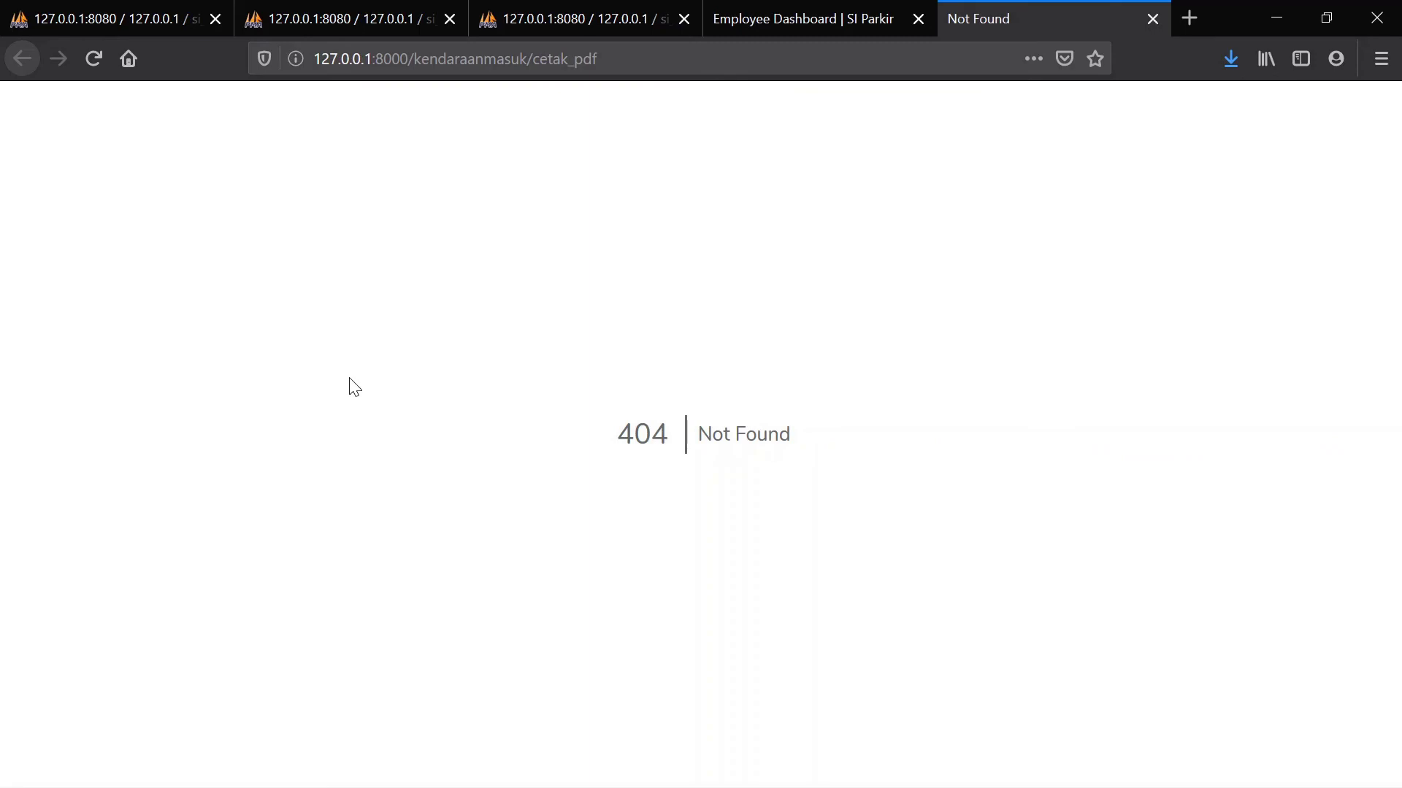
pyautogui.click(728, 21)
pyautogui.scroll(5, 620, 139)
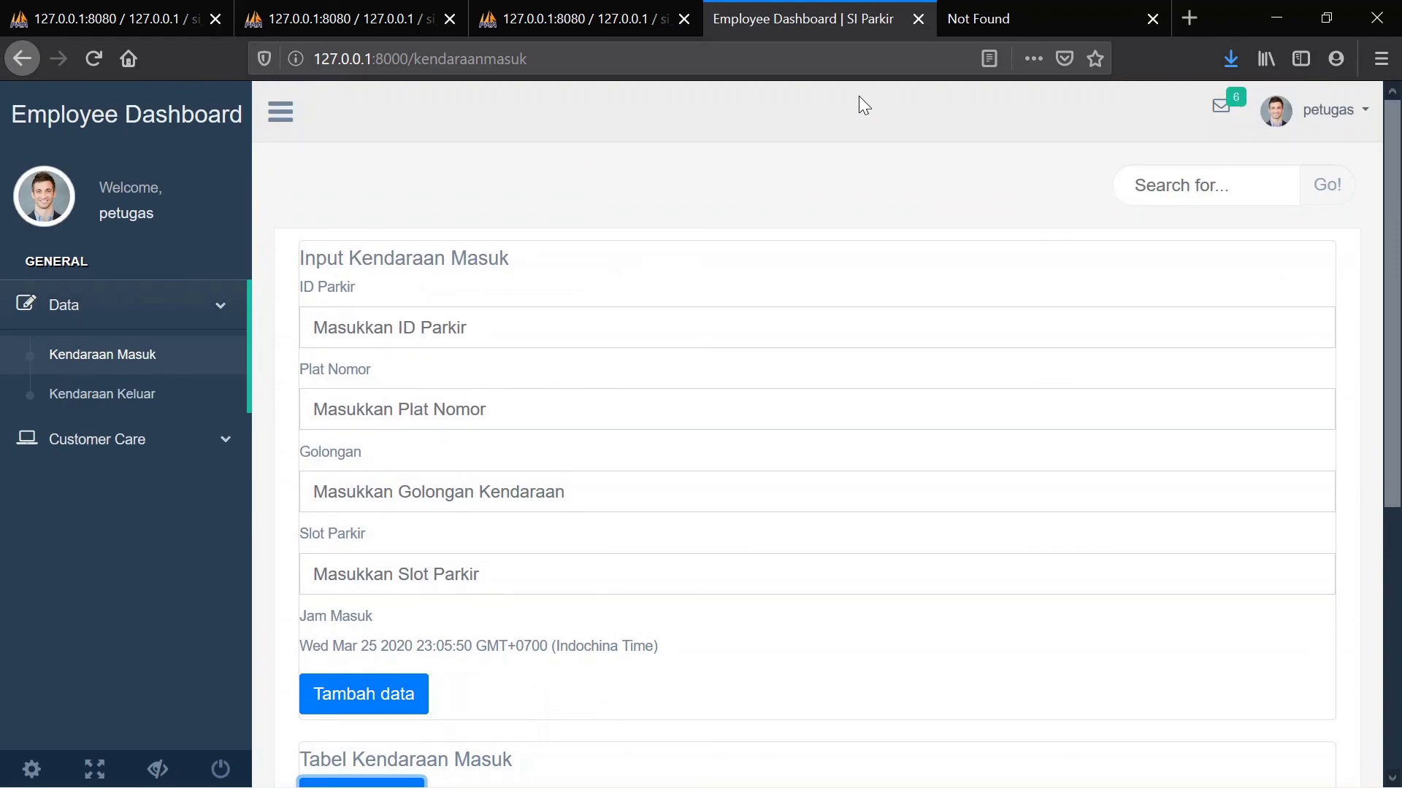
pyautogui.click(1001, 27)
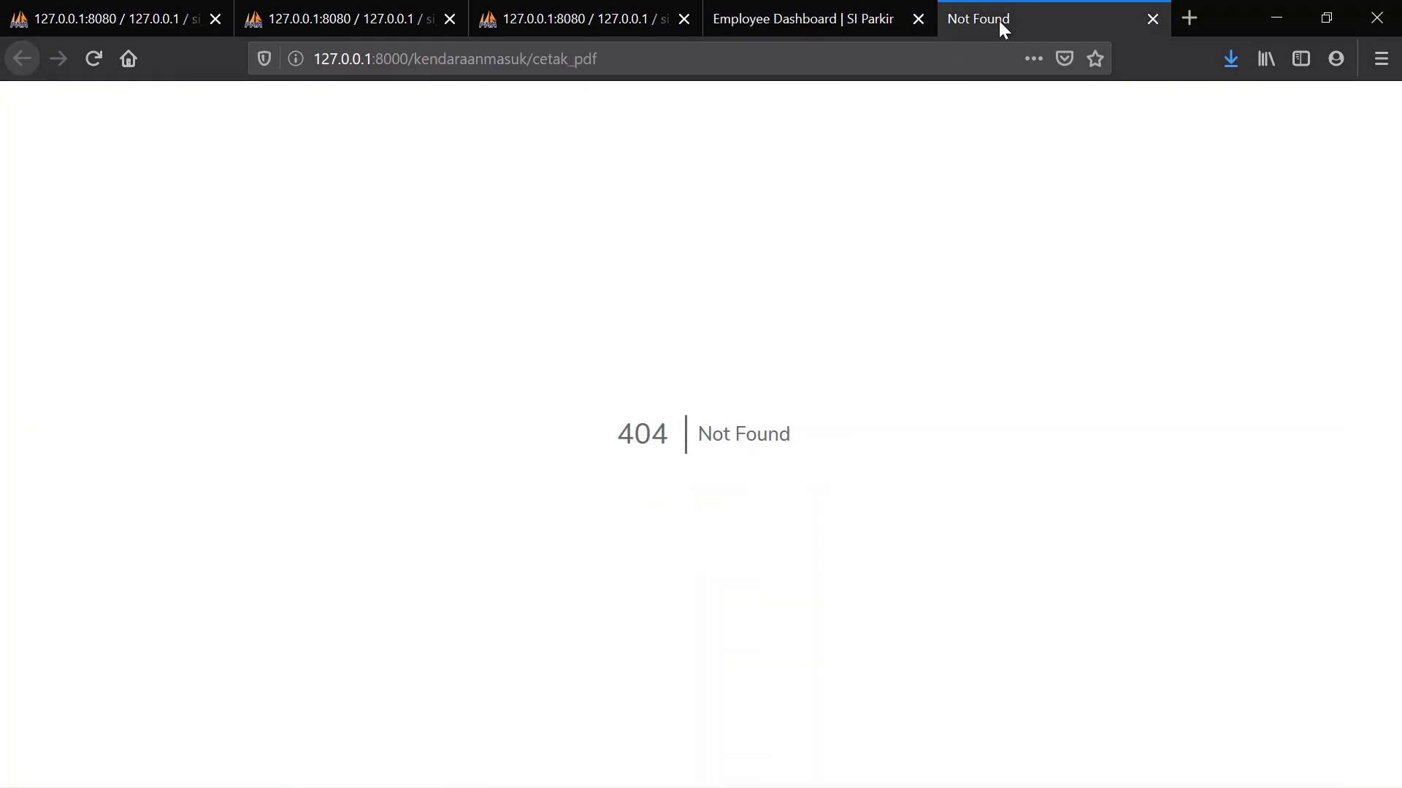
pyautogui.click(1153, 19)
pyautogui.scroll(-5, 799, 463)
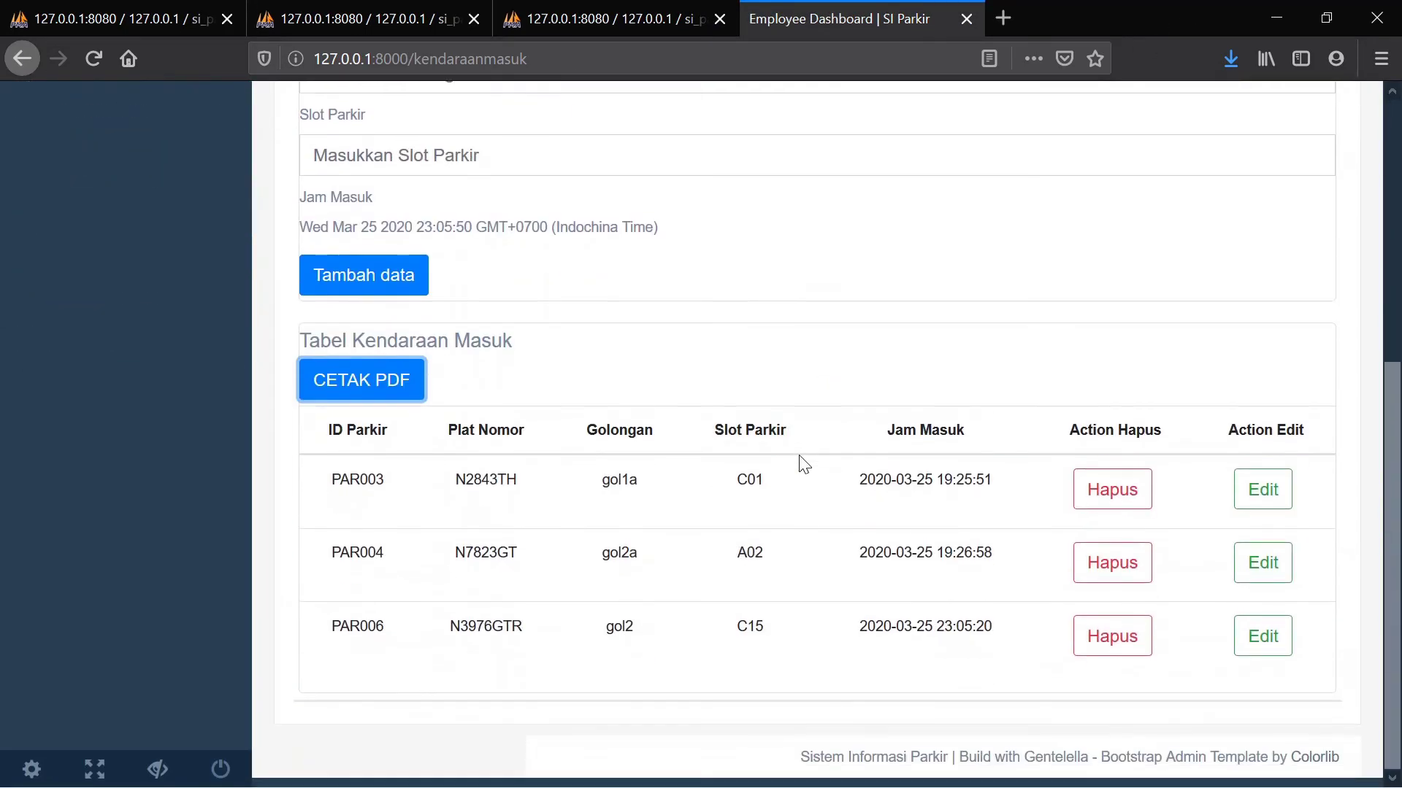
pyautogui.scroll(5, 803, 463)
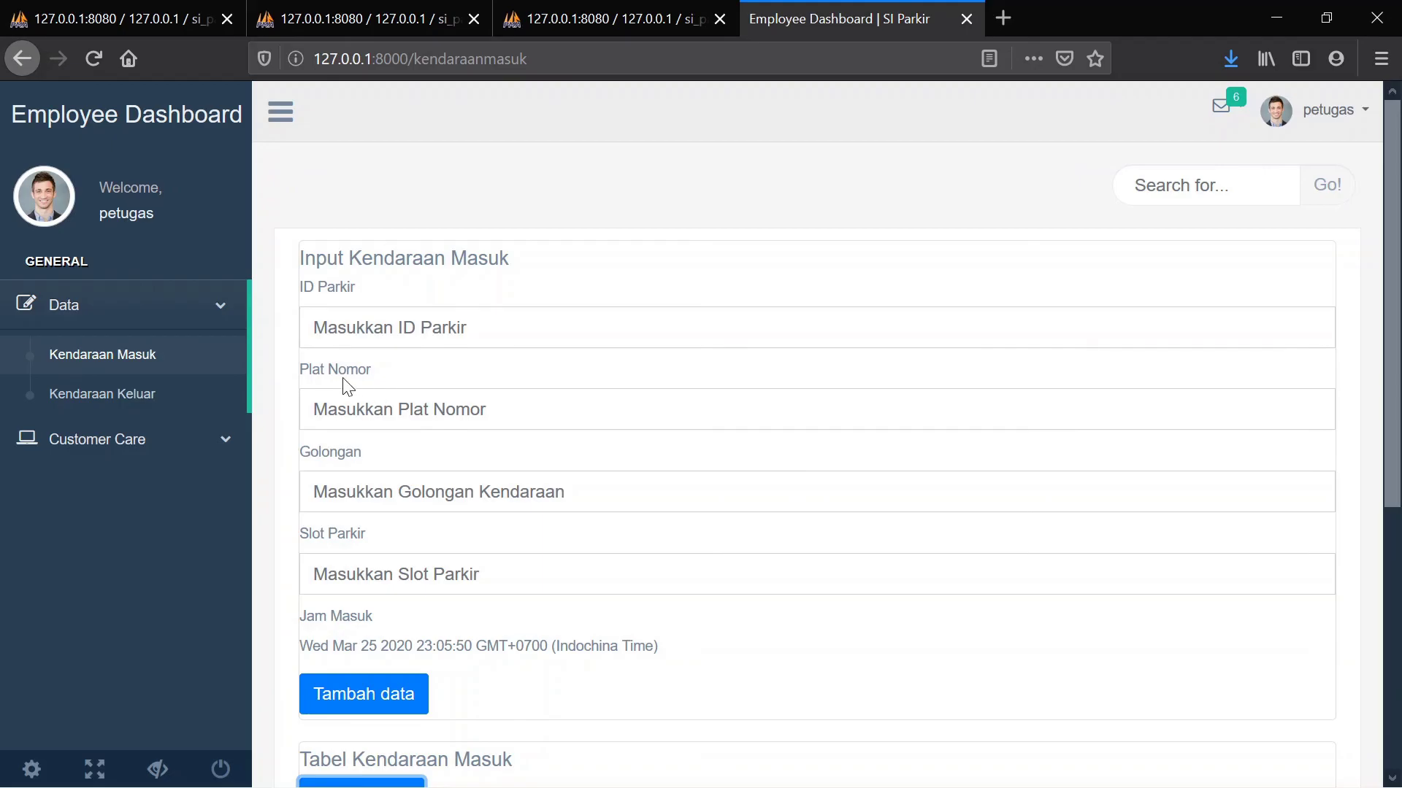
pyautogui.click(140, 394)
pyautogui.click(125, 439)
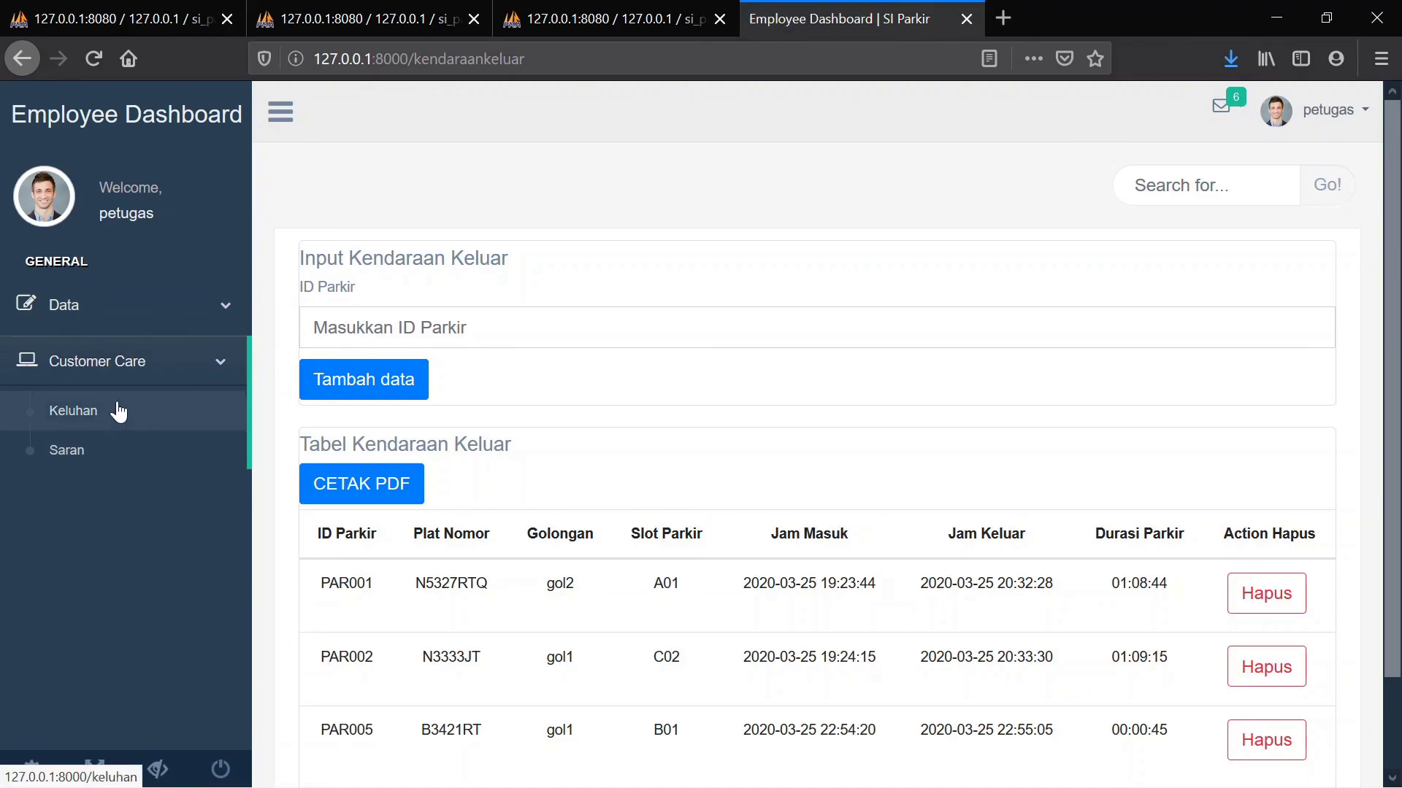
pyautogui.click(117, 411)
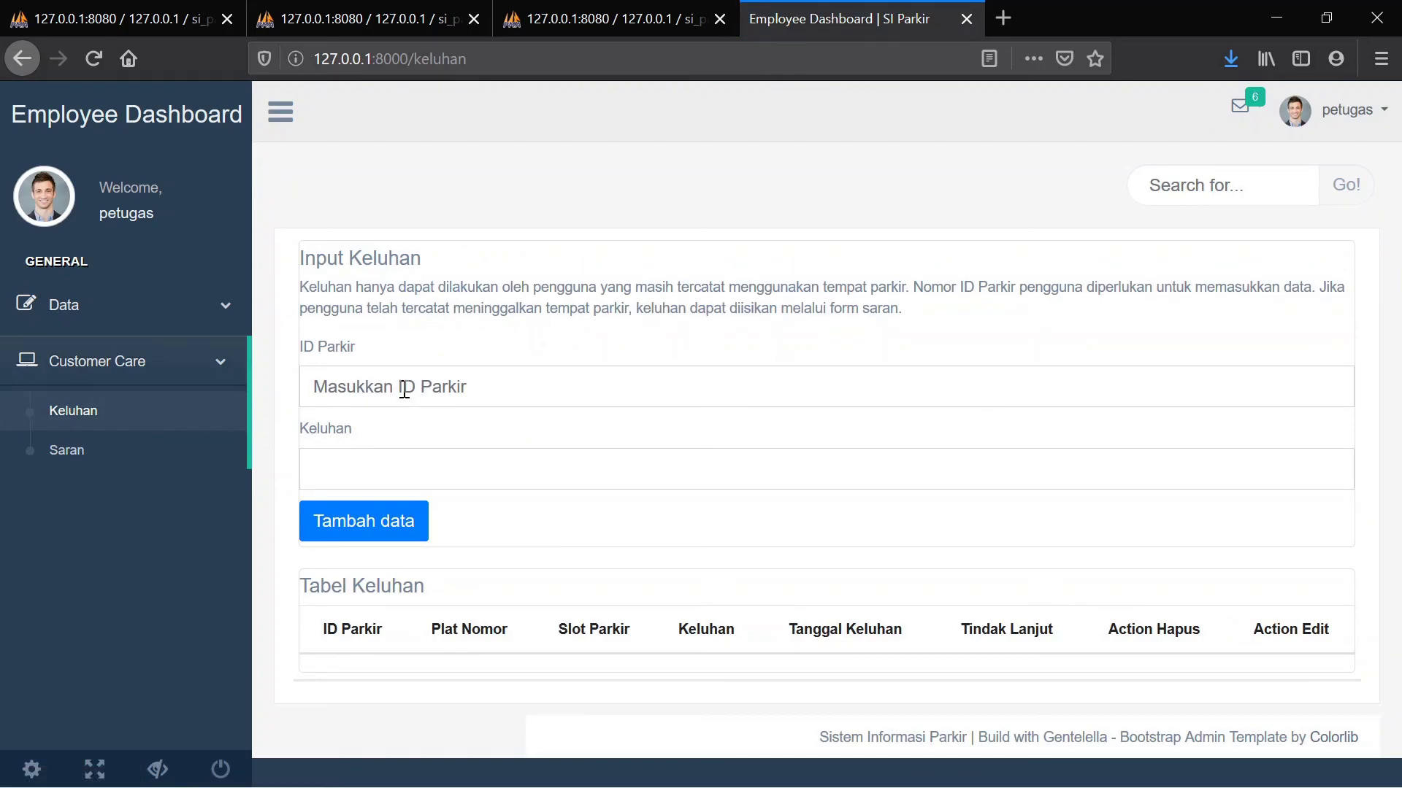
pyautogui.click(174, 301)
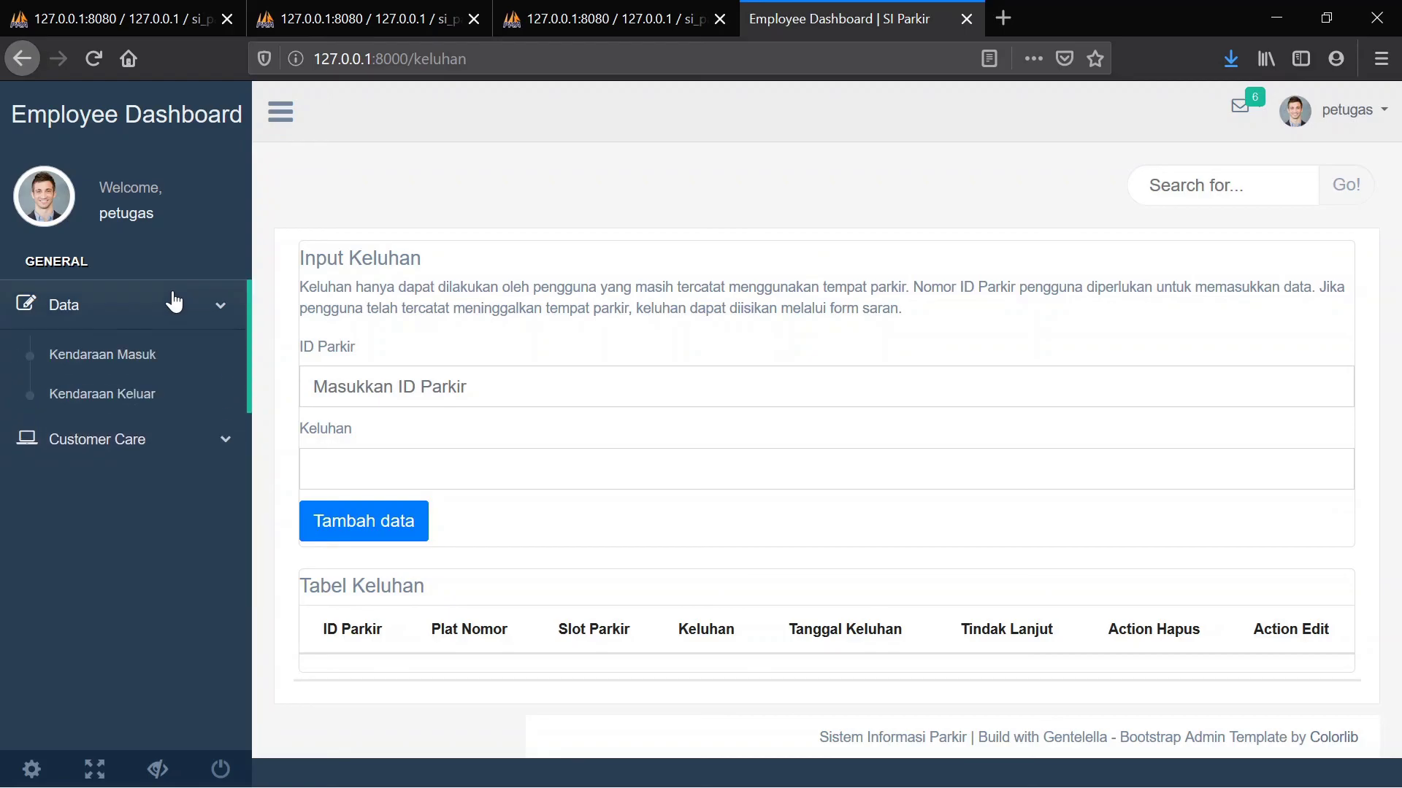
pyautogui.click(114, 367)
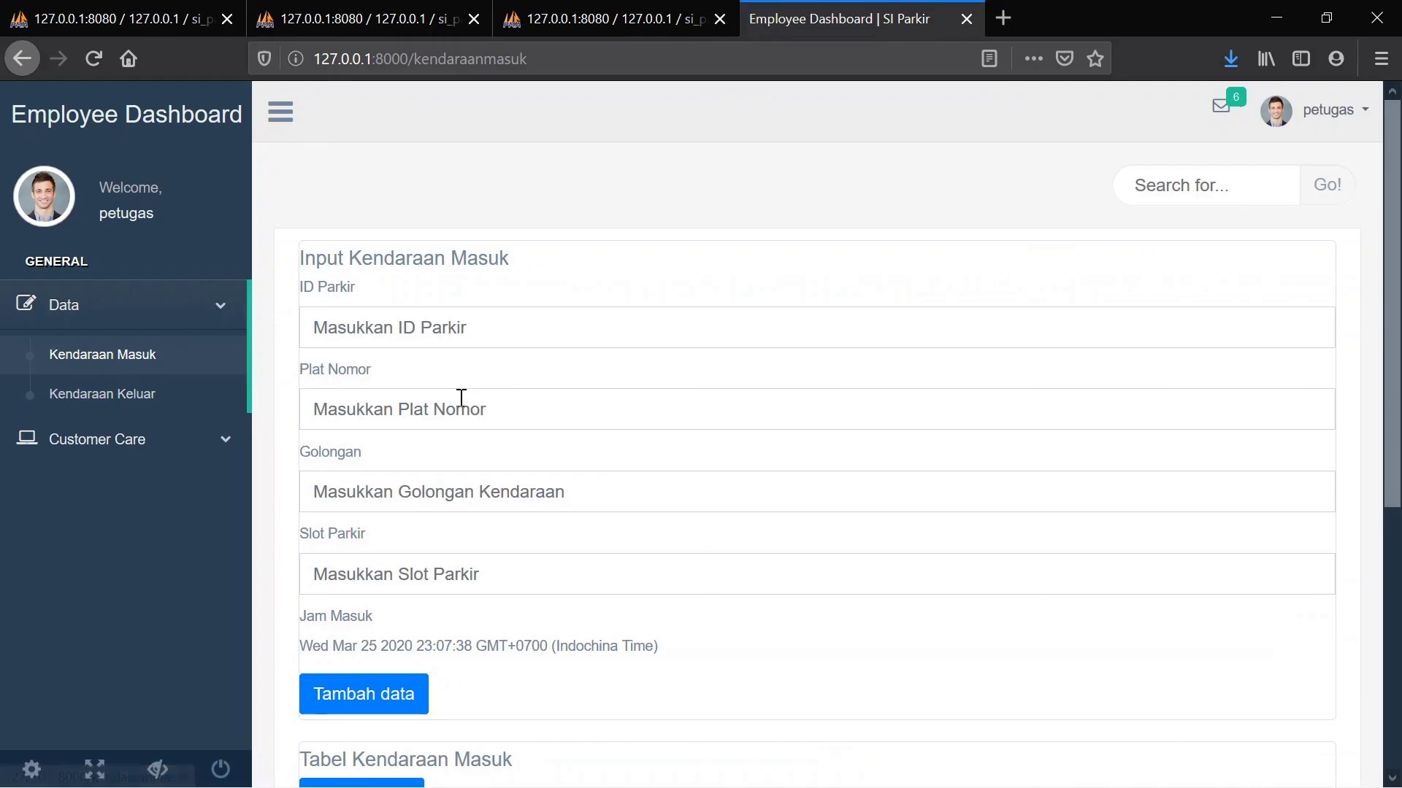
pyautogui.scroll(-5, 463, 403)
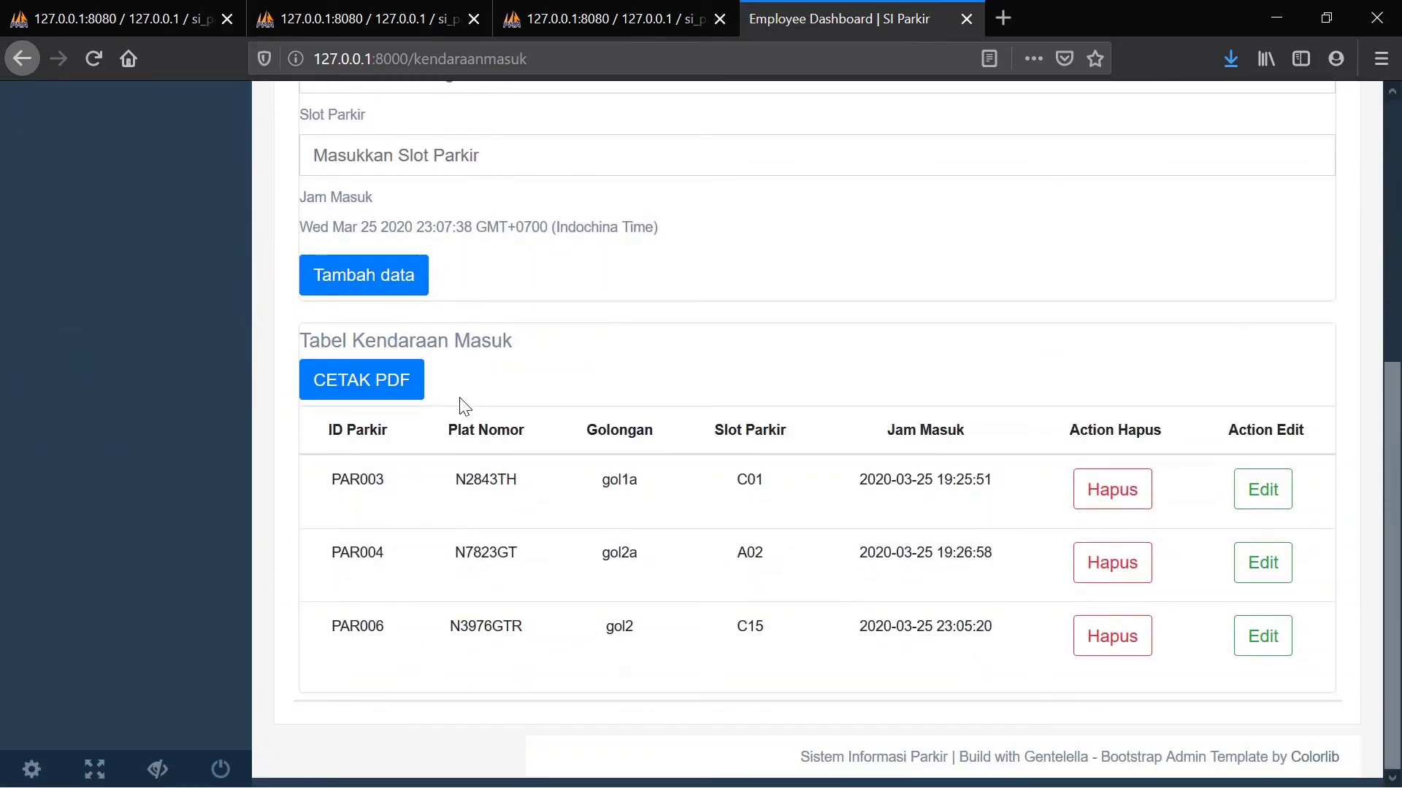
pyautogui.scroll(4, 460, 398)
pyautogui.scroll(-4, 460, 398)
pyautogui.scroll(5, 460, 398)
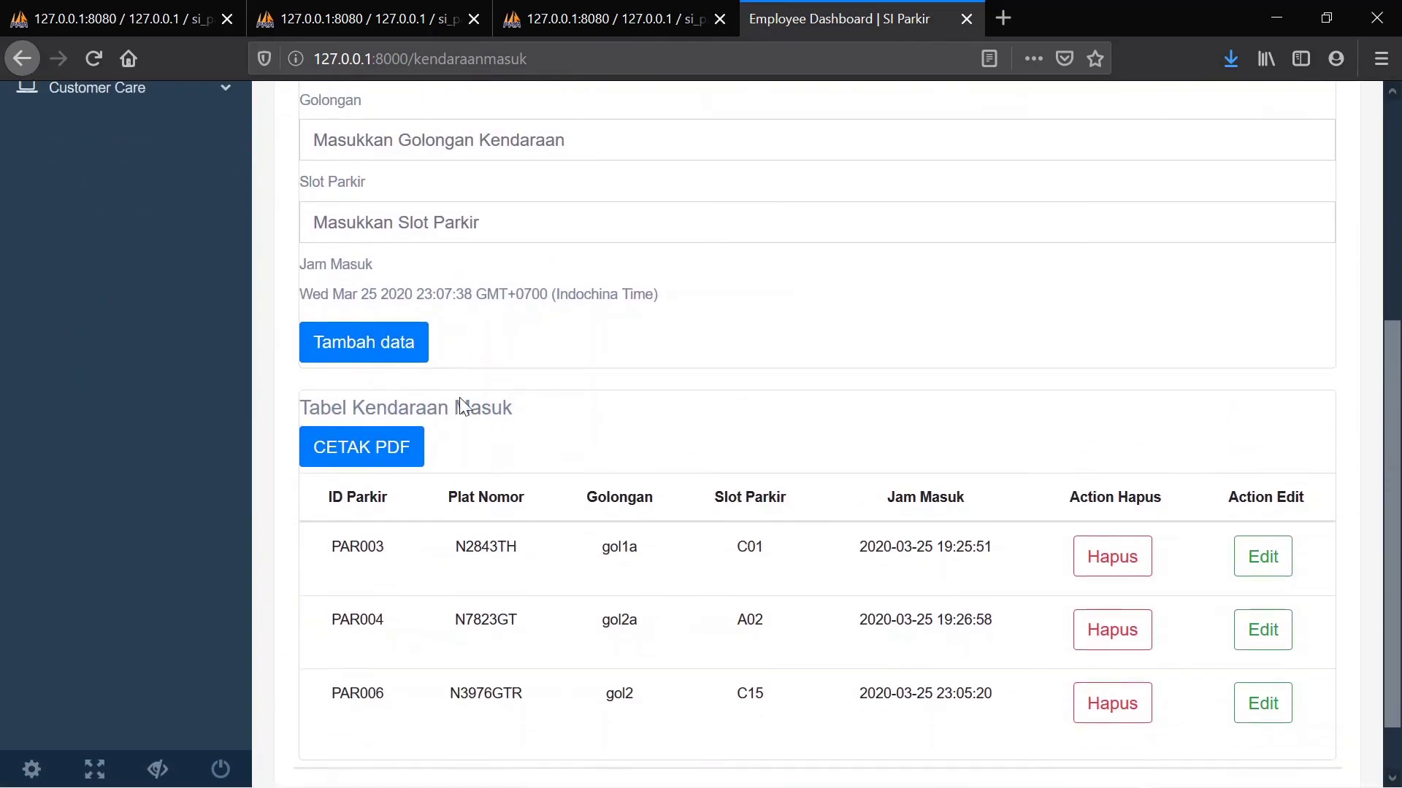
pyautogui.click(81, 440)
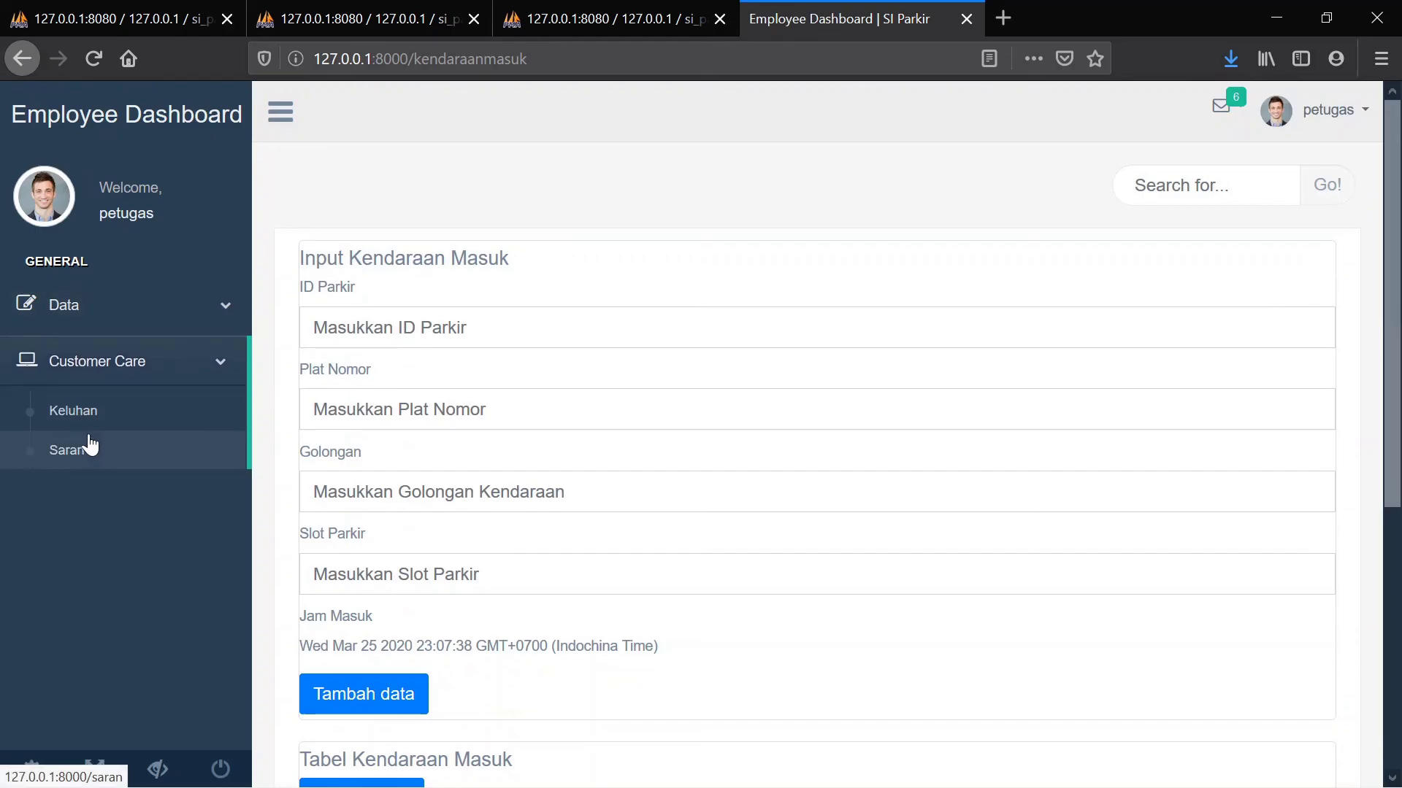
# Add a complaint for PAR006 with the description 'Terdapat tetesan air'
pyautogui.click(115, 419)
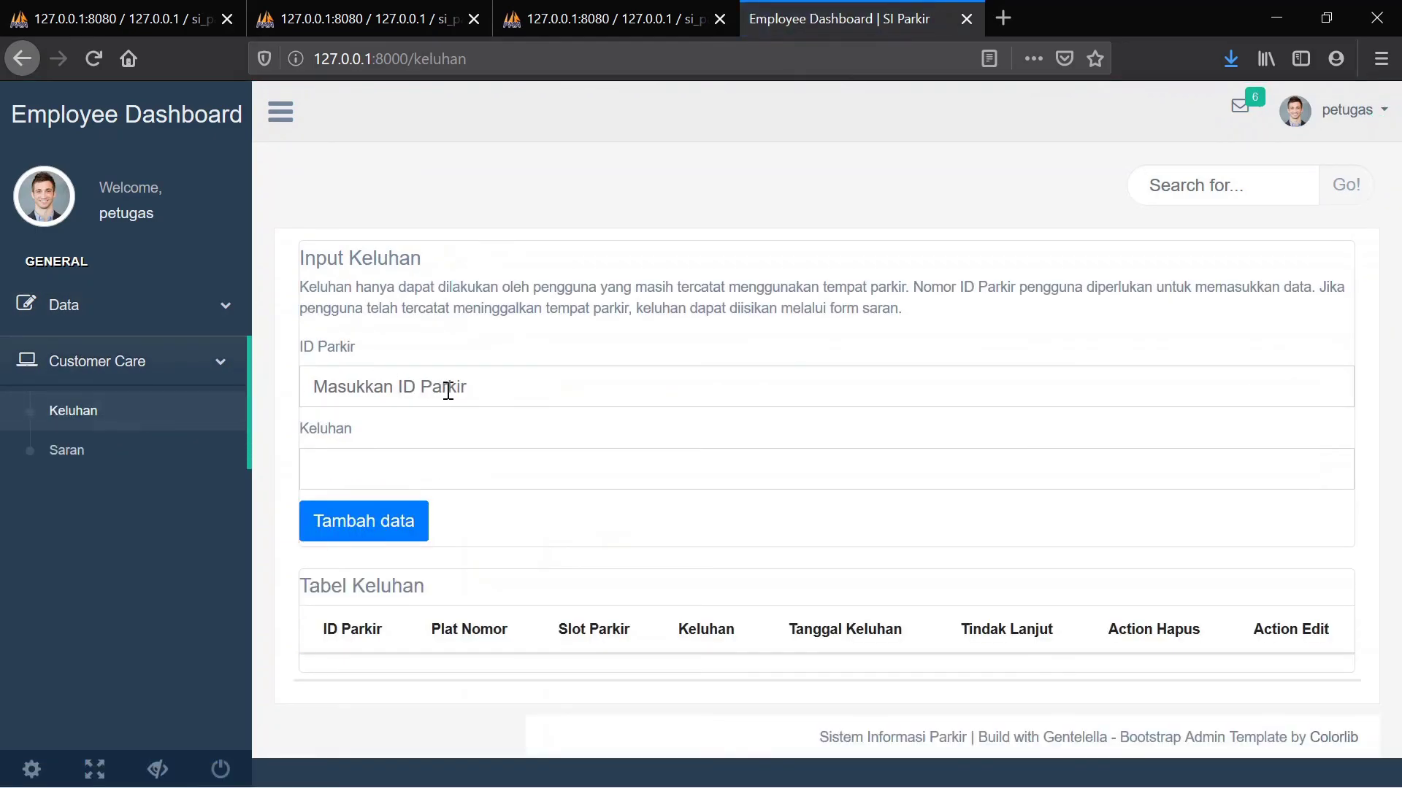
pyautogui.write('PA')
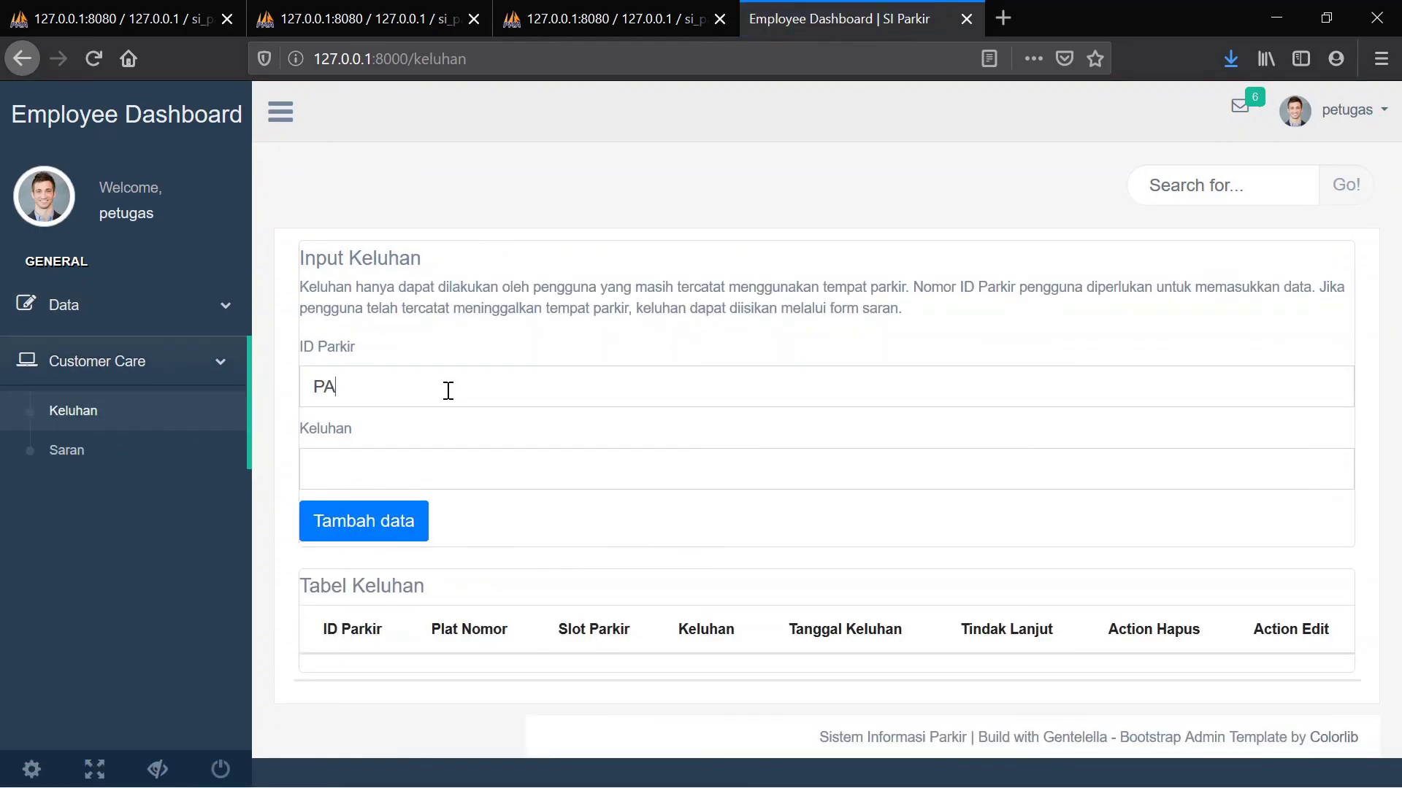
pyautogui.write('R006')
pyautogui.click(414, 478)
pyautogui.write('Terdapat tetesan air')
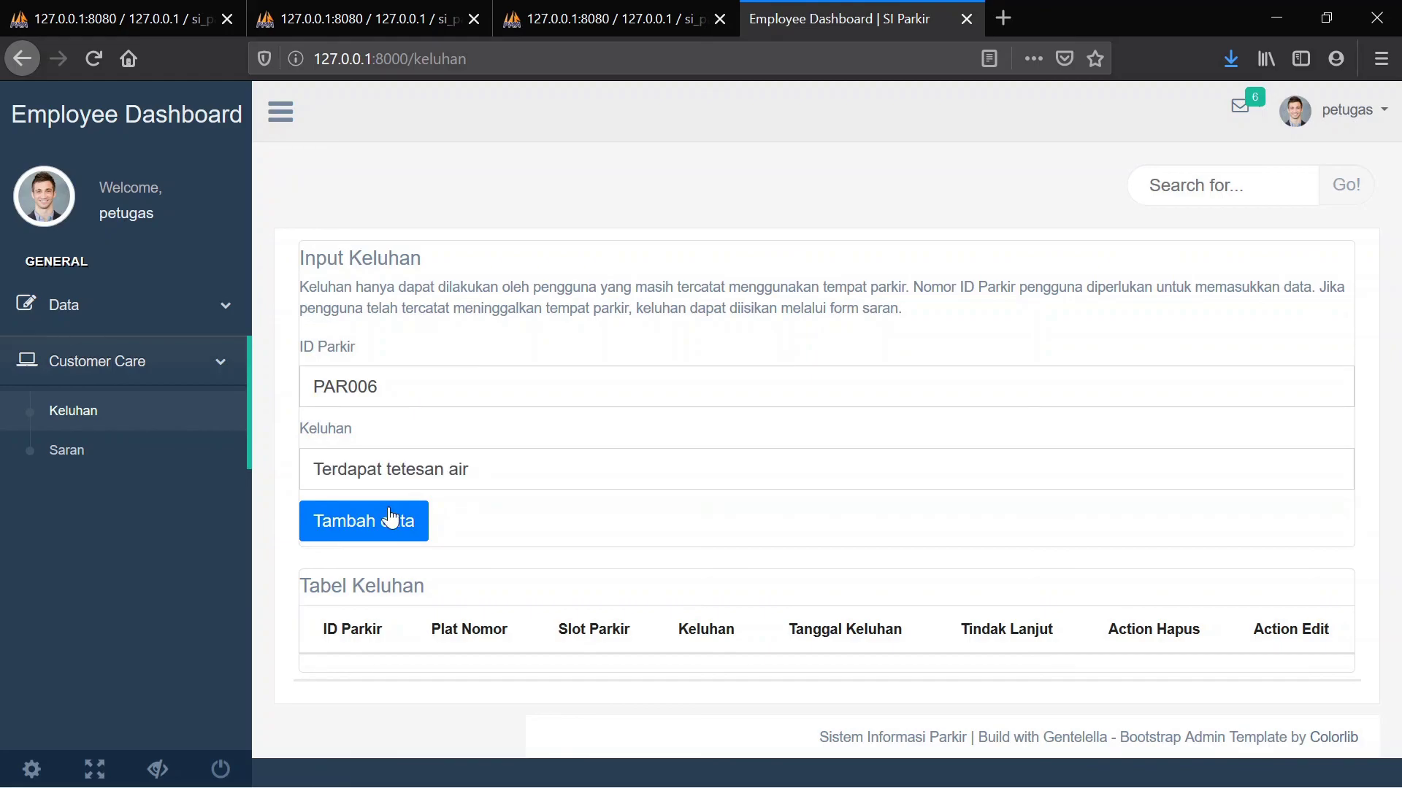
pyautogui.click(381, 522)
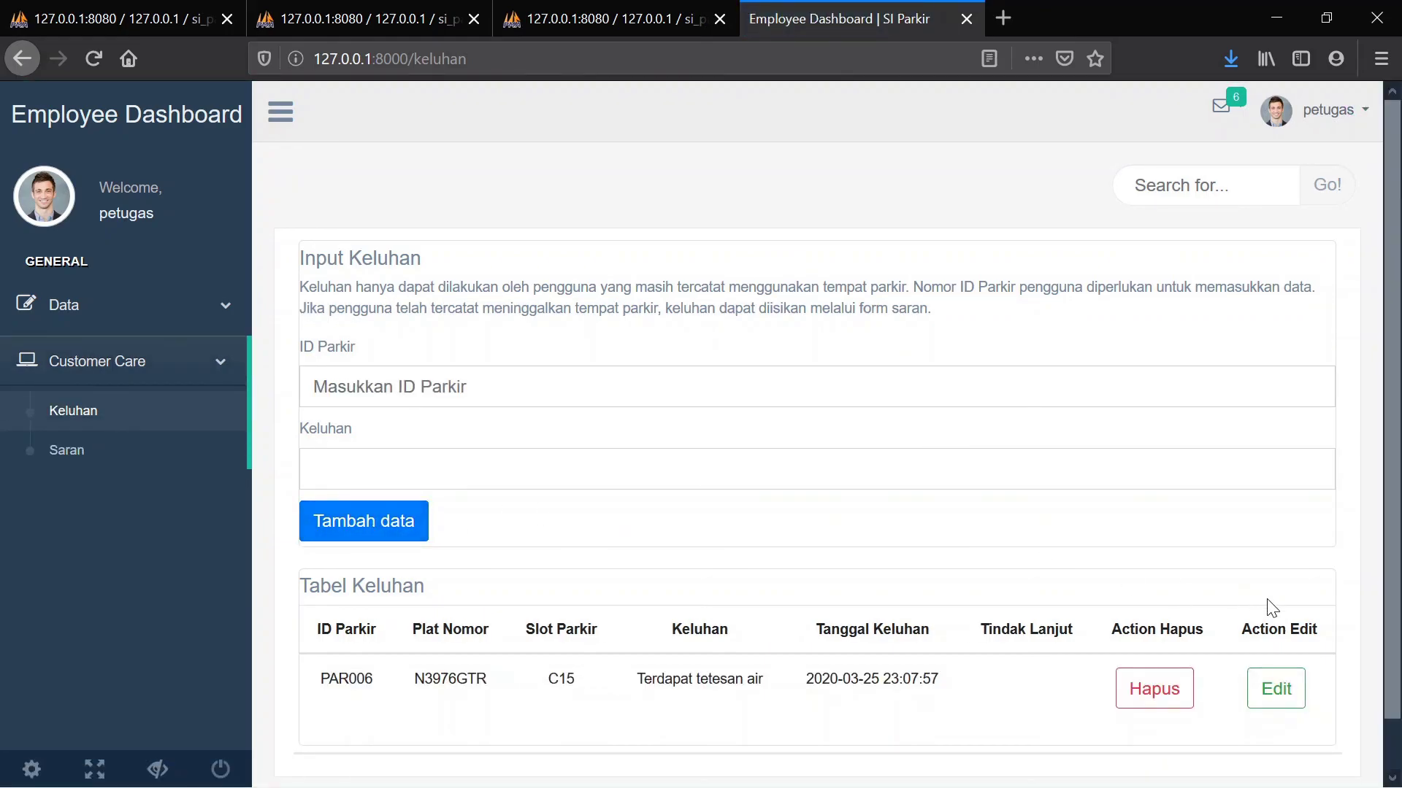
# Set the complaint's Tindak Lanjut to 'Tim maintenance segera memeriksa kondisi slot parkir'
pyautogui.click(1275, 698)
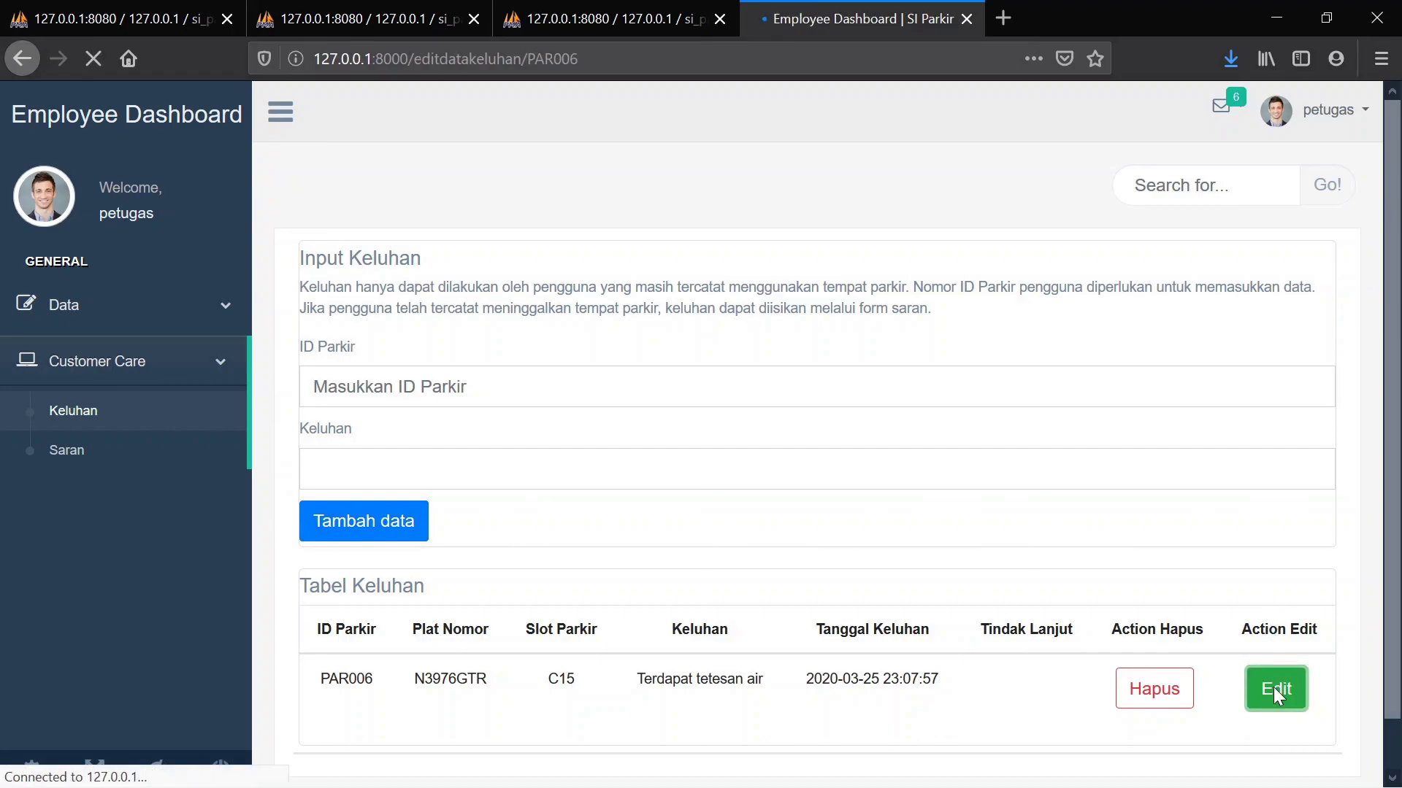
pyautogui.scroll(-2, 1032, 638)
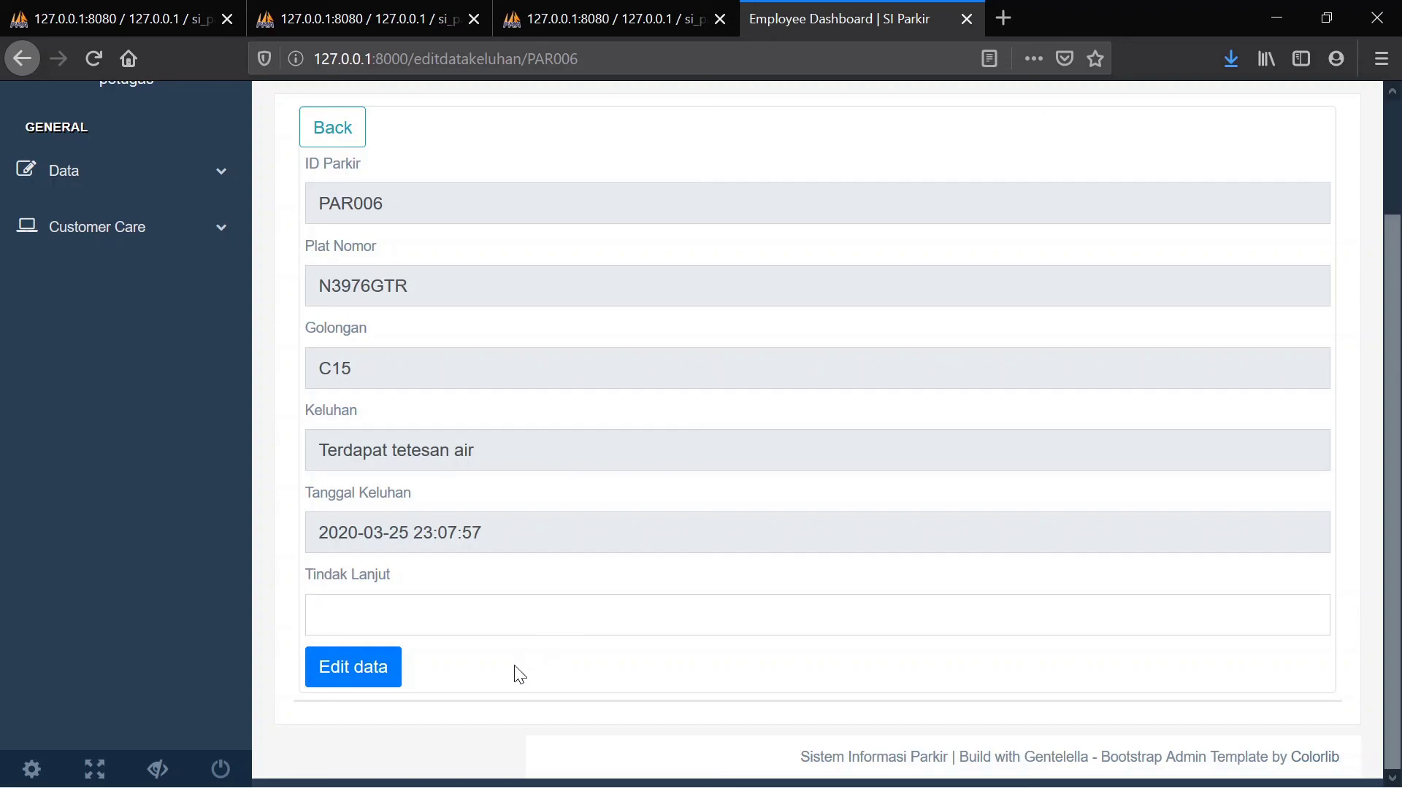
pyautogui.write('Tim maintenance segera memeriksa kondisi slot parkir')
pyautogui.click(329, 686)
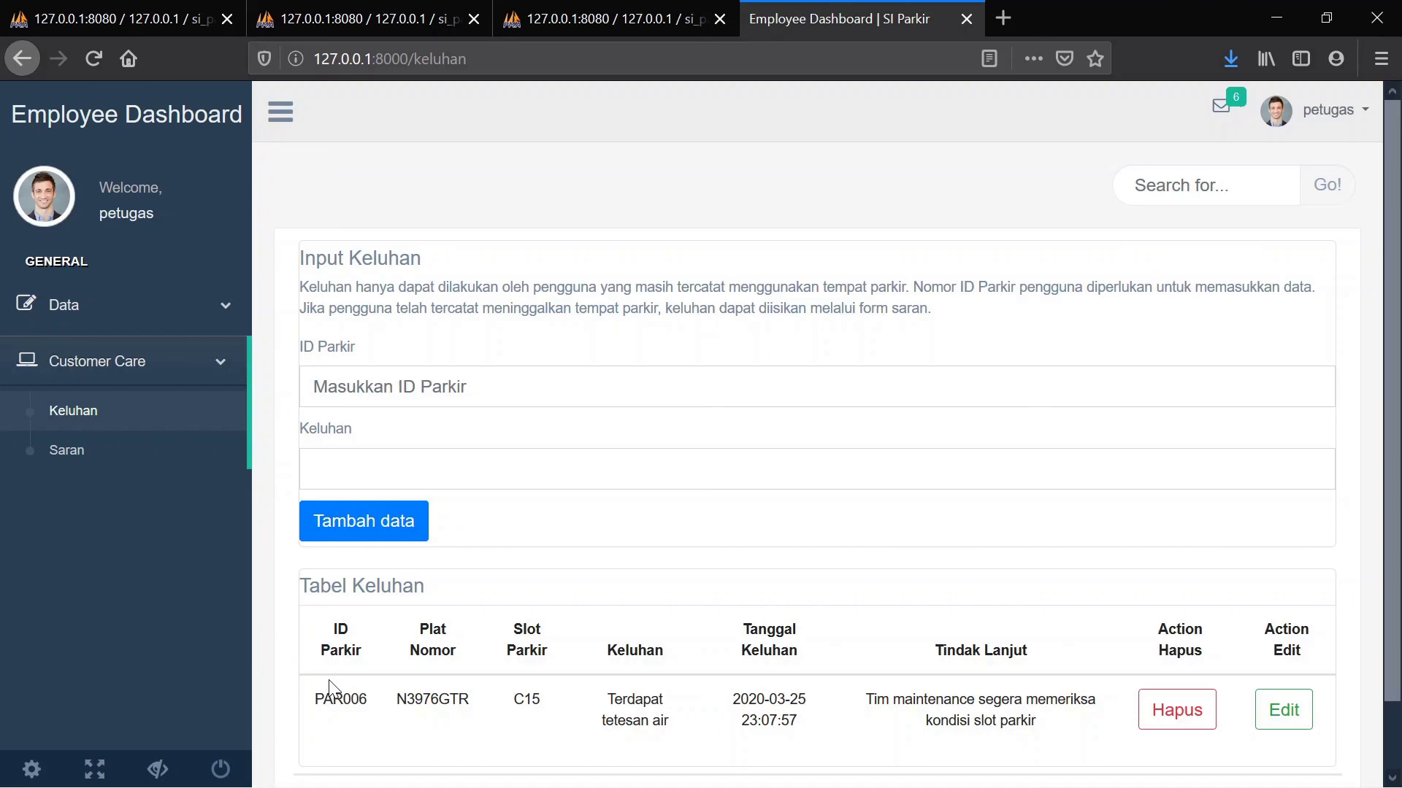
# Delete the PAR006 complaint and log out of the officer account
pyautogui.click(1166, 710)
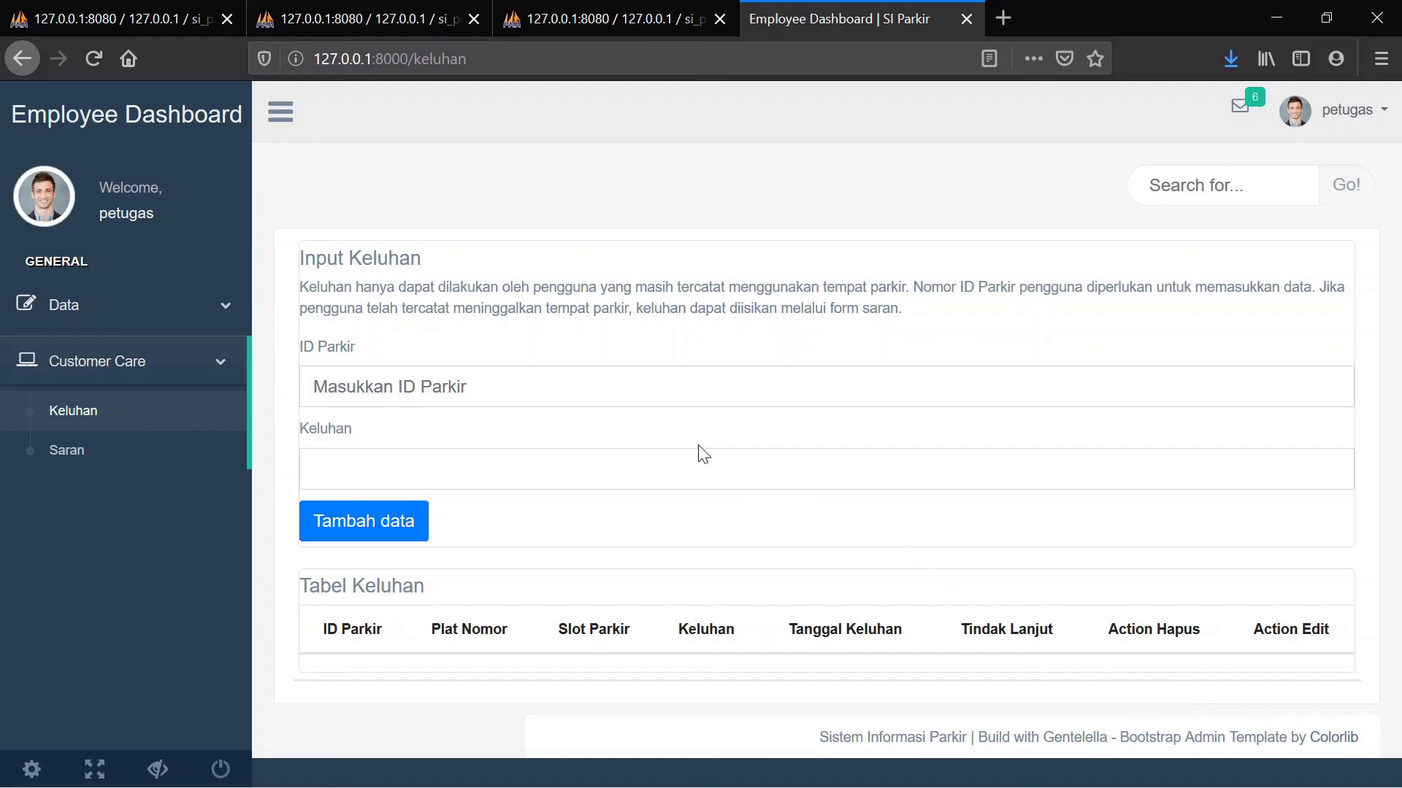
pyautogui.click(1325, 116)
pyautogui.click(1201, 187)
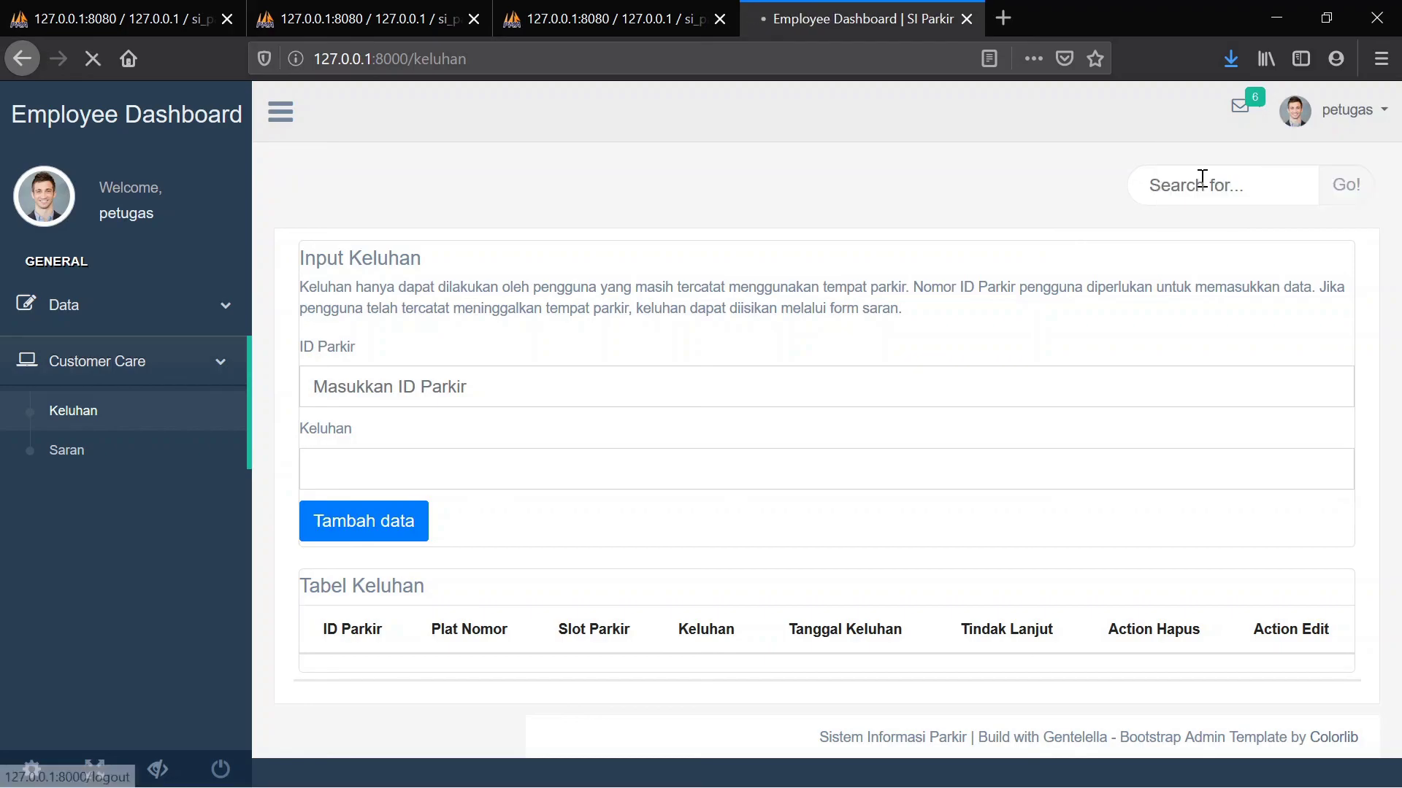